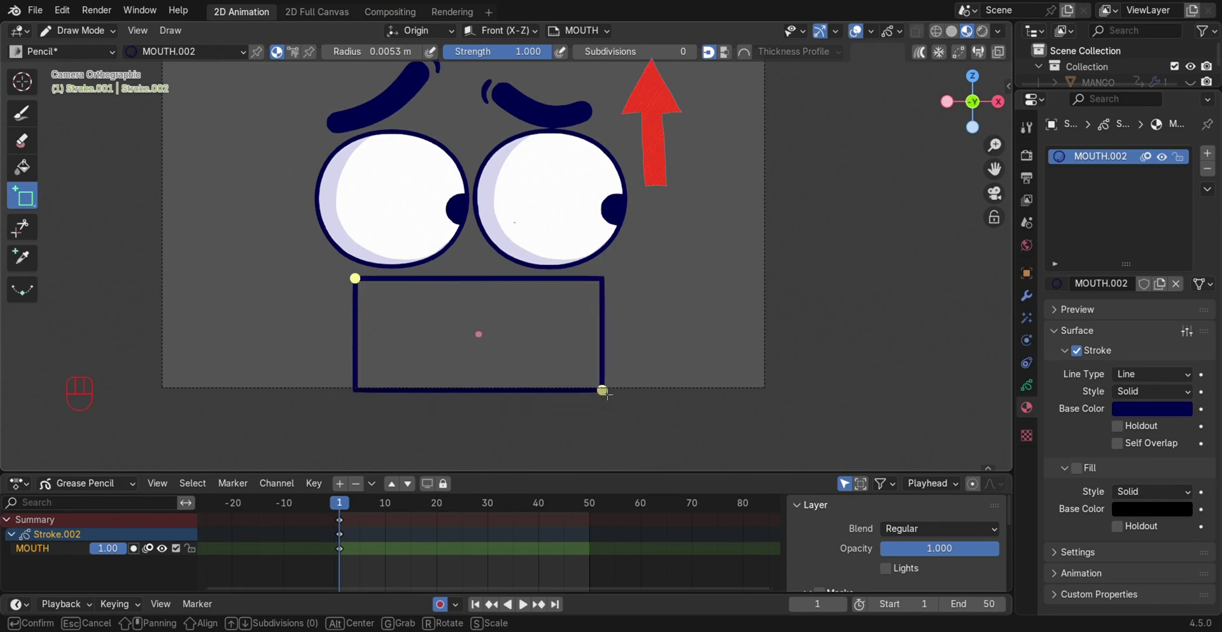
- Place the rectangular mouth shape beneath the eyes and convert its stroke type to NURBS in Edit Mode
{"action": "left_click", "coordinate": [584, 327]}
{"action": "left_click_drag", "start_coordinate": [604, 471], "coordinate": [603, 534]}
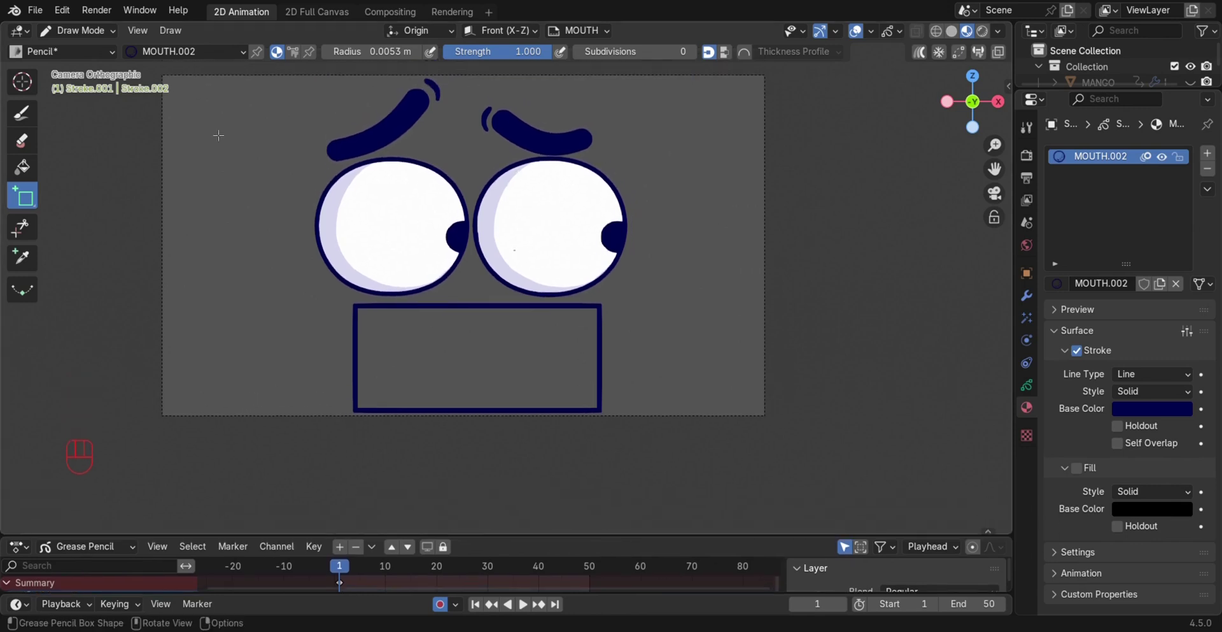
{"action": "left_click", "coordinate": [94, 29]}
{"action": "left_click", "coordinate": [90, 66]}
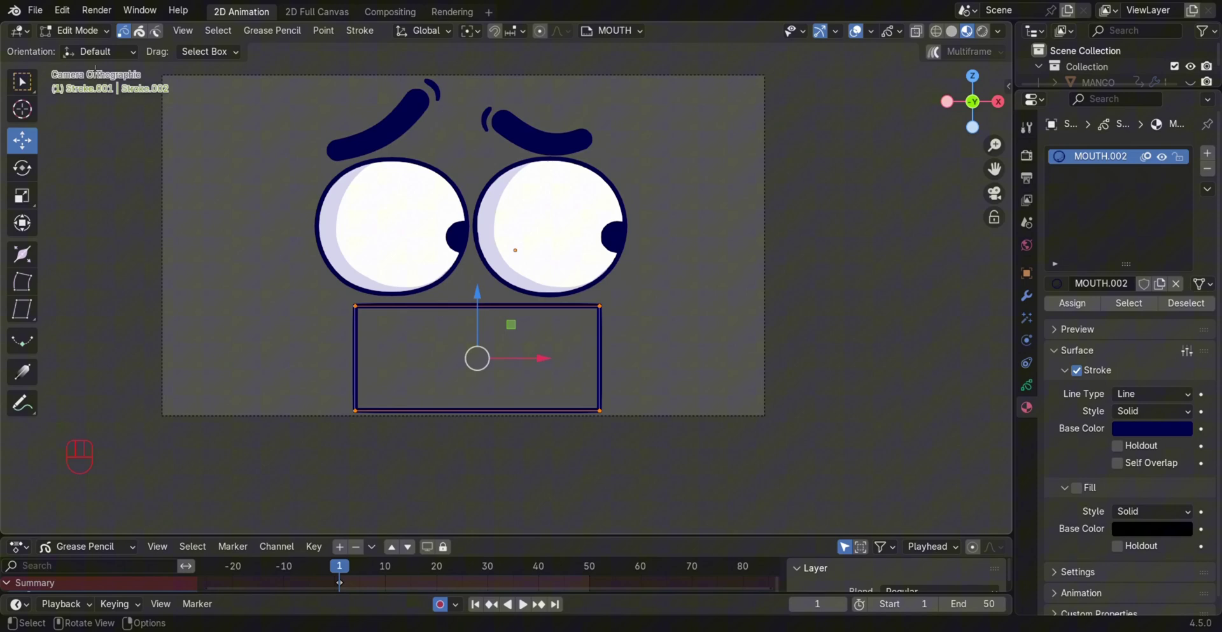
{"action": "left_click", "coordinate": [323, 43]}
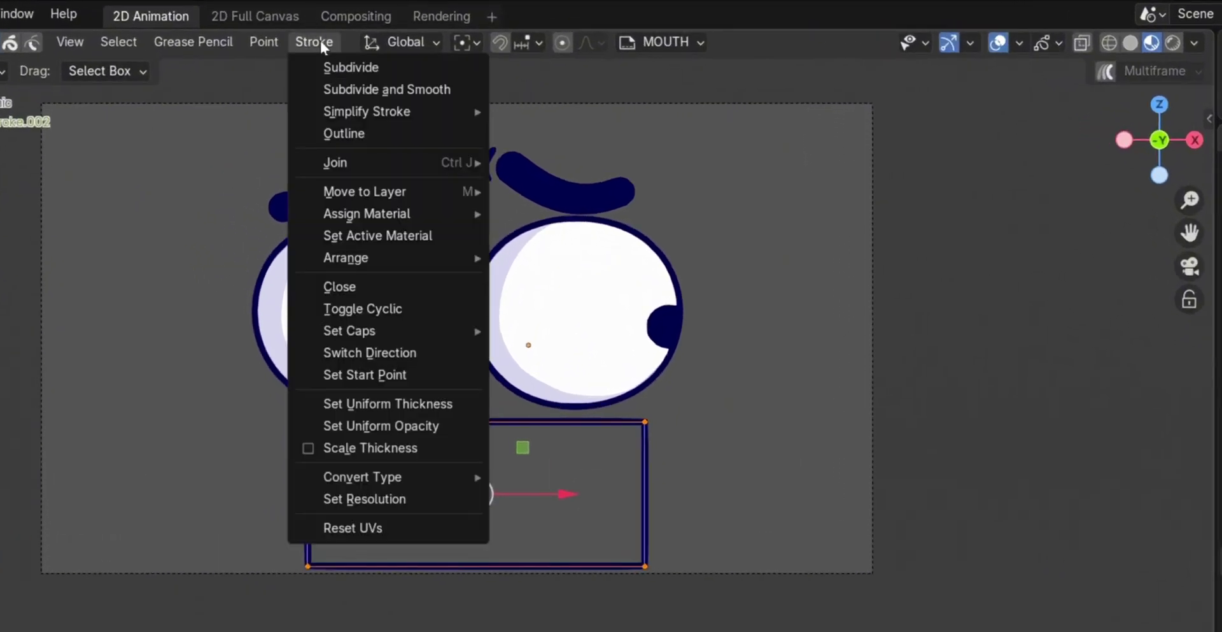
{"action": "mouse_move", "coordinate": [350, 470]}
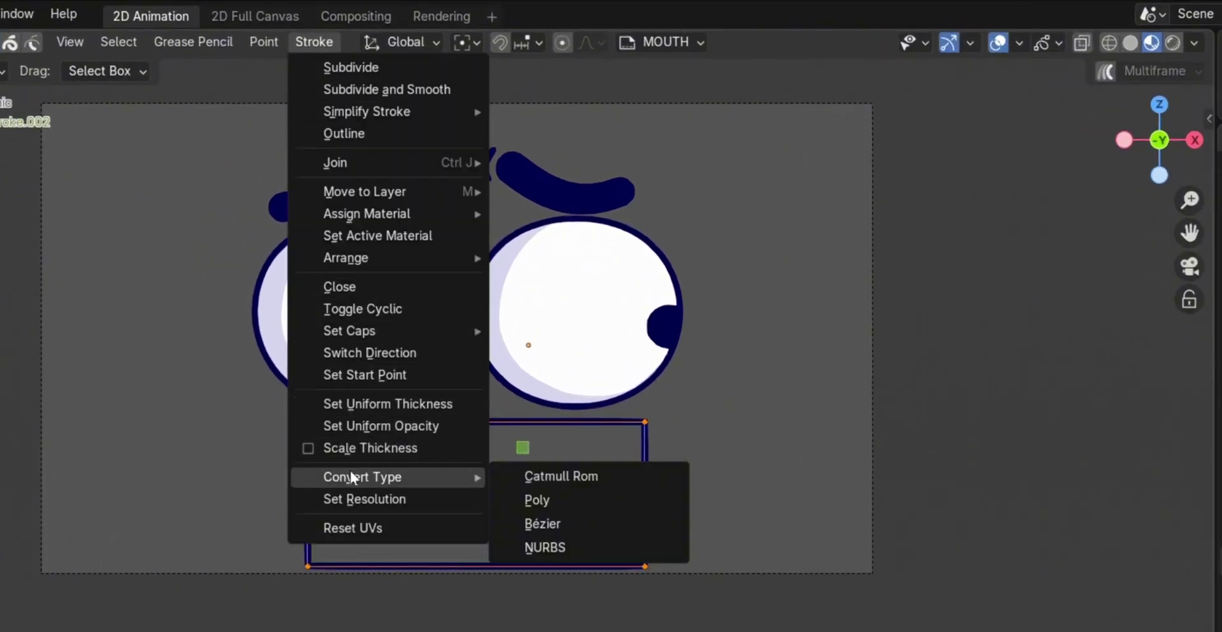
{"action": "left_click", "coordinate": [546, 546]}
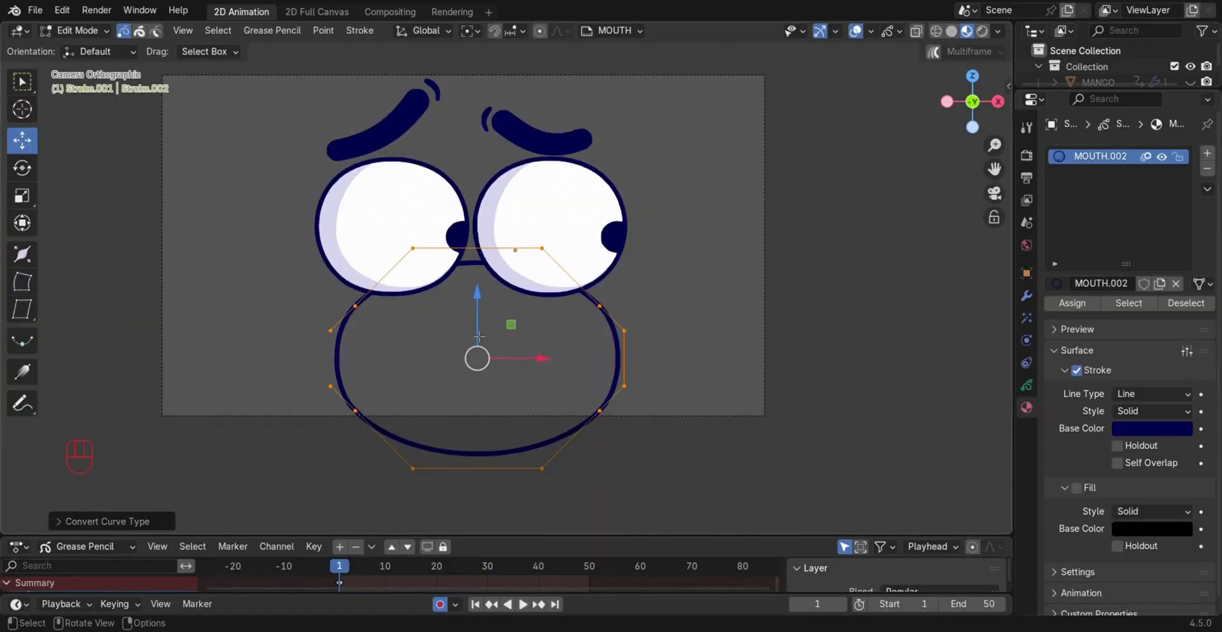
- Scale the rounded mouth outline down and position it just below the eyes
{"action": "left_click_drag", "start_coordinate": [482, 474], "coordinate": [482, 510]}
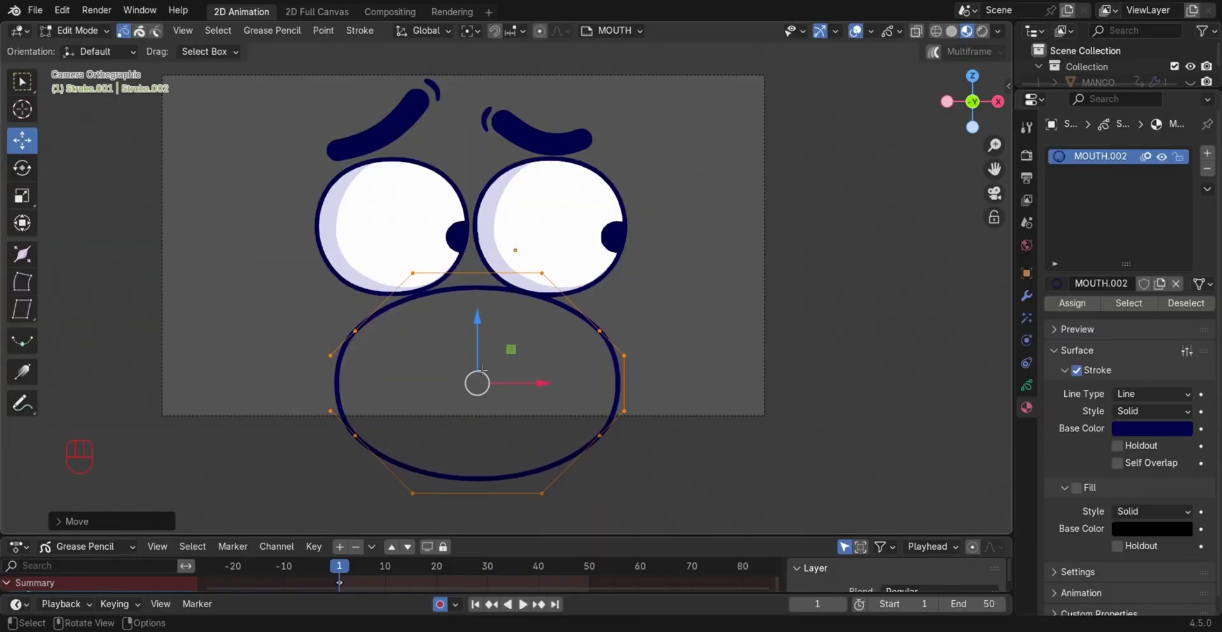
{"action": "key", "text": "s"}
{"action": "left_click", "coordinate": [542, 439]}
{"action": "left_click_drag", "start_coordinate": [476, 356], "coordinate": [474, 336]}
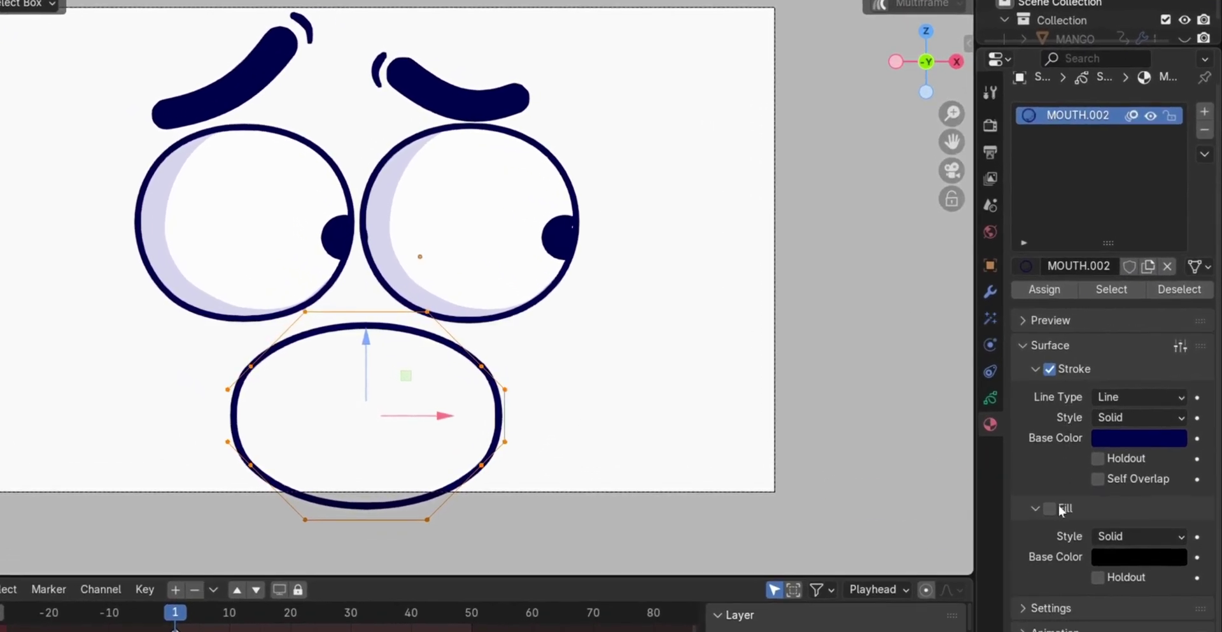
- Enable Fill on the MOUTH.002 material and sample the dark blue of its stroke as the fill color
{"action": "left_click", "coordinate": [1050, 508]}
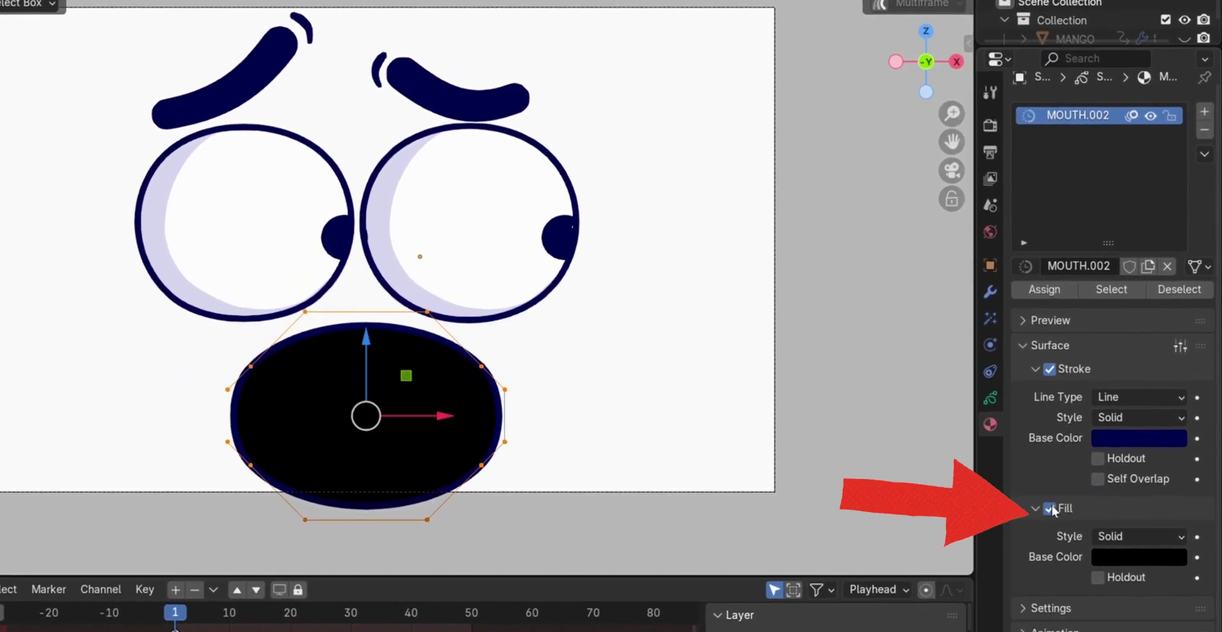
{"action": "left_click", "coordinate": [1135, 559]}
{"action": "left_click", "coordinate": [1177, 534]}
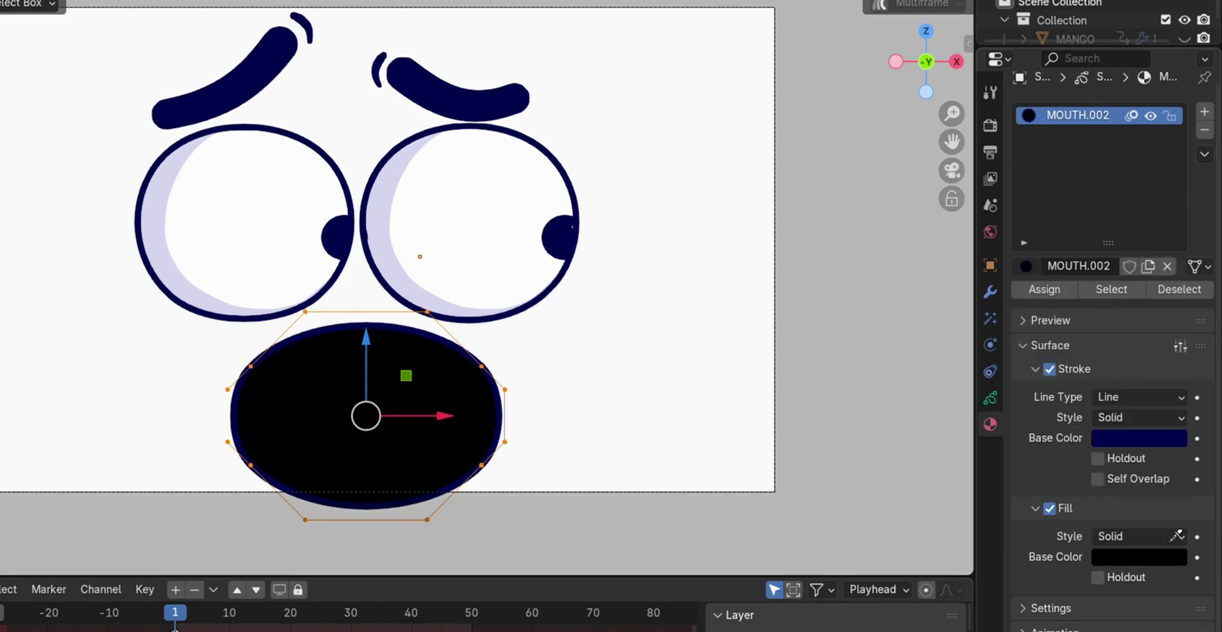
{"action": "left_click", "coordinate": [1132, 445]}
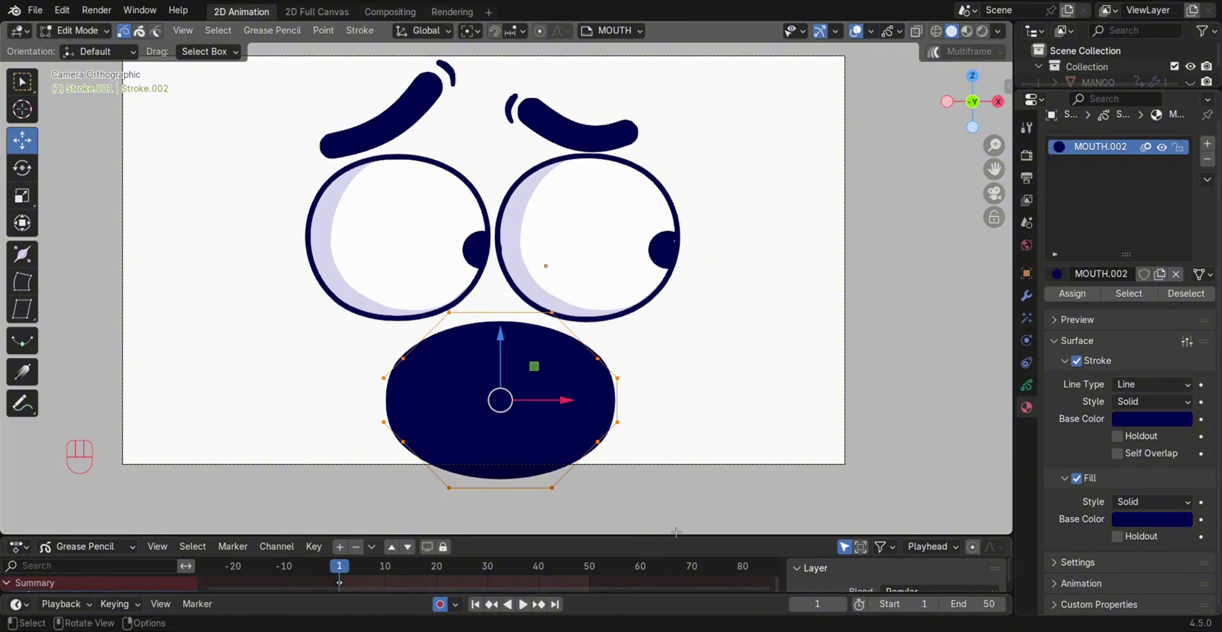
- Add a new Grease Pencil layer named TONGUE
{"action": "mouse_move", "coordinate": [666, 536]}
{"action": "left_mouse_down"}
{"action": "mouse_move", "coordinate": [666, 478]}
{"action": "mouse_move", "coordinate": [666, 490]}
{"action": "left_mouse_up"}
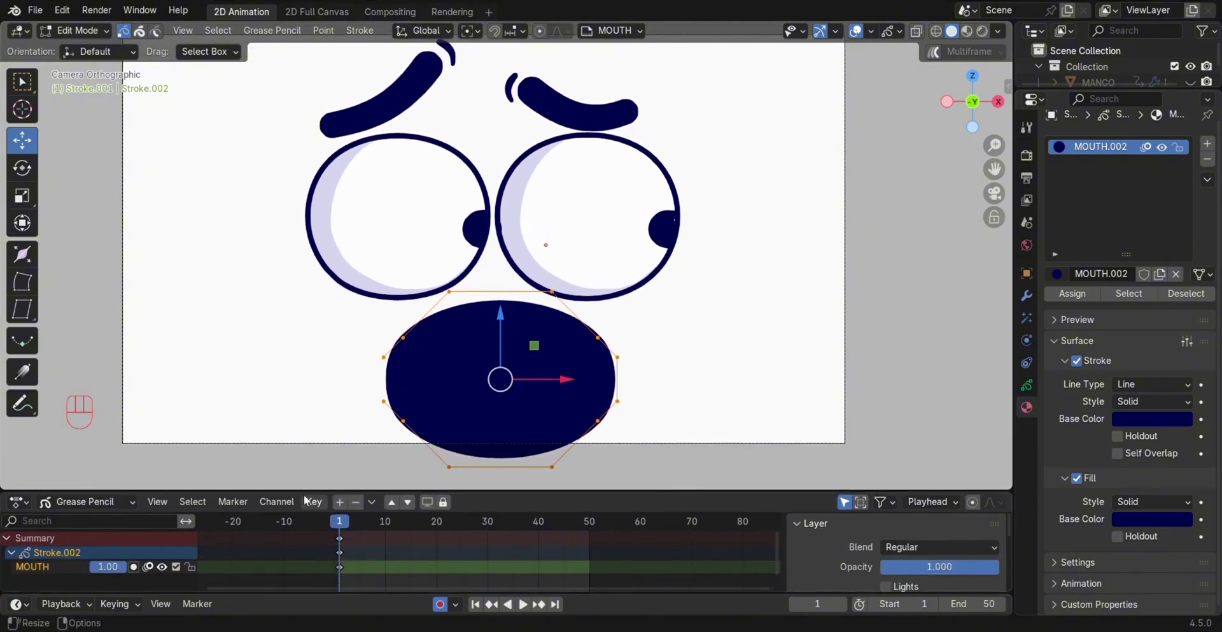
{"action": "left_click", "coordinate": [341, 505]}
{"action": "type", "text": "TONGUE"}
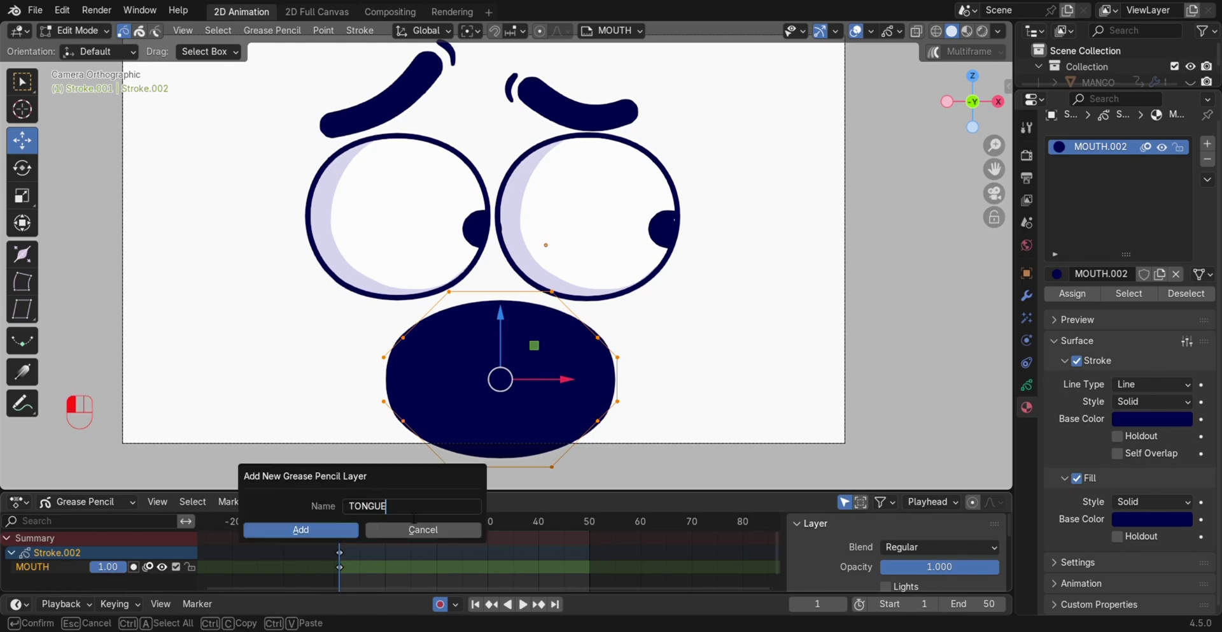
{"action": "key", "text": "Return"}
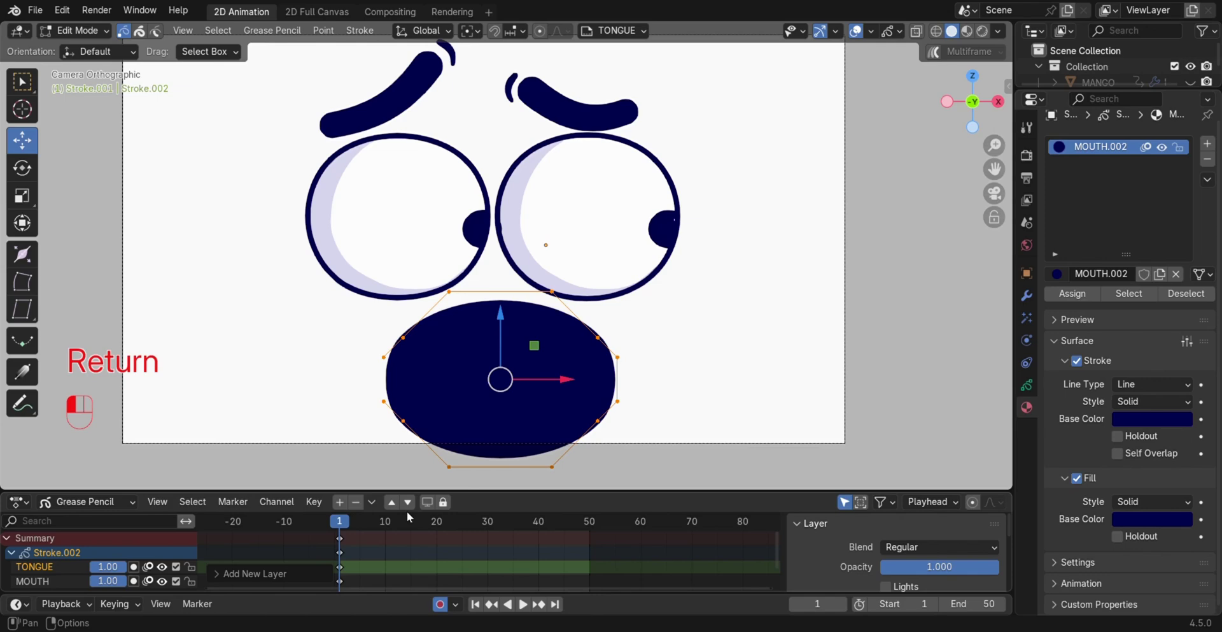
- Return to Draw Mode and activate the Circle shape tool, with the mouth in close view
{"action": "left_click", "coordinate": [71, 32]}
{"action": "left_click", "coordinate": [86, 100]}
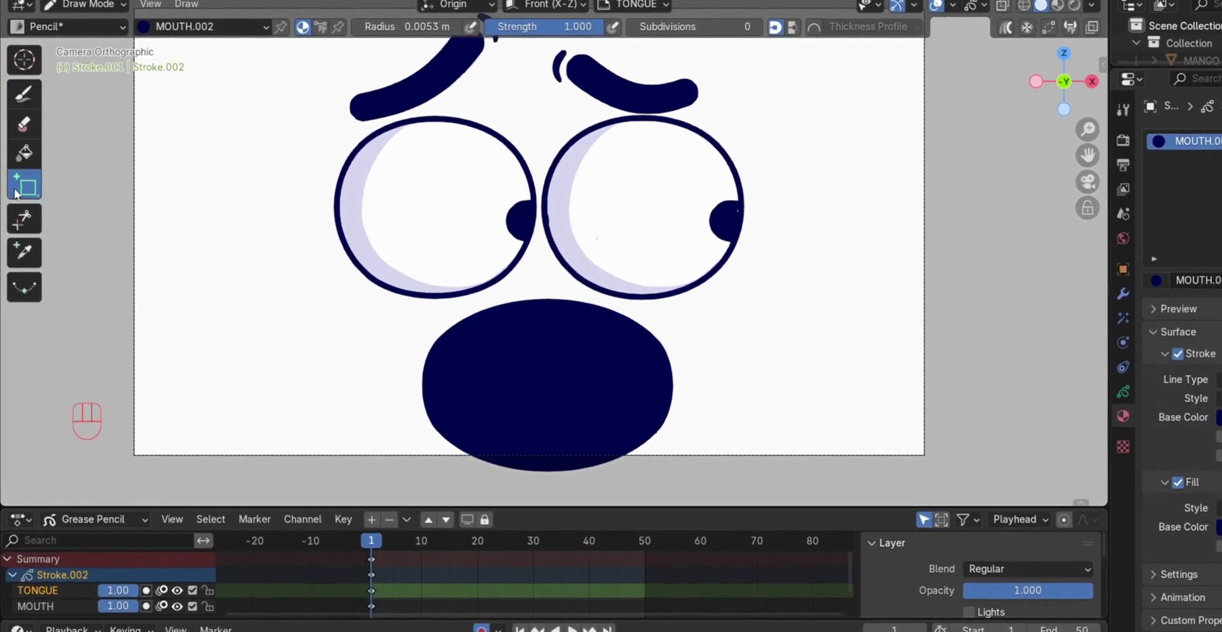
{"action": "left_click", "coordinate": [16, 193]}
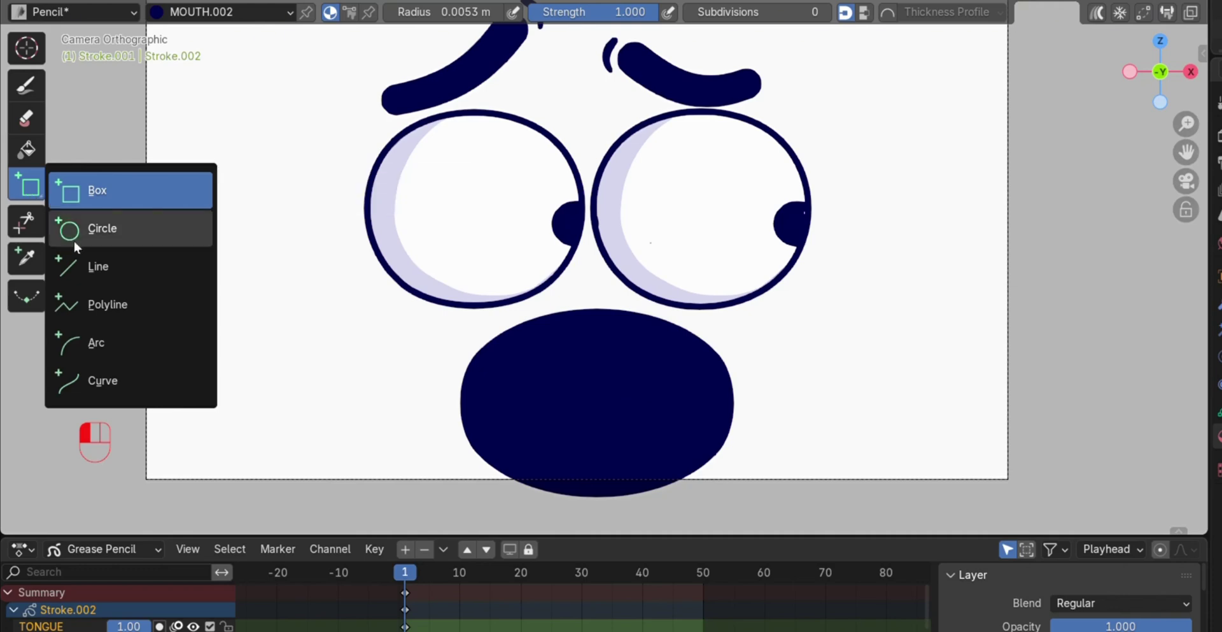
{"action": "left_click", "coordinate": [108, 232]}
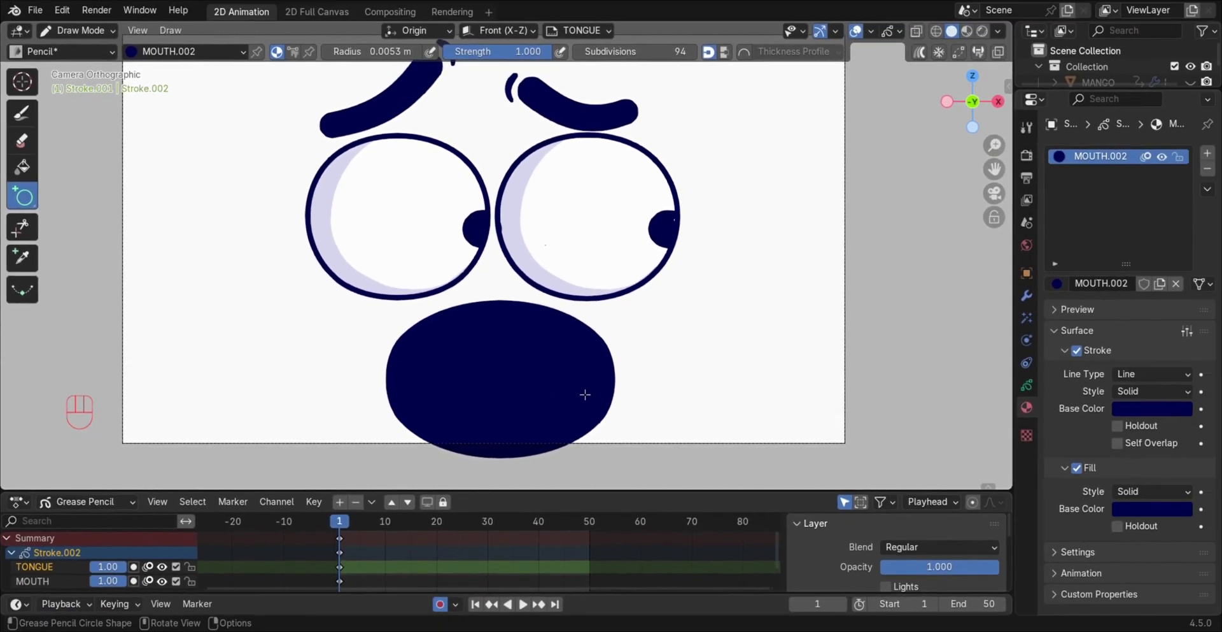
{"action": "middle_click_drag", "start_coordinate": [597, 396], "coordinate": [598, 332], "text": "shift"}
{"action": "scroll", "coordinate": [598, 332], "scroll_direction": "up", "scroll_amount": 2}
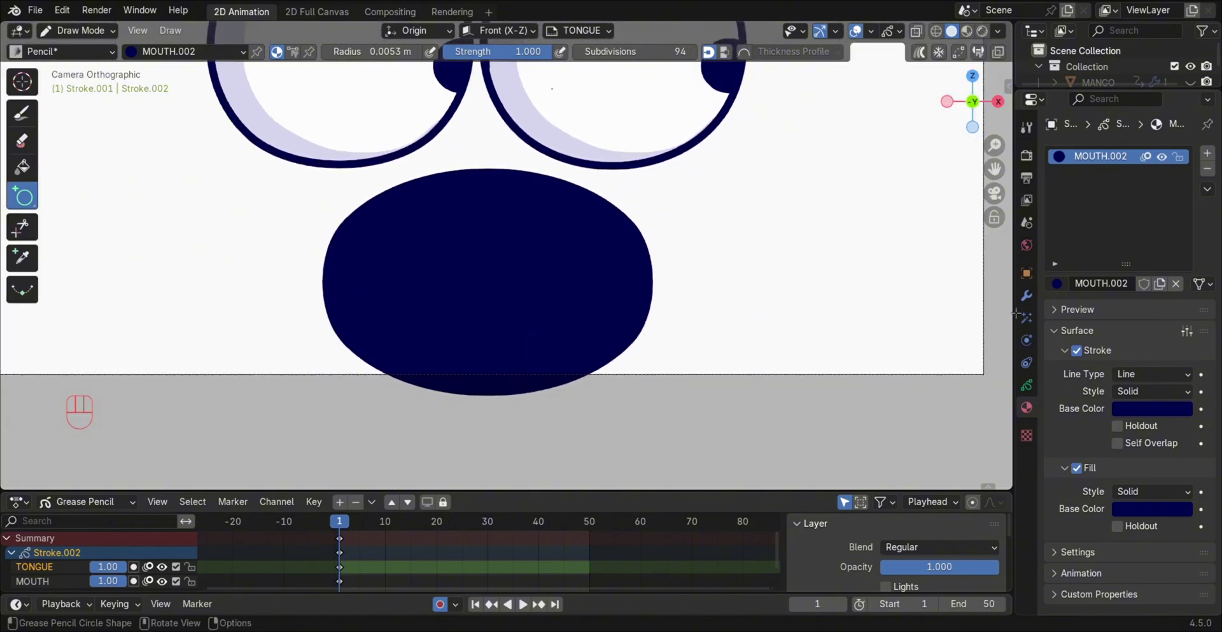
- Add a second material slot to the mouth object and name its new material TONGUE
{"action": "left_click", "coordinate": [1207, 154]}
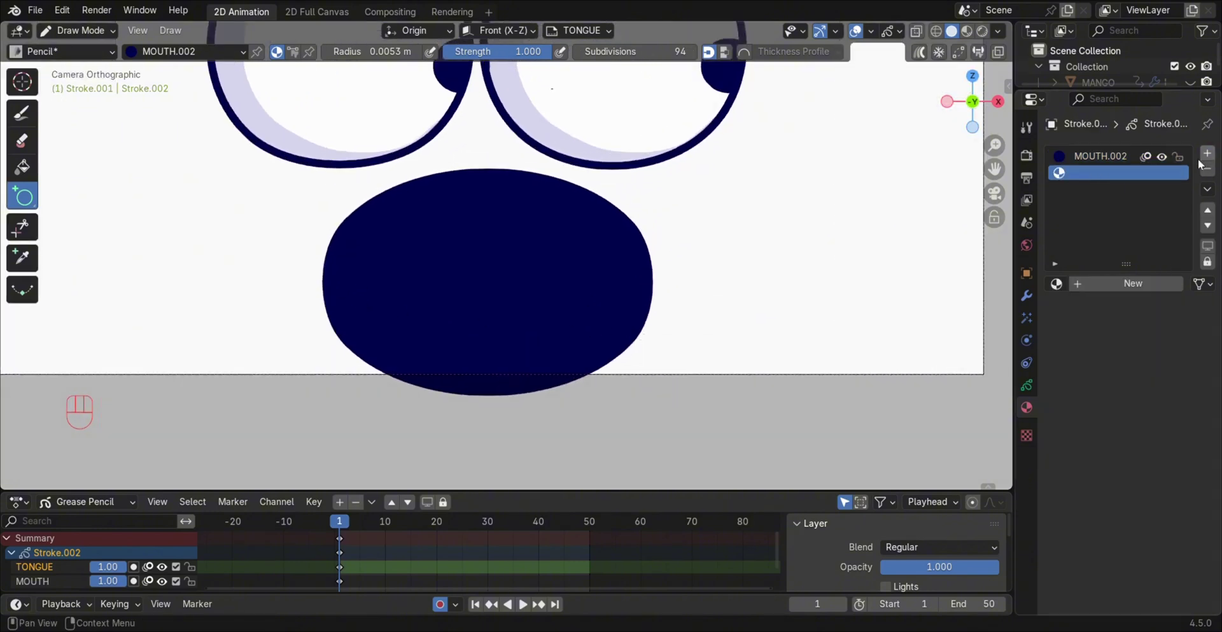
{"action": "left_click", "coordinate": [1125, 297]}
{"action": "double_click", "coordinate": [1111, 173]}
{"action": "type", "text": "TON"}
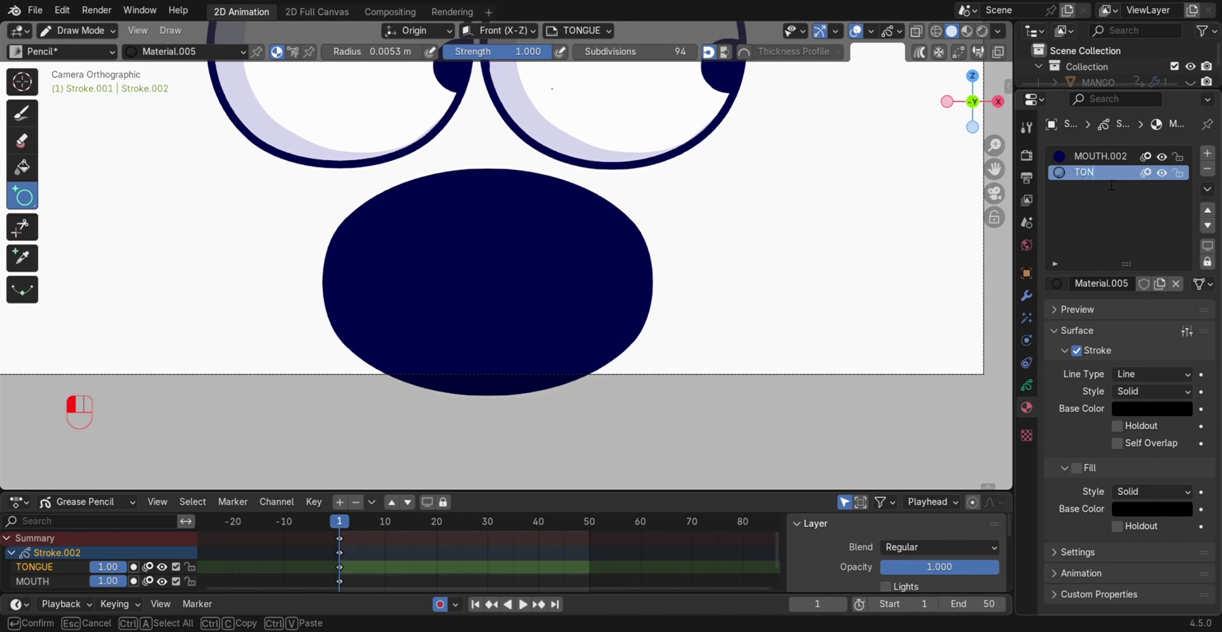
{"action": "type", "text": "GUE"}
{"action": "key", "text": "Return"}
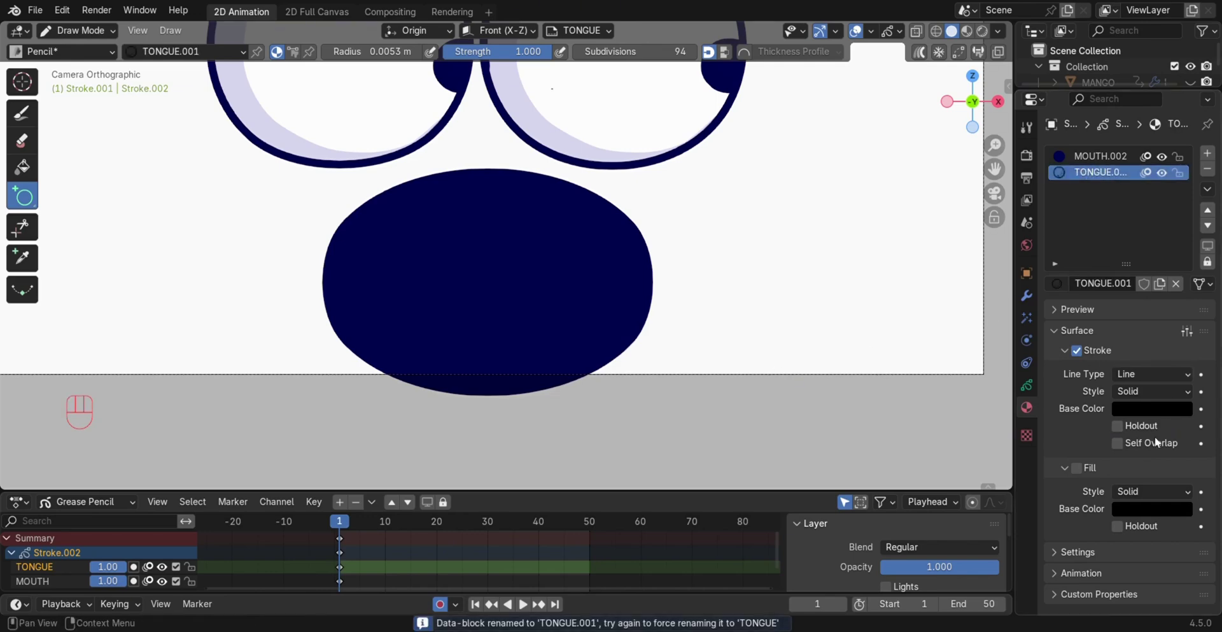
- Set the tongue material to a pink fill without a stroke
{"action": "left_click", "coordinate": [1090, 467]}
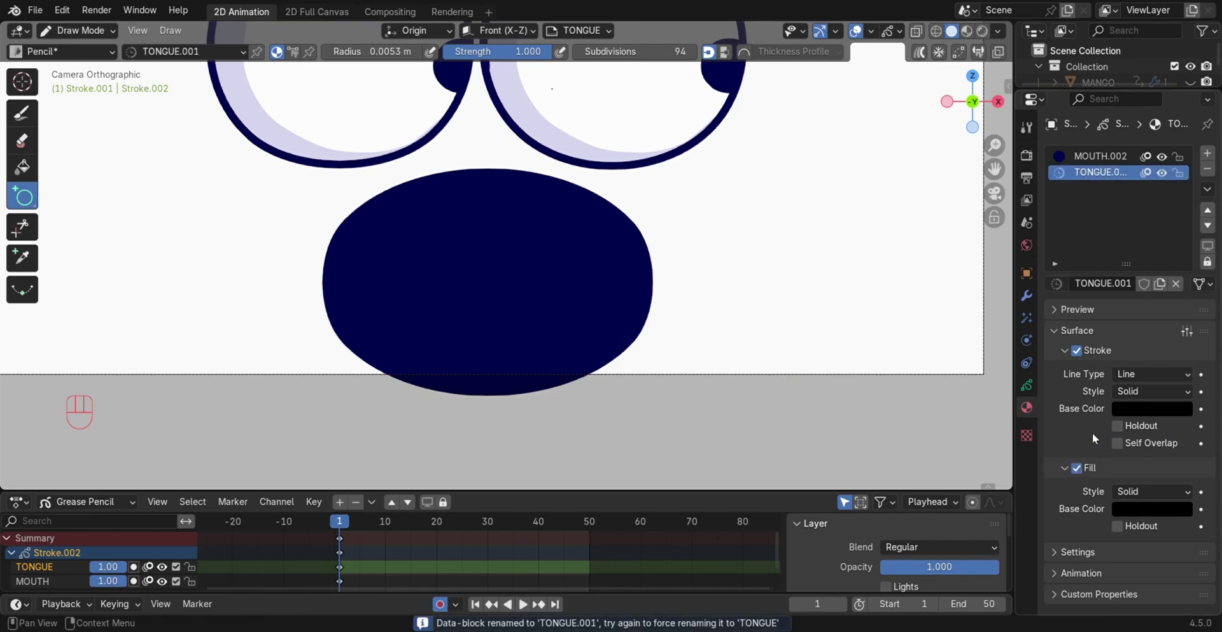
{"action": "left_click", "coordinate": [1163, 512]}
{"action": "left_click_drag", "start_coordinate": [1180, 373], "coordinate": [1181, 259]}
- Draw a pink circle for the tongue over the lower part of the mouth, overlapping its bottom edge
{"action": "left_click_drag", "start_coordinate": [344, 267], "coordinate": [579, 483]}
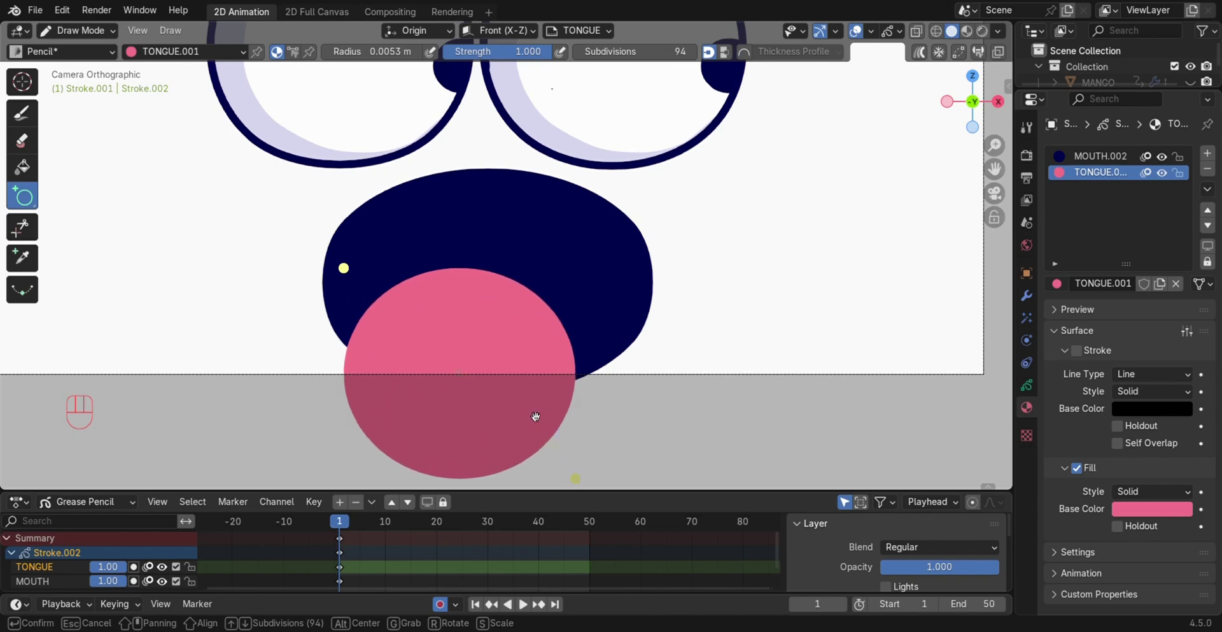
{"action": "key", "text": "g"}
{"action": "left_click_drag", "start_coordinate": [578, 436], "coordinate": [588, 453]}
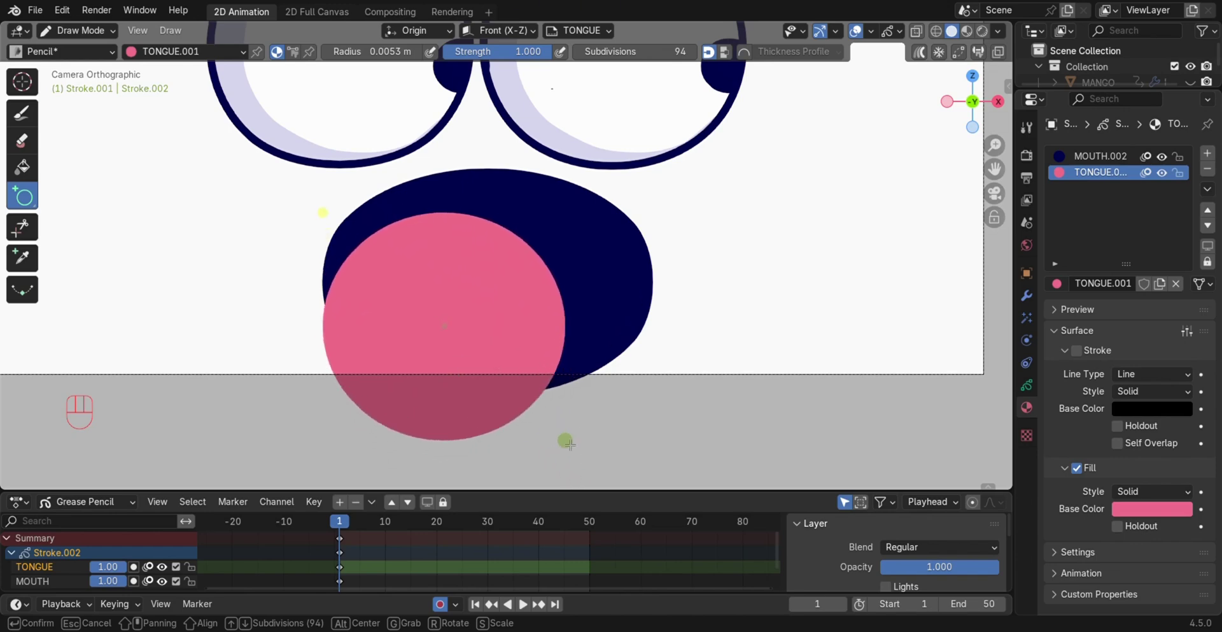
{"action": "key", "text": "g"}
{"action": "key", "text": "Return"}
- Enable Masks on the TONGUE layer and add the MOUTH layer as its mask
{"action": "scroll", "coordinate": [520, 399], "scroll_direction": "down", "scroll_amount": 4}
{"action": "left_click_drag", "start_coordinate": [879, 490], "coordinate": [879, 412]}
{"action": "scroll", "coordinate": [880, 503], "scroll_direction": "down", "scroll_amount": 3}
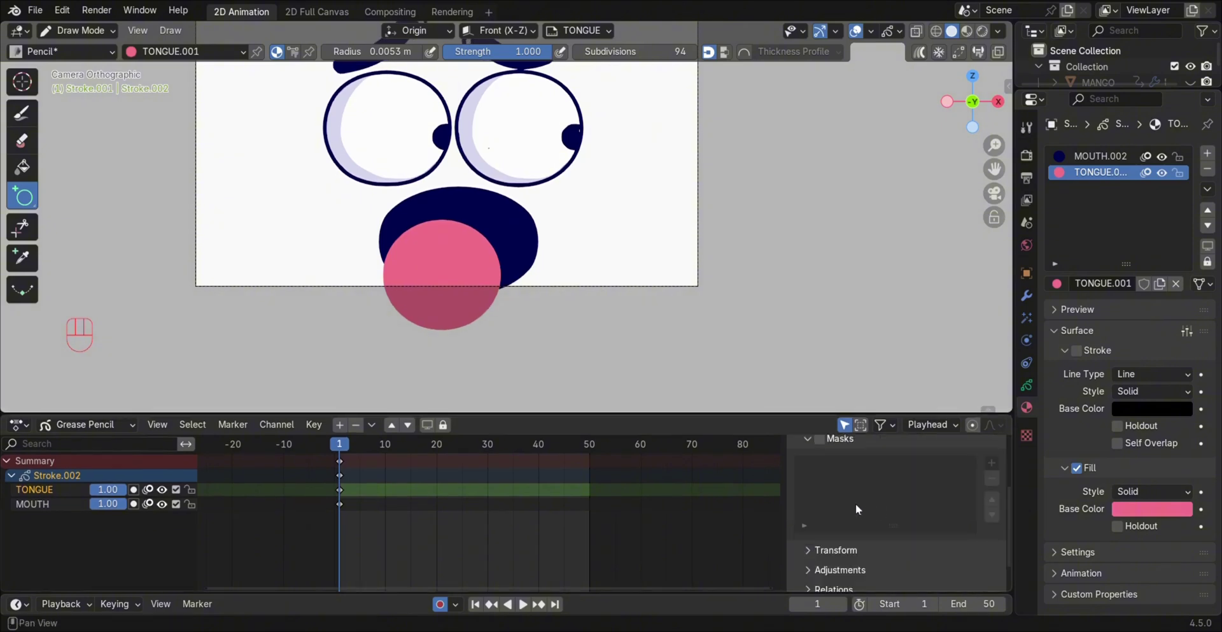
{"action": "left_click", "coordinate": [820, 470]}
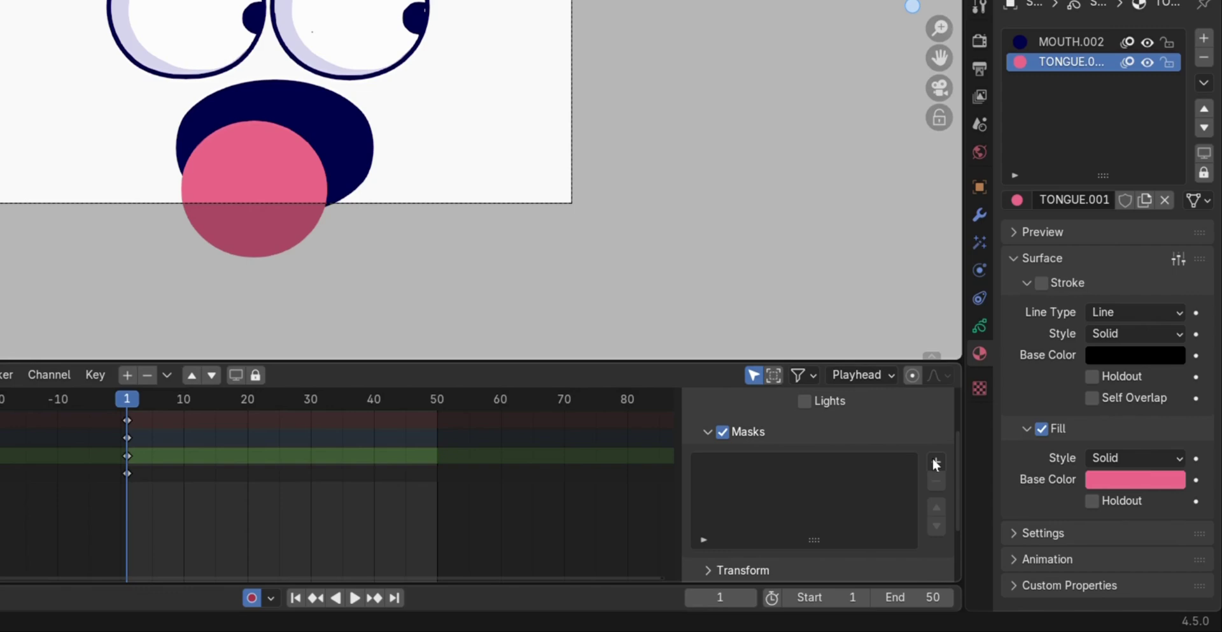
{"action": "left_click", "coordinate": [991, 496]}
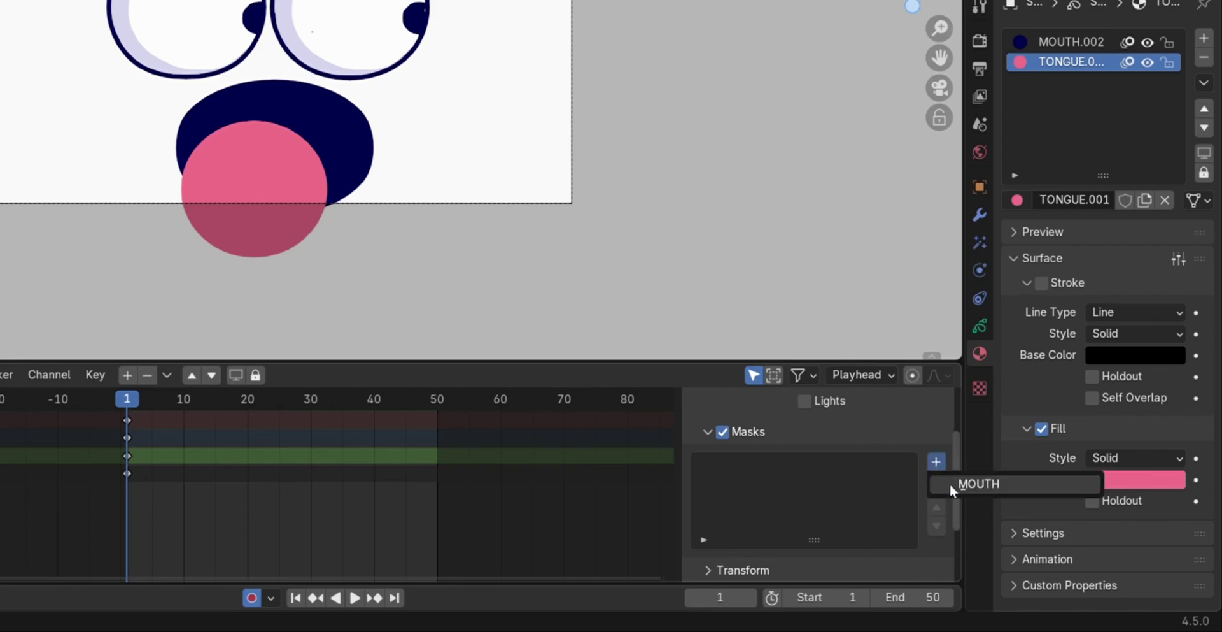
{"action": "left_click", "coordinate": [950, 482]}
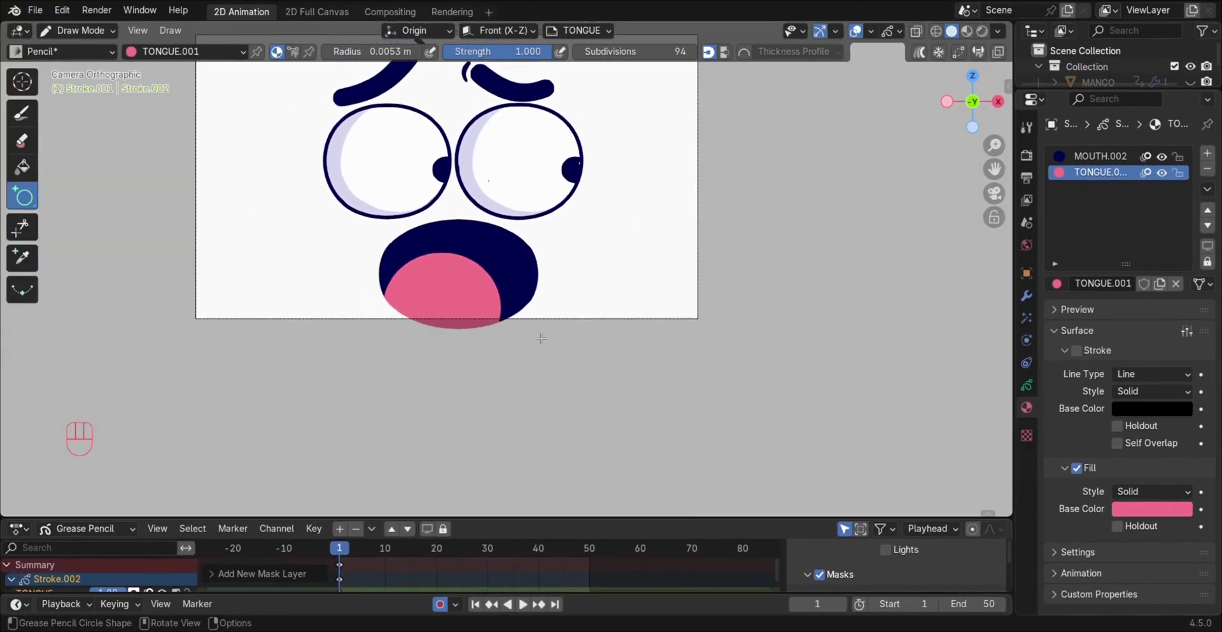
- Switch to the Box shape tool and add a new Grease Pencil layer named TEETH
{"action": "scroll", "coordinate": [560, 285], "scroll_direction": "up", "scroll_amount": 3}
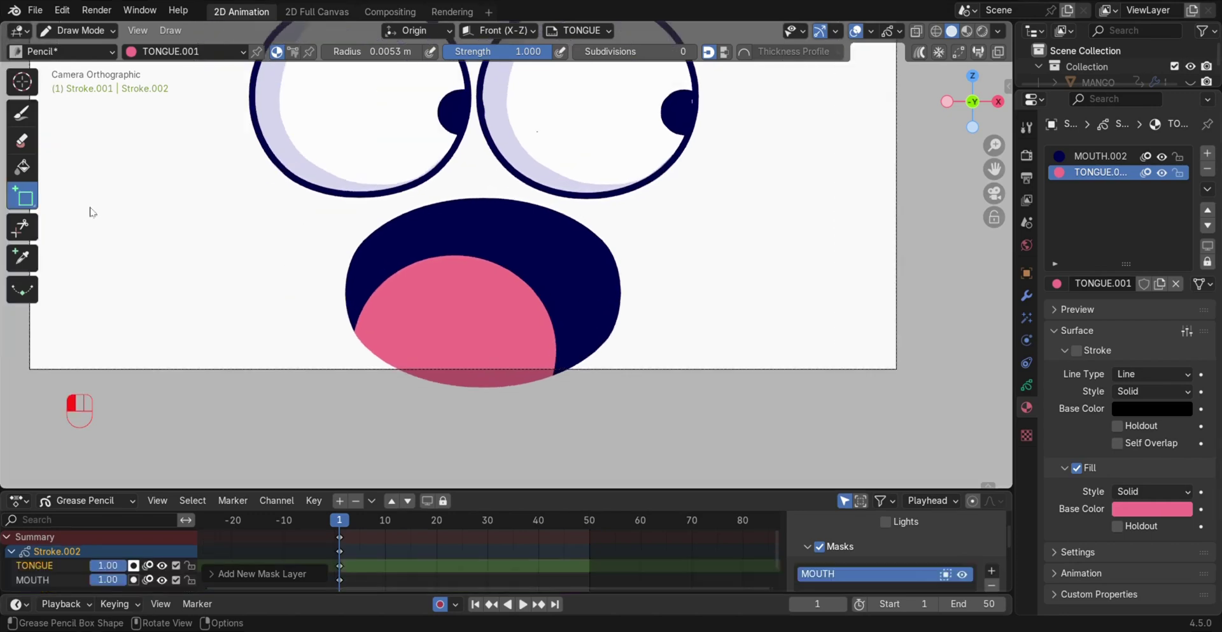
{"action": "left_click", "coordinate": [340, 500]}
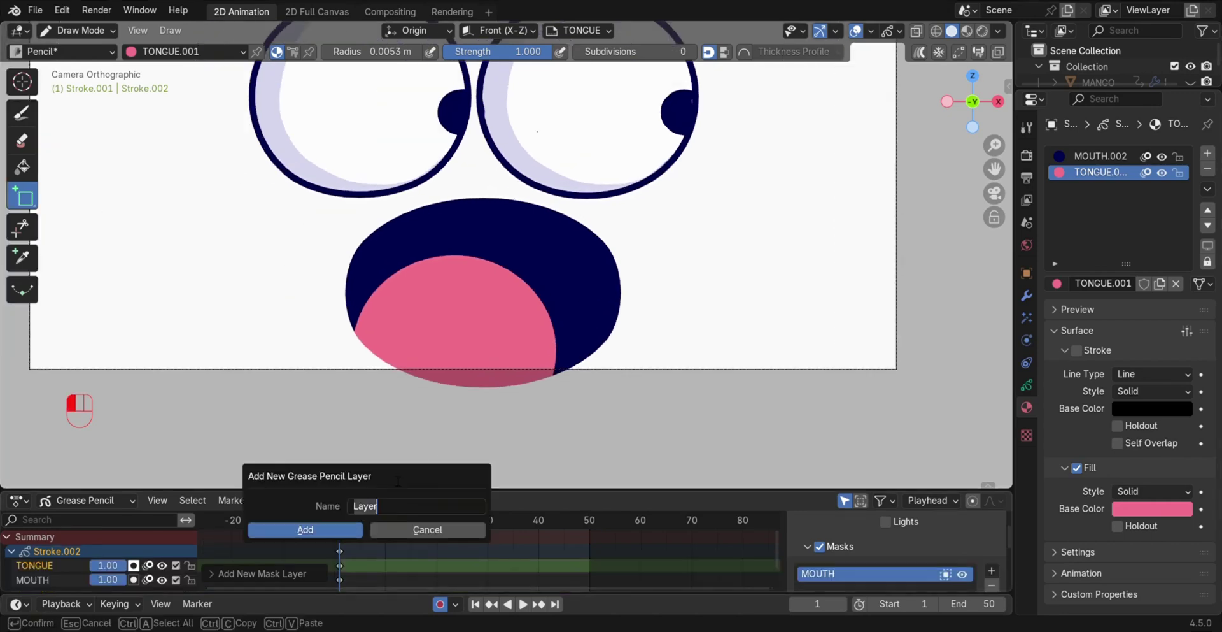
{"action": "type", "text": "TEETH"}
{"action": "key", "text": "Return"}
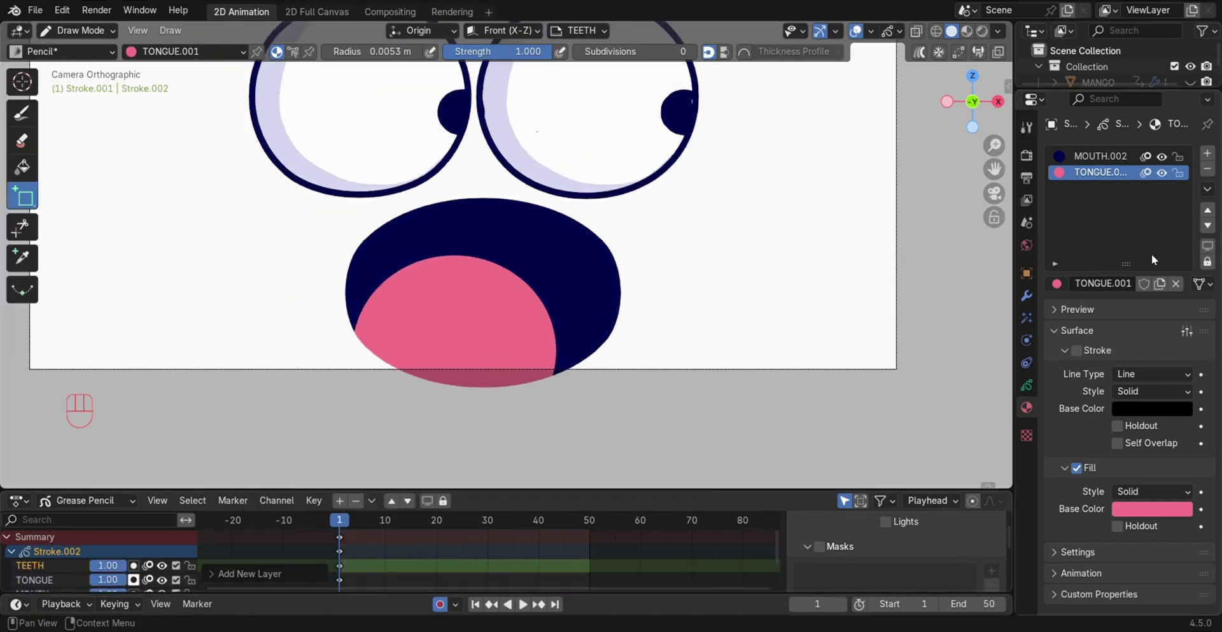
- Add a third material named "TEETH." with a dark blue stroke and a white fill
{"action": "left_click", "coordinate": [1207, 153]}
{"action": "double_click", "coordinate": [1108, 189]}
{"action": "type", "text": "TEETH."}
{"action": "key", "text": "Return"}
{"action": "left_click", "coordinate": [1208, 189]}
{"action": "left_click", "coordinate": [1114, 468]}
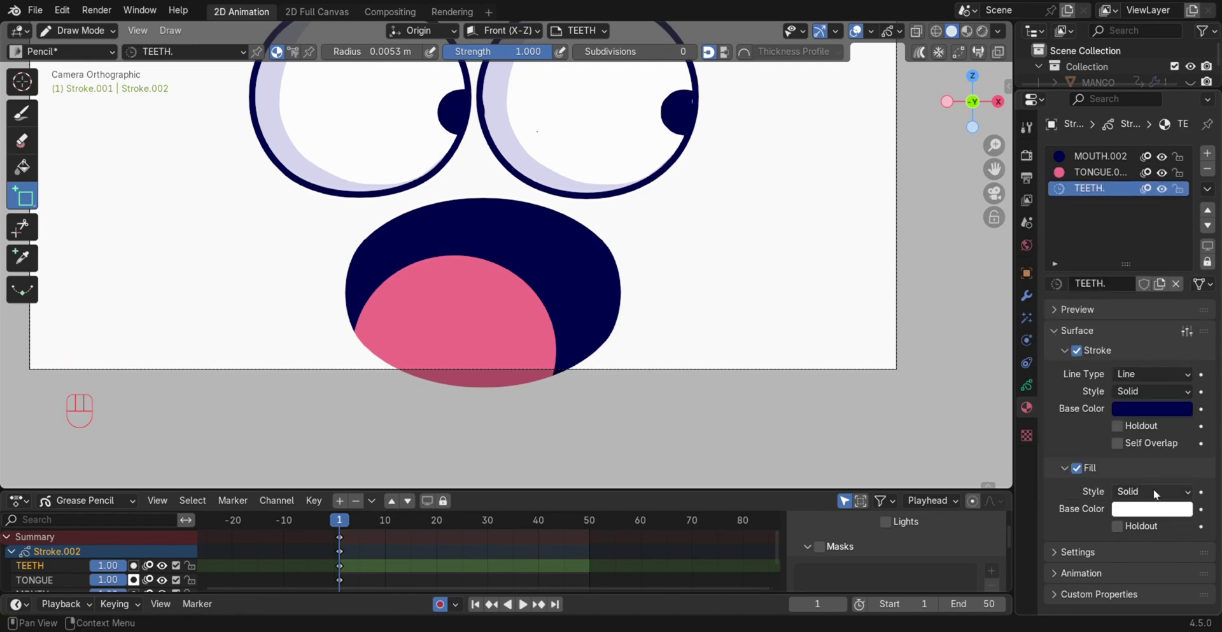
- Draw a white box for the teeth across the upper mouth, wider than the mouth and reaching up behind the eyes
{"action": "mouse_move", "coordinate": [338, 212]}
{"action": "left_mouse_down"}
{"action": "mouse_move", "coordinate": [409, 287]}
{"action": "mouse_move", "coordinate": [657, 324]}
{"action": "left_mouse_up"}
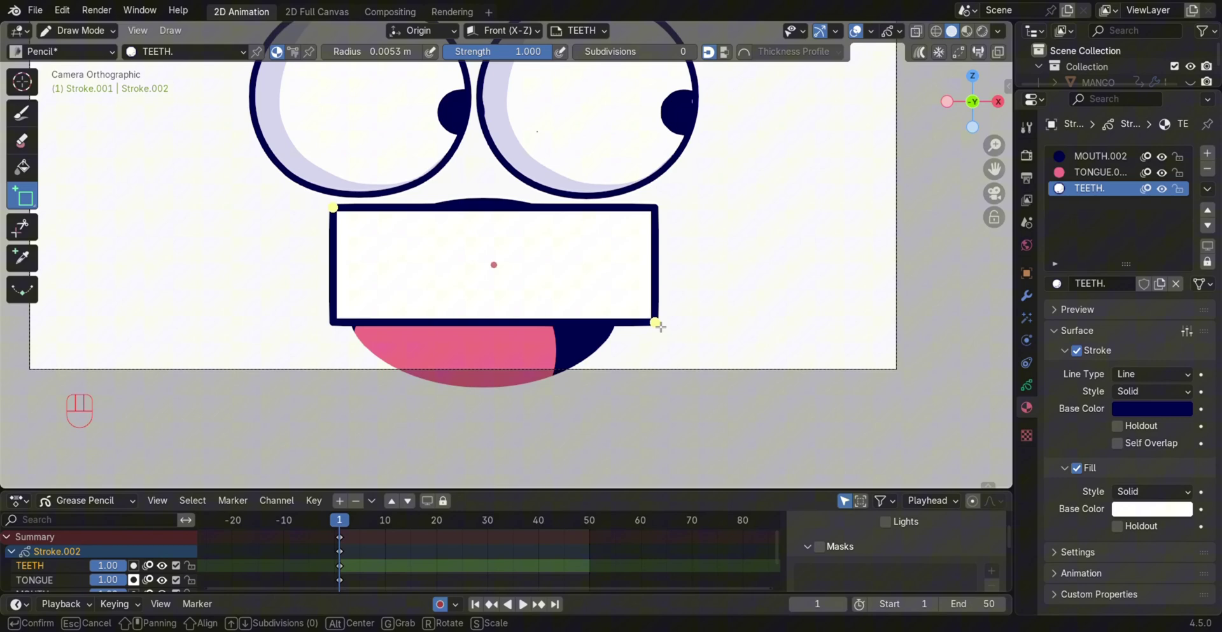
{"action": "left_click_drag", "start_coordinate": [510, 264], "coordinate": [513, 258]}
{"action": "left_click_drag", "start_coordinate": [332, 189], "coordinate": [321, 155]}
{"action": "key", "text": "Return"}
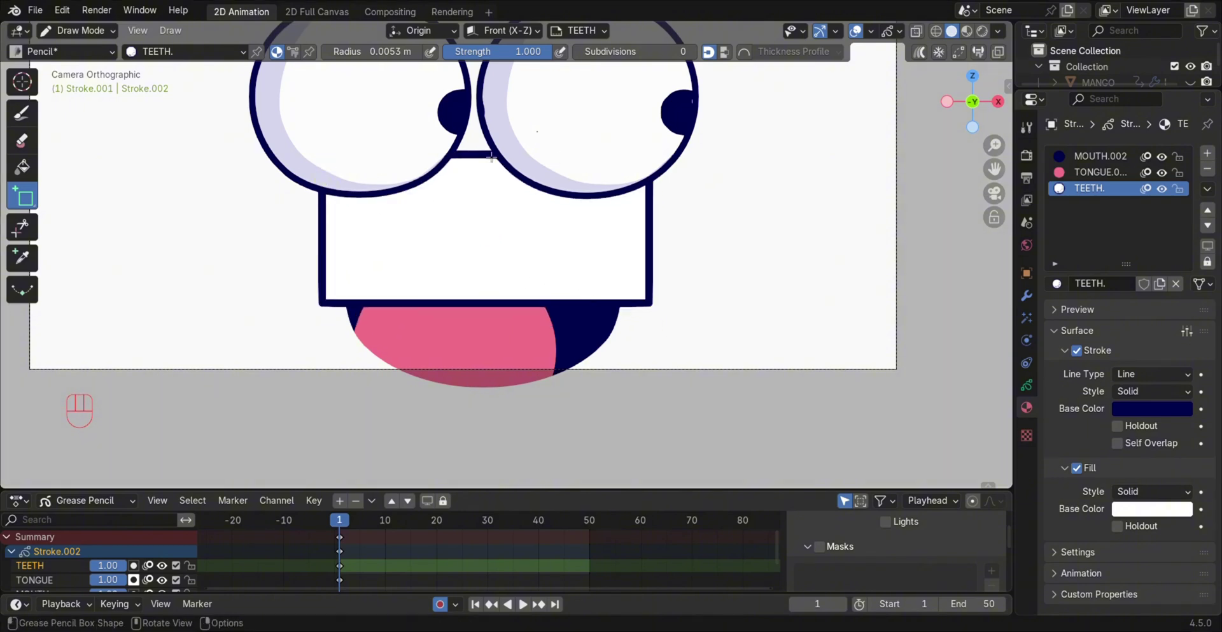
- Enter Edit Mode on the teeth drawing and enable Autolock Inactive Layers
{"action": "left_click", "coordinate": [92, 31]}
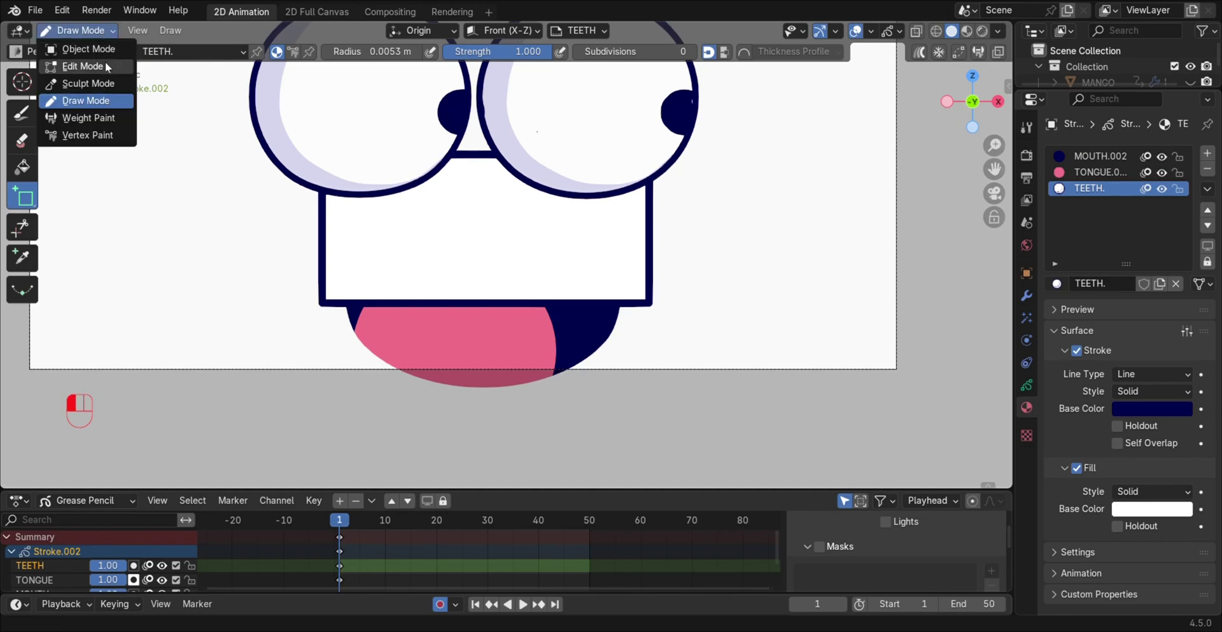
{"action": "left_click", "coordinate": [109, 66]}
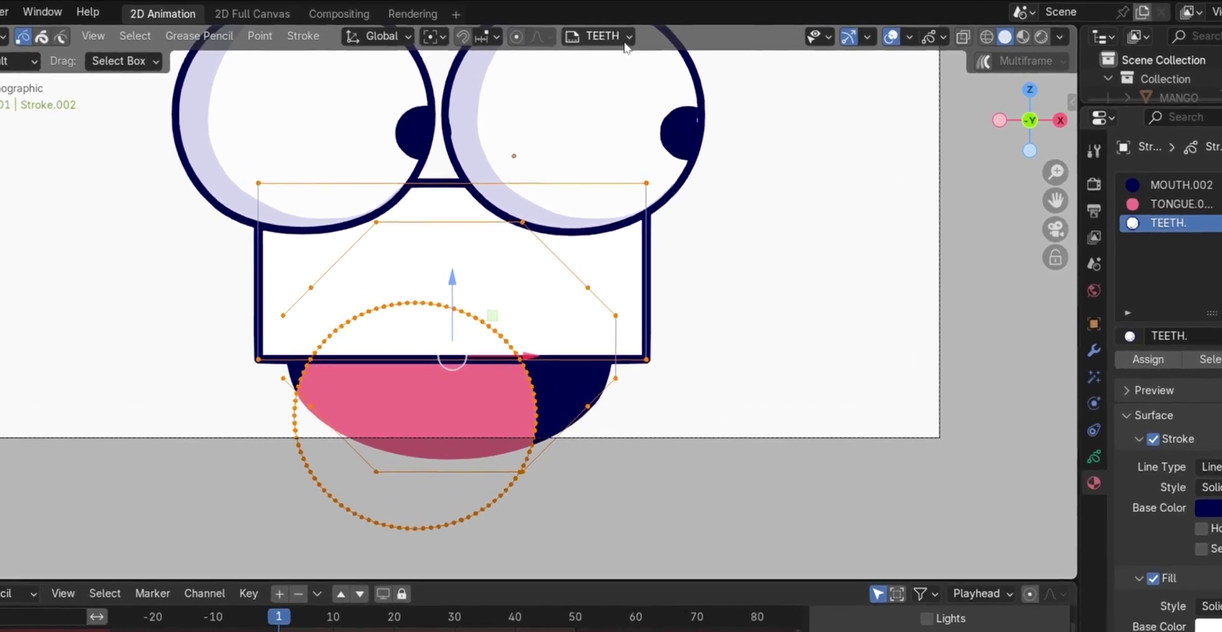
{"action": "left_click", "coordinate": [611, 31]}
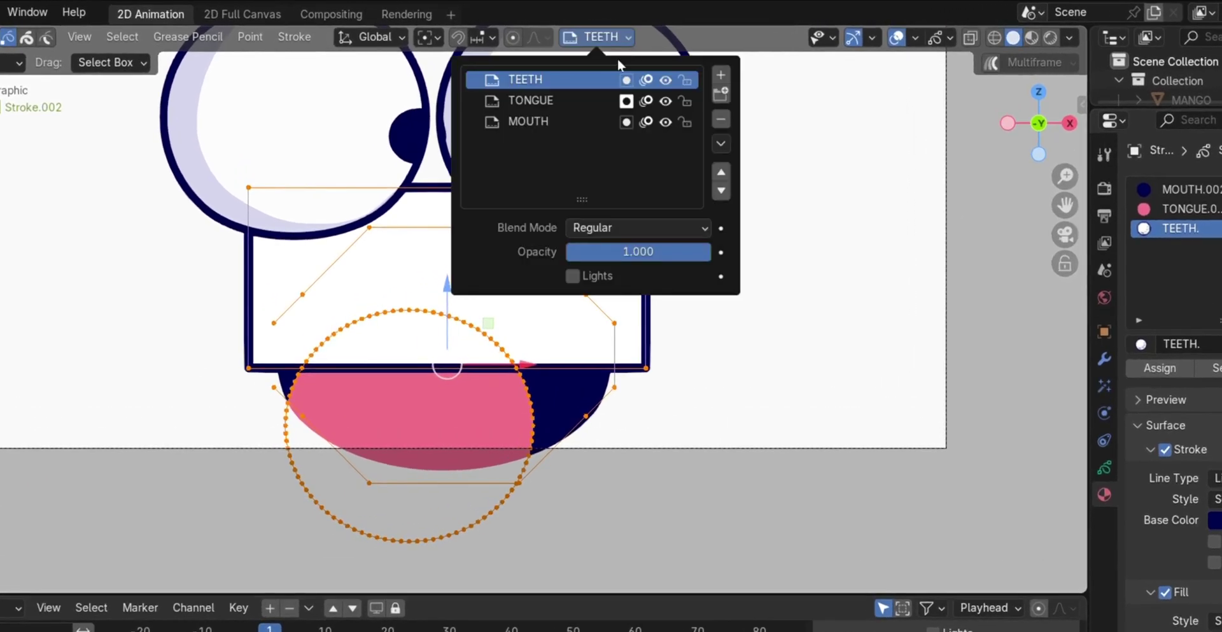
{"action": "left_click", "coordinate": [722, 146]}
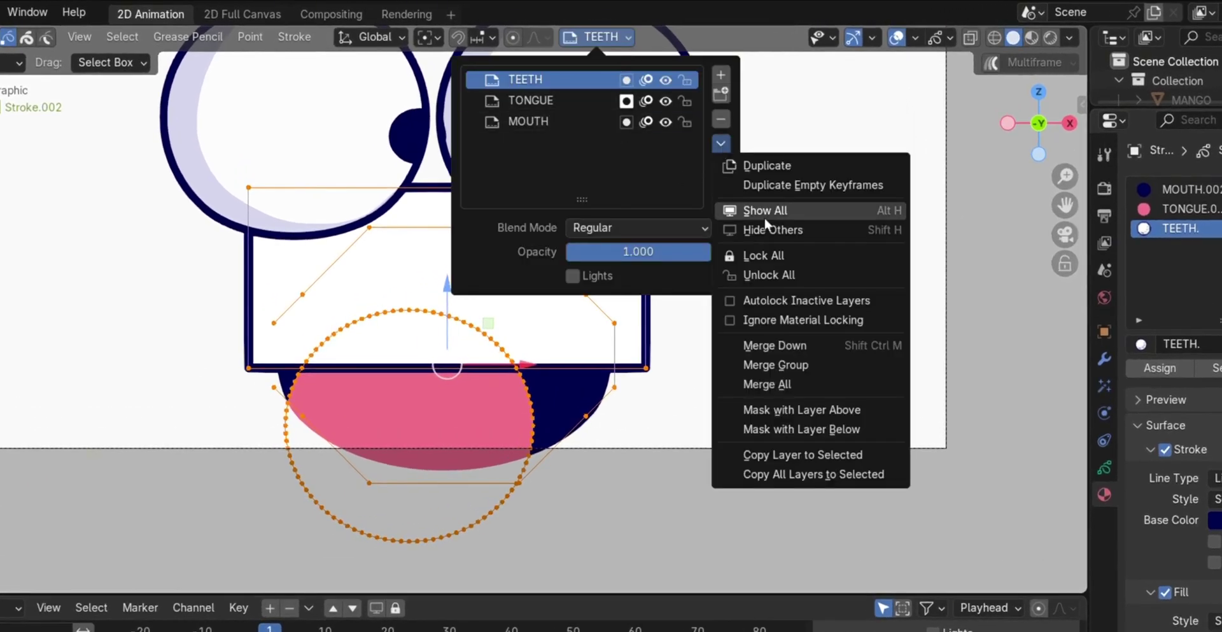
{"action": "left_click", "coordinate": [773, 299]}
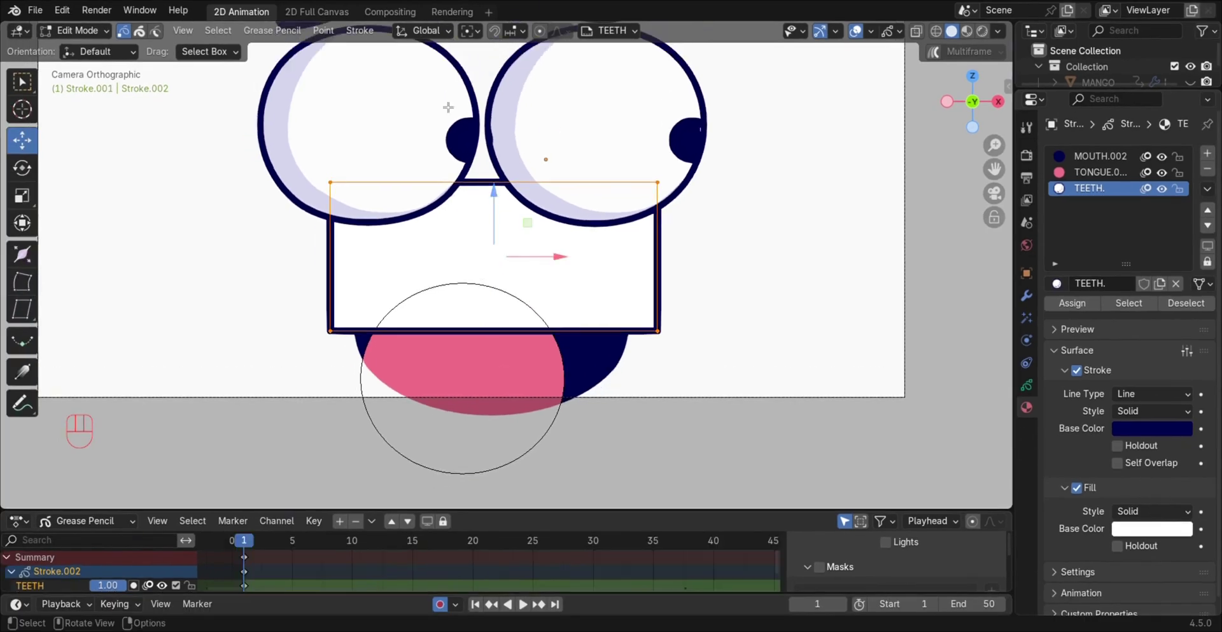
- Convert the teeth box to a Bézier curve and scale it down into a flat oval over the upper mouth
{"action": "left_click", "coordinate": [360, 30]}
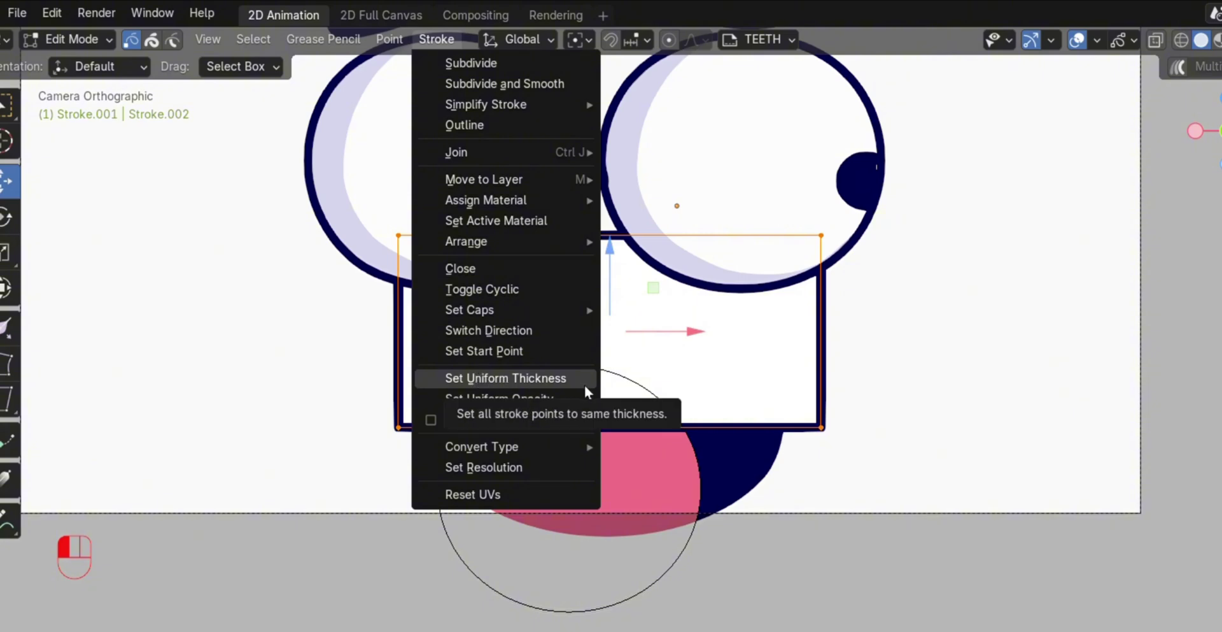
{"action": "mouse_move", "coordinate": [533, 444]}
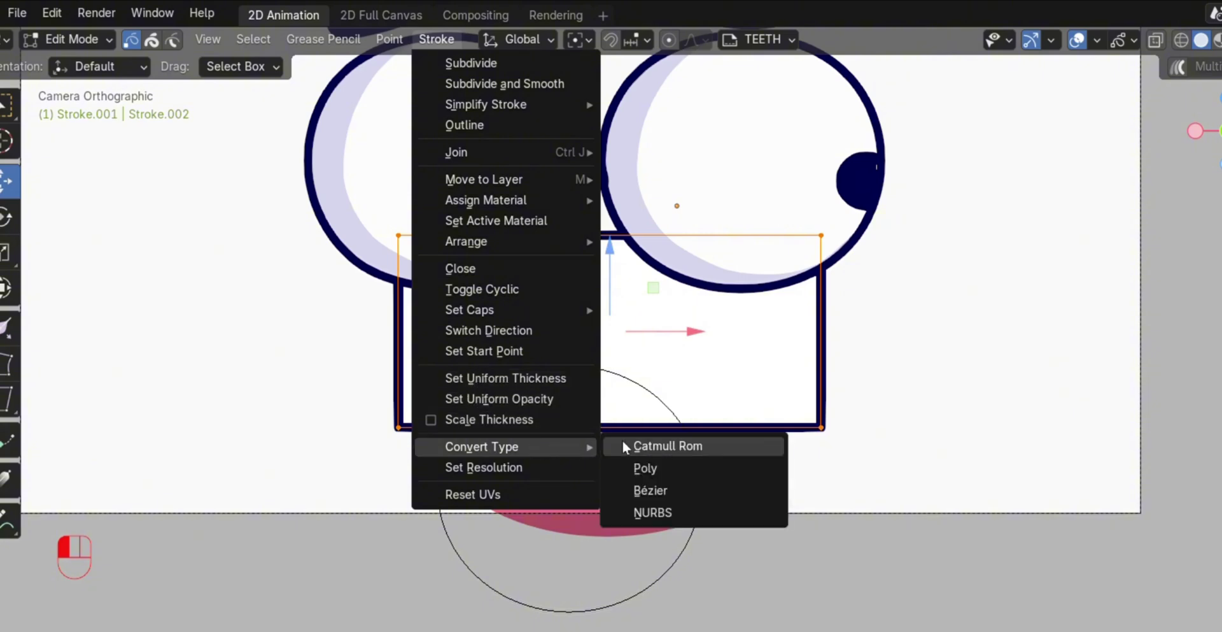
{"action": "left_click", "coordinate": [661, 495]}
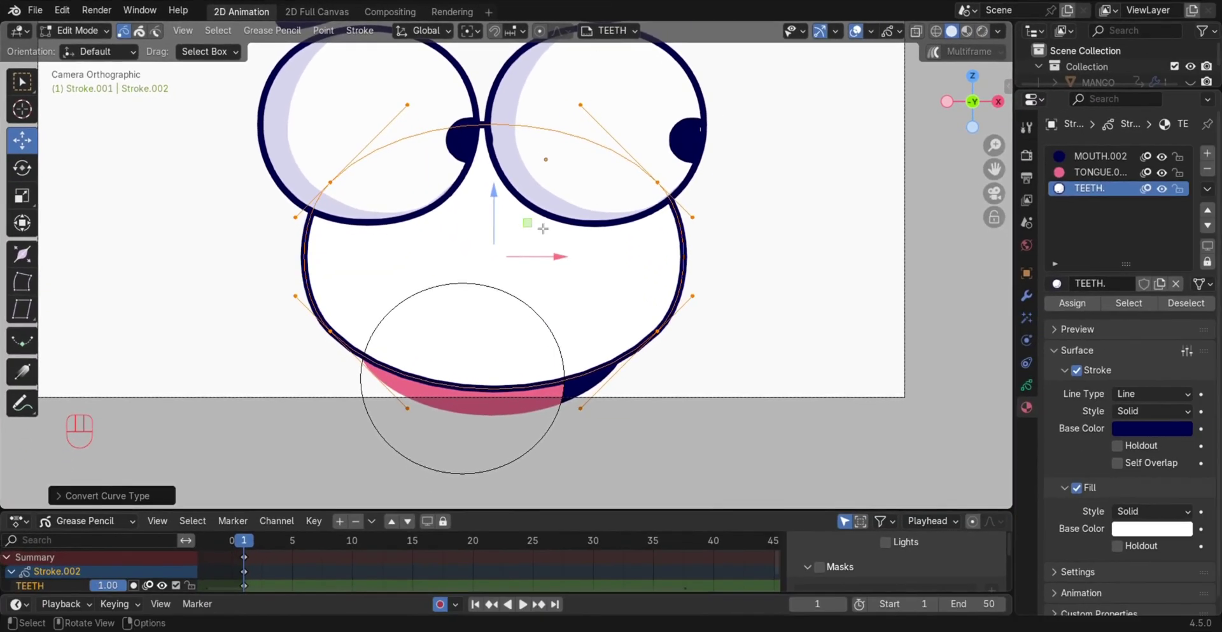
{"action": "key", "text": "s"}
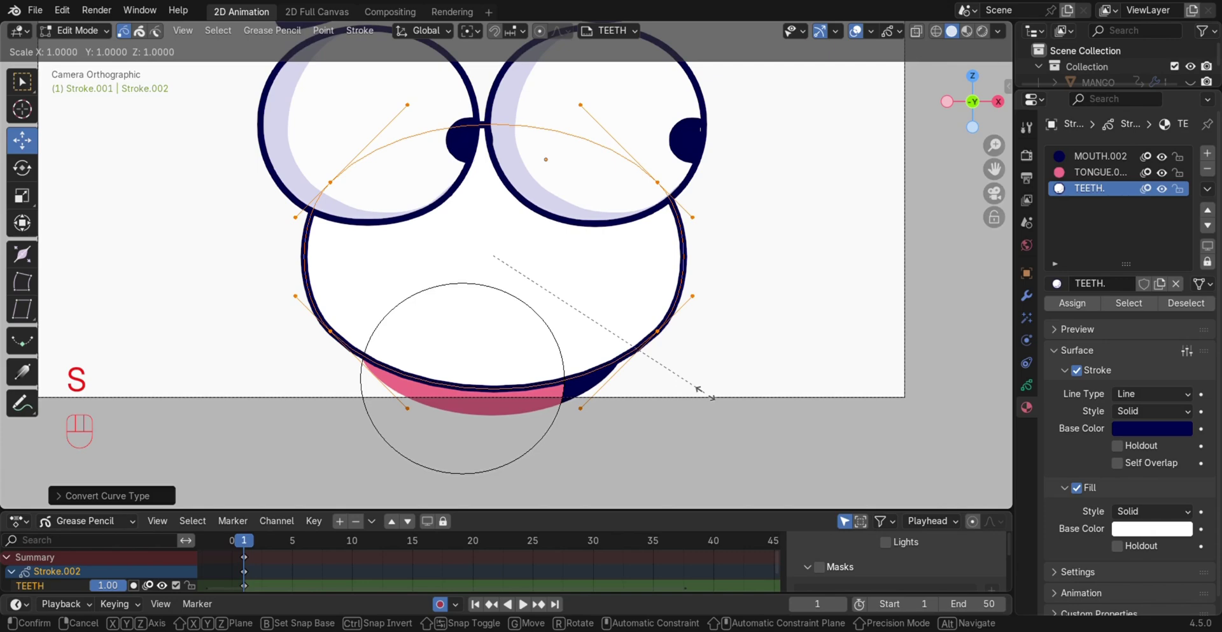
{"action": "key", "text": "z"}
{"action": "left_click", "coordinate": [601, 304]}
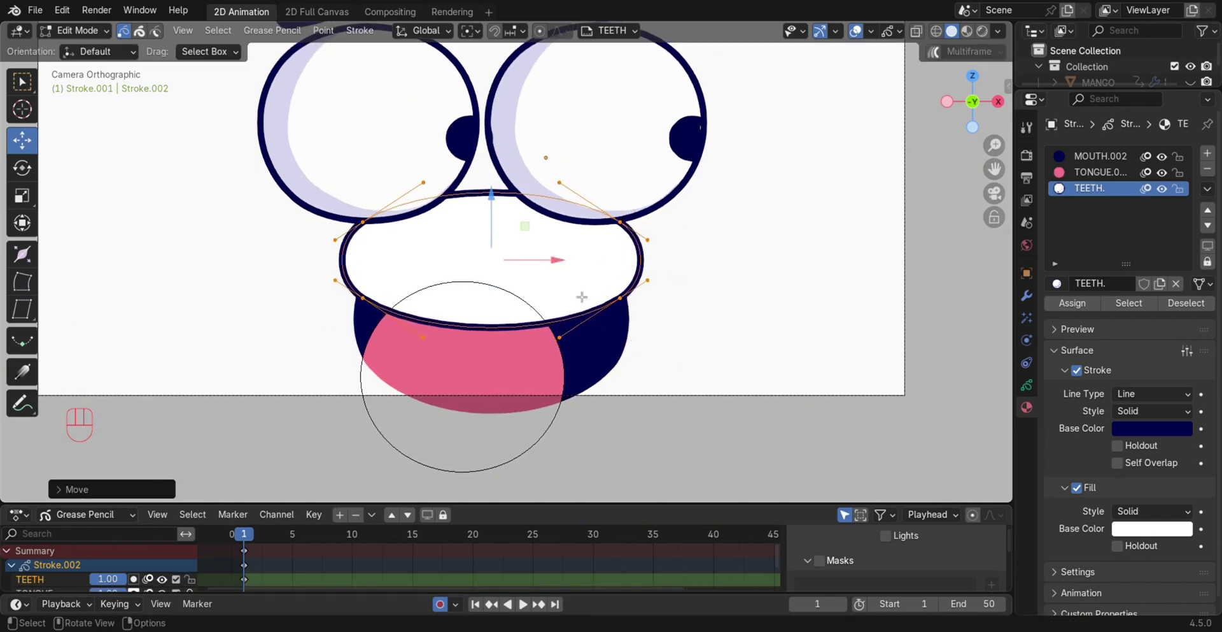
- Duplicate the teeth oval and move the copy straight down over the bottom of the mouth as lower teeth
{"action": "key", "text": "shift+d"}
{"action": "key", "text": "g"}
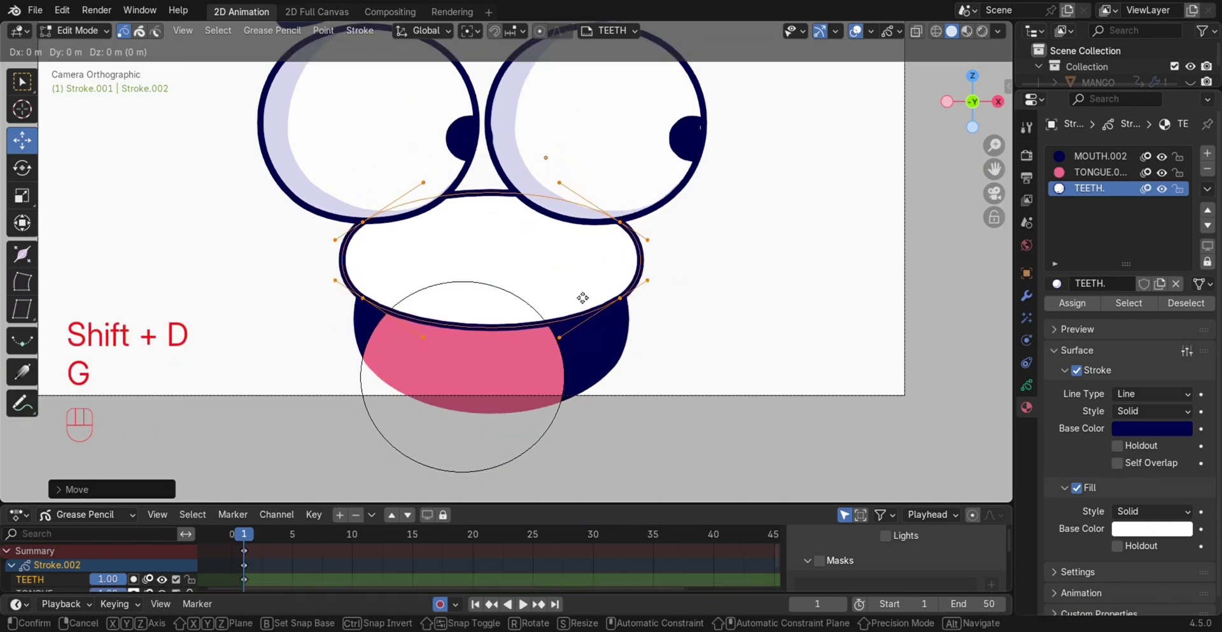
{"action": "key", "text": "z"}
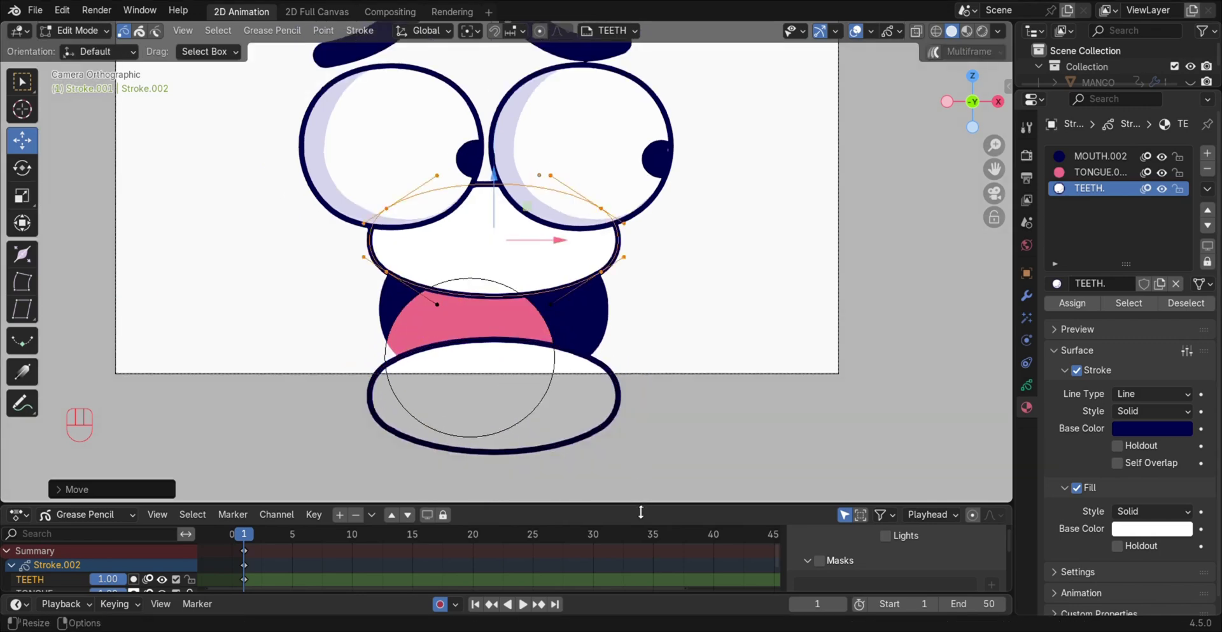
- Enable Masks on the TEETH layer and add the MOUTH layer as its mask
{"action": "left_click_drag", "start_coordinate": [640, 503], "coordinate": [643, 431]}
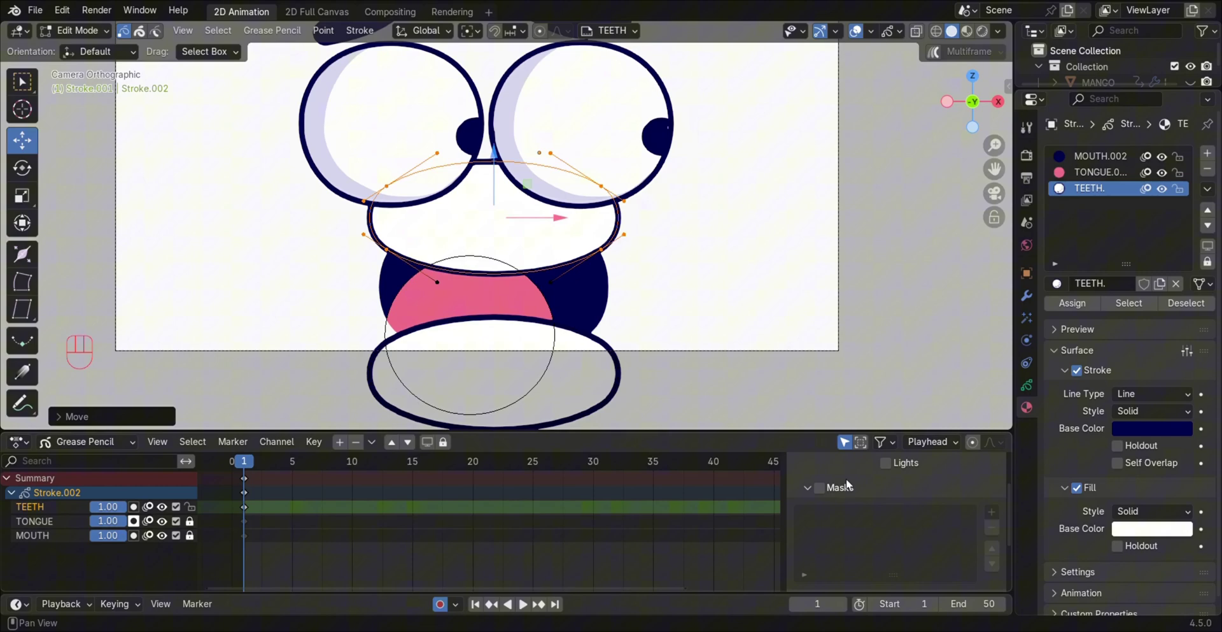
{"action": "left_click", "coordinate": [819, 488]}
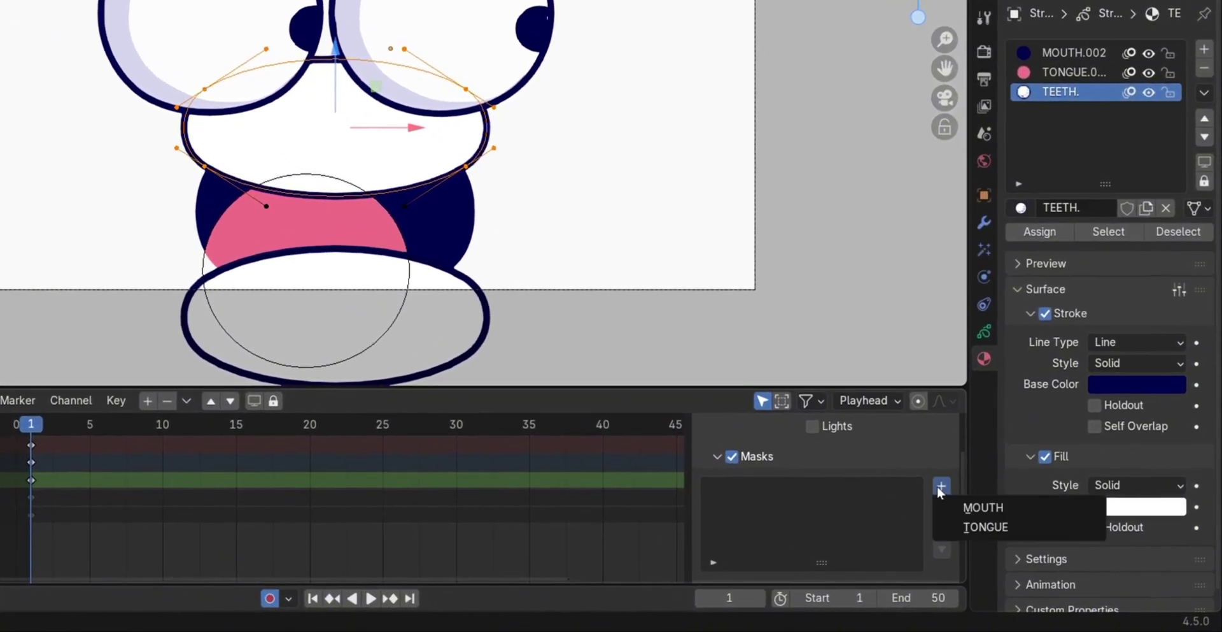
{"action": "left_click", "coordinate": [992, 511]}
{"action": "left_click", "coordinate": [962, 508]}
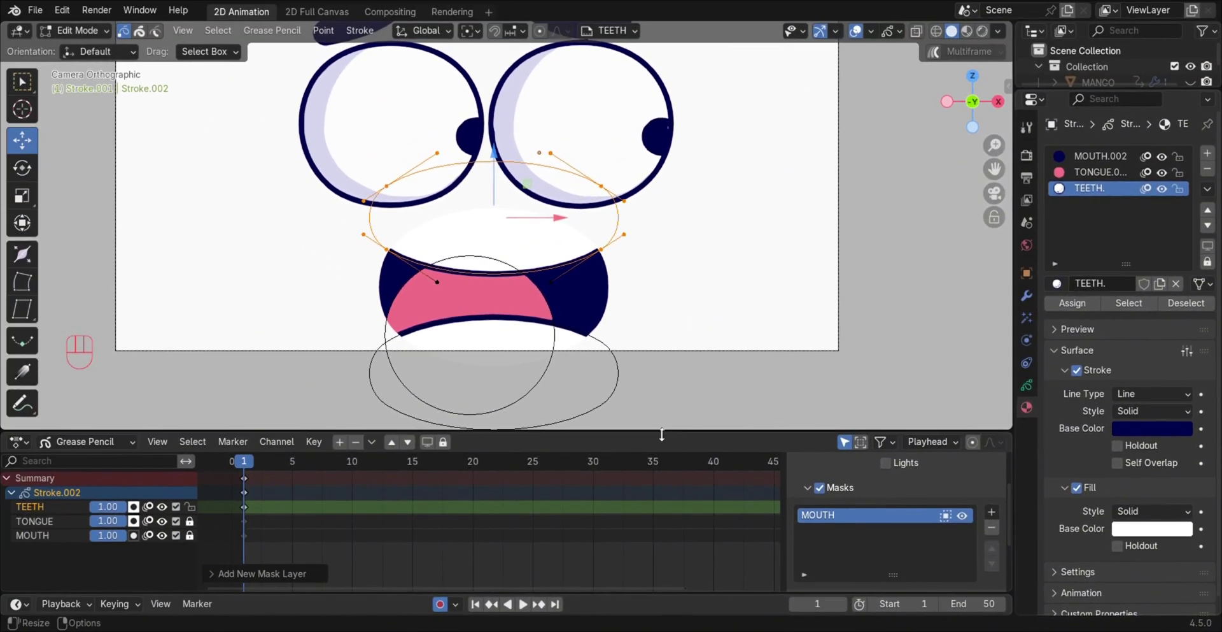
{"action": "left_click_drag", "start_coordinate": [662, 433], "coordinate": [663, 529]}
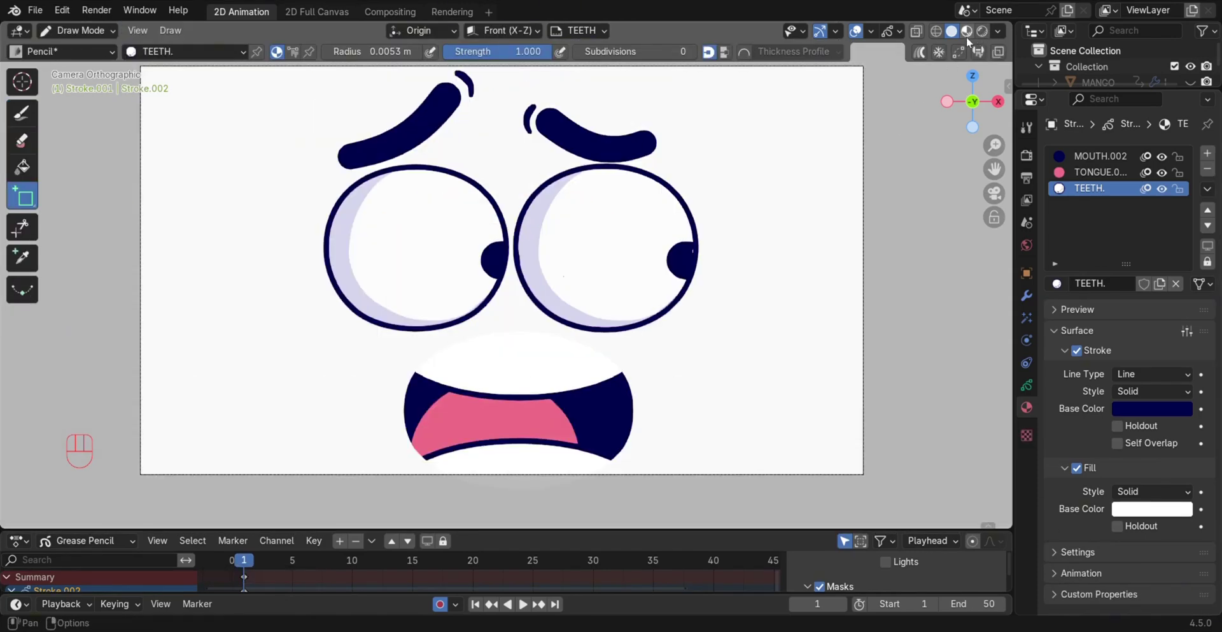
- Switch the viewport shading to Material Preview and open the MOUTH layer in Edit Mode
{"action": "left_click", "coordinate": [967, 31]}
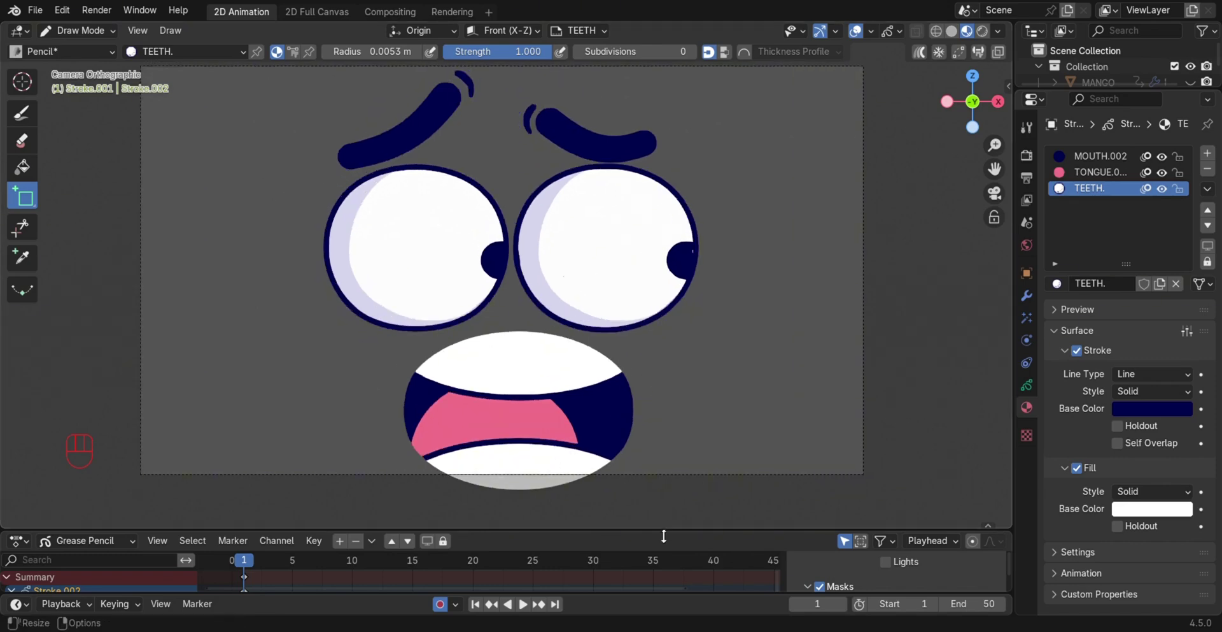
{"action": "left_click_drag", "start_coordinate": [662, 529], "coordinate": [645, 460]}
{"action": "left_click", "coordinate": [77, 30]}
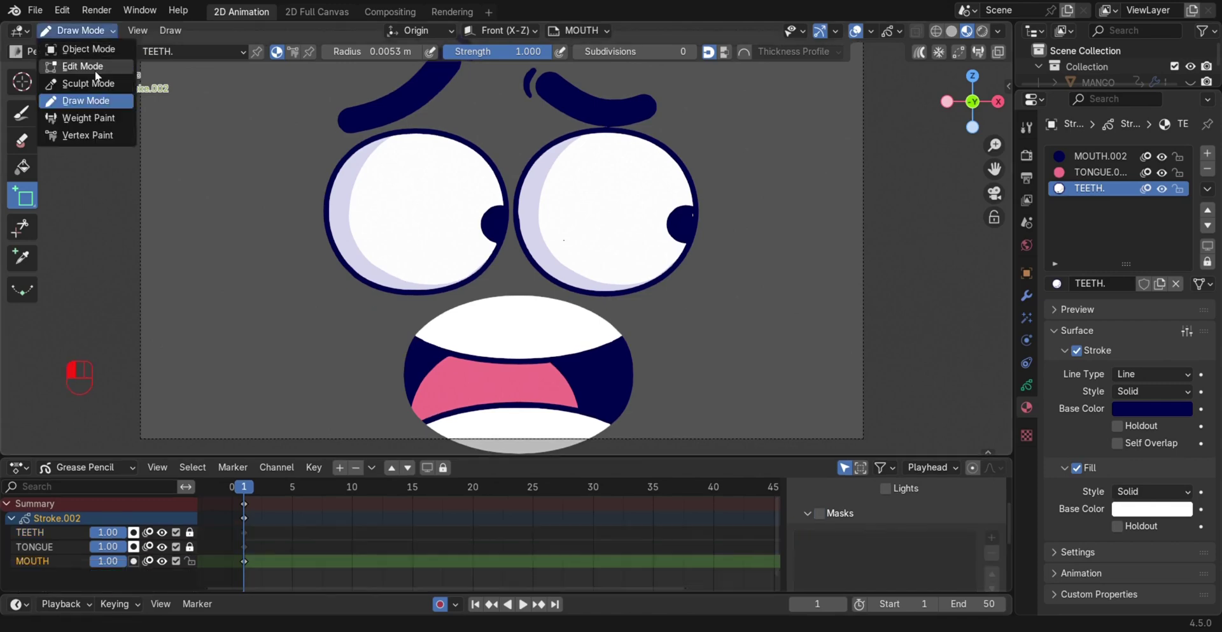
{"action": "left_click", "coordinate": [76, 70]}
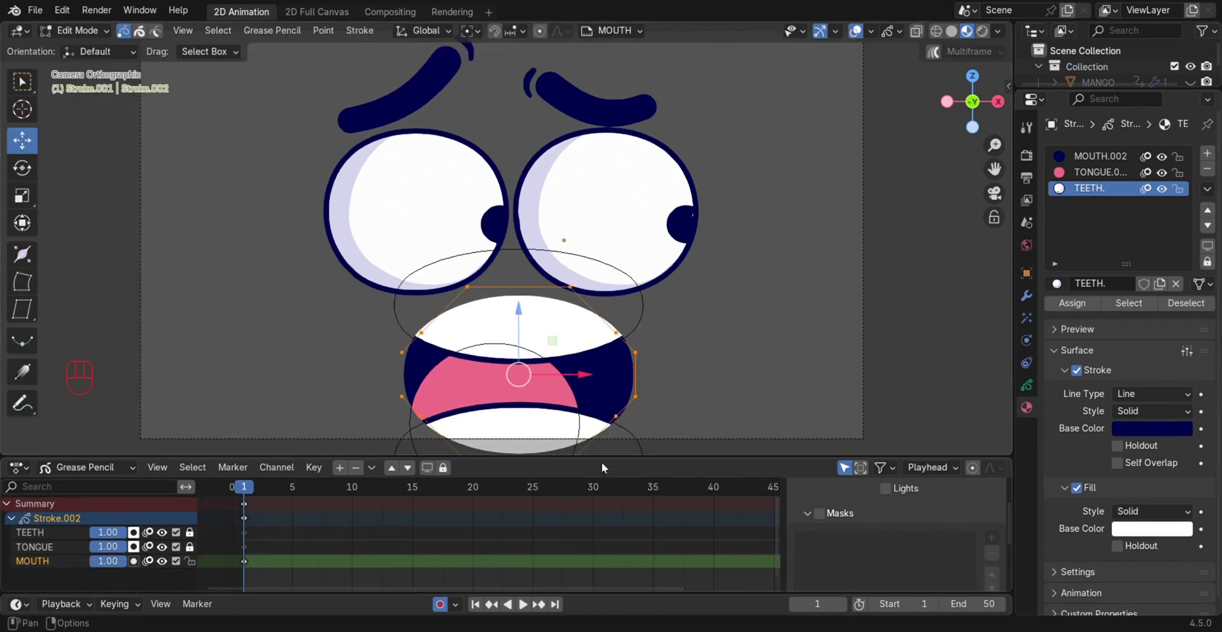
{"action": "left_click_drag", "start_coordinate": [603, 459], "coordinate": [601, 529]}
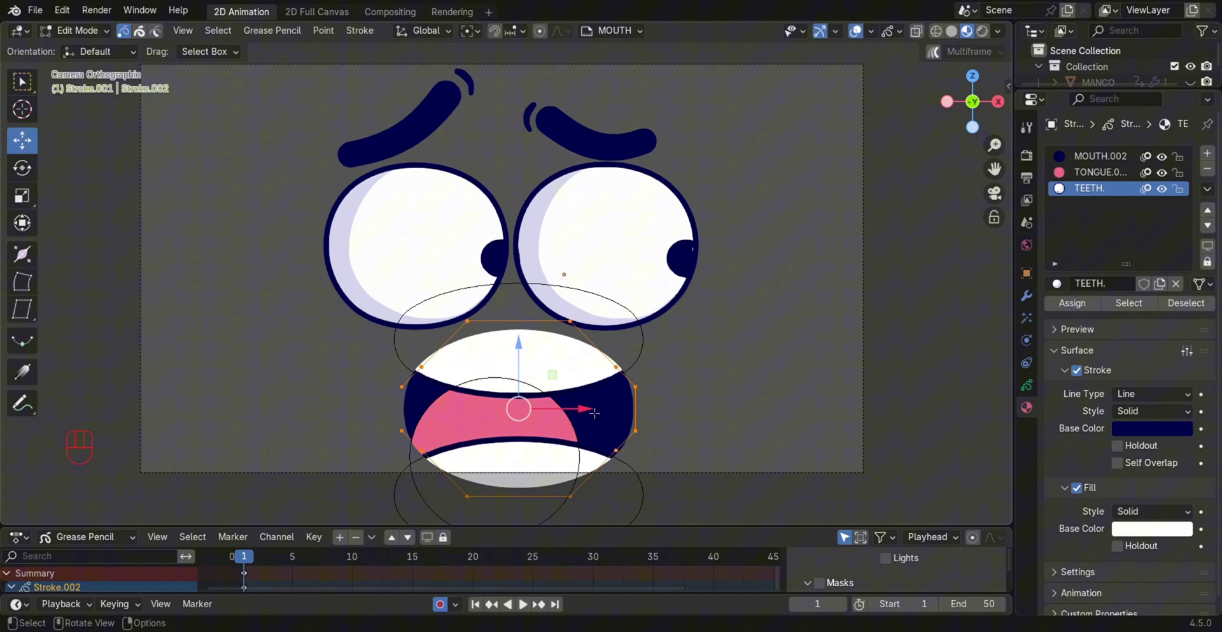
{"action": "middle_click_drag", "start_coordinate": [615, 454], "coordinate": [594, 408], "text": "shift"}
{"action": "scroll", "coordinate": [593, 406], "scroll_direction": "up", "scroll_amount": 1}
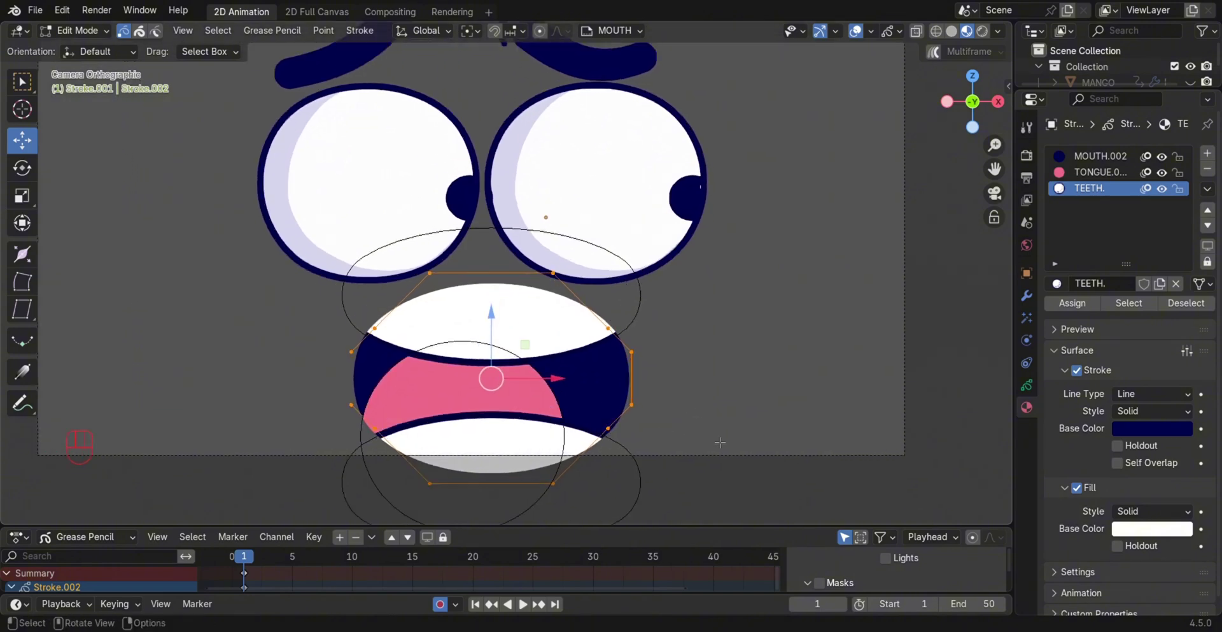
- Duplicate the mouth stroke in place and move the copy to a new layer named OUTLINE
{"action": "key", "text": "shift"}
{"action": "key", "text": "shift+d"}
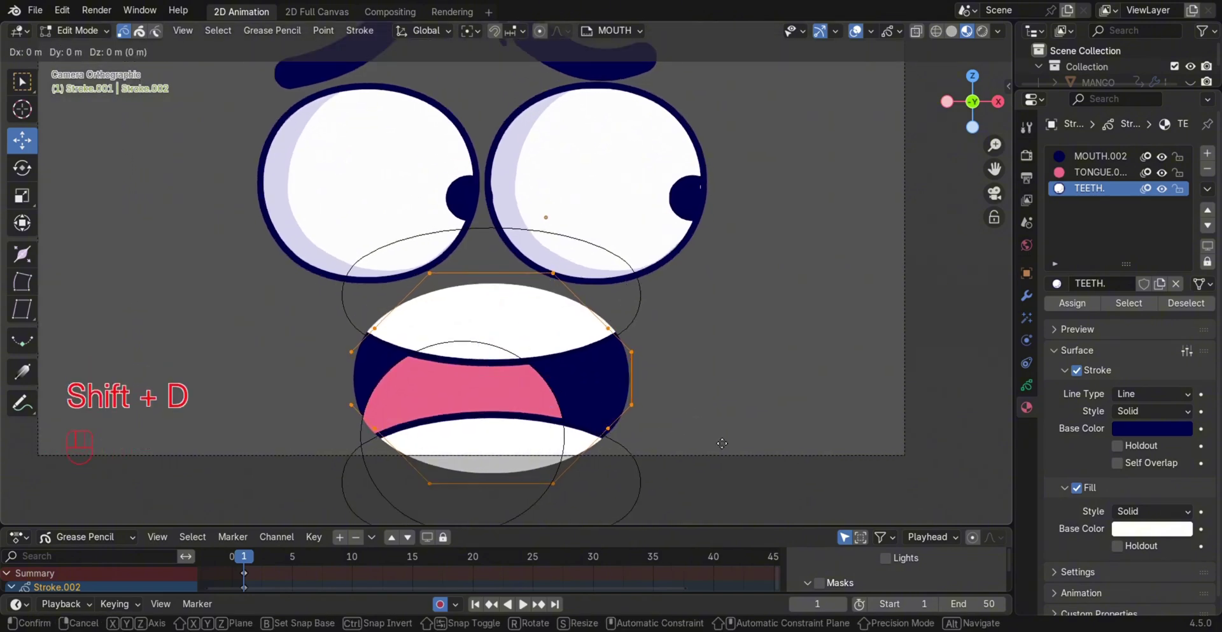
{"action": "right_click", "coordinate": [722, 443]}
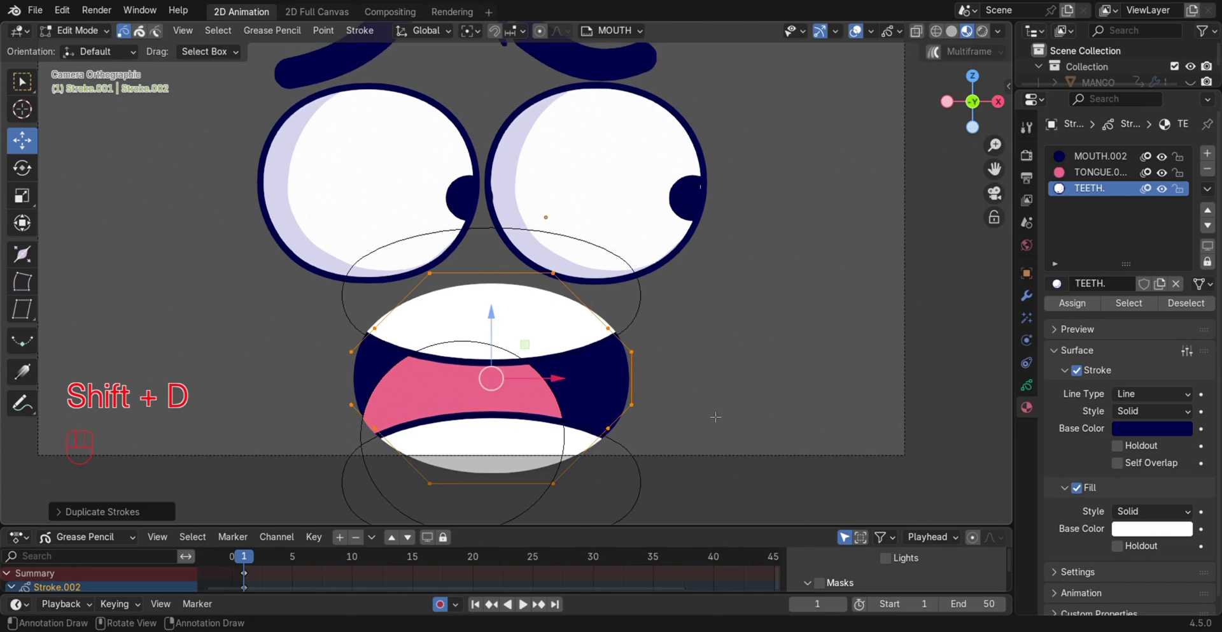
{"action": "key", "text": "m"}
{"action": "left_click", "coordinate": [656, 415]}
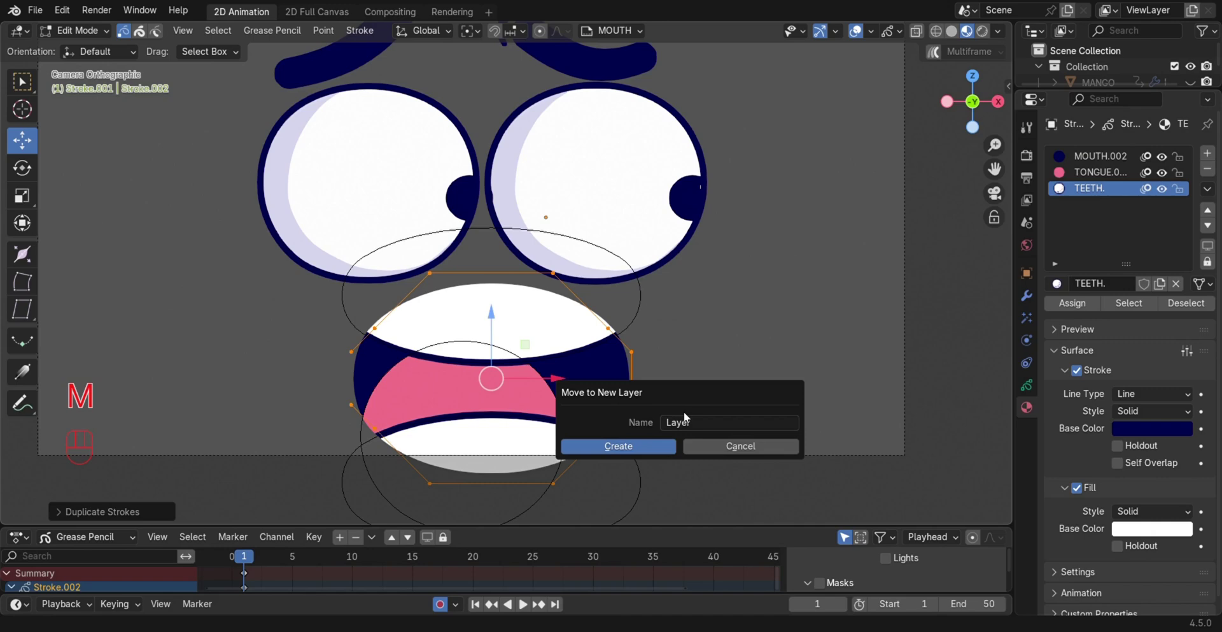
{"action": "left_click", "coordinate": [685, 420]}
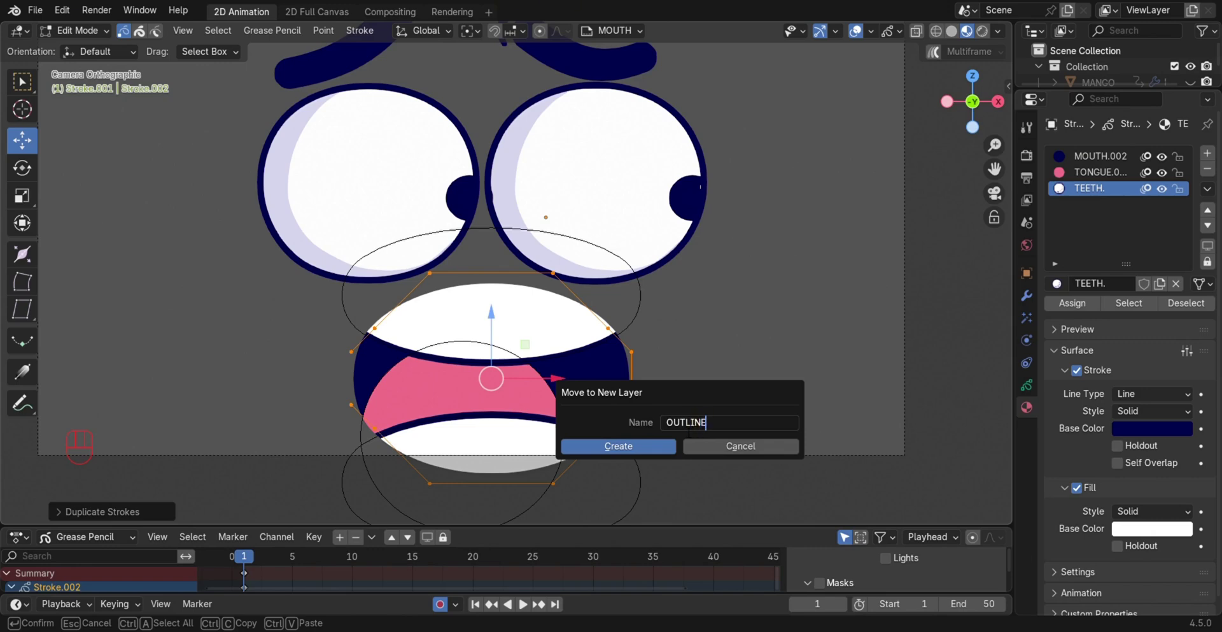
{"action": "key", "text": "Return"}
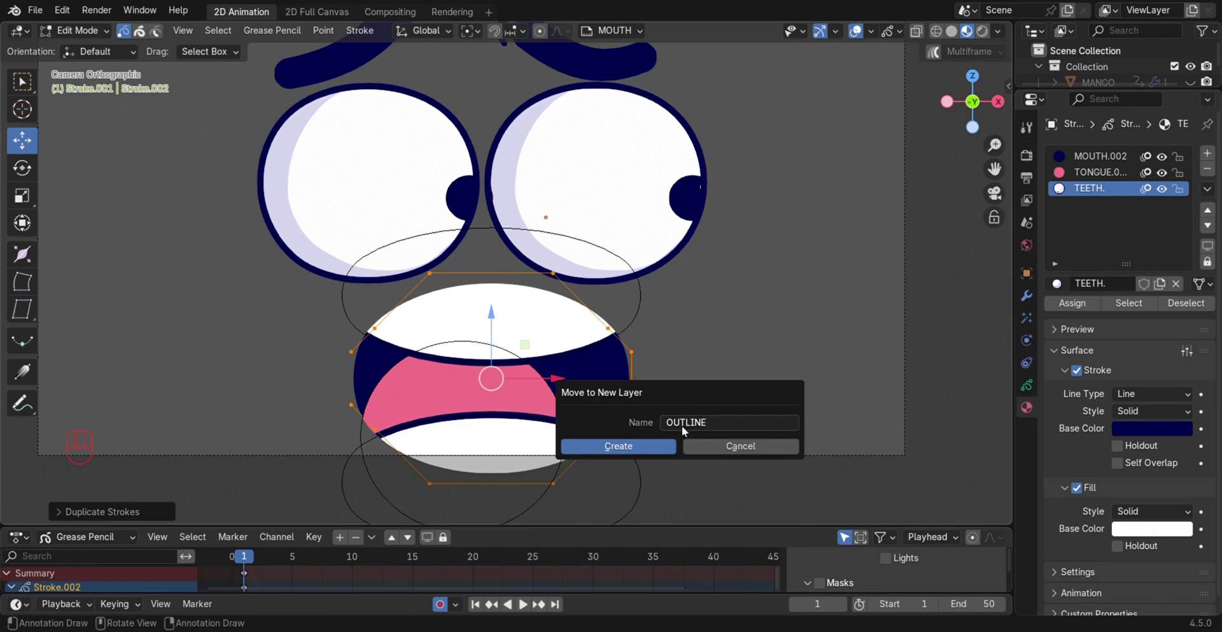
{"action": "left_click", "coordinate": [661, 446]}
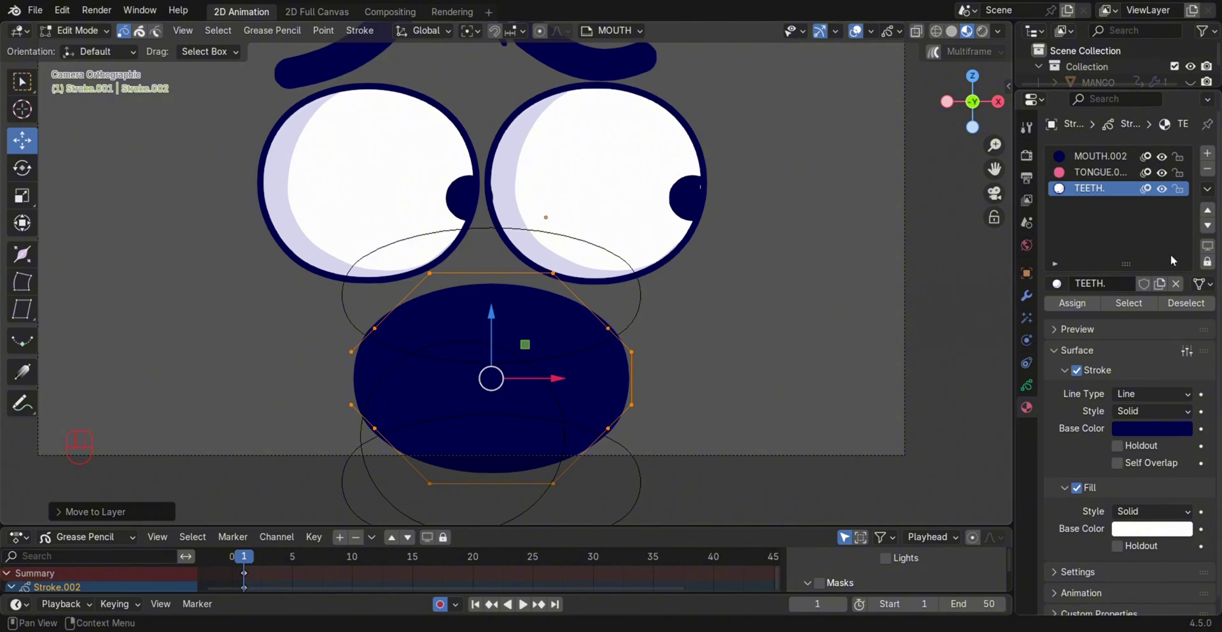
- Add a fourth material with a dark blue stroke and no fill, and assign it to the outline stroke
{"action": "left_click", "coordinate": [1208, 153]}
{"action": "left_click", "coordinate": [1122, 286]}
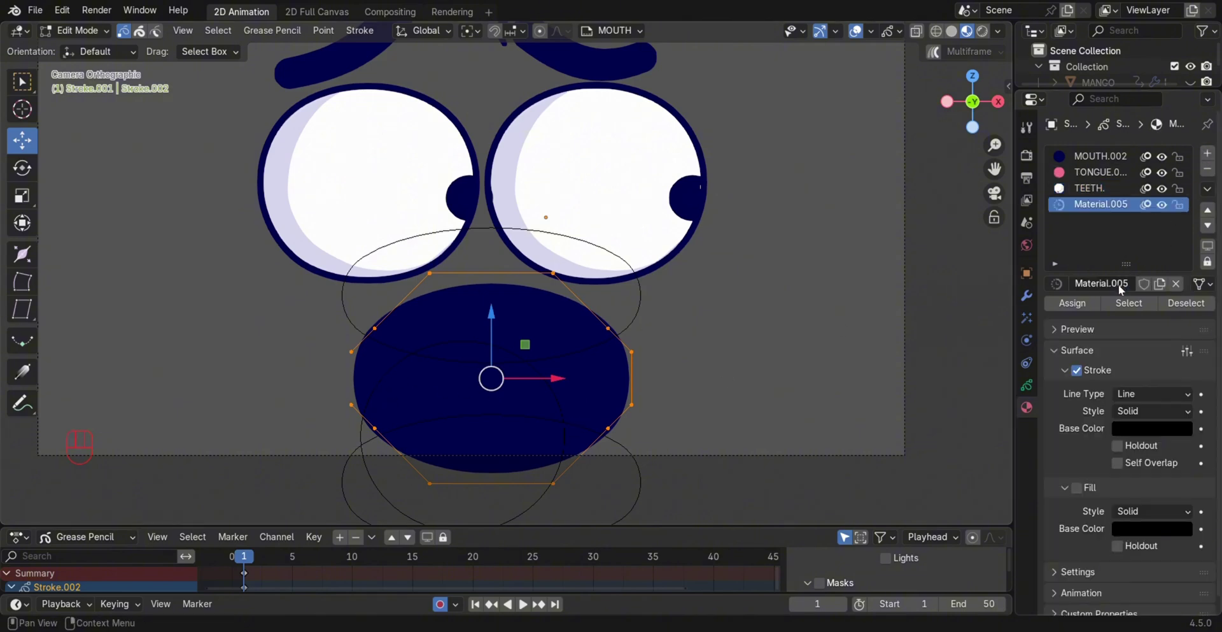
{"action": "scroll", "coordinate": [1150, 337], "scroll_direction": "down", "scroll_amount": 1}
{"action": "left_click", "coordinate": [1154, 419]}
{"action": "key", "text": "ctrl+v"}
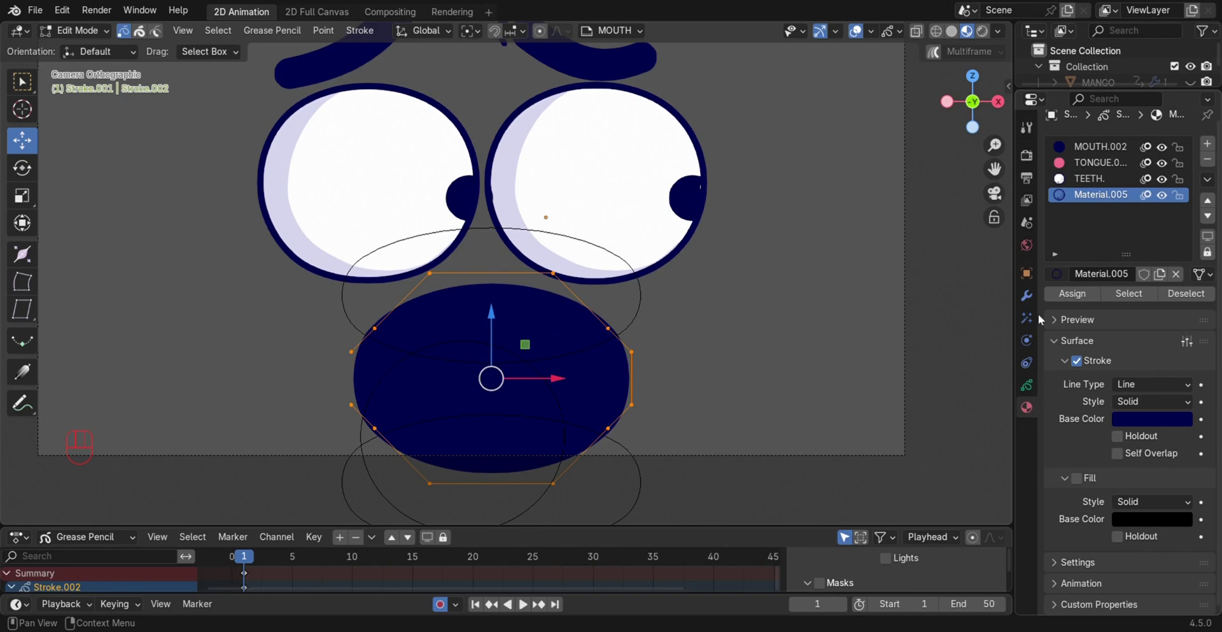
{"action": "left_click", "coordinate": [1060, 295]}
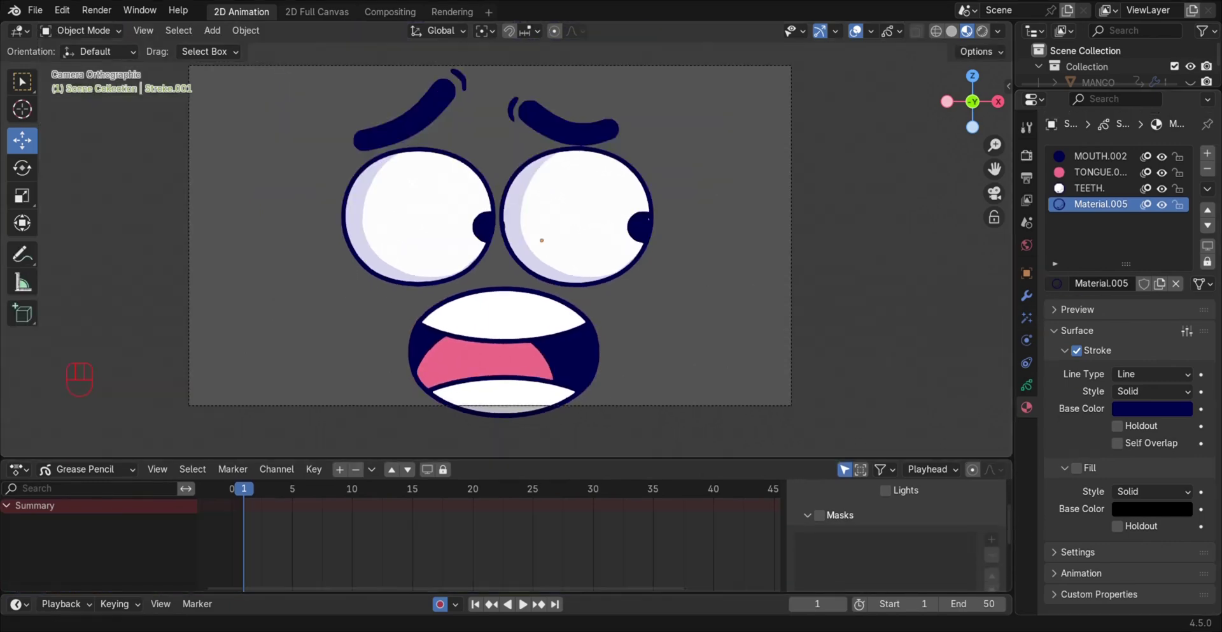
- Add an armature in Object Mode and move it down onto the upper teeth
{"action": "left_click", "coordinate": [222, 35]}
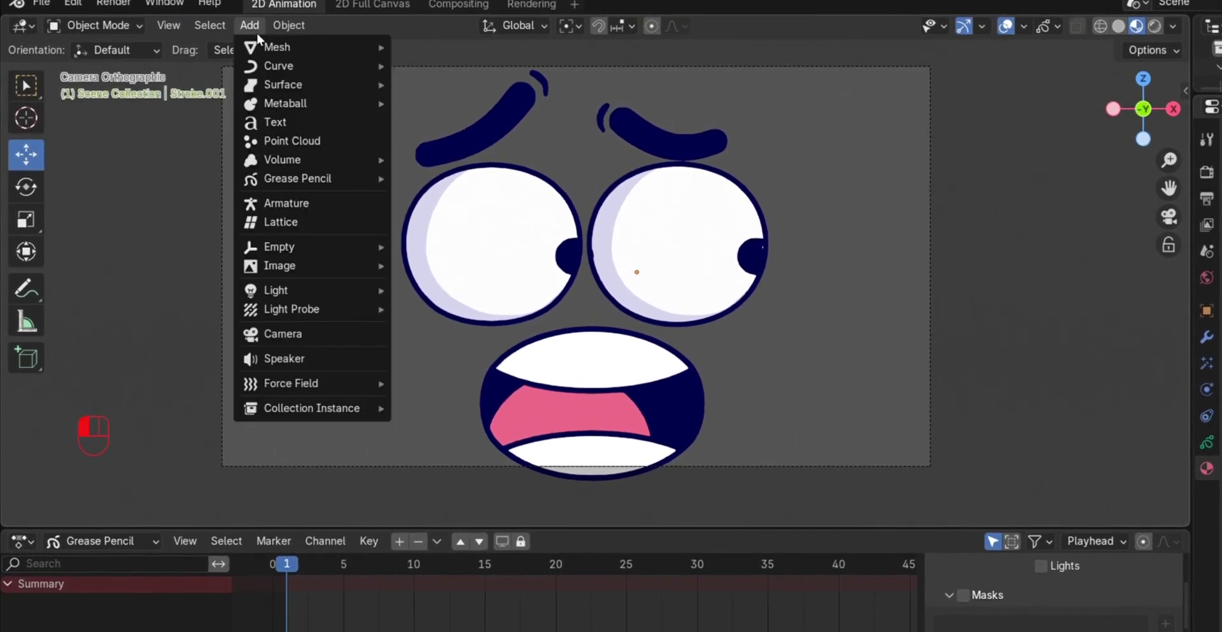
{"action": "left_click", "coordinate": [312, 204]}
{"action": "scroll", "coordinate": [672, 466], "scroll_direction": "down", "scroll_amount": 1}
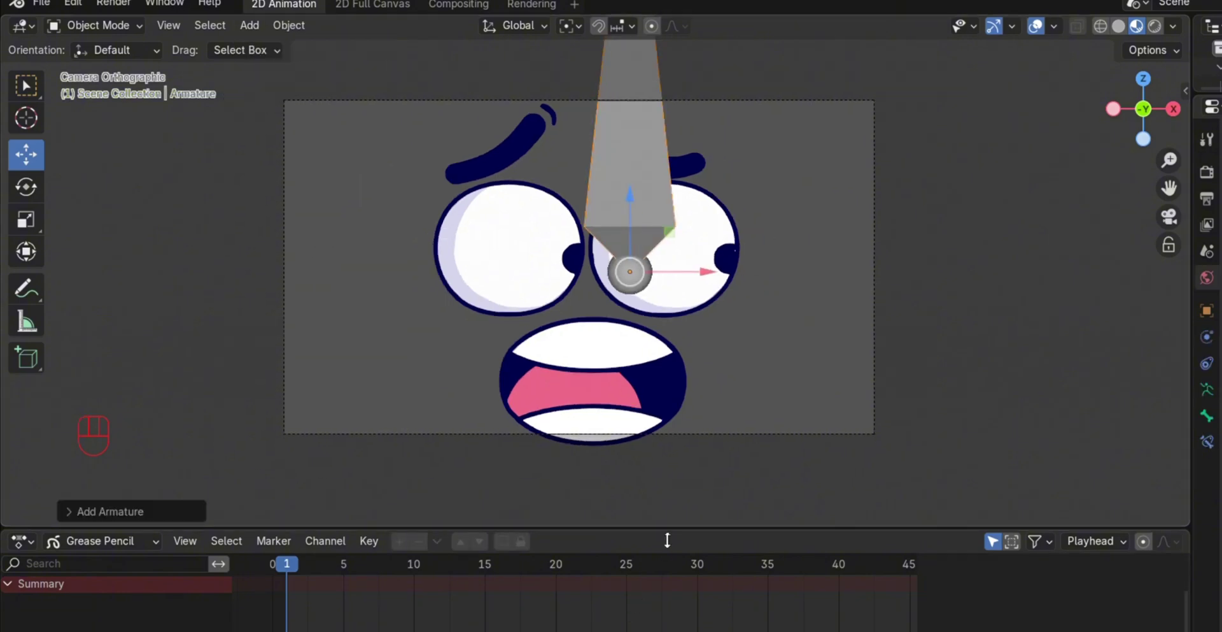
{"action": "left_click_drag", "start_coordinate": [667, 540], "coordinate": [665, 627]}
{"action": "left_click_drag", "start_coordinate": [630, 322], "coordinate": [615, 369]}
- In Edit Mode, centre the bone on the face and scale it down to reach from the lower teeth to between the eyebrows
{"action": "left_click", "coordinate": [96, 25]}
{"action": "left_click", "coordinate": [135, 65]}
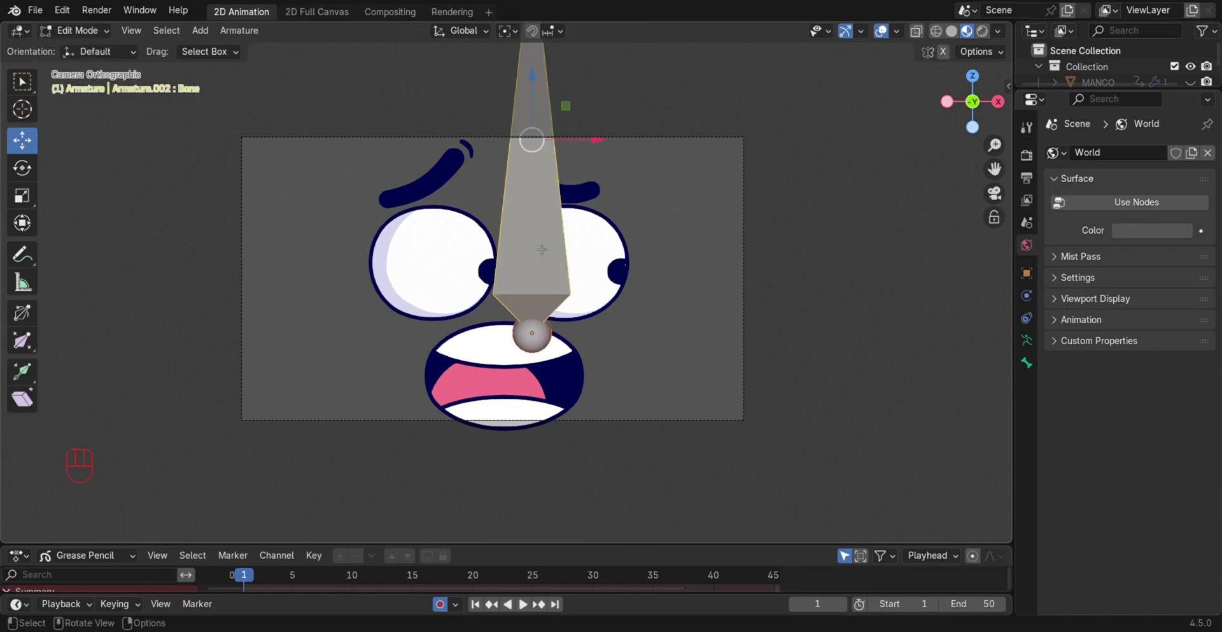
{"action": "left_click_drag", "start_coordinate": [541, 155], "coordinate": [498, 290]}
{"action": "key", "text": "s"}
{"action": "left_click", "coordinate": [585, 373]}
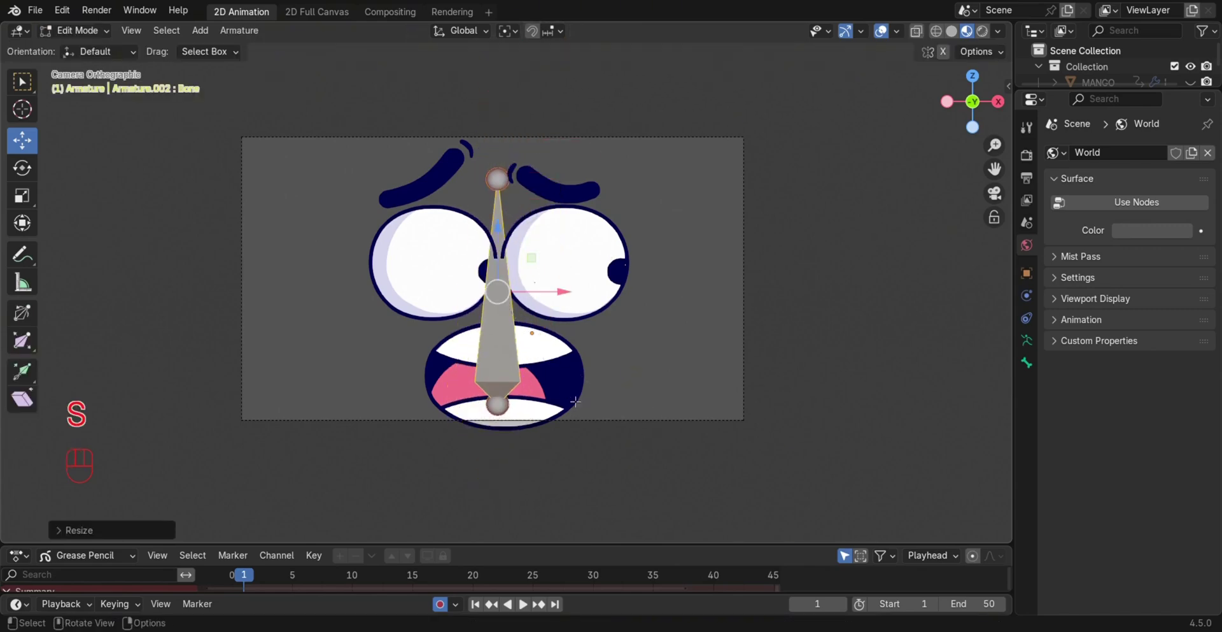
- Enable Names and In Front in the armature's viewport display settings
{"action": "left_click", "coordinate": [1027, 340]}
{"action": "scroll", "coordinate": [1170, 423], "scroll_direction": "down", "scroll_amount": 5}
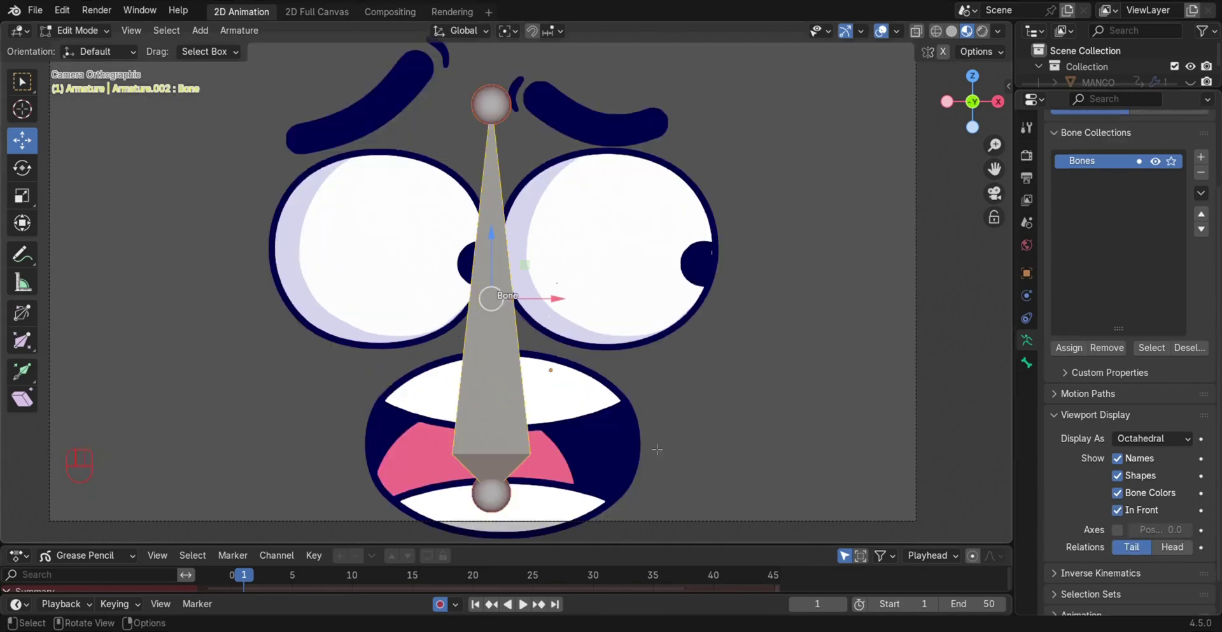
- Scale the bone down to fit within the mouth, centre it between the upper and lower teeth, and name it MOUTH
{"action": "middle_click_drag", "start_coordinate": [657, 450], "coordinate": [600, 400], "text": "shift"}
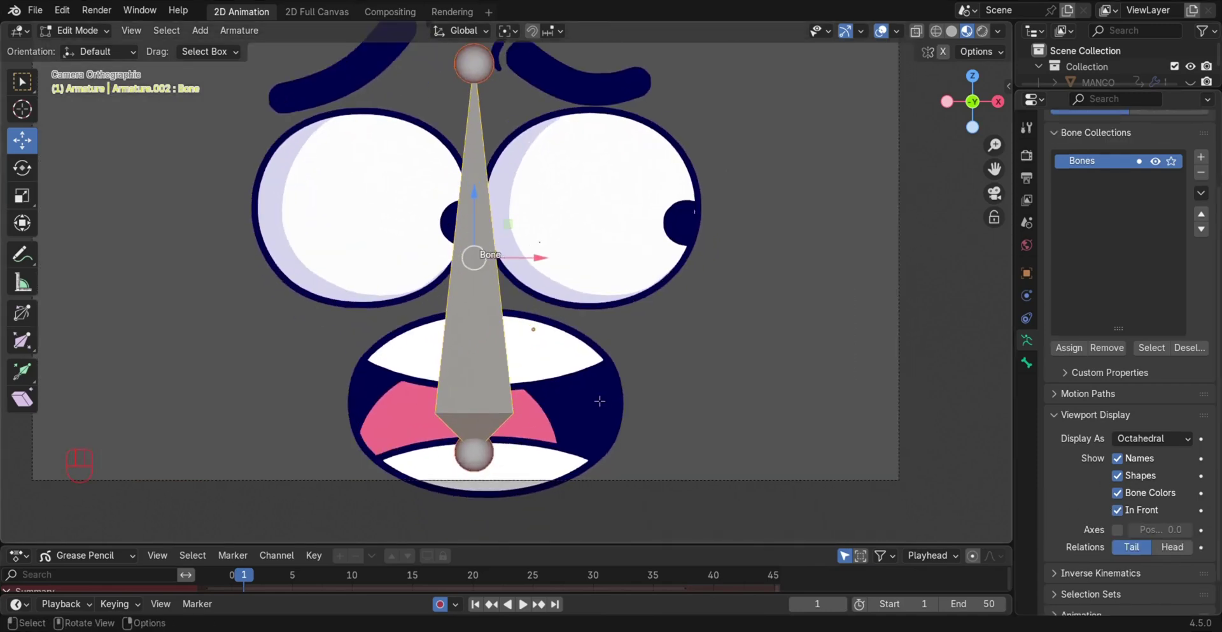
{"action": "key", "text": "s"}
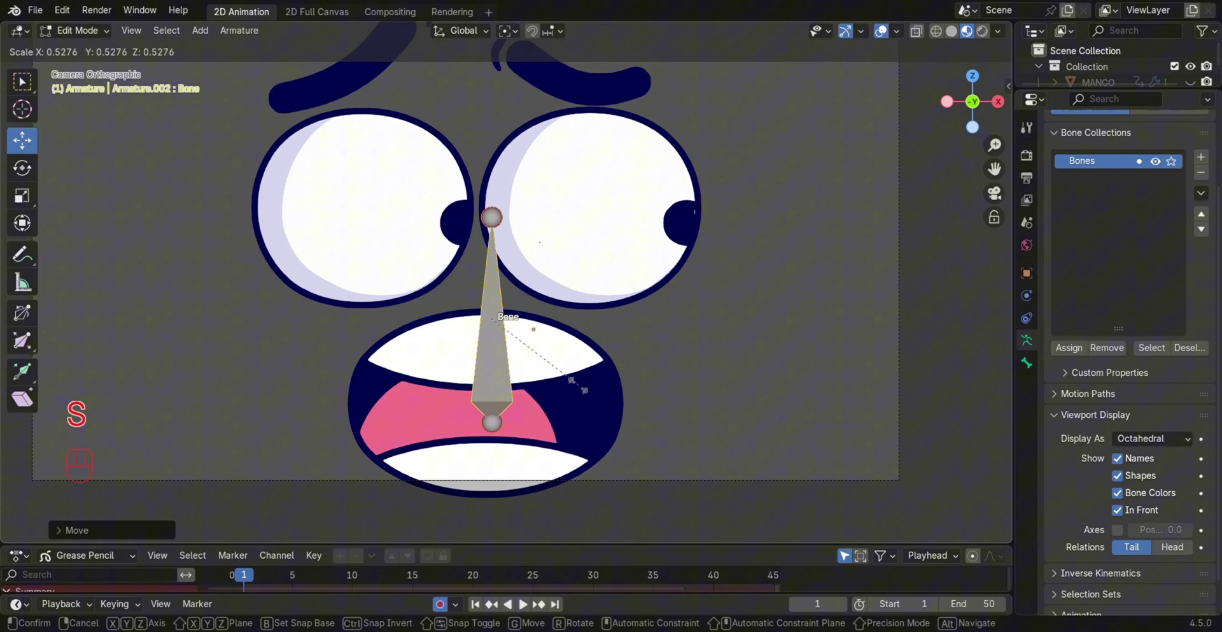
{"action": "left_click", "coordinate": [534, 368]}
{"action": "key", "text": "g"}
{"action": "left_click", "coordinate": [524, 443]}
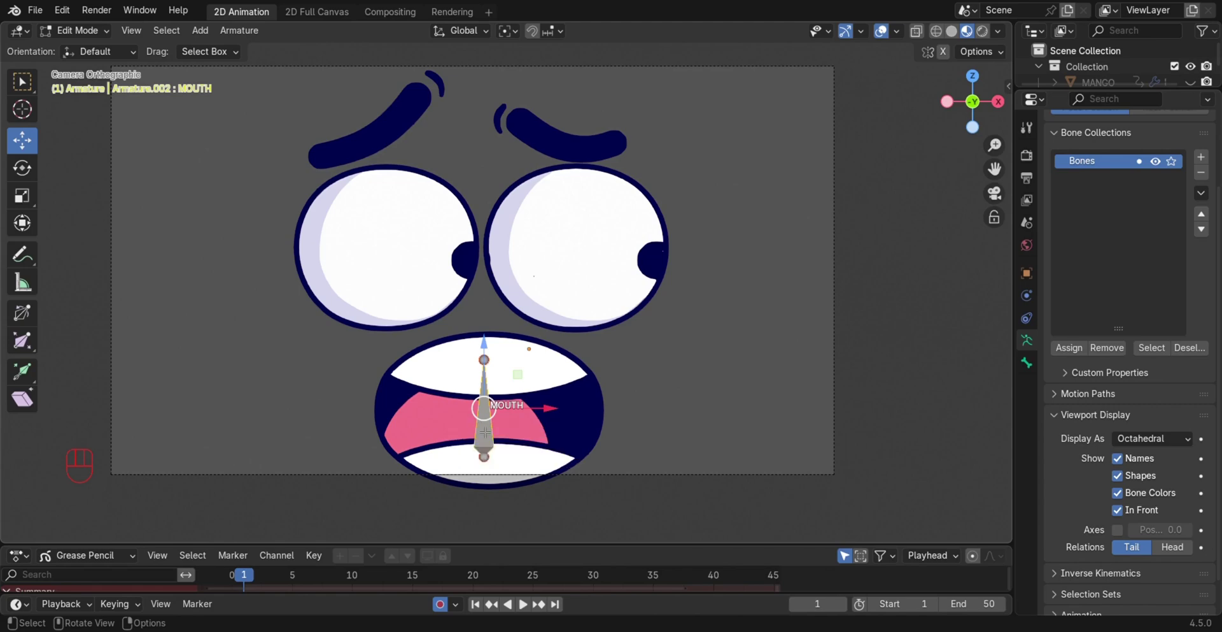
- Duplicate the MOUTH bone, scale the copy down and place it over the right part of the tongue
{"action": "key", "text": "shift+d"}
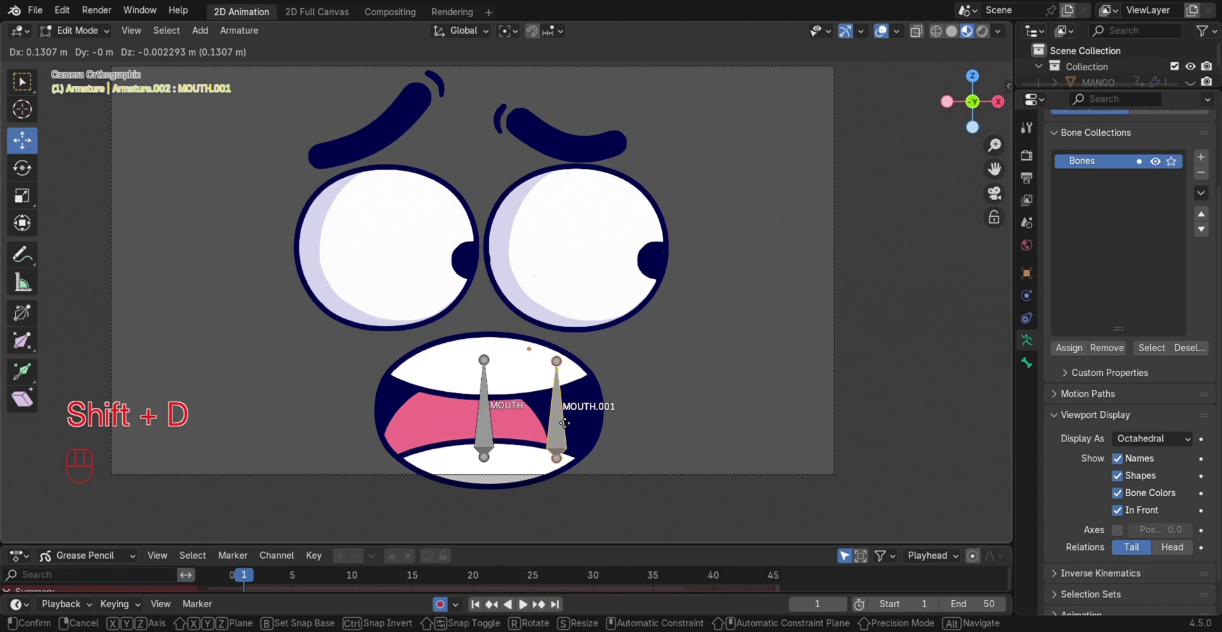
{"action": "left_click", "coordinate": [551, 407]}
{"action": "key", "text": "s"}
{"action": "left_click", "coordinate": [554, 415]}
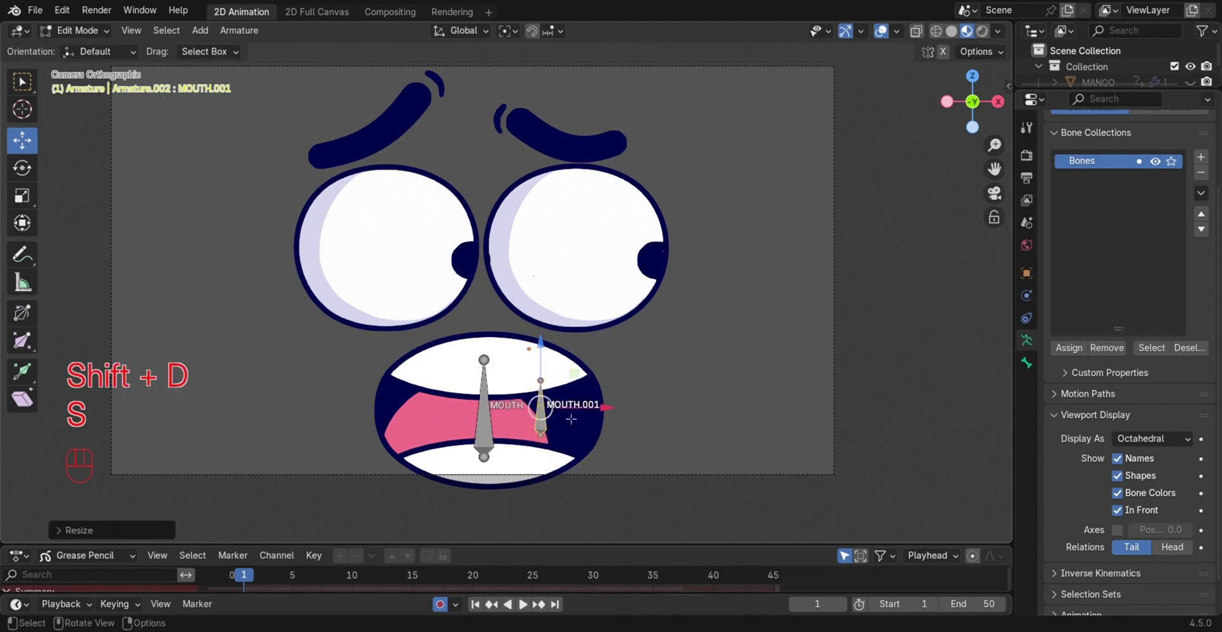
{"action": "left_click_drag", "start_coordinate": [554, 415], "coordinate": [528, 433]}
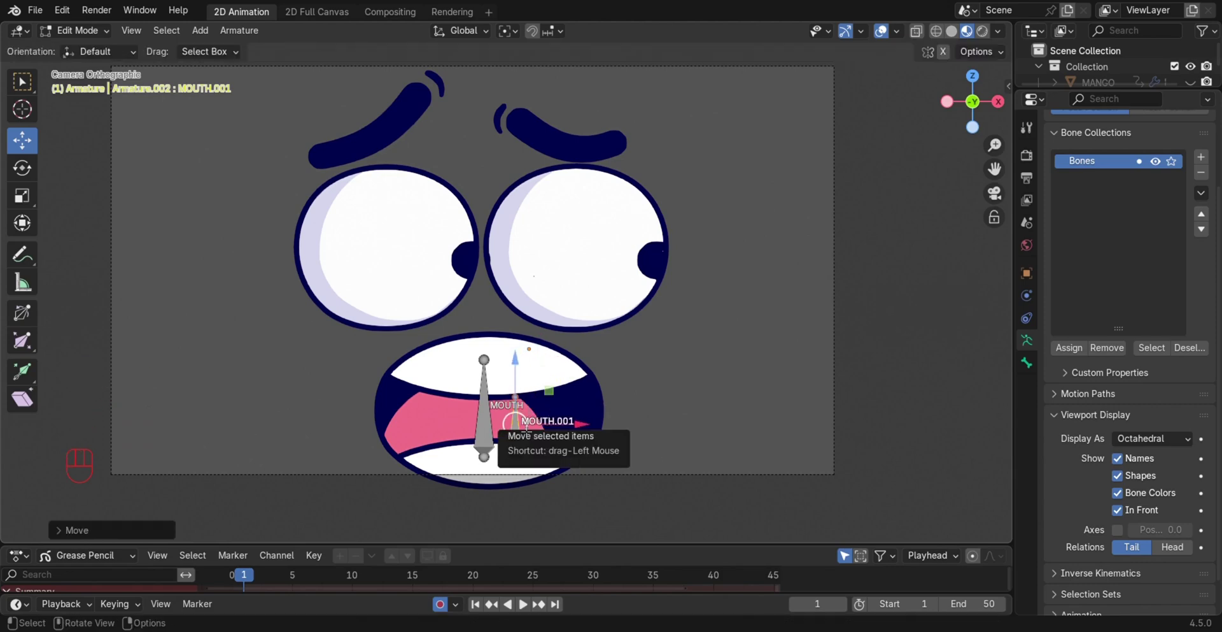
- Rename the small bone over the tongue as Tongue
{"action": "key", "text": "F2"}
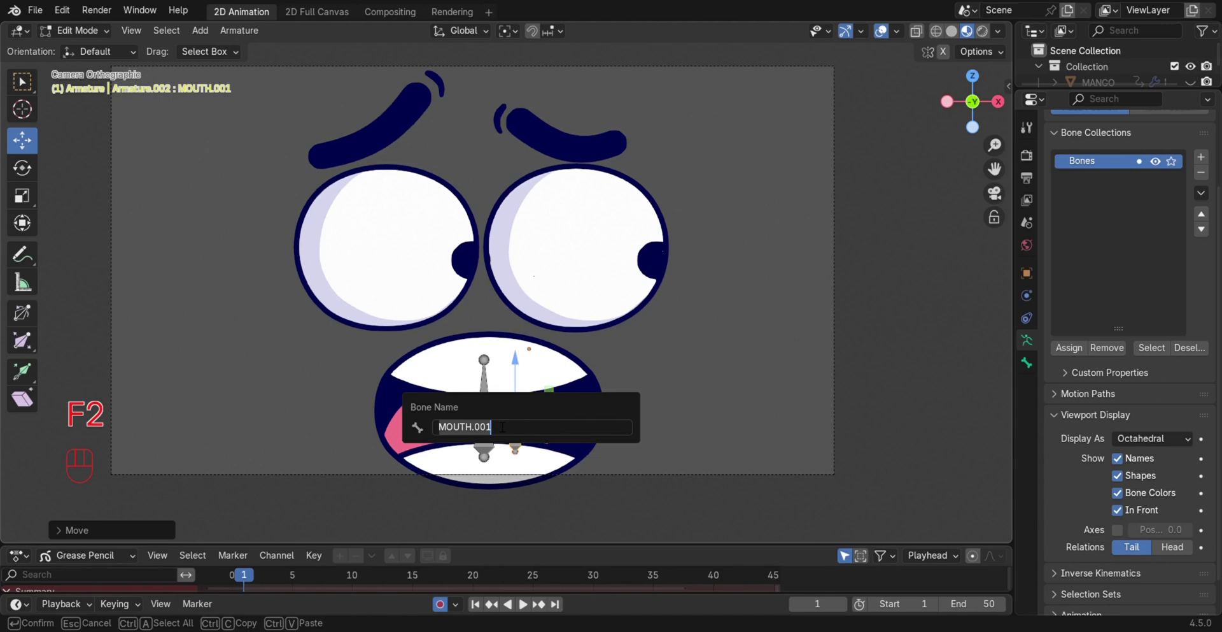
{"action": "key", "text": "BackSpace"}
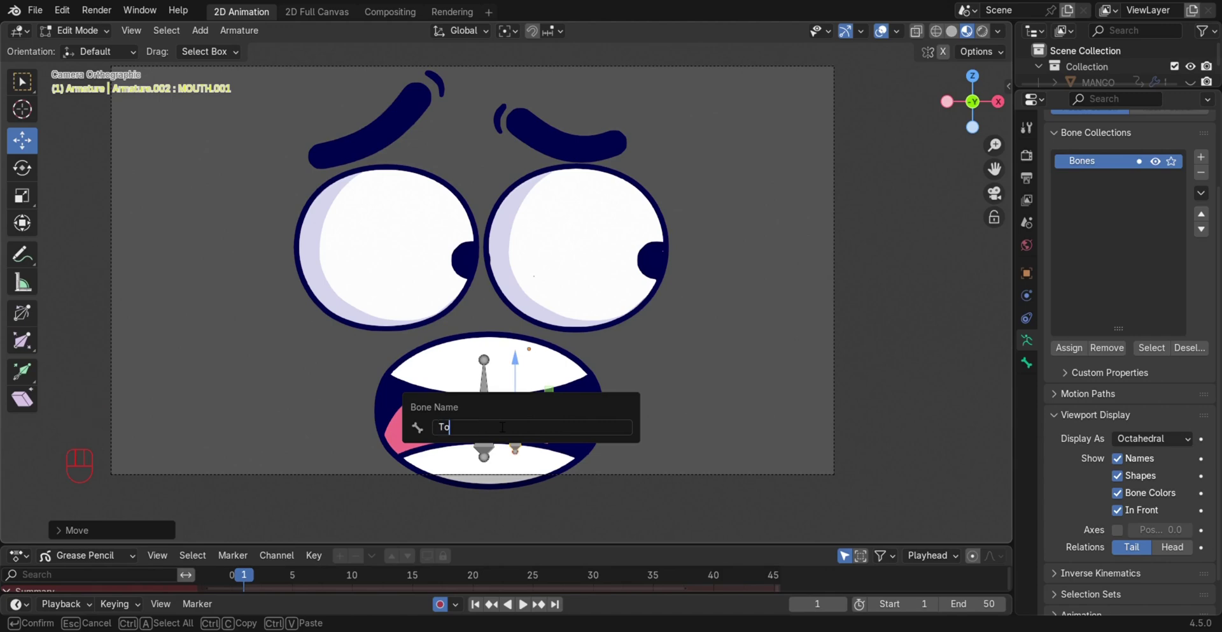
{"action": "key", "text": "Return"}
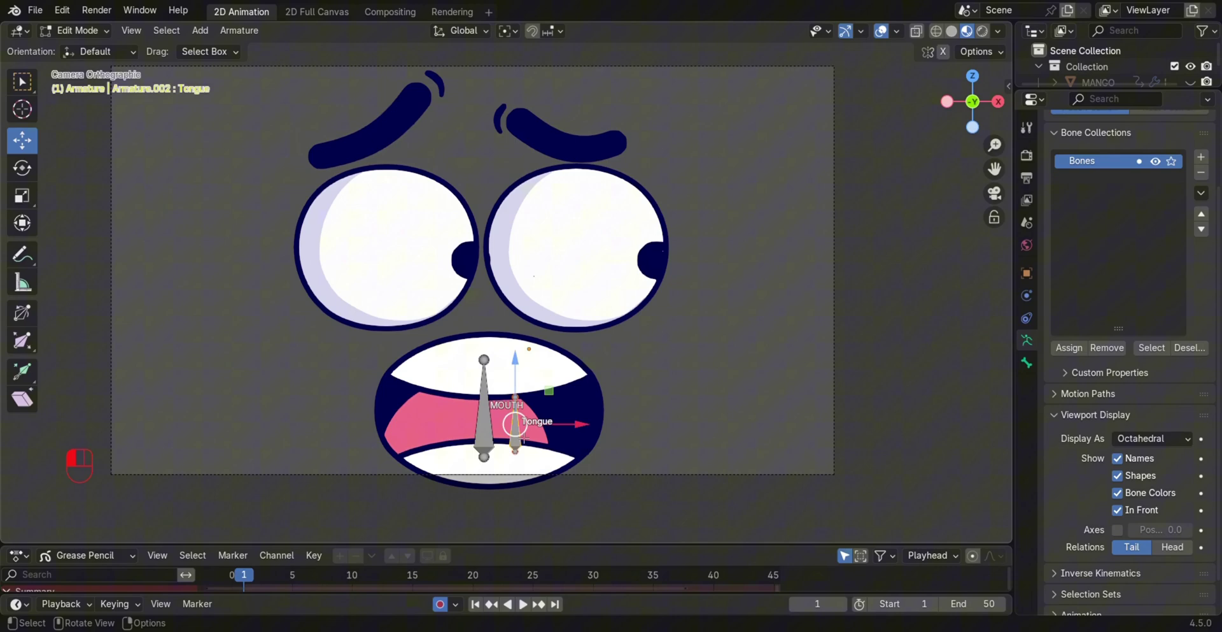
- Duplicate the Tongue bone twice, placing one copy above the upper teeth and the other straight down along Z below the lower teeth
{"action": "key", "text": "shift+d"}
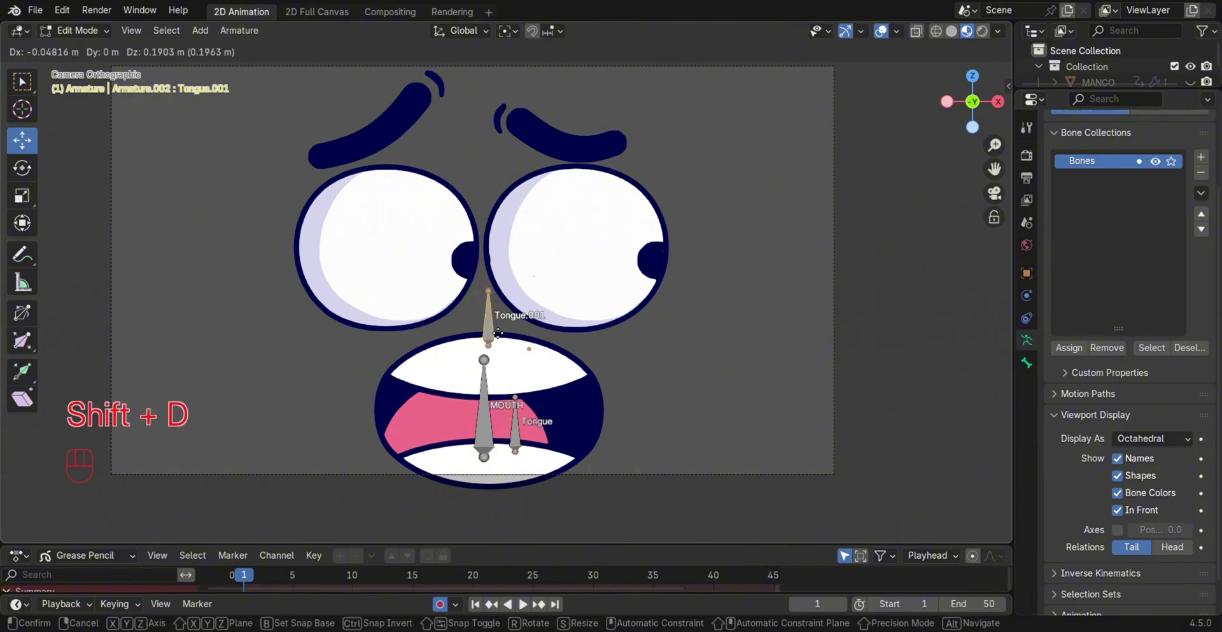
{"action": "left_click", "coordinate": [498, 332]}
{"action": "key", "text": "shift+d"}
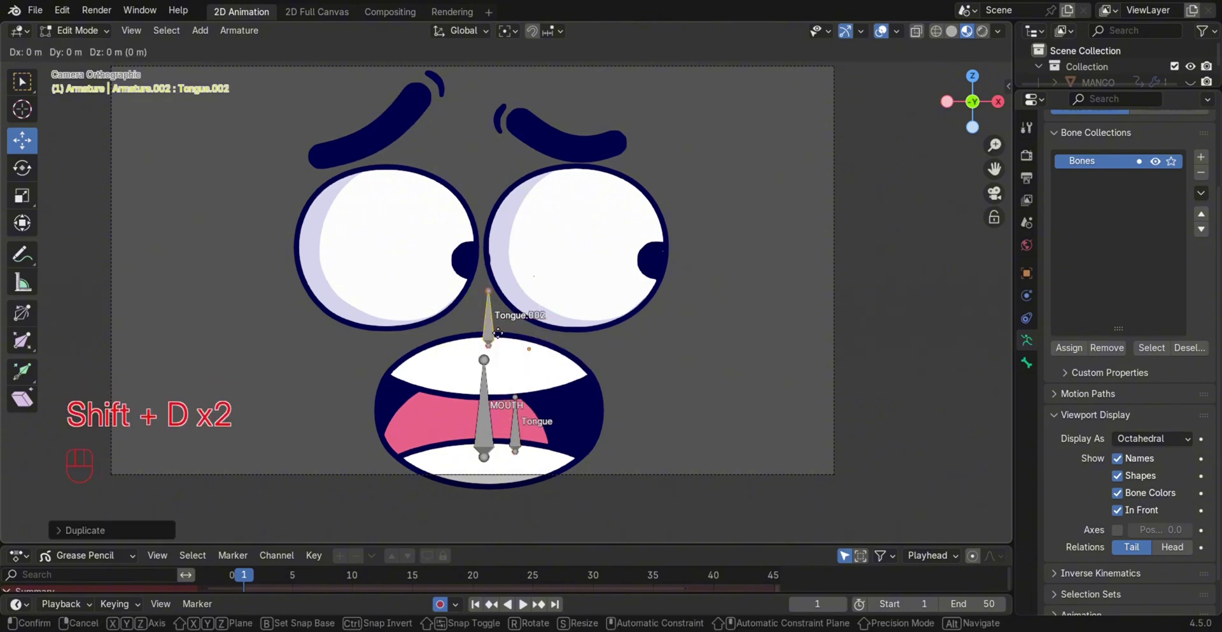
{"action": "key", "text": "g"}
{"action": "key", "text": "z"}
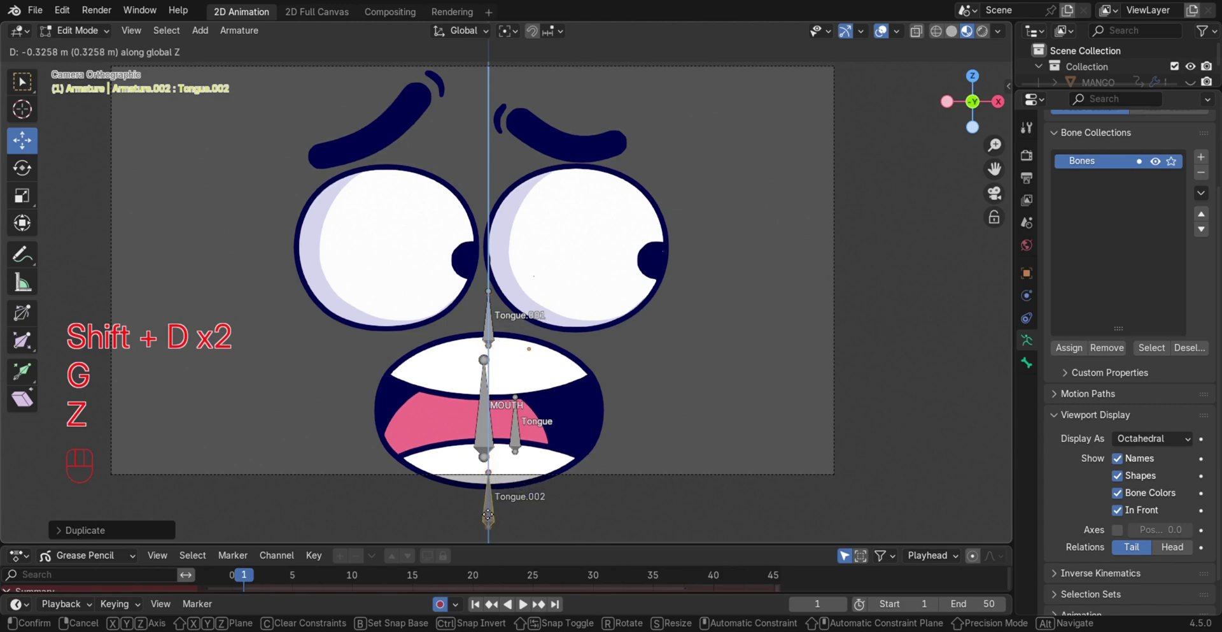
{"action": "left_click", "coordinate": [488, 514]}
- Rename the bone above the mouth as TEETH.UP and the bone below it as TEETH.BOT
{"action": "scroll", "coordinate": [513, 413], "scroll_direction": "down", "scroll_amount": 2}
{"action": "scroll", "coordinate": [513, 413], "scroll_direction": "down", "scroll_amount": 2, "text": "shift"}
{"action": "scroll", "coordinate": [512, 413], "scroll_direction": "up", "scroll_amount": 3}
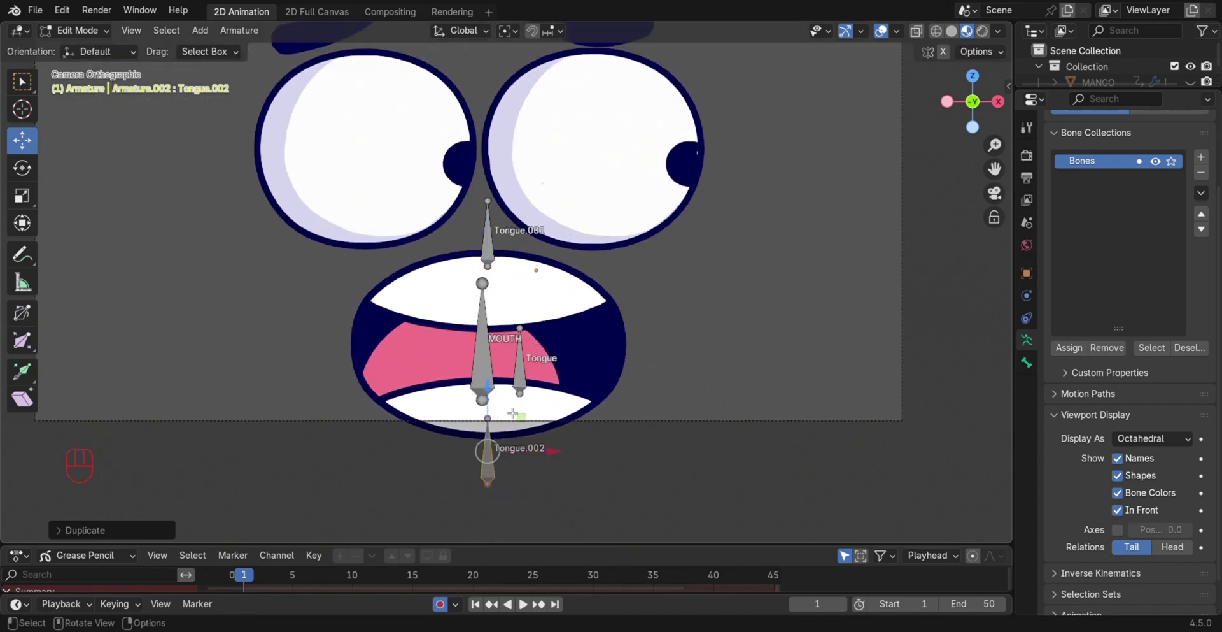
{"action": "scroll", "coordinate": [529, 352], "scroll_direction": "down", "scroll_amount": 2}
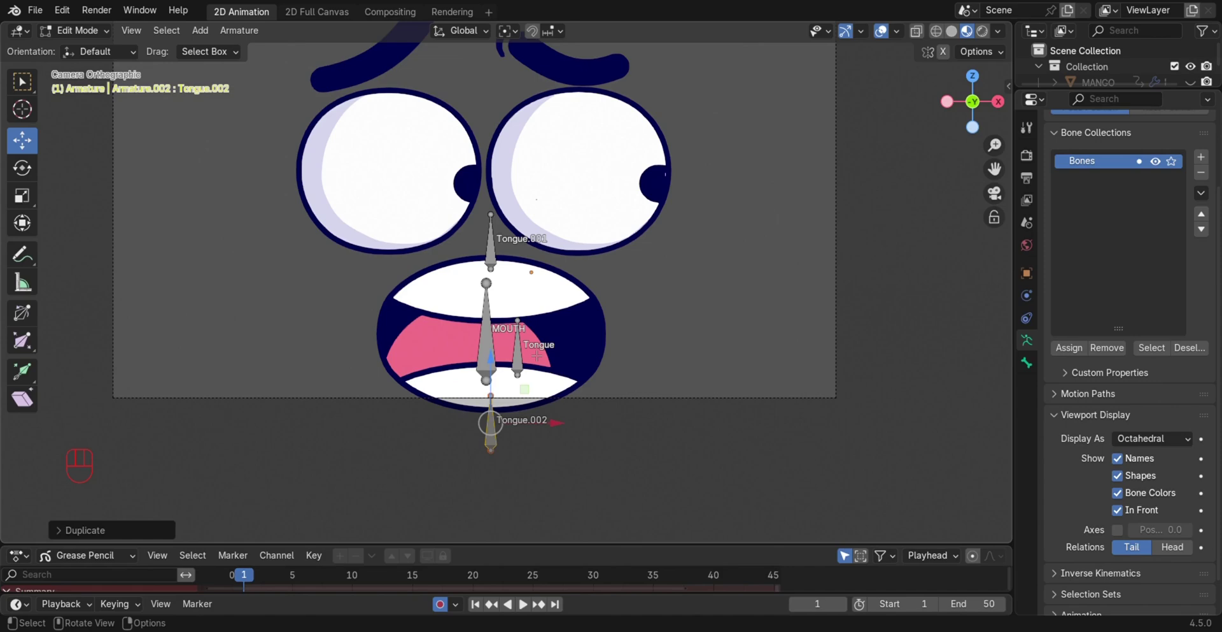
{"action": "middle_click_drag", "start_coordinate": [530, 352], "coordinate": [556, 401], "text": "shift"}
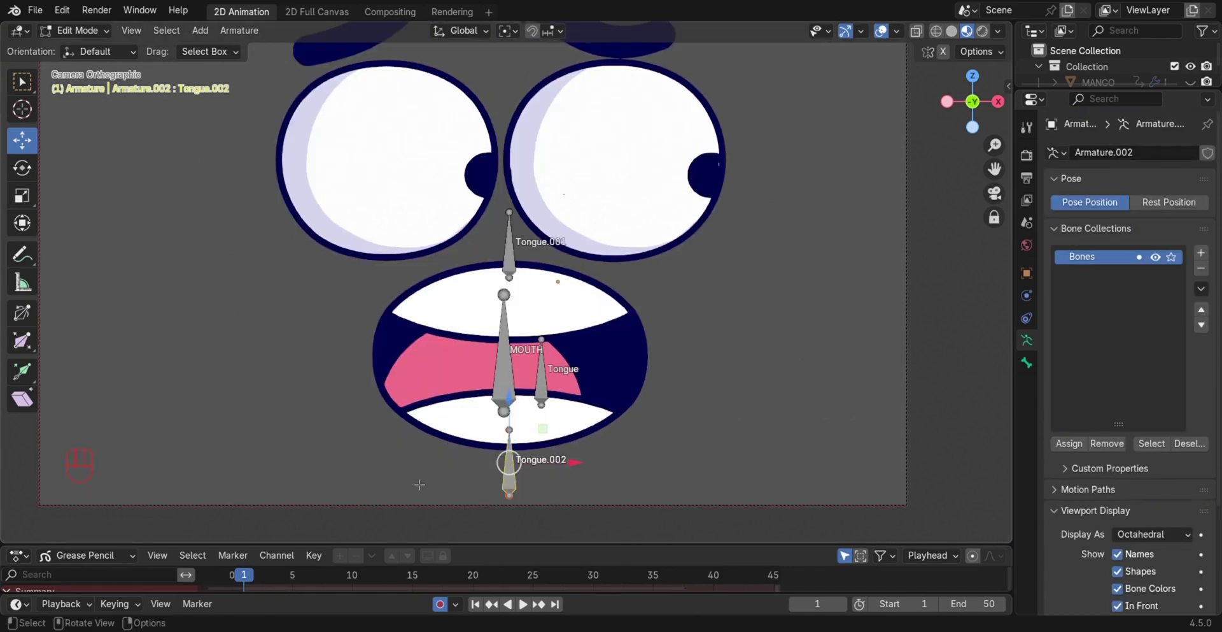
{"action": "key", "text": "F2"}
{"action": "type", "text": "TEETH"}
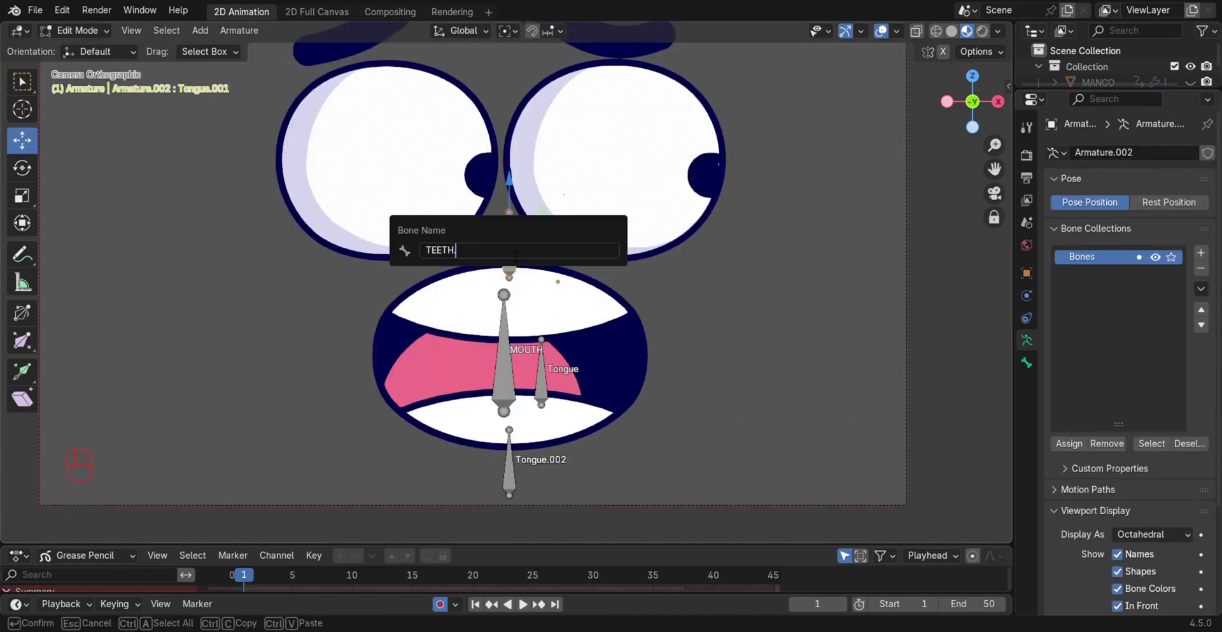
{"action": "key", "text": "Return"}
{"action": "left_click", "coordinate": [512, 468]}
{"action": "key", "text": "F2"}
{"action": "type", "text": "TEETH.BOT"}
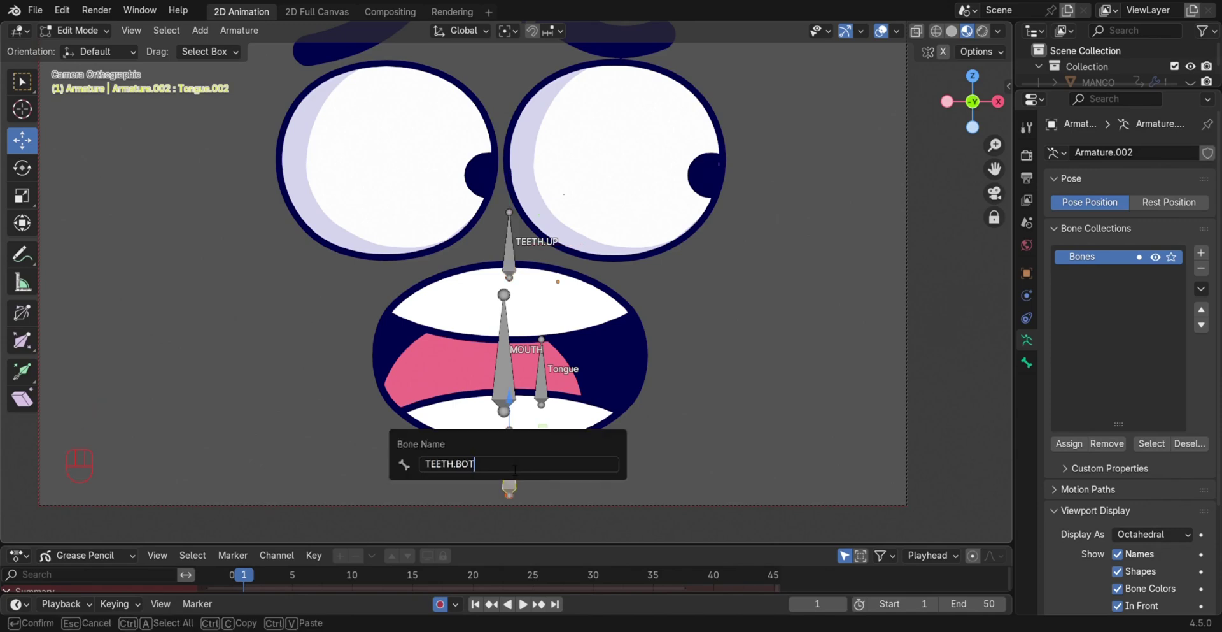
{"action": "key", "text": "Return"}
- Parent the TEETH.UP, TEETH.BOT and Tongue bones to the MOUTH bone with Keep Offset
{"action": "left_click", "coordinate": [538, 365]}
{"action": "left_click", "coordinate": [509, 460]}
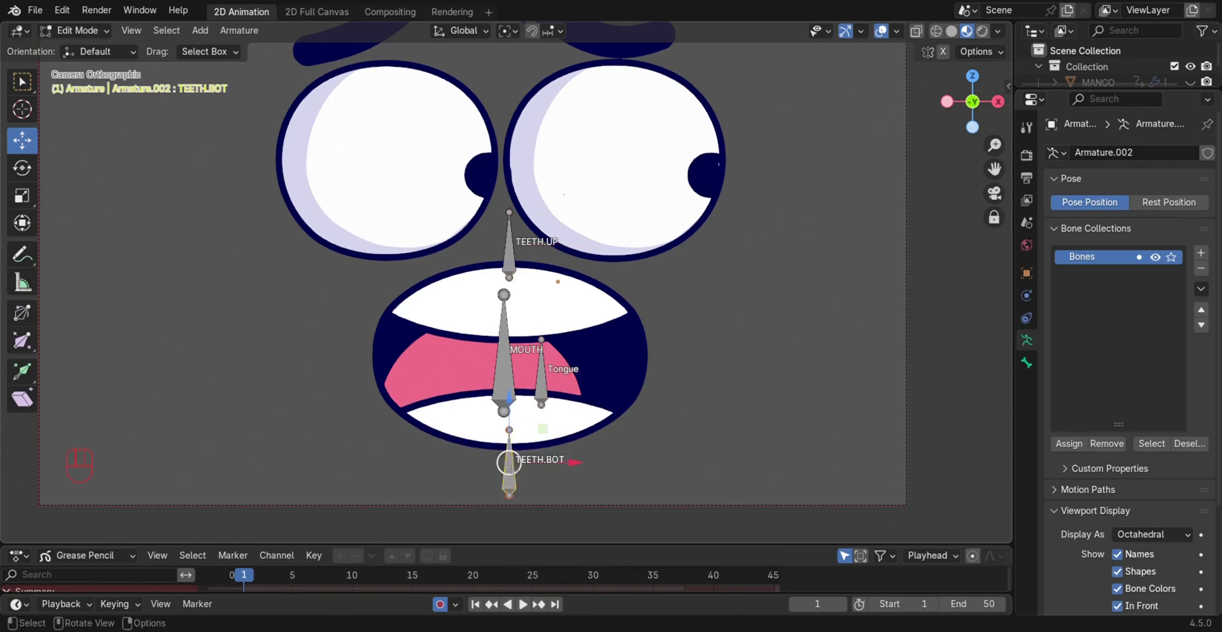
{"action": "left_click", "coordinate": [511, 245], "text": "shift"}
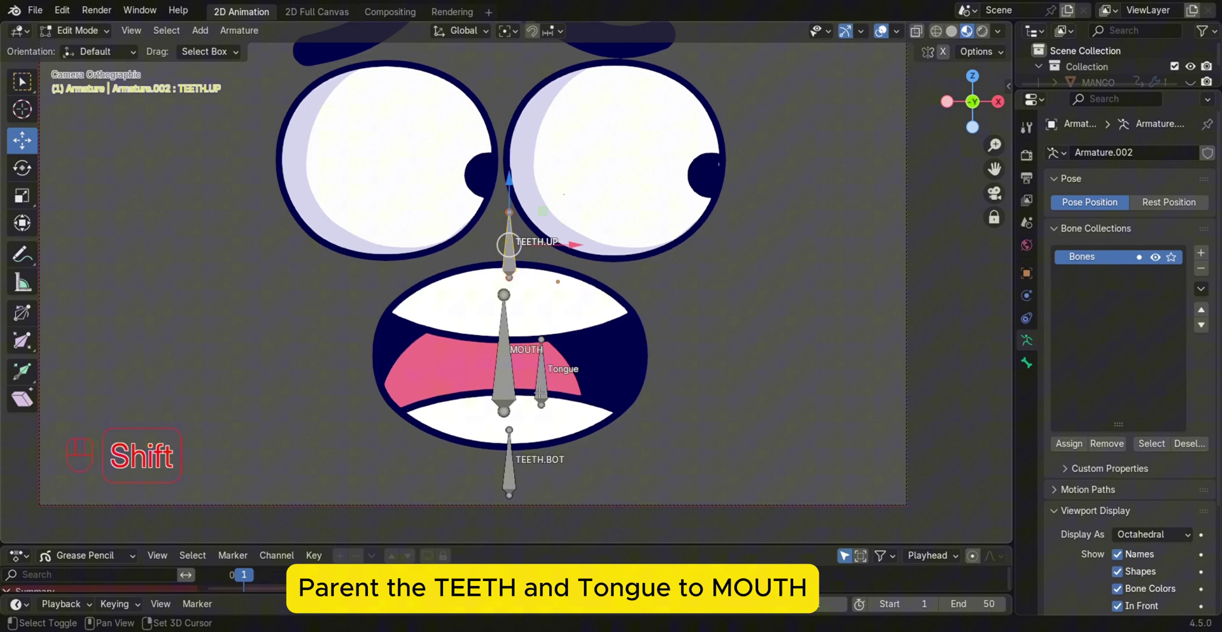
{"action": "left_click", "coordinate": [542, 401], "text": "shift"}
{"action": "left_click", "coordinate": [517, 466], "text": "shift"}
{"action": "left_click", "coordinate": [515, 382], "text": "shift"}
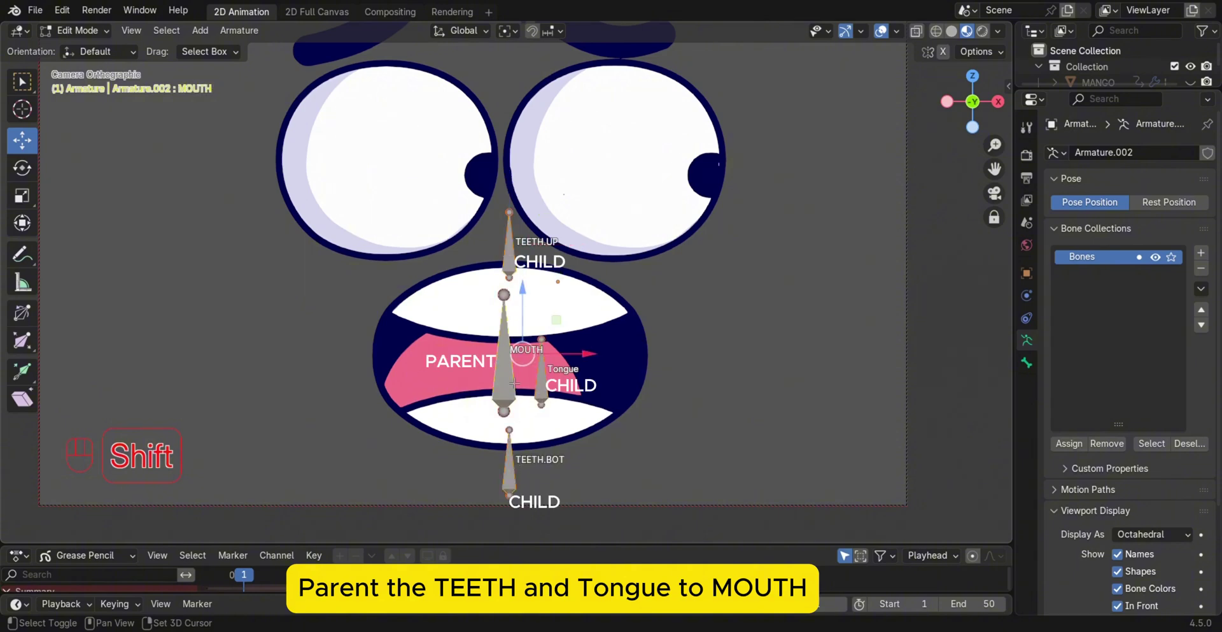
{"action": "key", "text": "ctrl+p"}
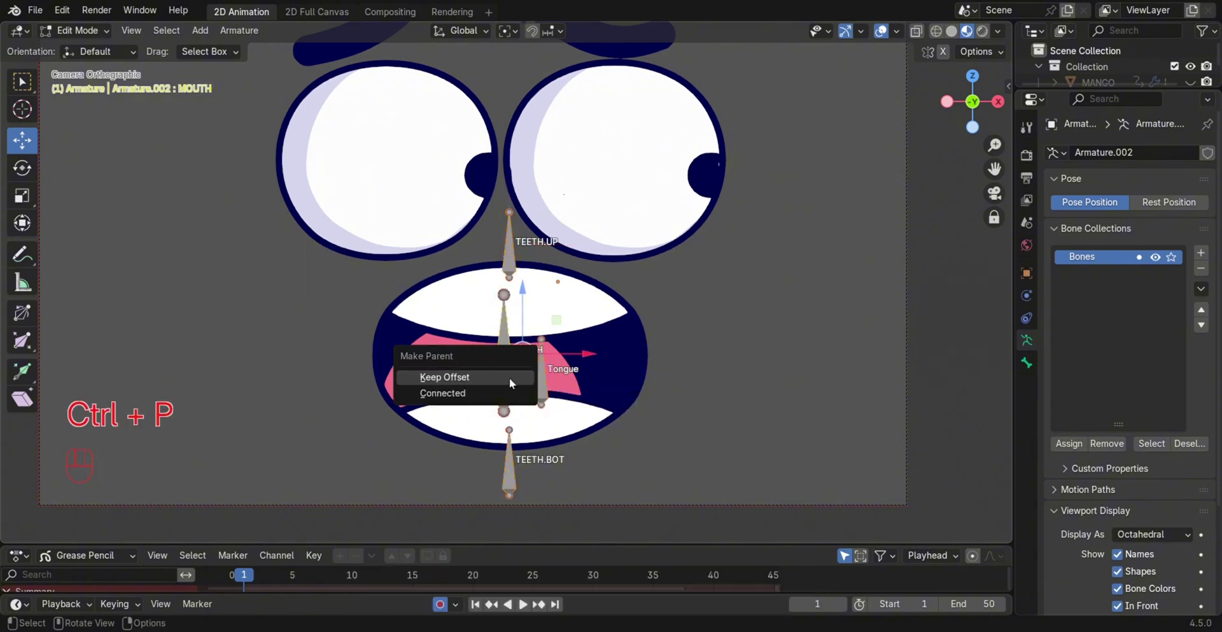
{"action": "left_click", "coordinate": [509, 377]}
{"action": "left_click", "coordinate": [503, 375]}
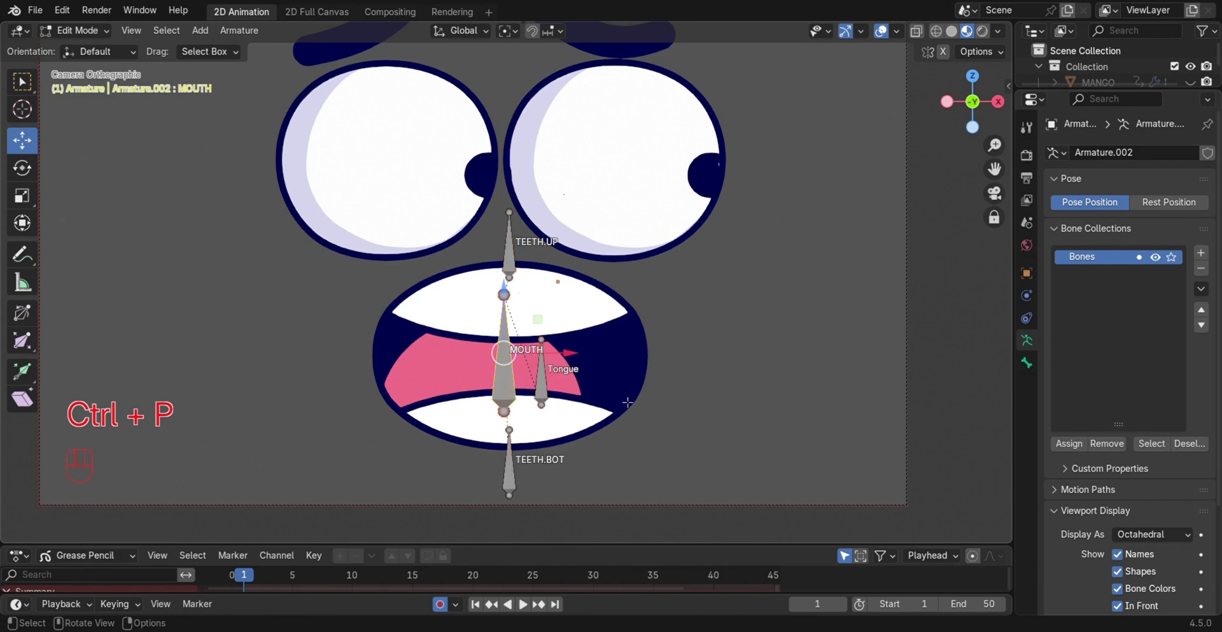
- Move the Tongue bone to a new bone collection named Tongue
{"action": "left_click", "coordinate": [542, 396]}
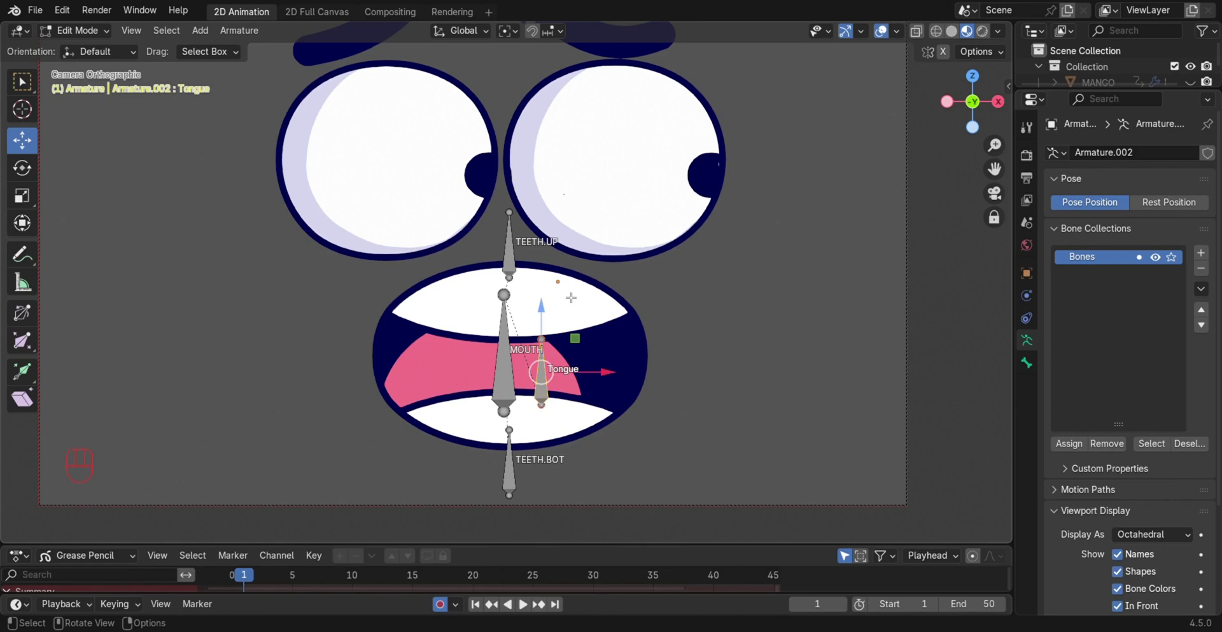
{"action": "key", "text": "m"}
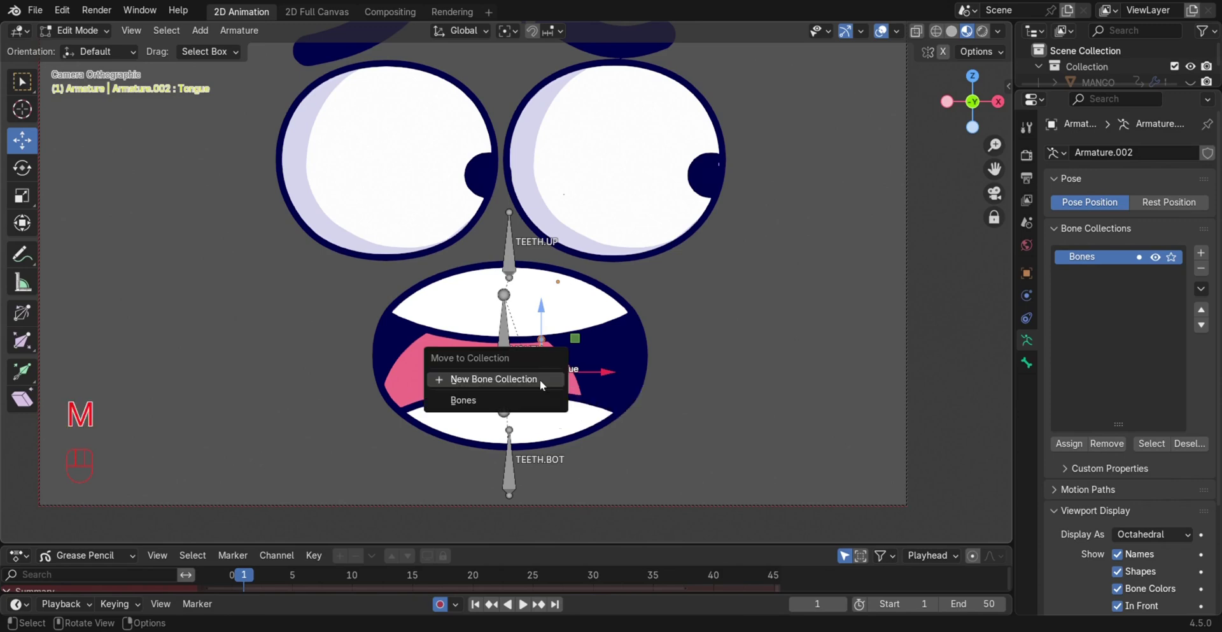
{"action": "left_click", "coordinate": [540, 379]}
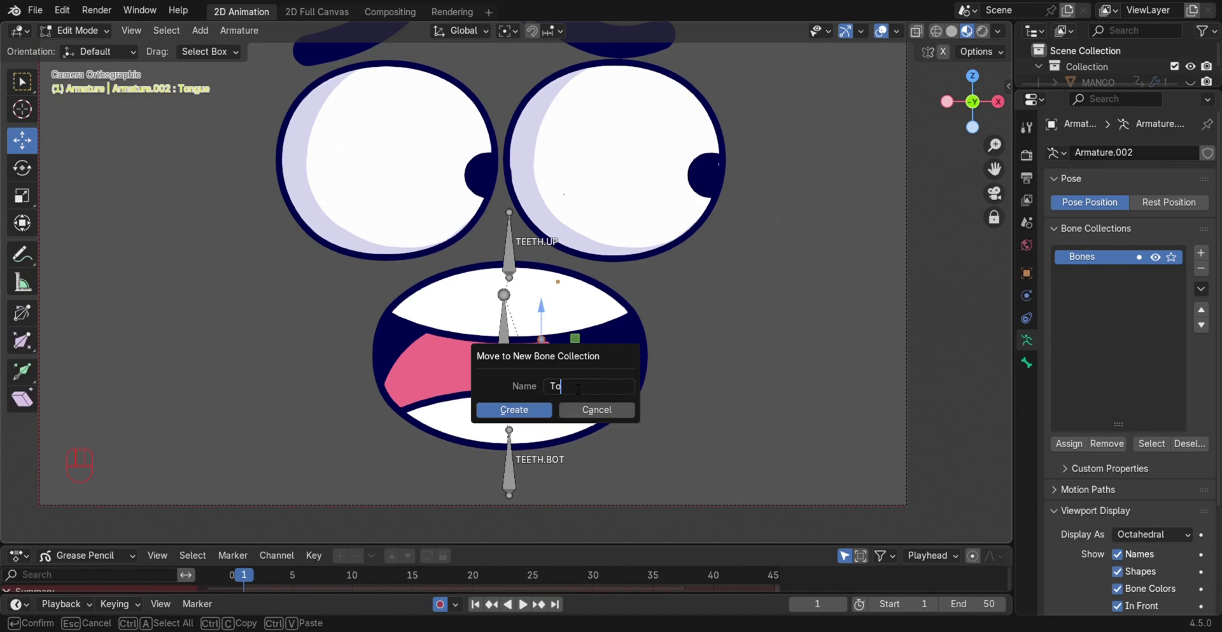
{"action": "key", "text": "Return"}
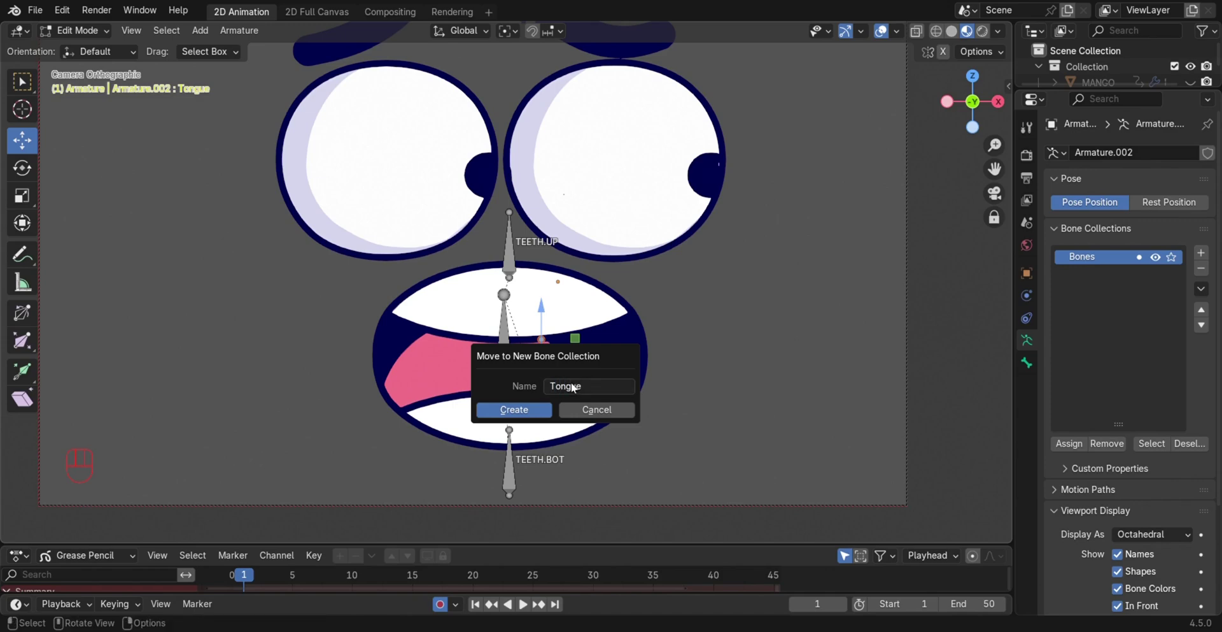
{"action": "left_click", "coordinate": [538, 411]}
- Move the TEETH.UP and TEETH.BOT bones to a new bone collection named TEETH
{"action": "left_click", "coordinate": [506, 249]}
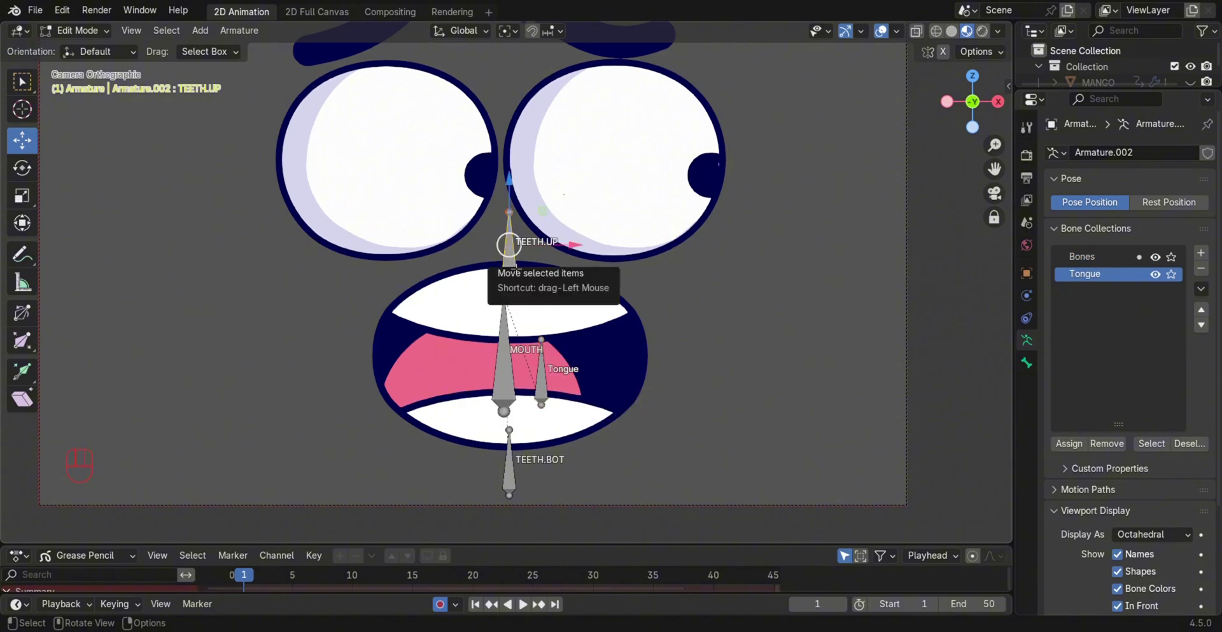
{"action": "left_click", "coordinate": [514, 472], "text": "shift"}
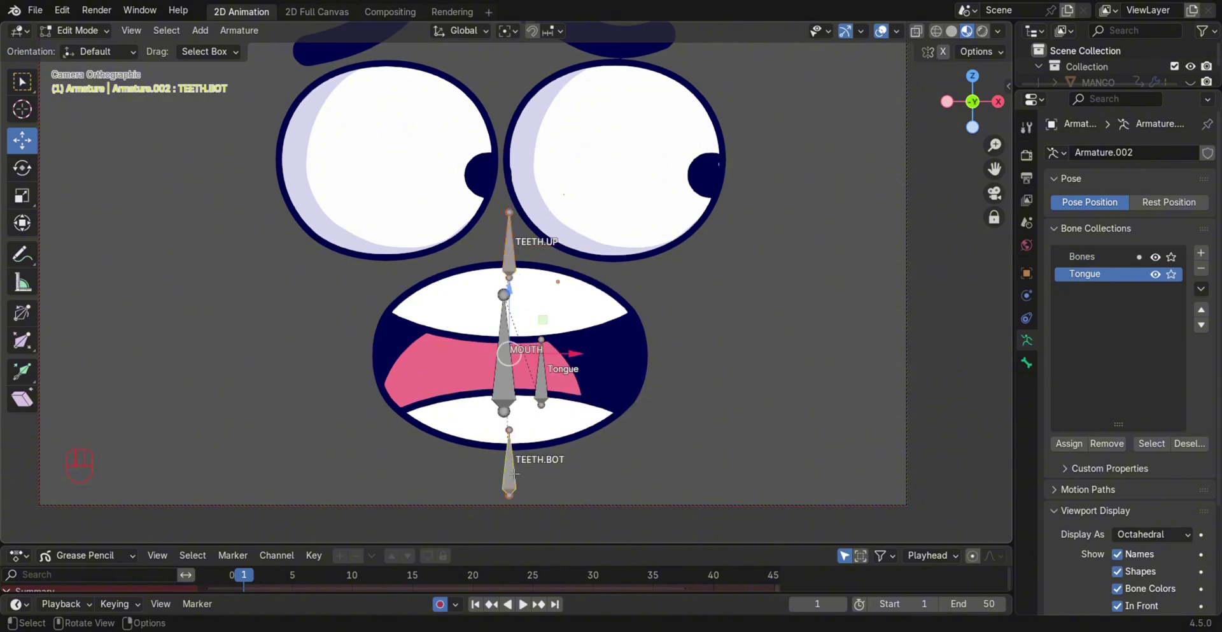
{"action": "key", "text": "m"}
{"action": "left_click", "coordinate": [509, 468]}
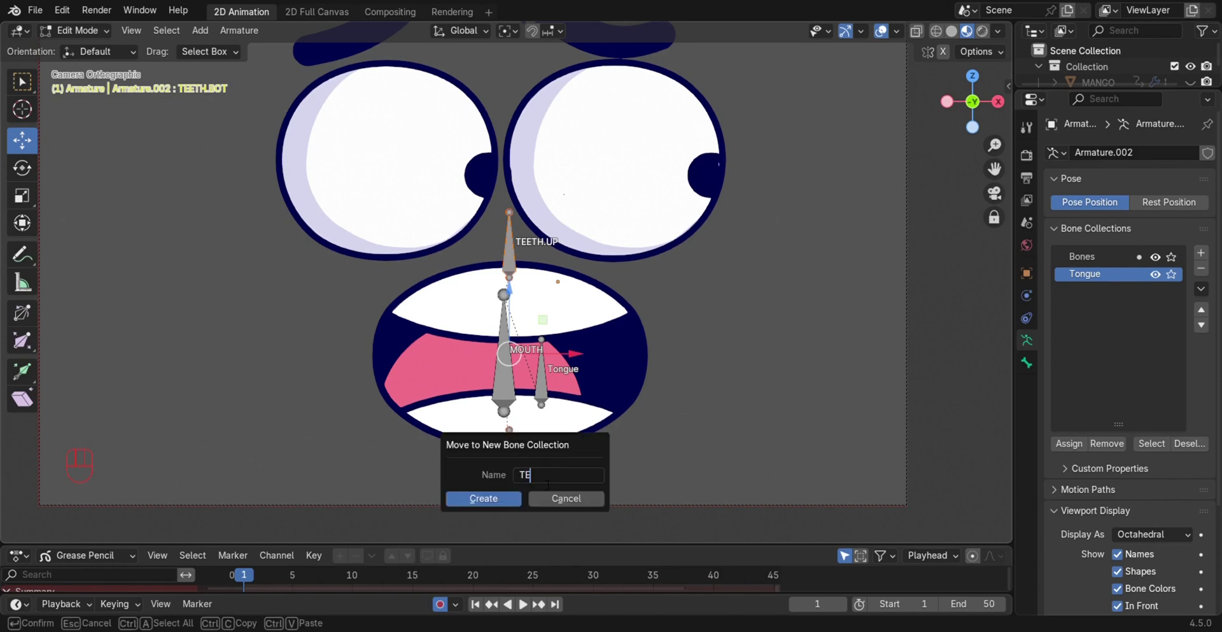
{"action": "type", "text": "TEETH"}
{"action": "key", "text": "Return"}
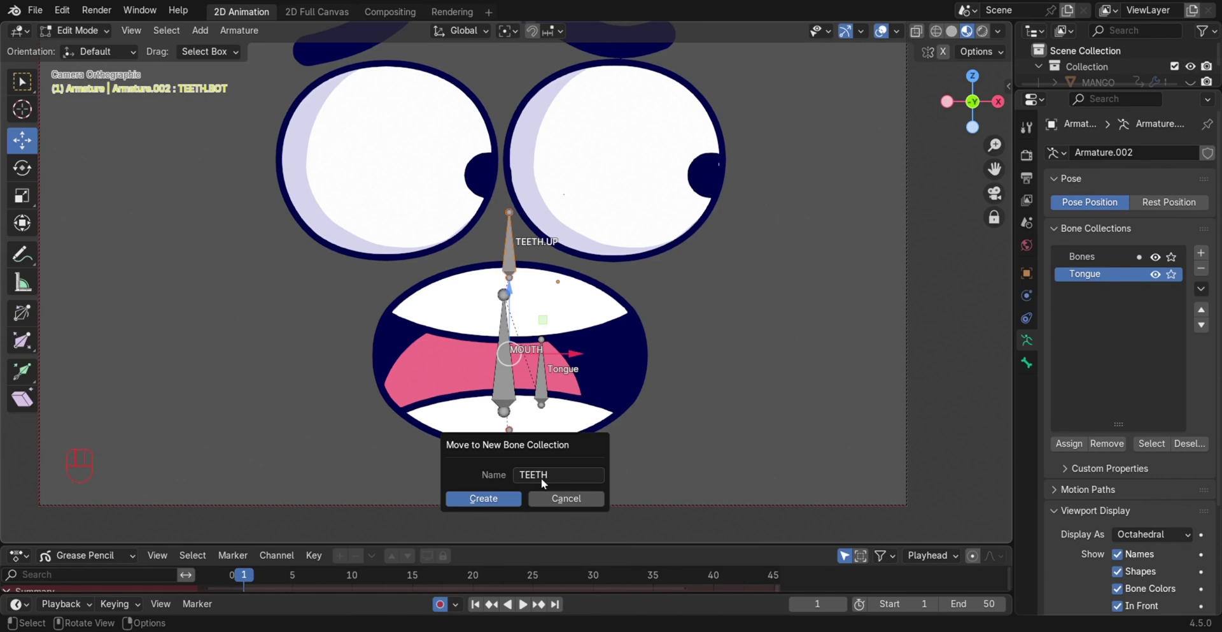
{"action": "left_click", "coordinate": [503, 498]}
- Toggle the visibility of the new bone collections and leave both TEETH and Tongue hidden
{"action": "left_click", "coordinate": [1155, 290]}
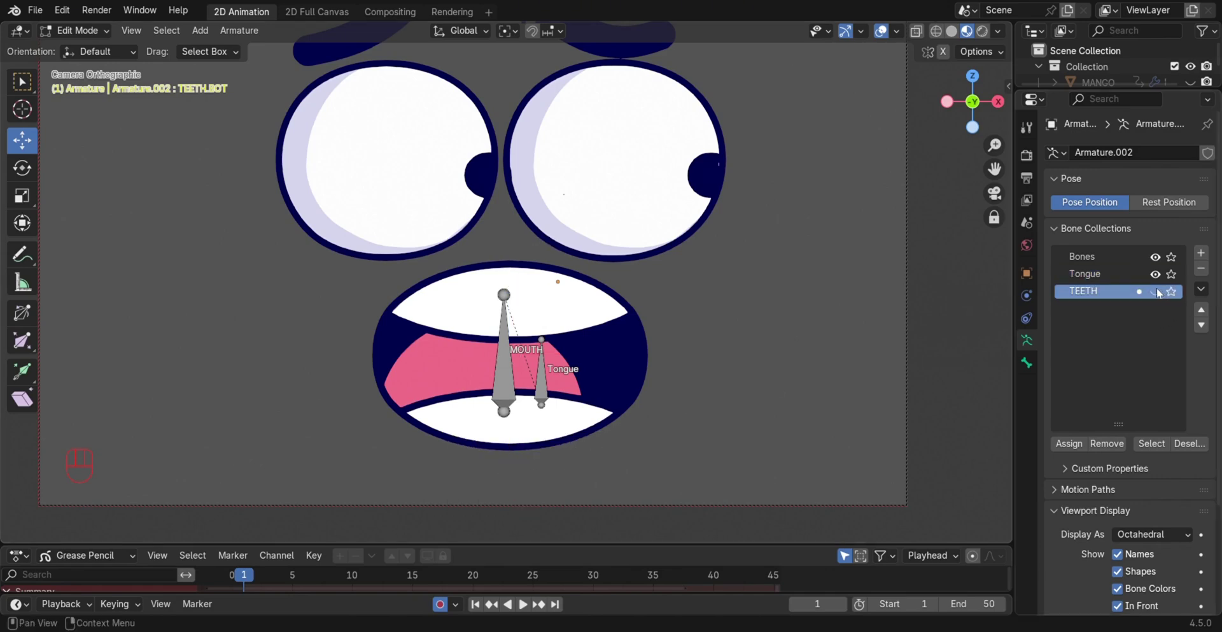
{"action": "left_click", "coordinate": [1155, 291]}
{"action": "left_click", "coordinate": [1156, 275]}
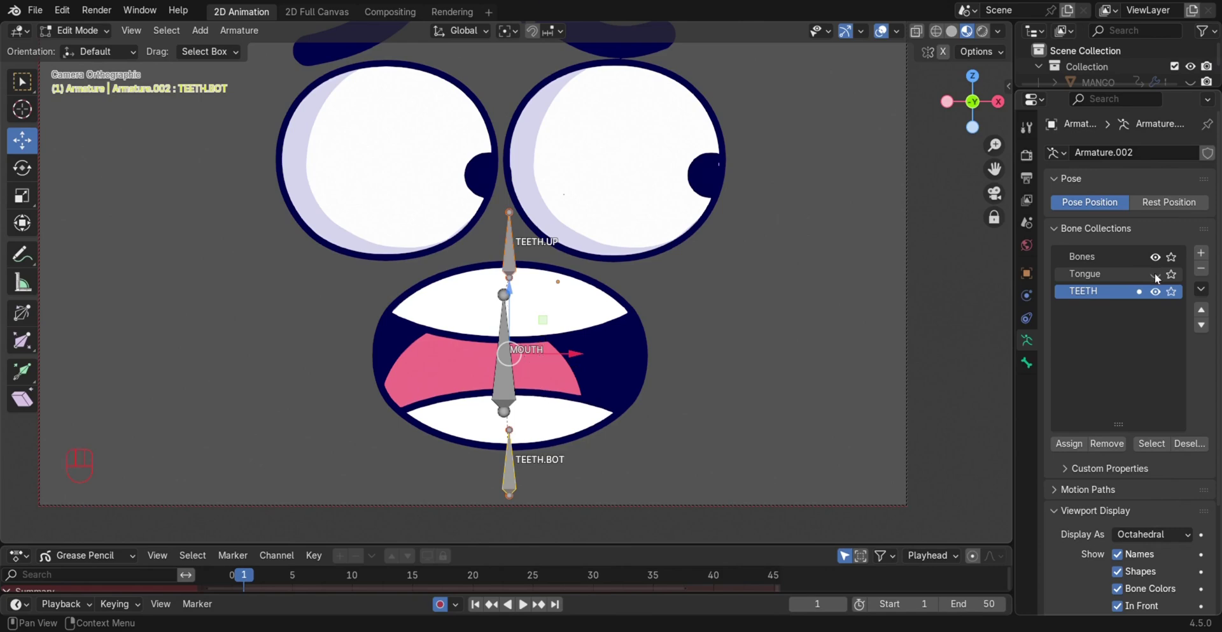
{"action": "left_click", "coordinate": [1156, 274]}
{"action": "left_click", "coordinate": [1154, 291]}
{"action": "left_click", "coordinate": [1156, 275]}
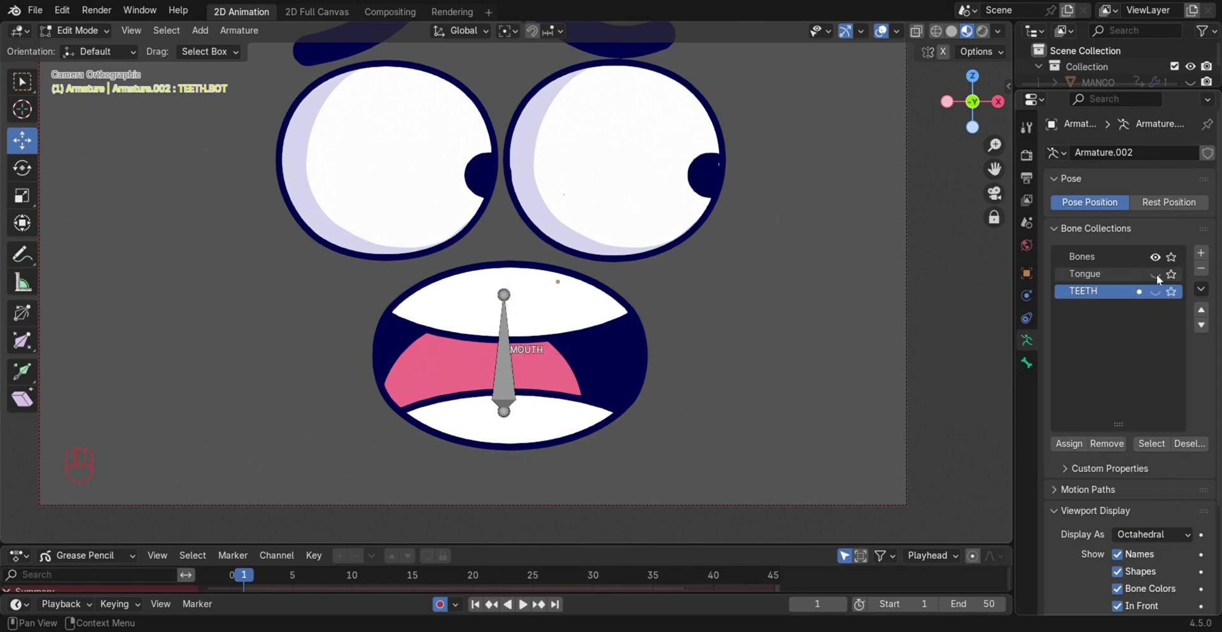
- Duplicate the MOUTH bone, place the copy just above the mouth and scale it down
{"action": "left_click", "coordinate": [513, 380]}
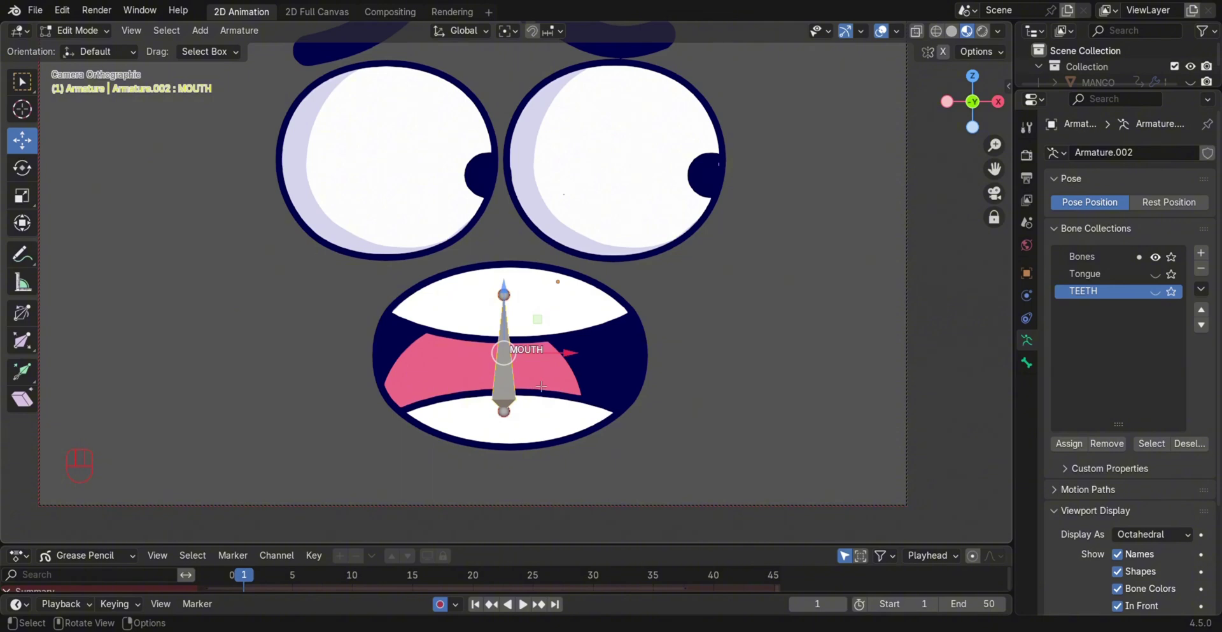
{"action": "key", "text": "shift+d"}
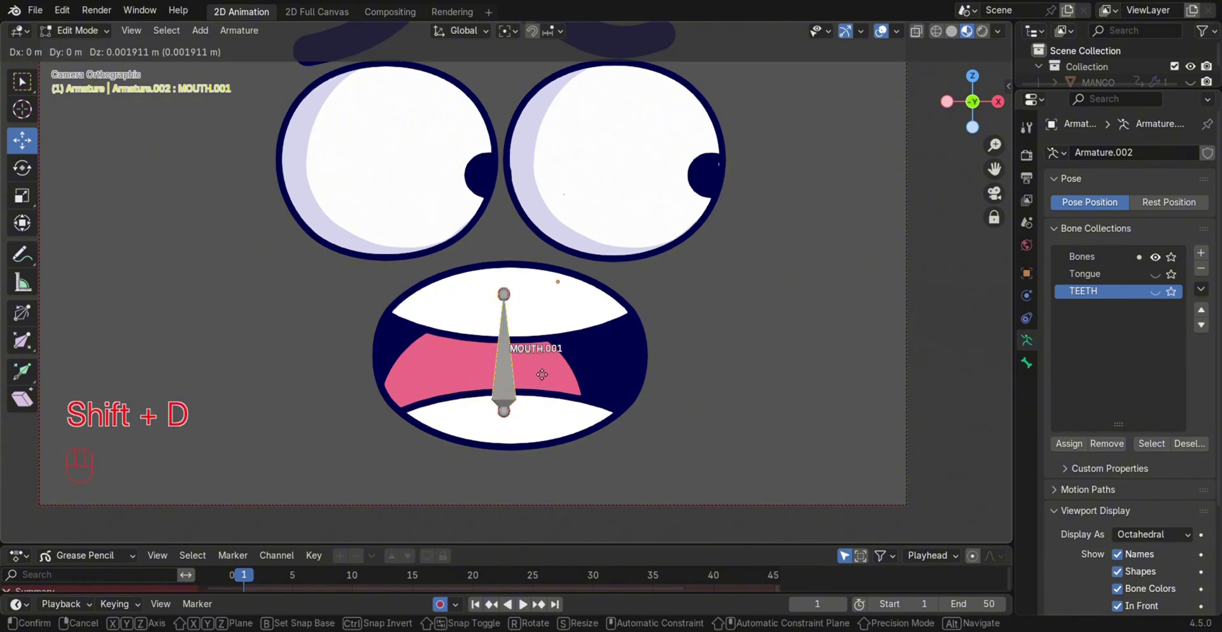
{"action": "left_click", "coordinate": [564, 317]}
{"action": "key", "text": "s"}
{"action": "left_click", "coordinate": [532, 320]}
{"action": "scroll", "coordinate": [532, 321], "scroll_direction": "up", "scroll_amount": 2}
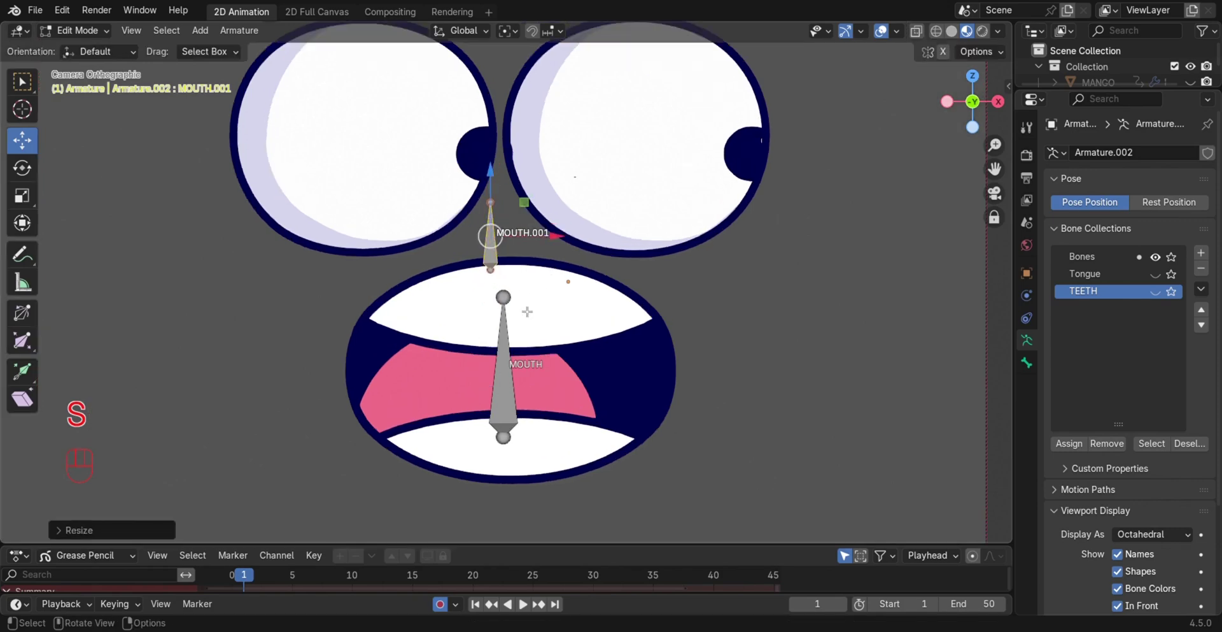
- Parent the small copy to the MOUTH bone with its offset kept and move it to the mouth's upper-left edge
{"action": "left_click", "coordinate": [509, 396], "text": "shift"}
{"action": "key", "text": "ctrl+p"}
{"action": "left_click", "coordinate": [510, 397]}
{"action": "left_click_drag", "start_coordinate": [490, 277], "coordinate": [364, 323]}
- Place five duplicates of the small bone along the upper lip, from the left edge to the upper-right corner
{"action": "key", "text": "shift+d"}
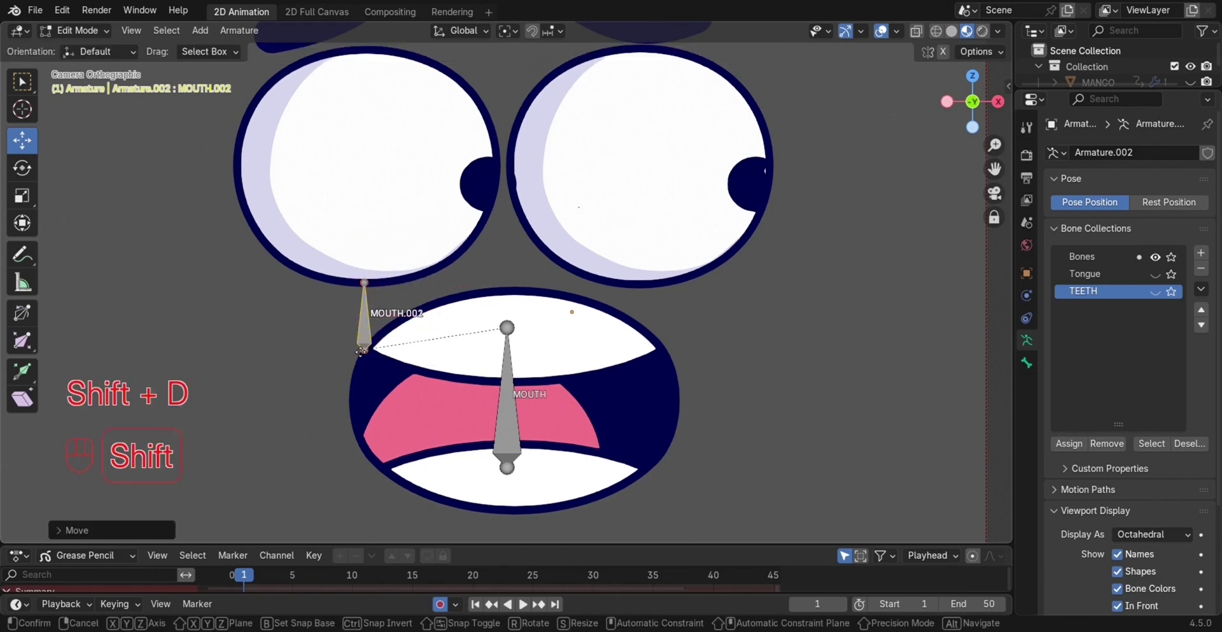
{"action": "left_click", "coordinate": [395, 312]}
{"action": "left_click_drag", "start_coordinate": [395, 312], "coordinate": [381, 333]}
{"action": "key", "text": "shift+d"}
{"action": "left_click", "coordinate": [448, 298]}
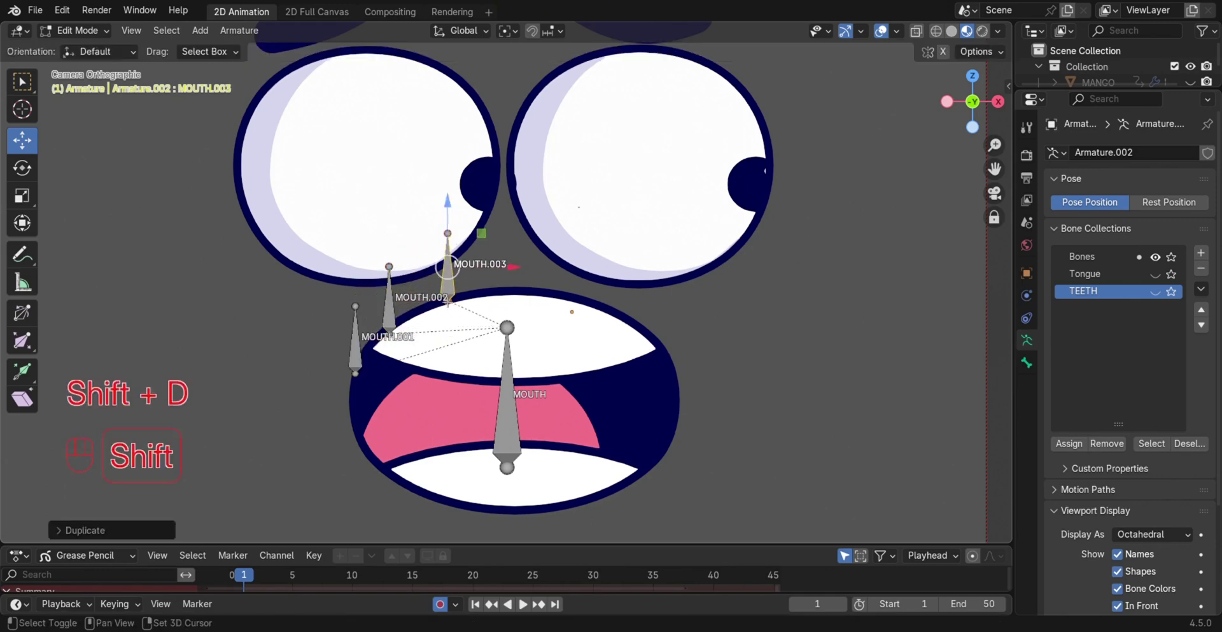
{"action": "key", "text": "shift+d"}
{"action": "left_click", "coordinate": [542, 292]}
{"action": "key", "text": "shift+d"}
{"action": "left_click", "coordinate": [611, 315]}
{"action": "key", "text": "shift+d"}
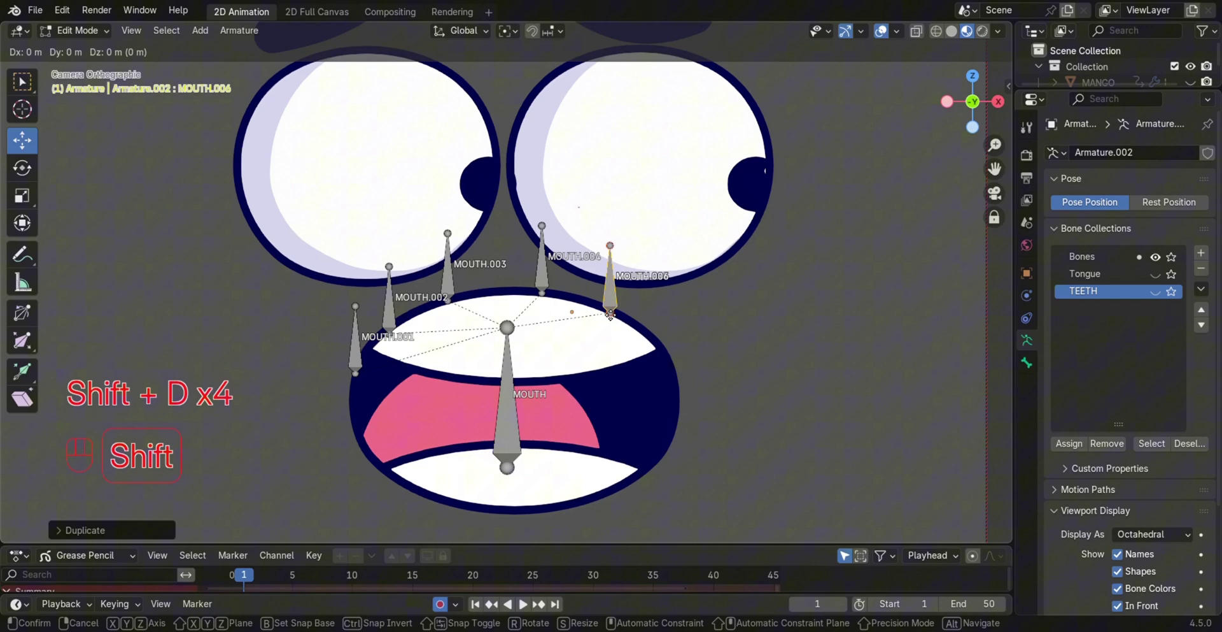
{"action": "left_click", "coordinate": [666, 350]}
- Place six more duplicates of the small bone down the mouth's right side, along the lower lip and up its left side
{"action": "key", "text": "shift+d"}
{"action": "left_click", "coordinate": [683, 451]}
{"action": "key", "text": "shift+d"}
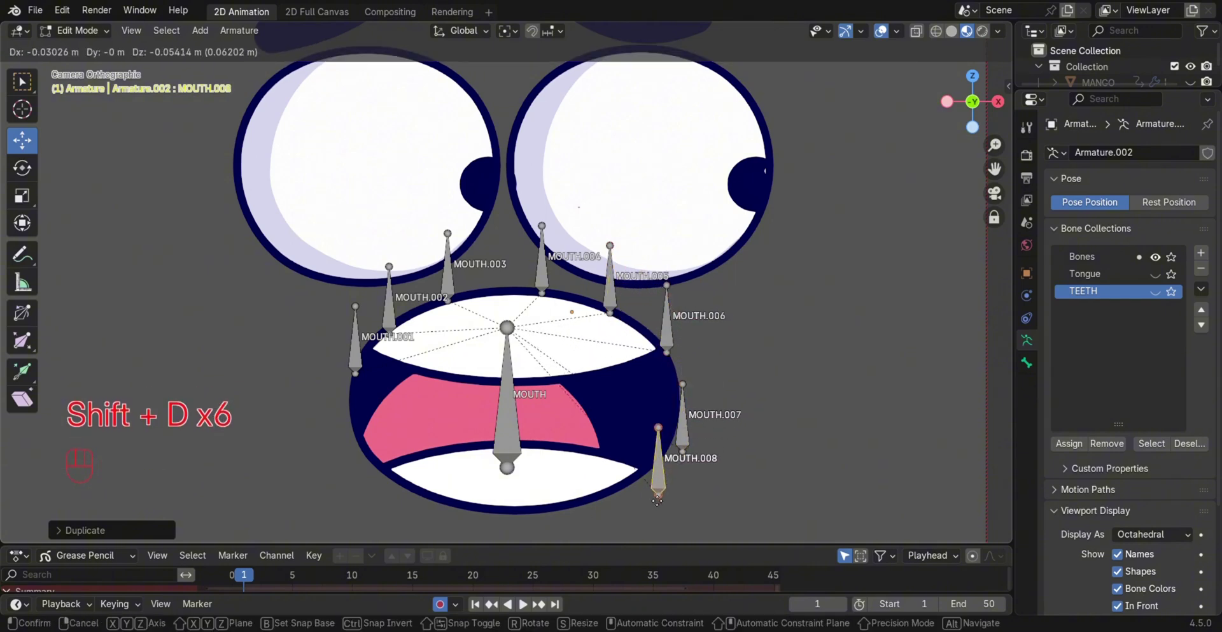
{"action": "left_click", "coordinate": [643, 510]}
{"action": "key", "text": "shift+d"}
{"action": "left_click", "coordinate": [569, 532]}
{"action": "key", "text": "shift+d"}
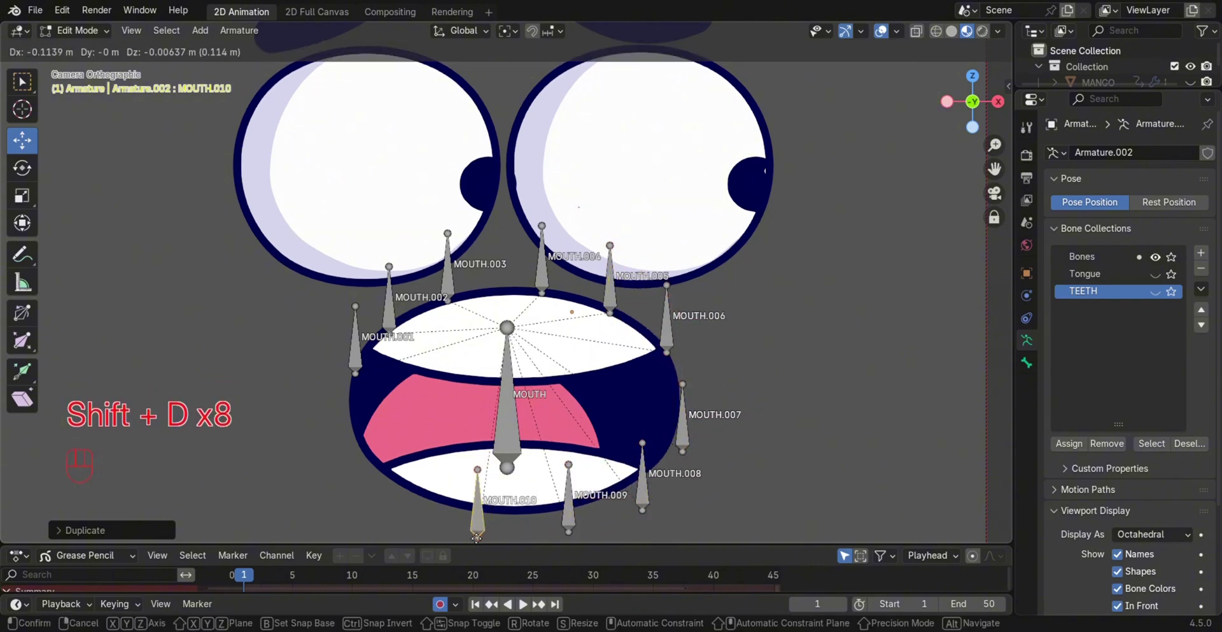
{"action": "left_click", "coordinate": [444, 530]}
{"action": "key", "text": "shift+d"}
{"action": "left_click", "coordinate": [392, 495]}
{"action": "key", "text": "shift+d"}
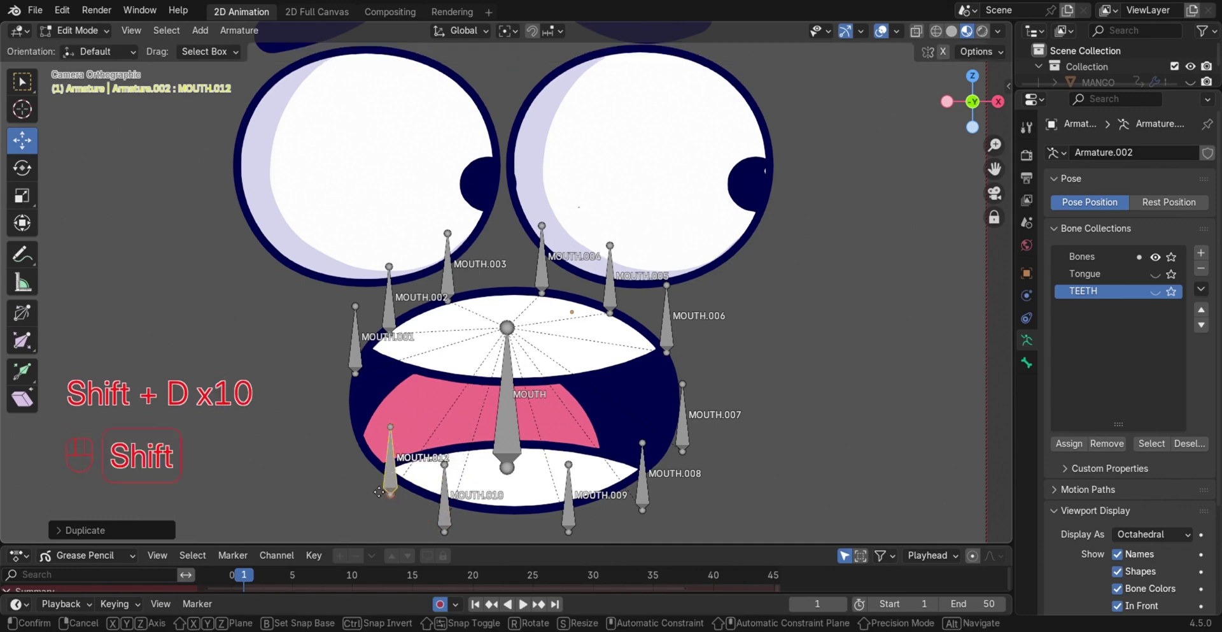
{"action": "left_click", "coordinate": [355, 475]}
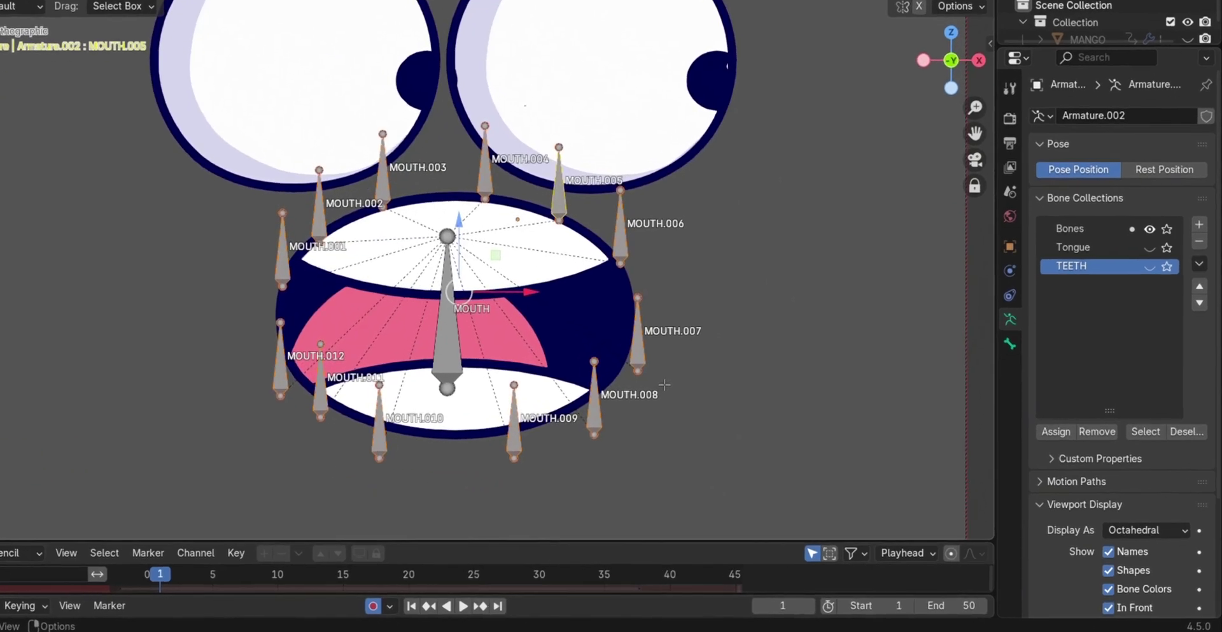
- Batch rename the selected small mouth bones with Find/Replace on Bones, replacing ".00" with "."
{"action": "key", "text": "F3"}
{"action": "key", "text": "Return"}
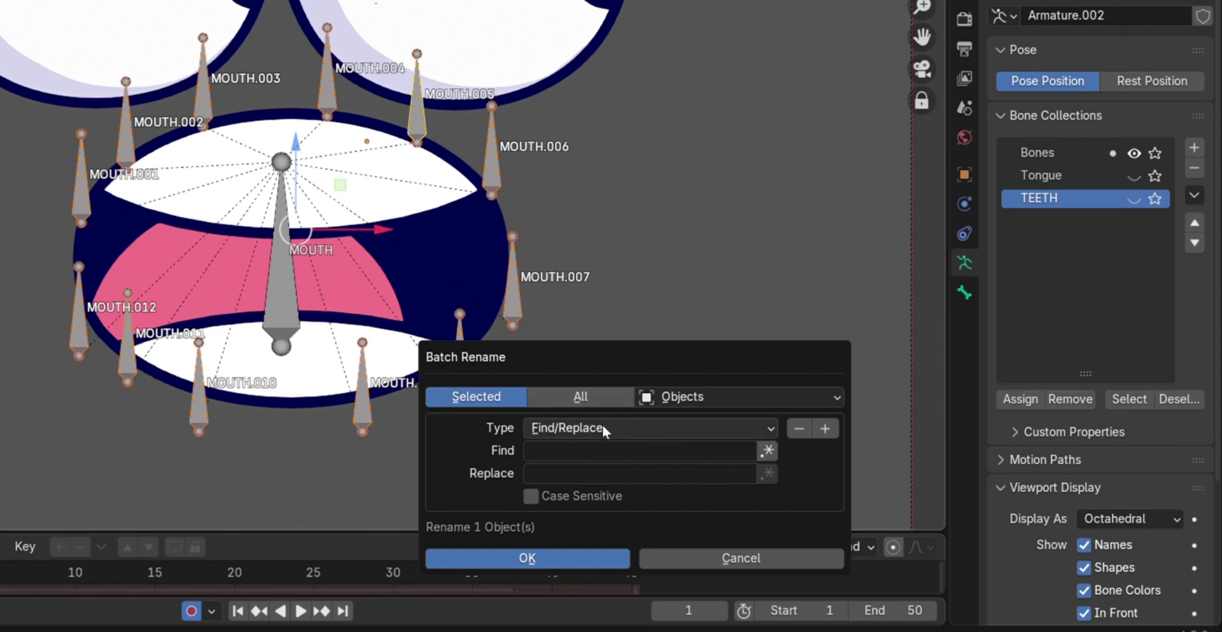
{"action": "left_click", "coordinate": [598, 448]}
{"action": "left_click", "coordinate": [688, 400]}
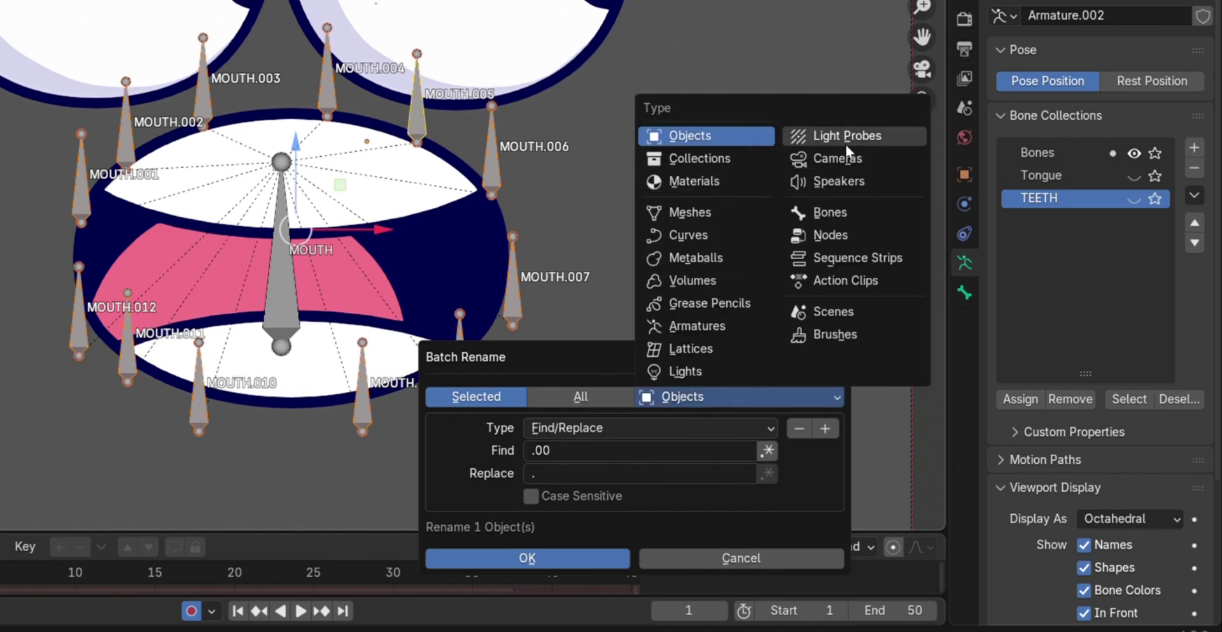
{"action": "left_click", "coordinate": [827, 212]}
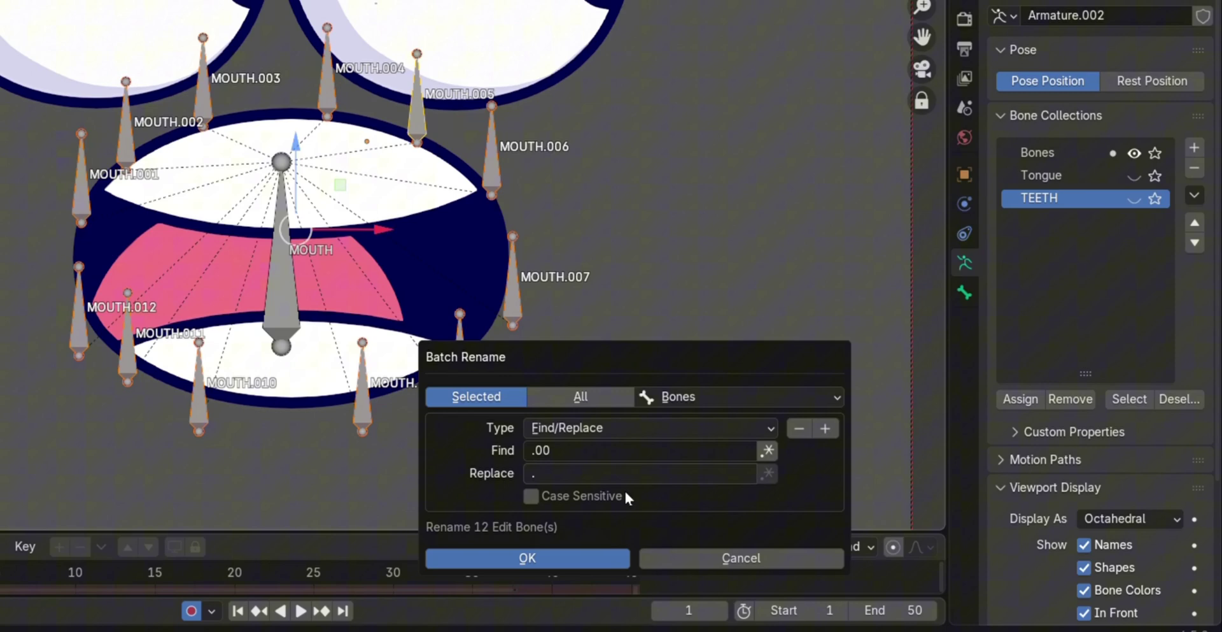
{"action": "left_click", "coordinate": [567, 559]}
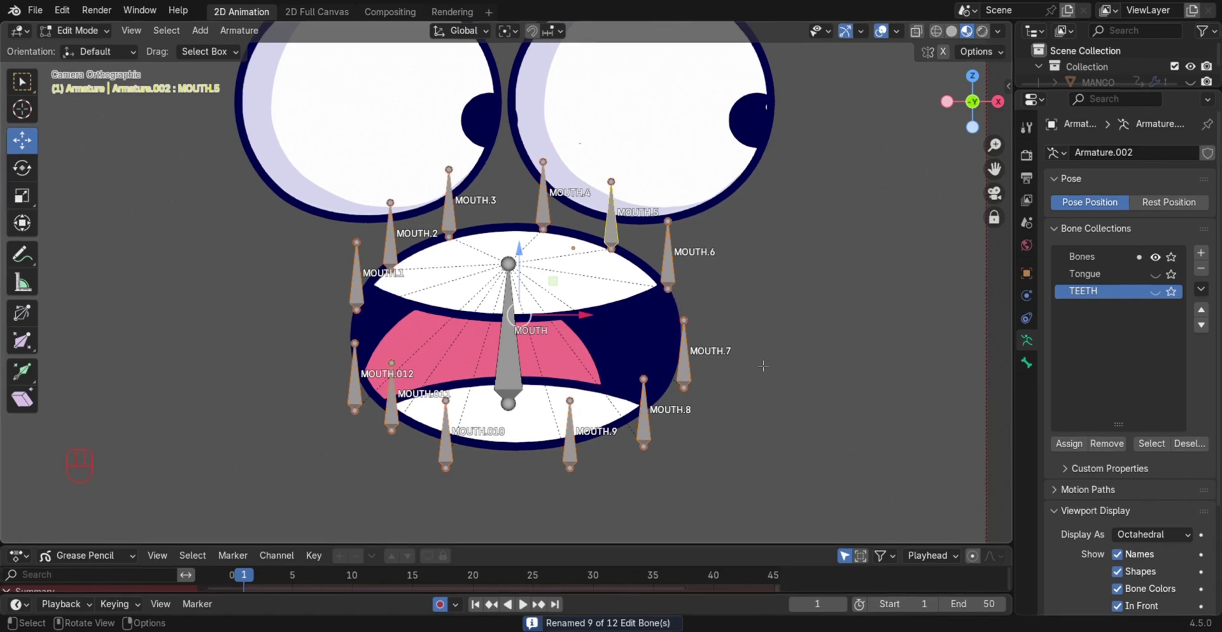
- Set the pivot point to Individual Origins and scale down the selected bones around the mouth
{"action": "key", "text": "period"}
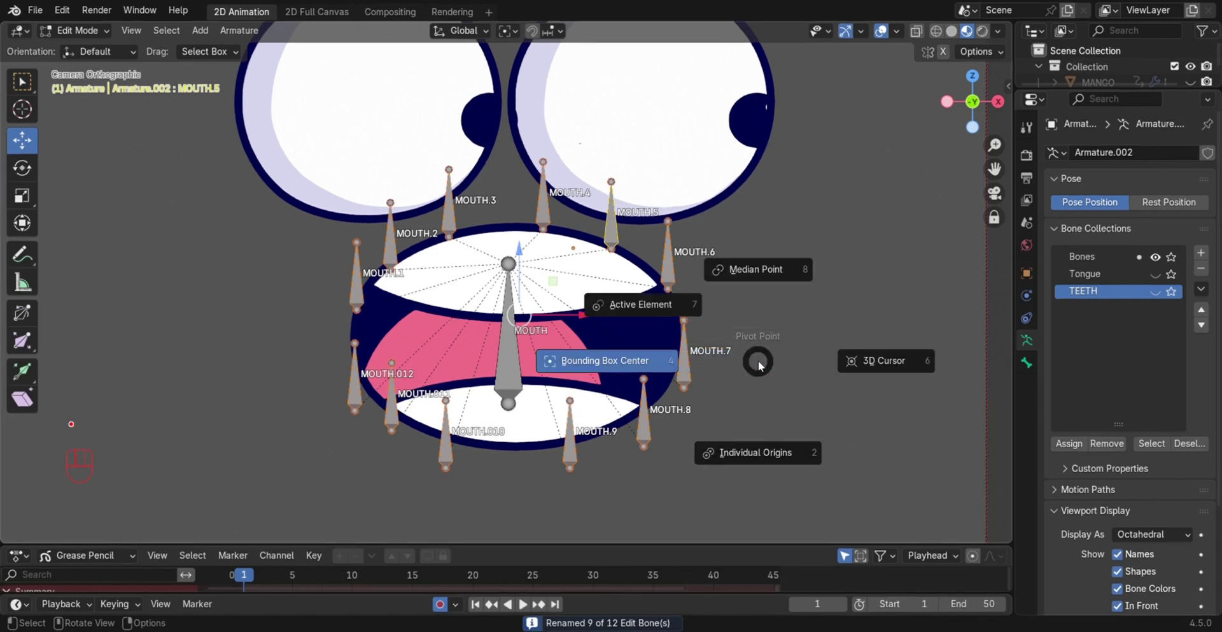
{"action": "left_click", "coordinate": [744, 457]}
{"action": "key", "text": "s"}
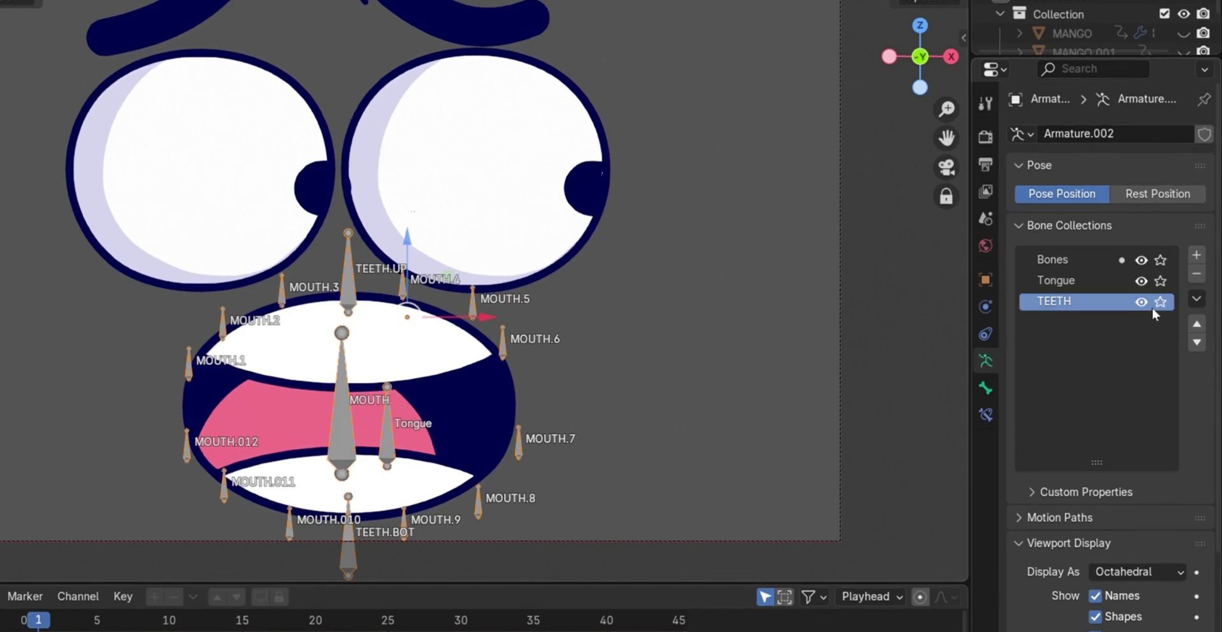
- Leave only the TEETH bone collection visible and put the armature in Edit Mode
{"action": "left_click", "coordinate": [1142, 302]}
{"action": "left_click", "coordinate": [1141, 280]}
{"action": "left_click", "coordinate": [1141, 259]}
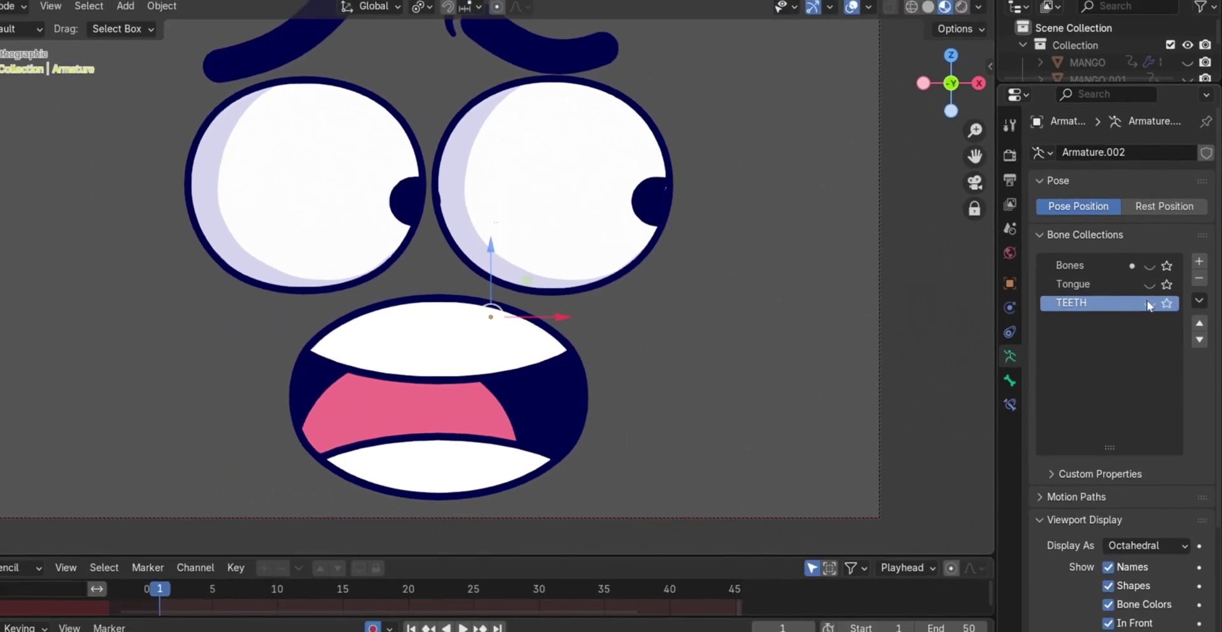
{"action": "left_click", "coordinate": [1148, 302]}
{"action": "key", "text": "Tab"}
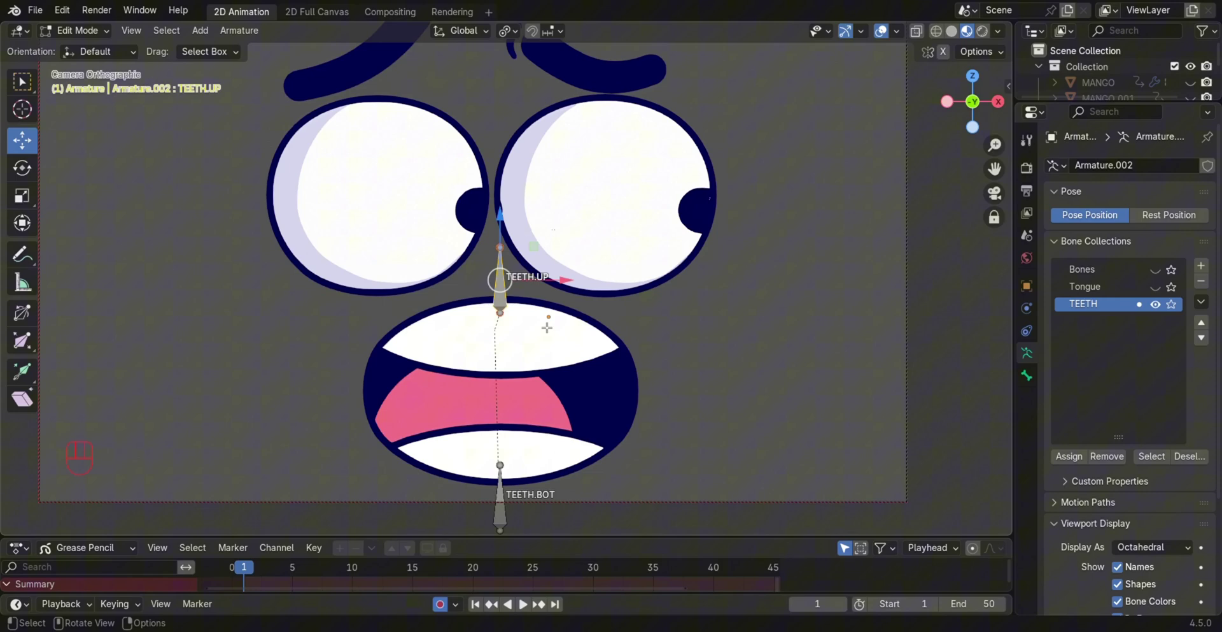
- Add scaled-down copies of the TEETH.UP bone at both corners of the upper teeth, level along the X axis
{"action": "key", "text": "shift+d"}
{"action": "left_click", "coordinate": [653, 354]}
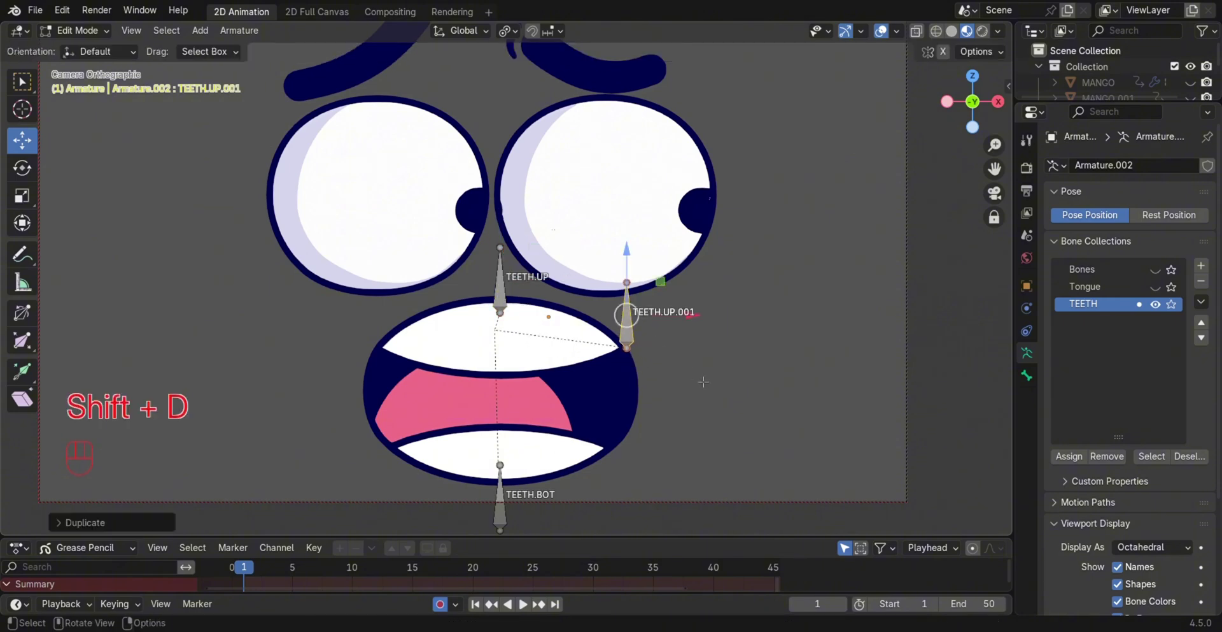
{"action": "key", "text": "s"}
{"action": "left_click", "coordinate": [678, 368]}
{"action": "key", "text": "shift+d"}
{"action": "key", "text": "g"}
{"action": "key", "text": "x"}
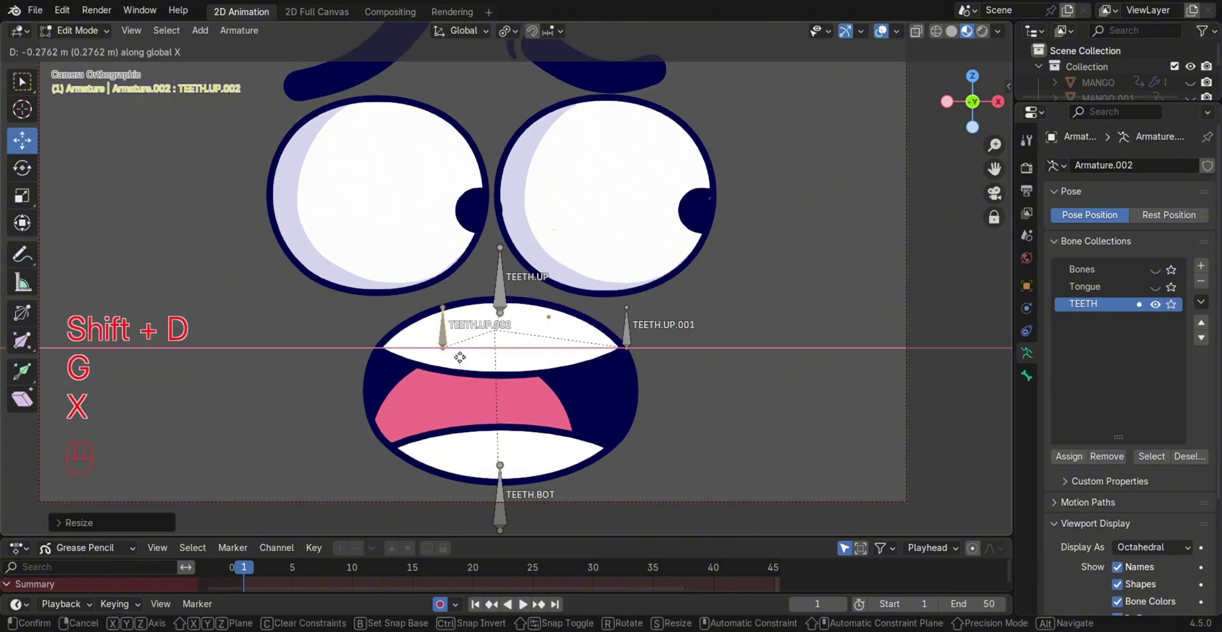
{"action": "left_click", "coordinate": [409, 372]}
{"action": "scroll", "coordinate": [516, 482], "scroll_direction": "down", "scroll_amount": 2}
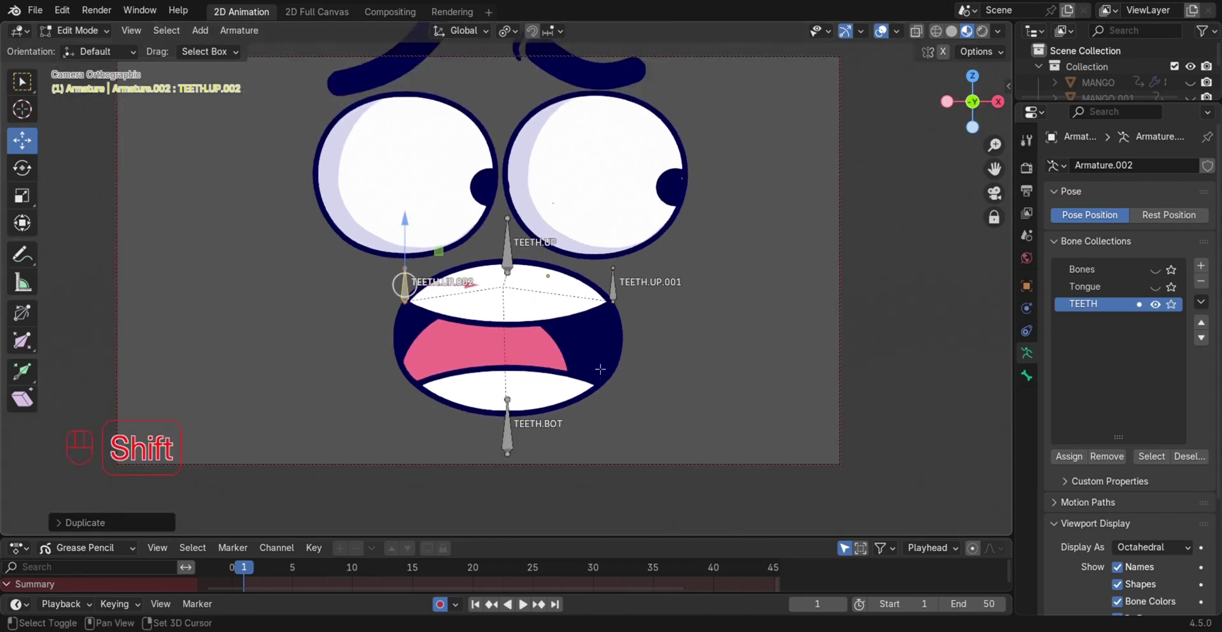
- Add scaled-down copies of the TEETH.BOT bone at both corners of the lower teeth, level along the X axis
{"action": "left_click", "coordinate": [490, 454]}
{"action": "key", "text": "shift+d"}
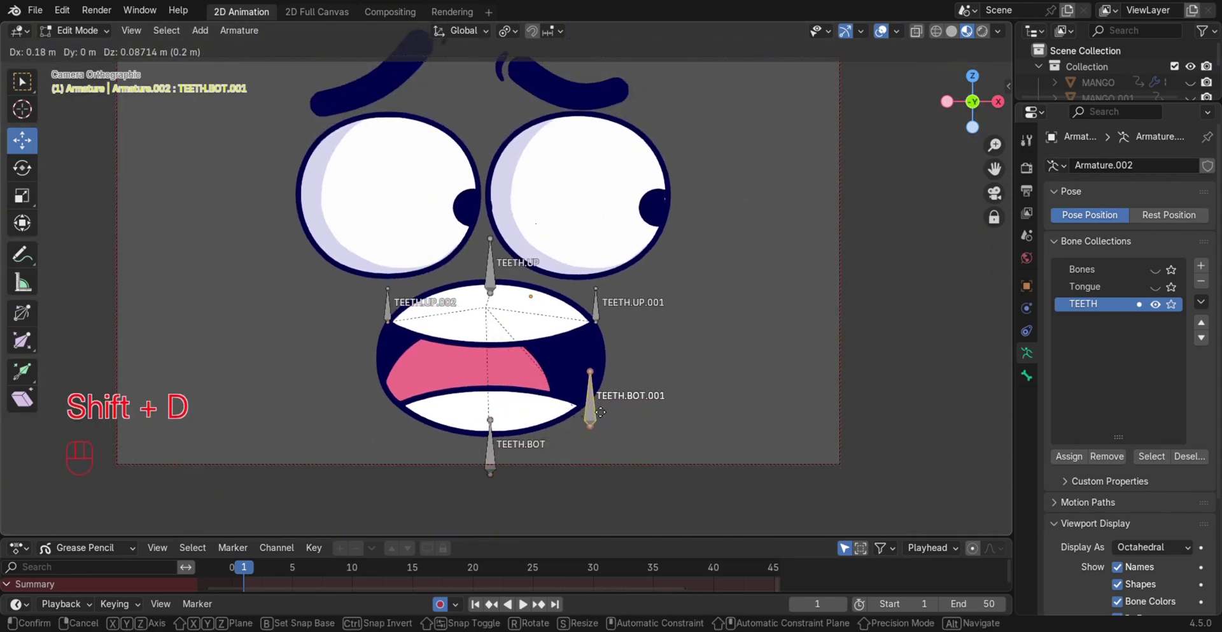
{"action": "left_click", "coordinate": [602, 411]}
{"action": "key", "text": "s"}
{"action": "left_click", "coordinate": [659, 443]}
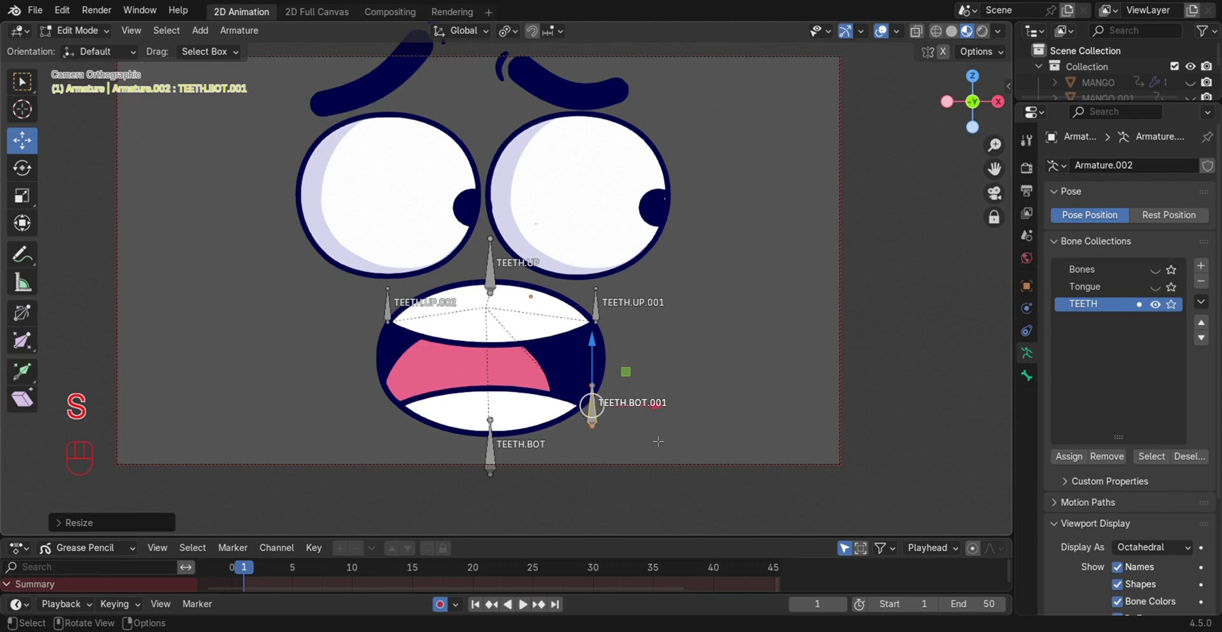
{"action": "key", "text": "shift+d"}
{"action": "key", "text": "x"}
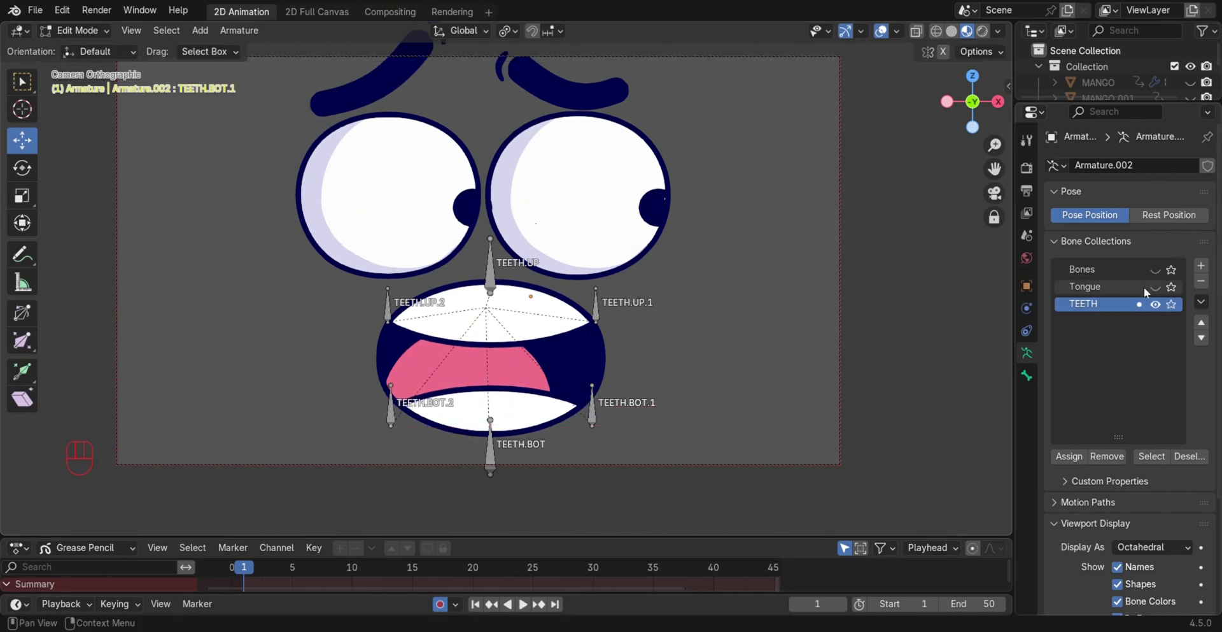
- Show the Tongue and Bones collections again and return to Object Mode
{"action": "left_click", "coordinate": [1155, 286]}
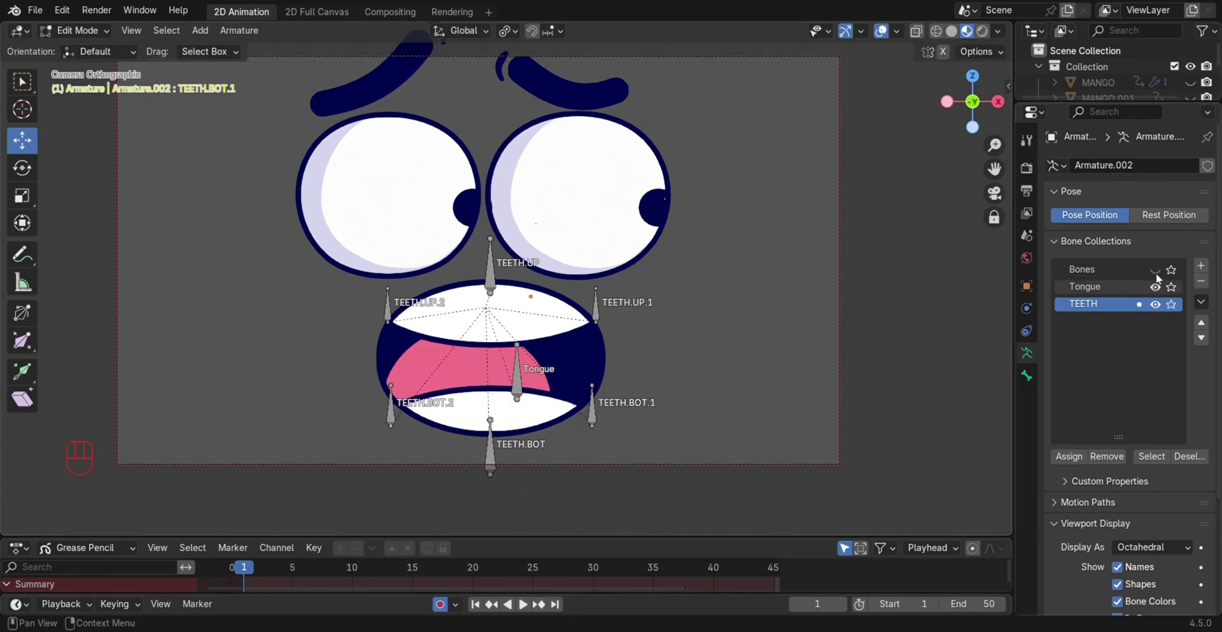
{"action": "left_click", "coordinate": [1155, 270]}
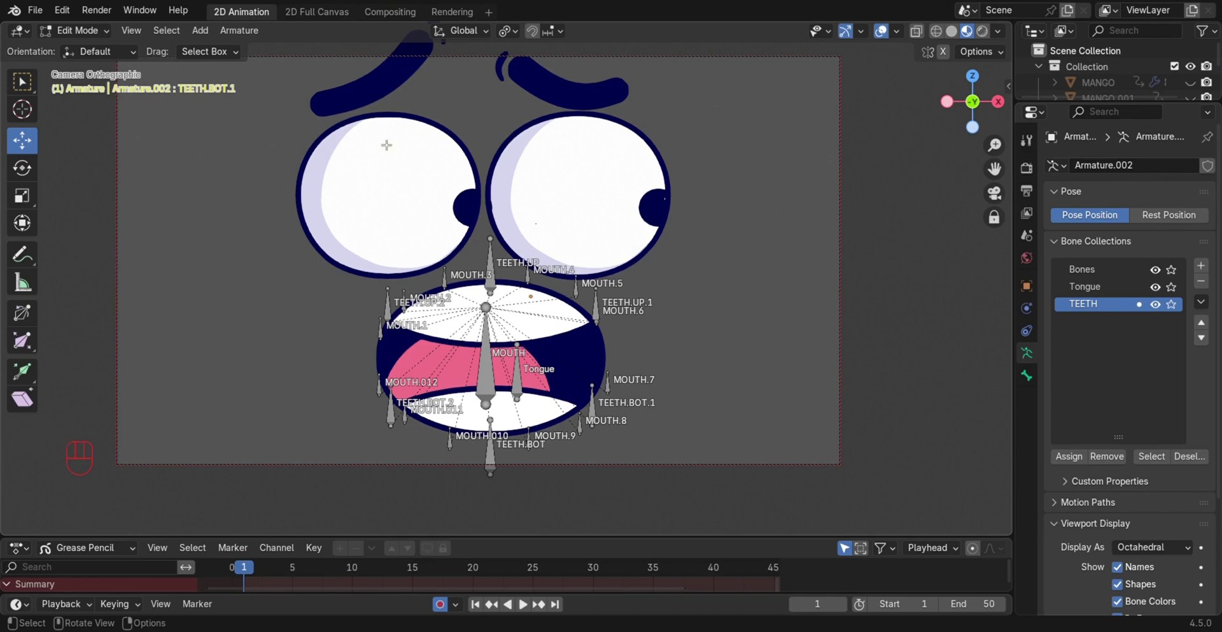
{"action": "left_click", "coordinate": [80, 31]}
{"action": "left_click", "coordinate": [99, 44]}
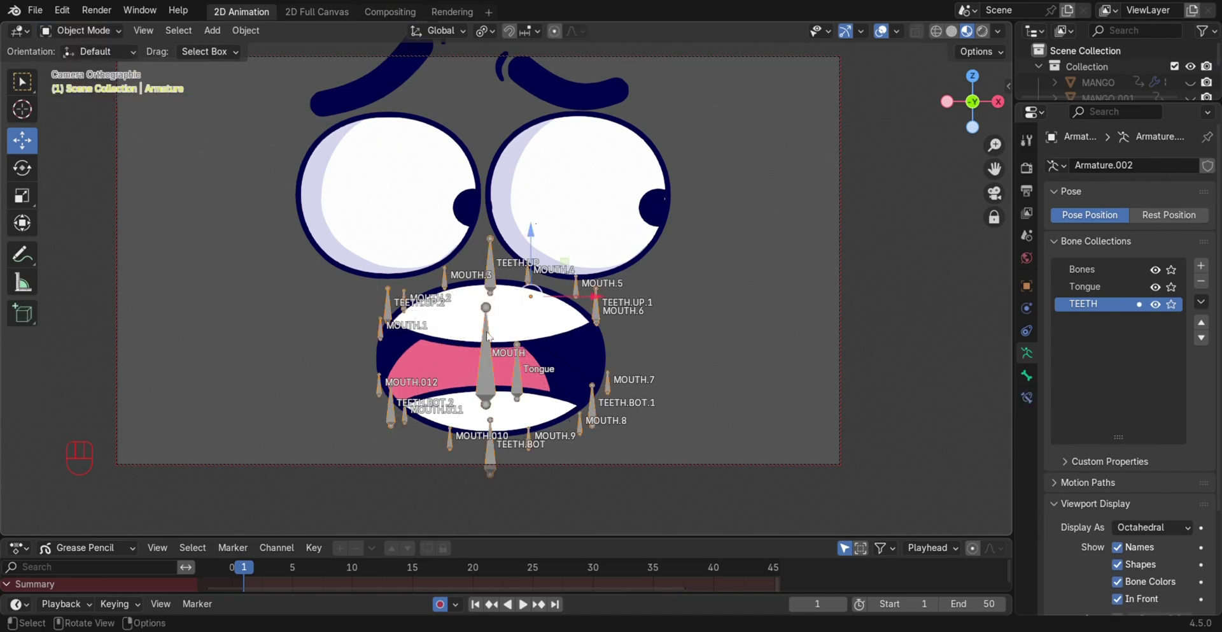
- Parent the mouth Grease Pencil object to the armature using Armature Deform With Empty Groups
{"action": "left_click", "coordinate": [604, 452]}
{"action": "left_click", "coordinate": [588, 449]}
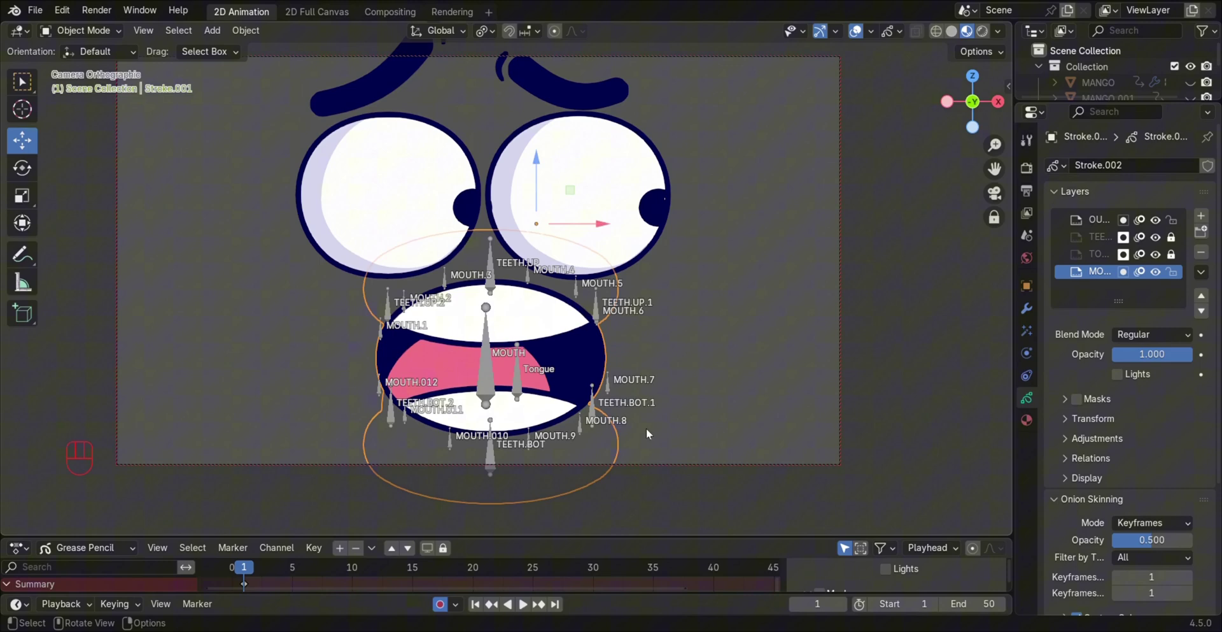
{"action": "scroll", "coordinate": [616, 384], "scroll_direction": "up", "scroll_amount": 2}
{"action": "scroll", "coordinate": [630, 363], "scroll_direction": "down", "scroll_amount": 3, "text": "shift"}
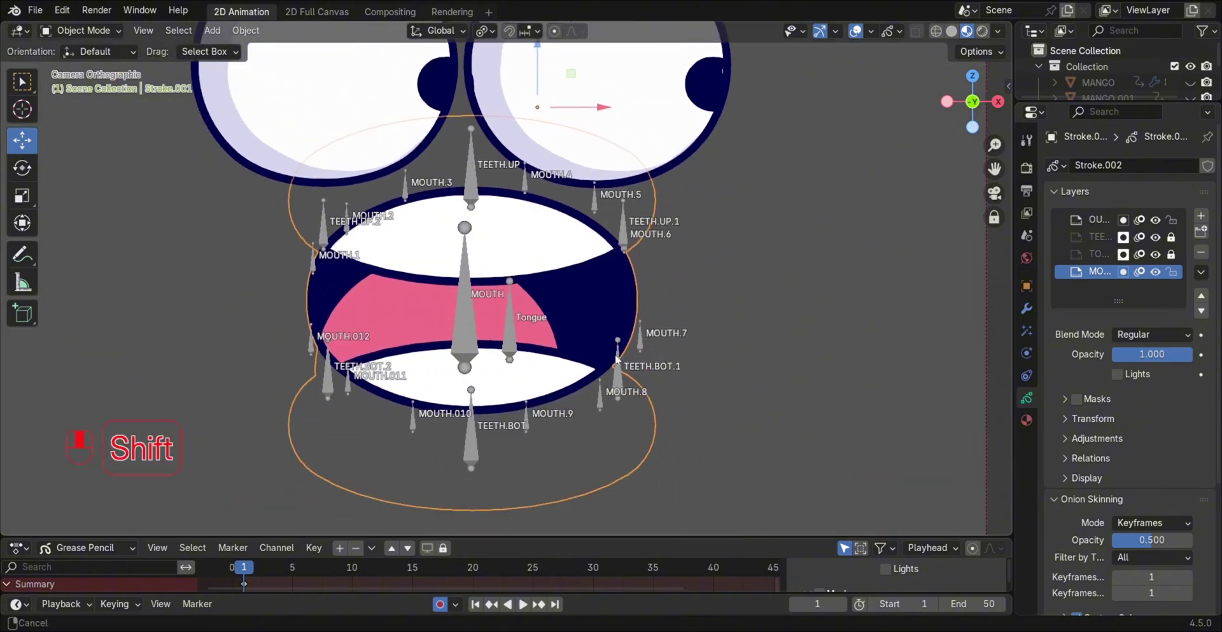
{"action": "key", "text": "shift"}
{"action": "left_click", "coordinate": [639, 328], "text": "shift"}
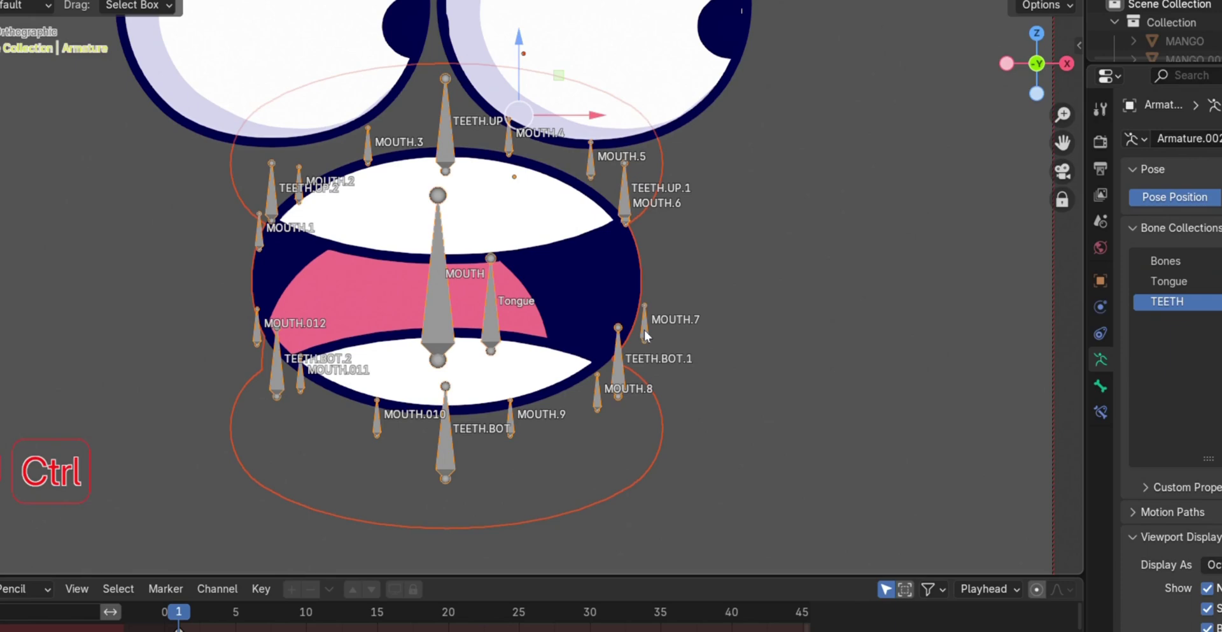
{"action": "key", "text": "ctrl+p"}
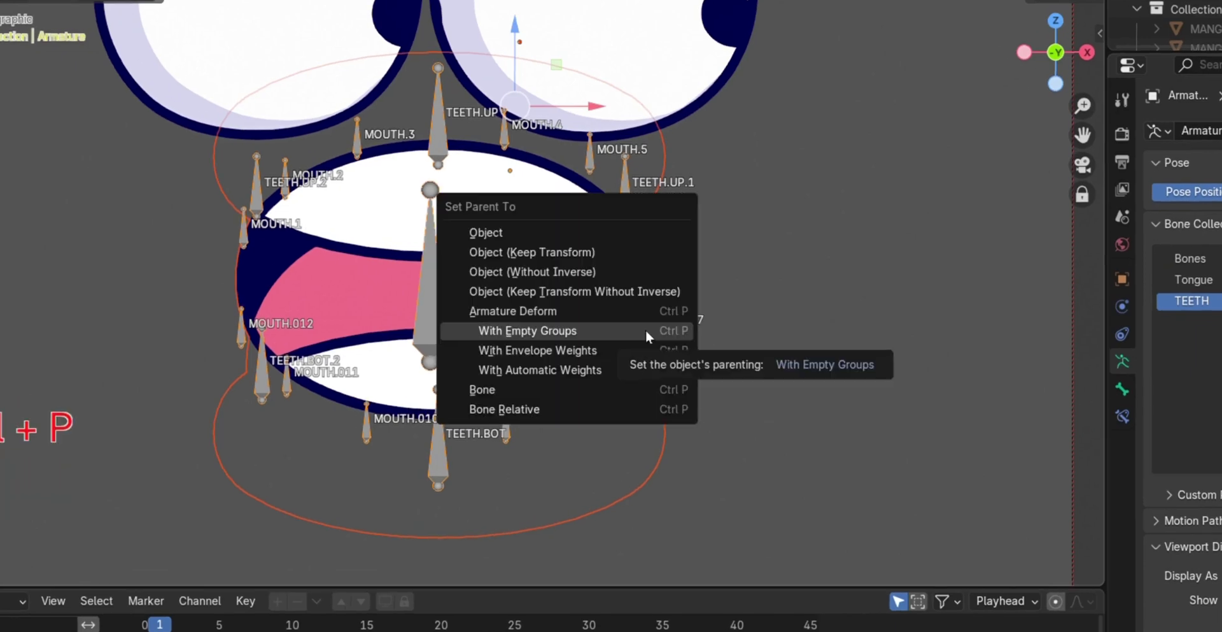
{"action": "left_click", "coordinate": [646, 330]}
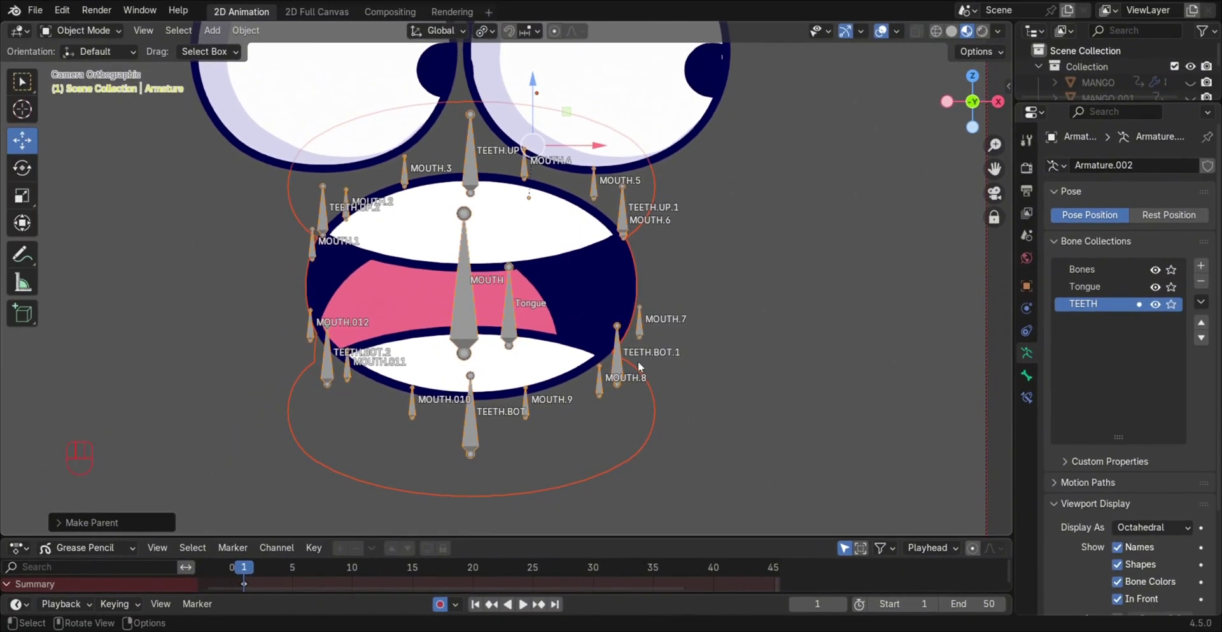
- Select the mouth Grease Pencil object and put it into Edit Mode
{"action": "left_click", "coordinate": [598, 456]}
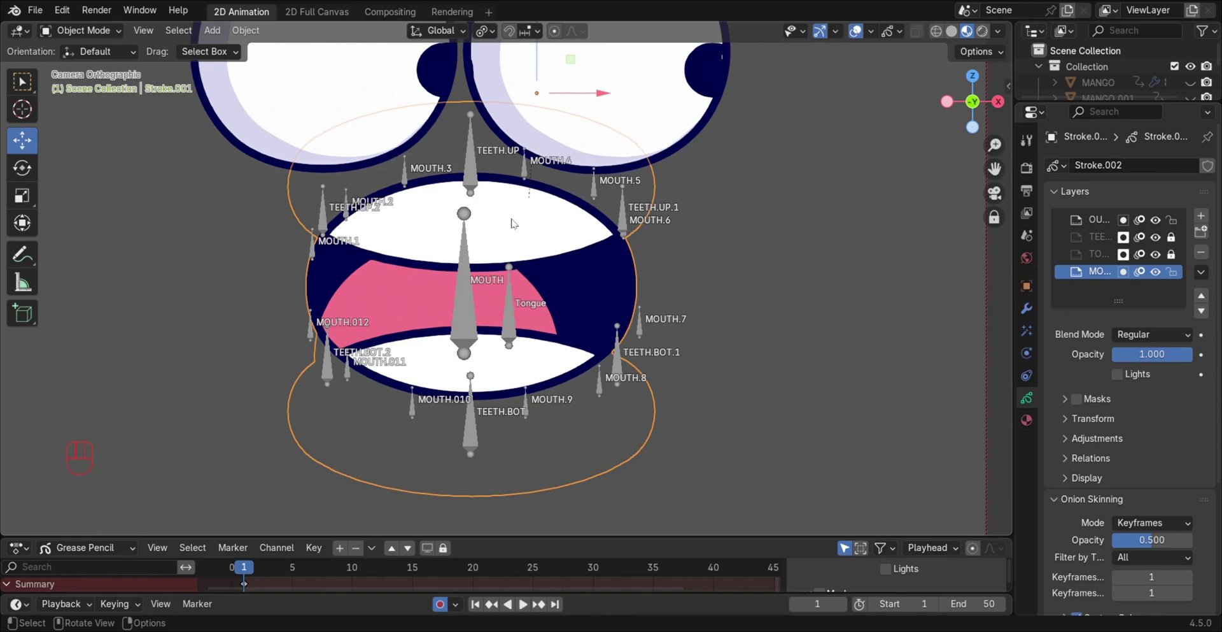
{"action": "left_click", "coordinate": [116, 30]}
{"action": "left_click", "coordinate": [109, 65]}
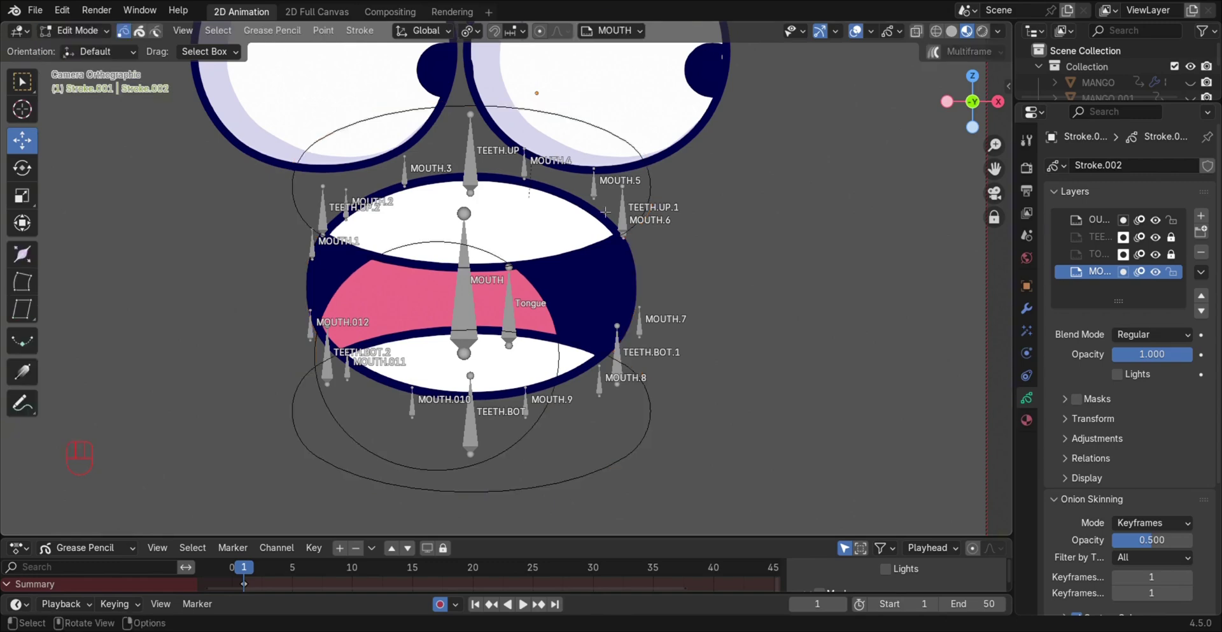
- Collapse the Onion Skinning and Settings properties and expand the mouth object's full Vertex Groups list
{"action": "scroll", "coordinate": [1109, 311], "scroll_direction": "down", "scroll_amount": 4}
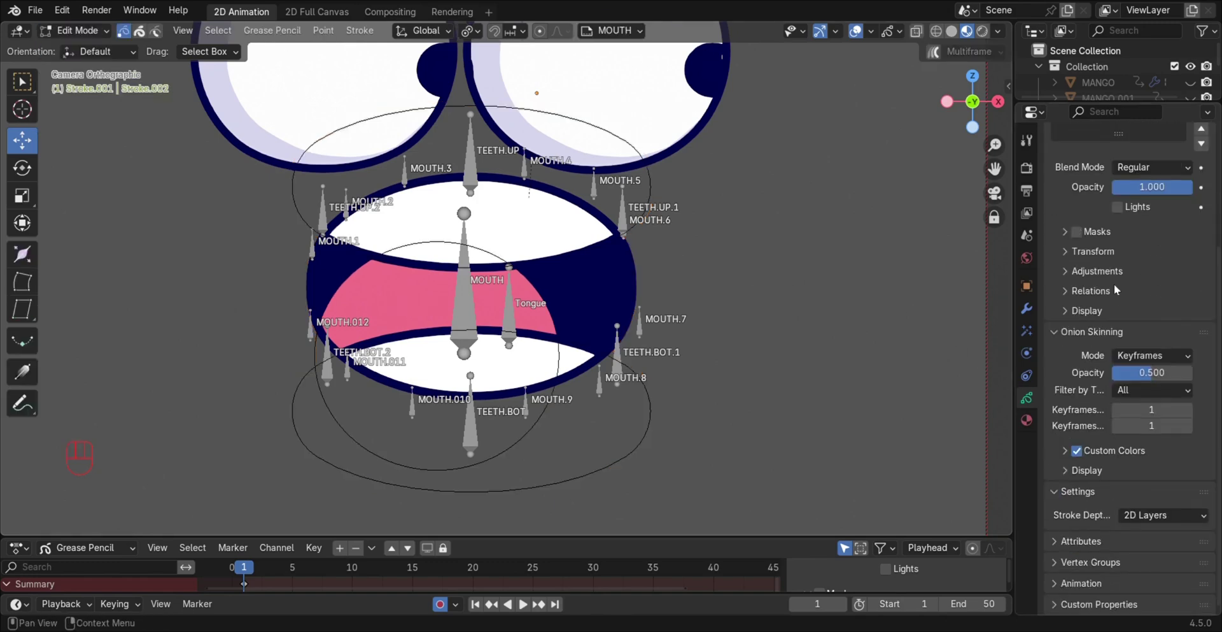
{"action": "left_click", "coordinate": [1070, 361]}
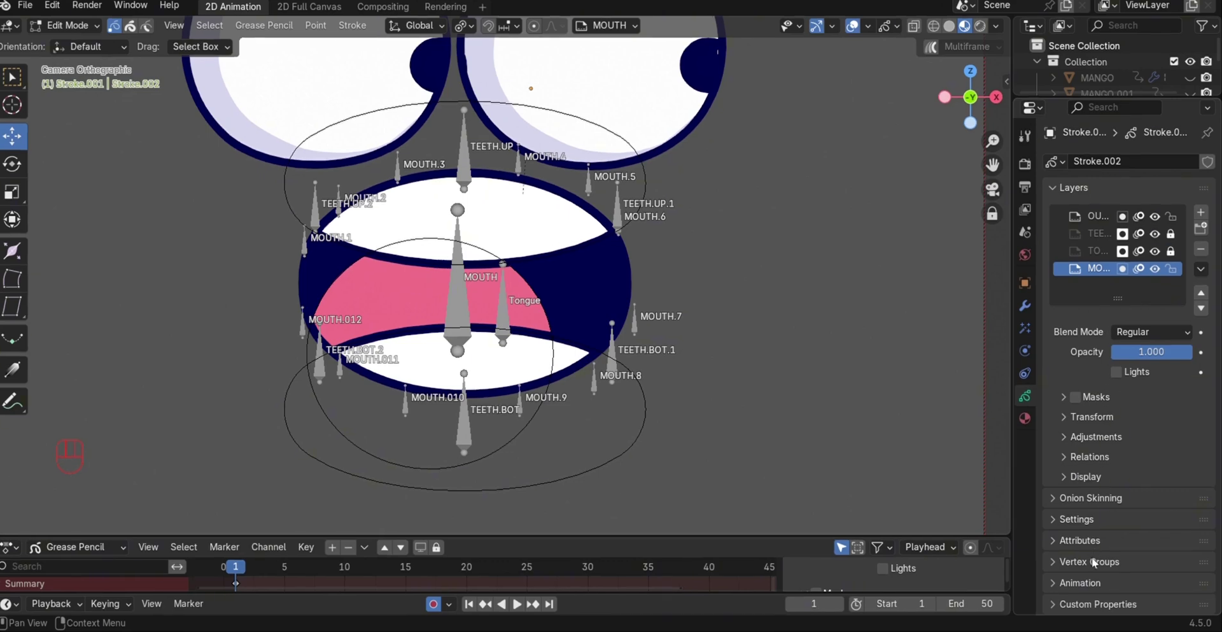
{"action": "left_click", "coordinate": [1091, 560]}
{"action": "scroll", "coordinate": [1181, 327], "scroll_direction": "down", "scroll_amount": 8}
{"action": "scroll", "coordinate": [1171, 255], "scroll_direction": "down", "scroll_amount": 1}
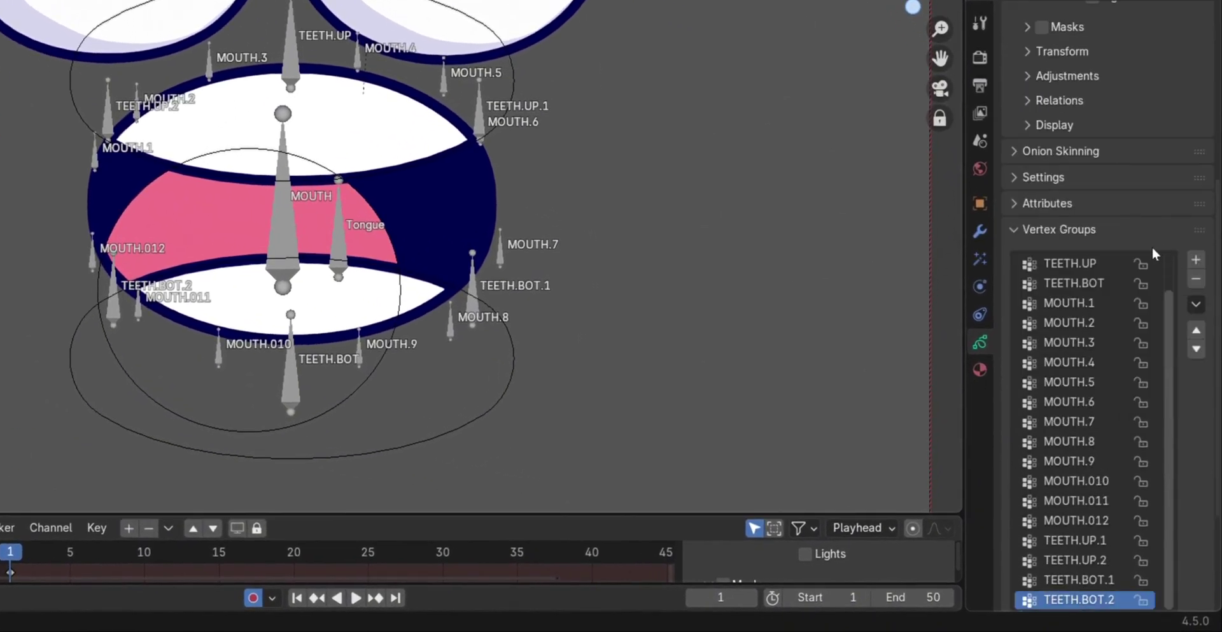
{"action": "scroll", "coordinate": [1124, 191], "scroll_direction": "down", "scroll_amount": 3}
{"action": "scroll", "coordinate": [1115, 185], "scroll_direction": "down", "scroll_amount": 4}
{"action": "scroll", "coordinate": [1216, 293], "scroll_direction": "down", "scroll_amount": 1}
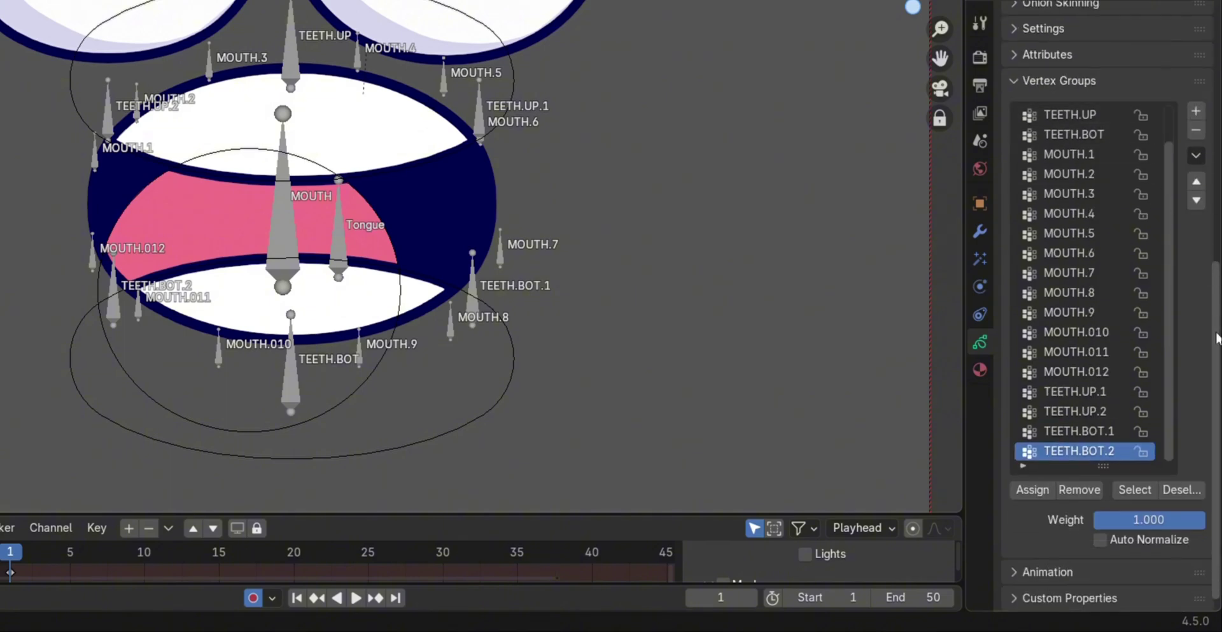
{"action": "left_click_drag", "start_coordinate": [1163, 70], "coordinate": [1163, 72]}
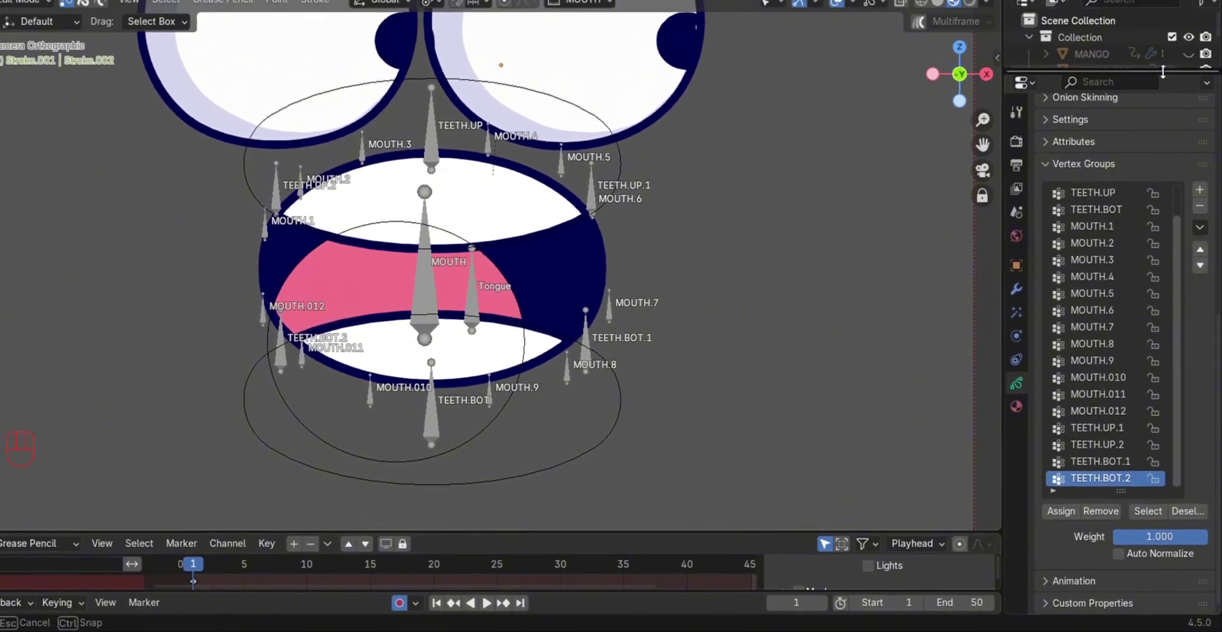
{"action": "scroll", "coordinate": [1108, 262], "scroll_direction": "up", "scroll_amount": 2}
- Make TEETH the active layer, select all its points and turn off the Armature modifier's Edit Mode display
{"action": "left_click", "coordinate": [602, 2]}
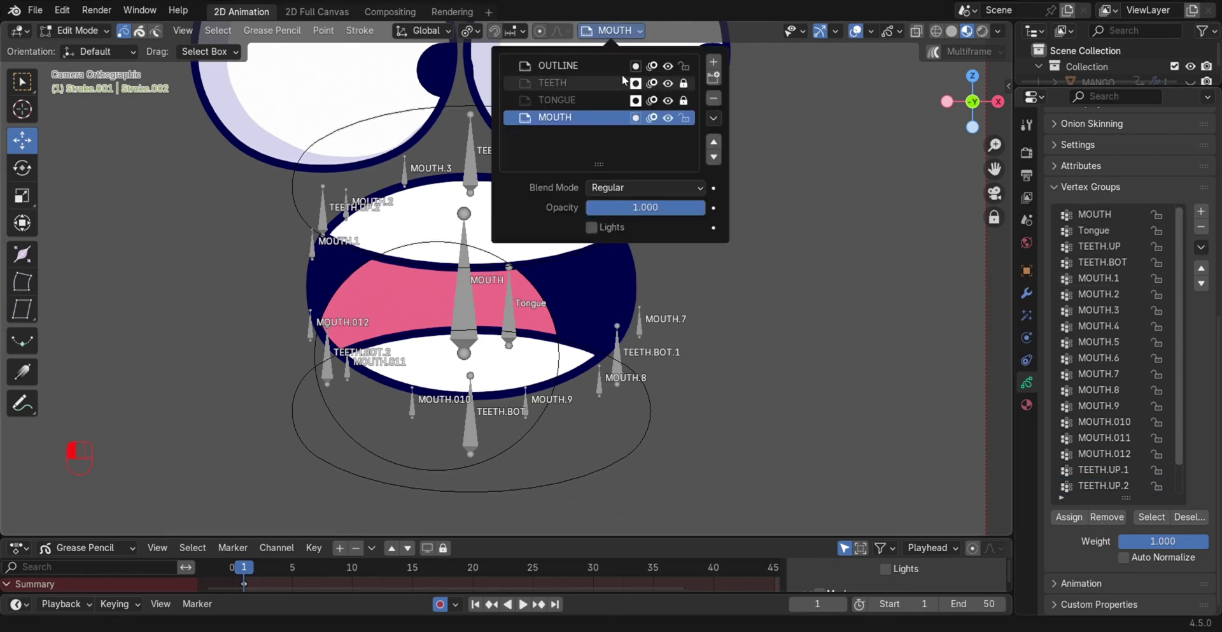
{"action": "left_click", "coordinate": [606, 82]}
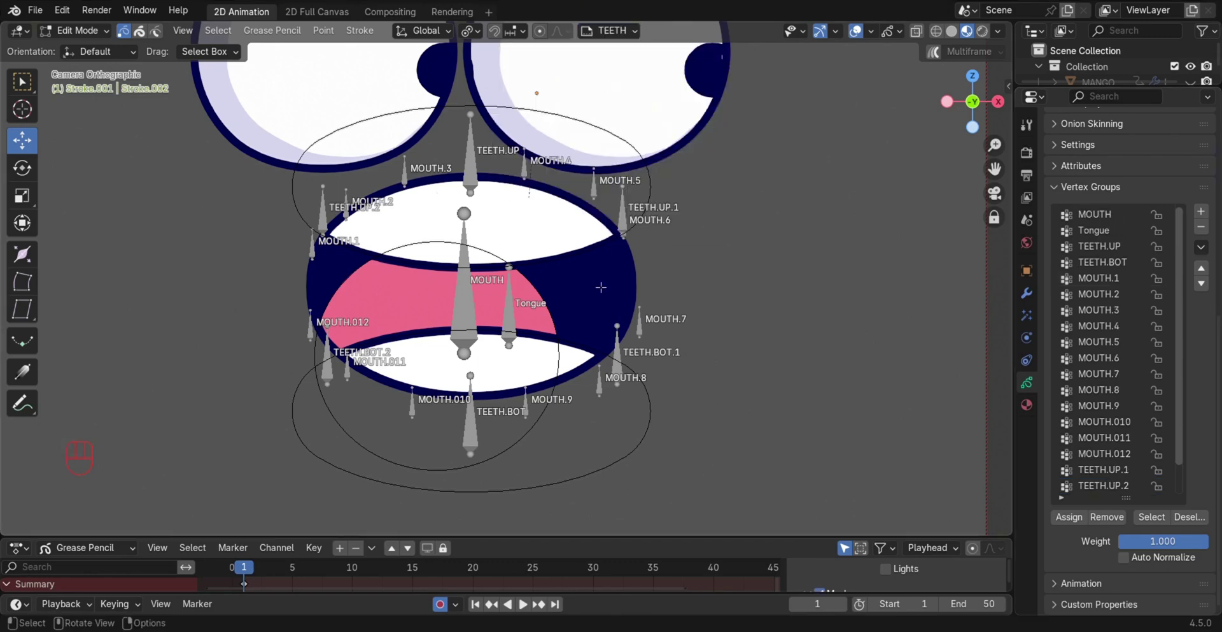
{"action": "key", "text": "a"}
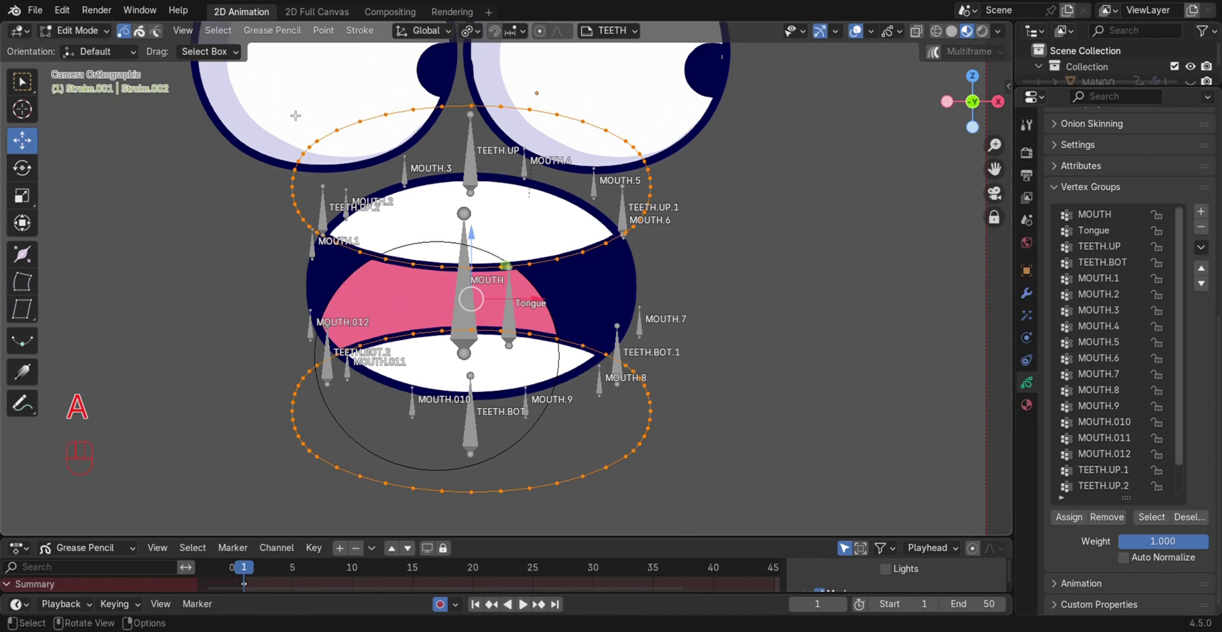
{"action": "left_click", "coordinate": [1026, 293]}
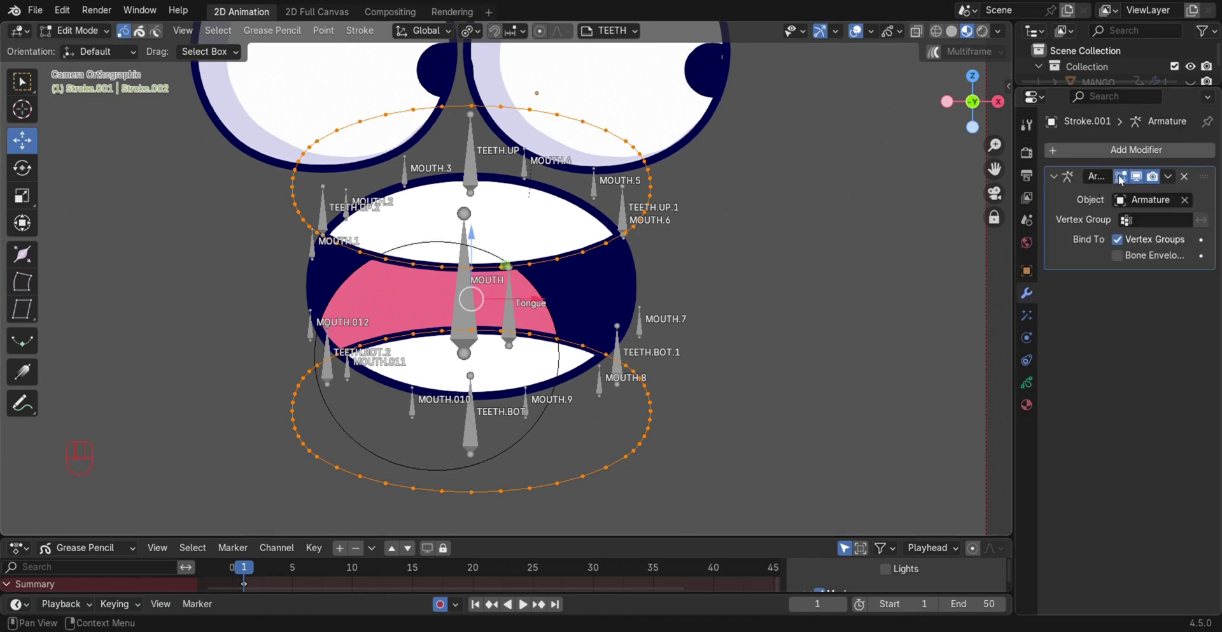
{"action": "left_click", "coordinate": [1121, 178]}
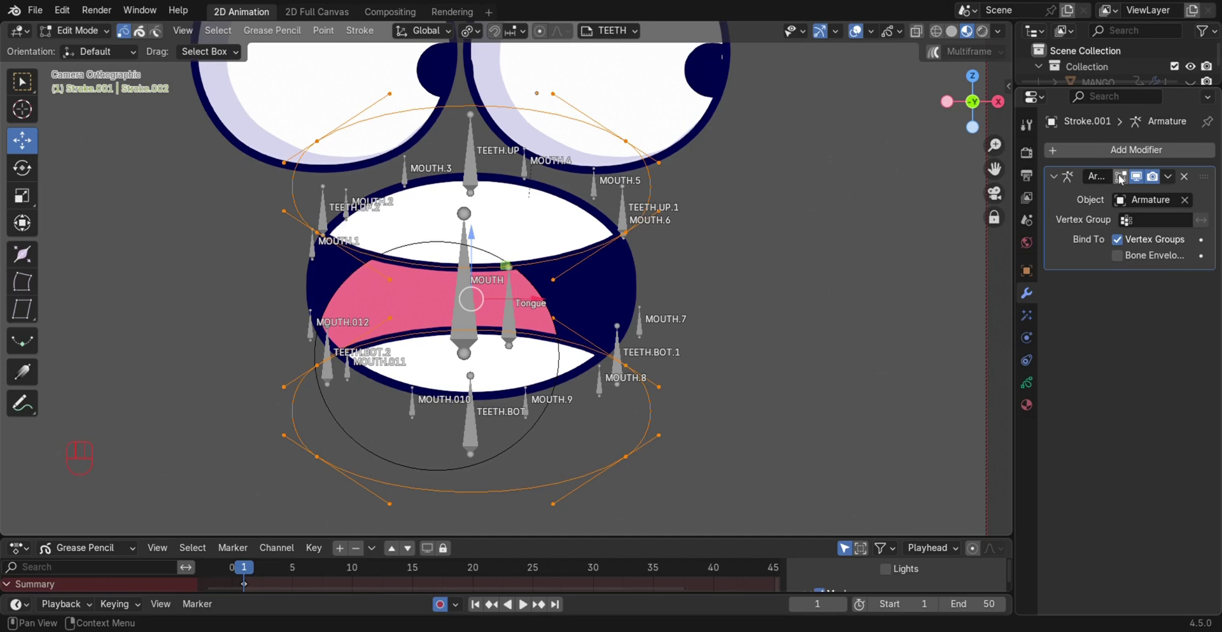
- Assign the two upper curve points of the upper teeth to the TEETH.UP vertex group
{"action": "left_click", "coordinate": [658, 176]}
{"action": "mouse_move", "coordinate": [272, 93]}
{"action": "left_mouse_down"}
{"action": "mouse_move", "coordinate": [376, 159]}
{"action": "mouse_move", "coordinate": [717, 185]}
{"action": "left_mouse_up"}
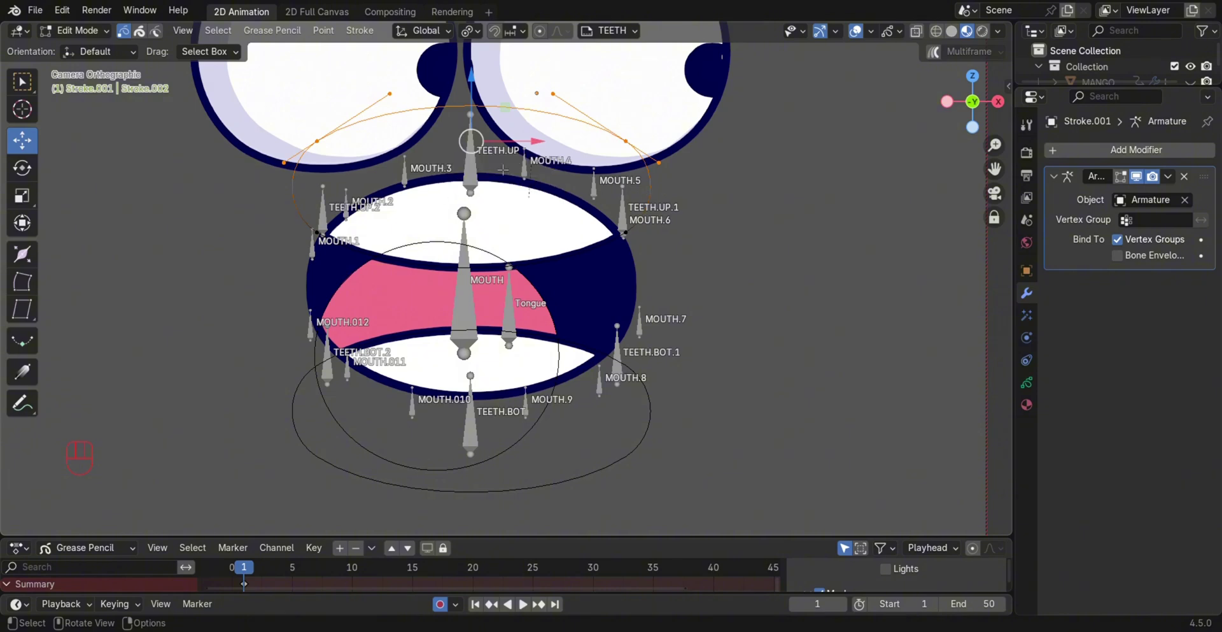
{"action": "left_click", "coordinate": [1027, 382]}
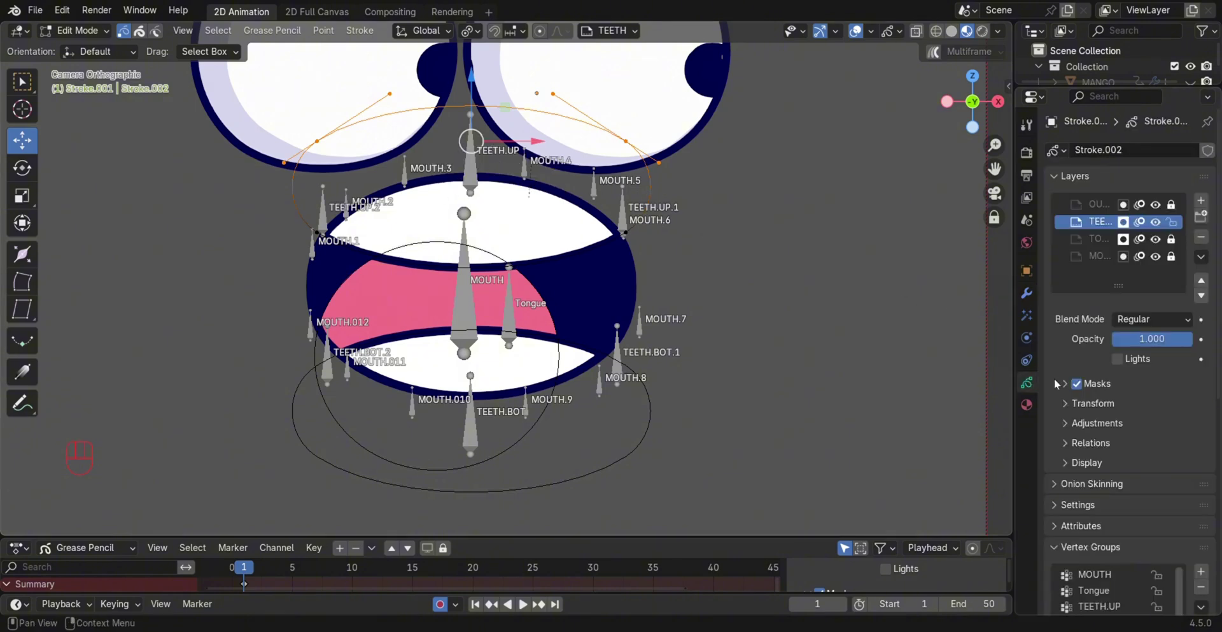
{"action": "scroll", "coordinate": [1159, 362], "scroll_direction": "down", "scroll_amount": 12}
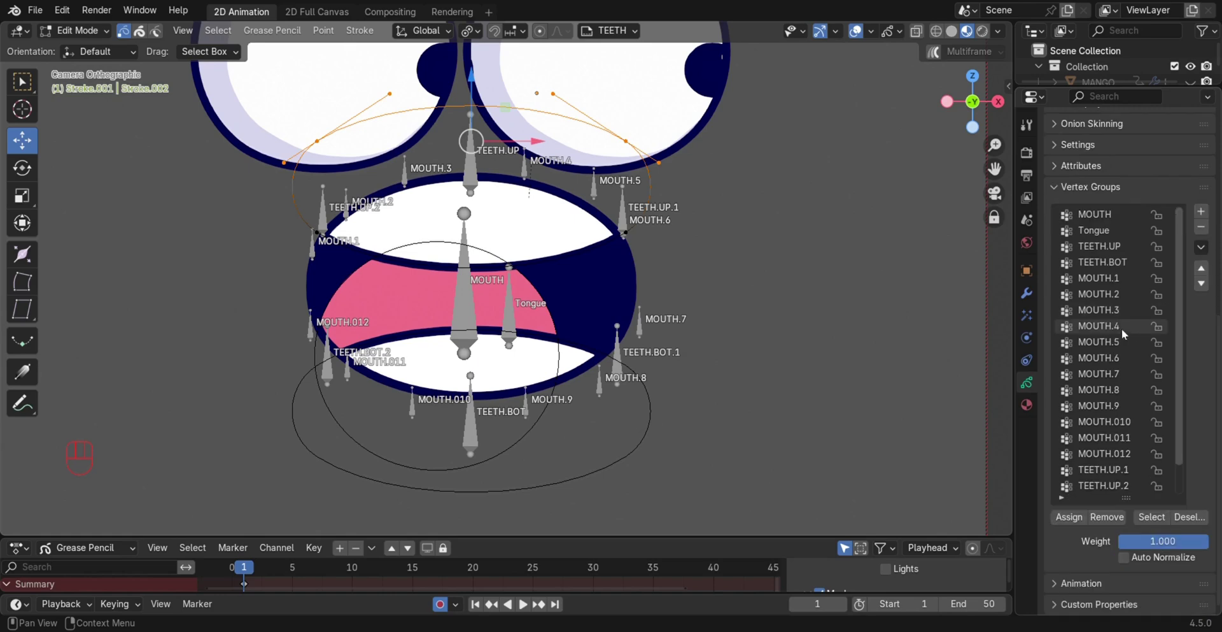
{"action": "left_click", "coordinate": [1095, 246]}
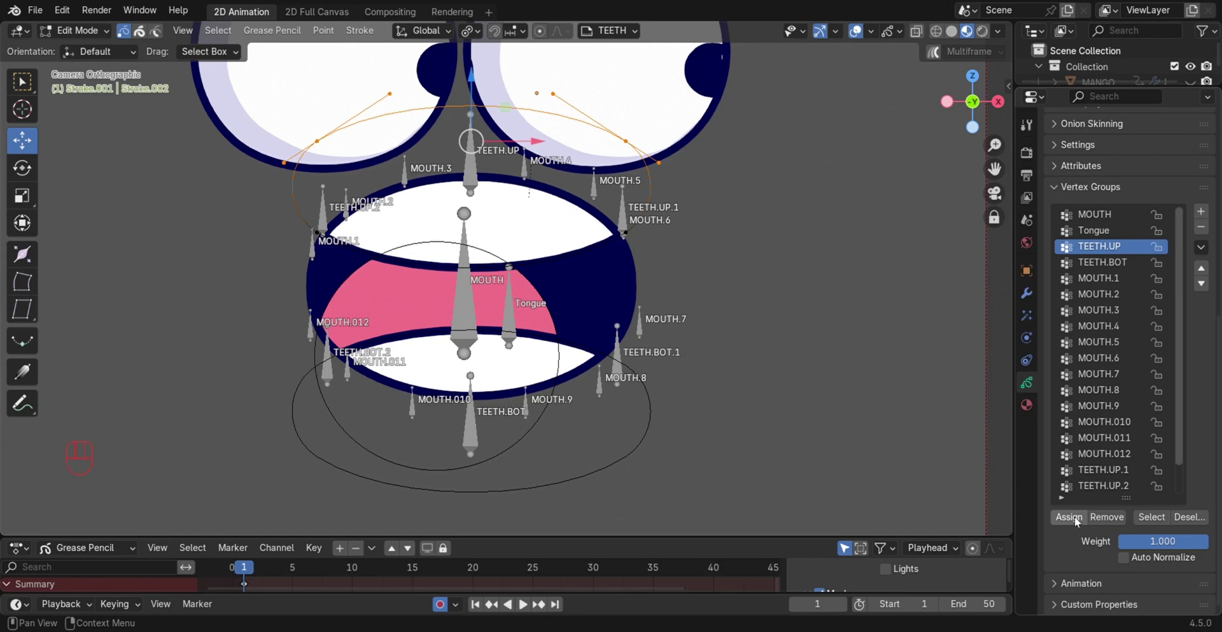
- Assign the upper teeth's right corner point to the TEETH.UP.1 vertex group and the left corner point to TEETH.UP.2
{"action": "left_click", "coordinate": [626, 232]}
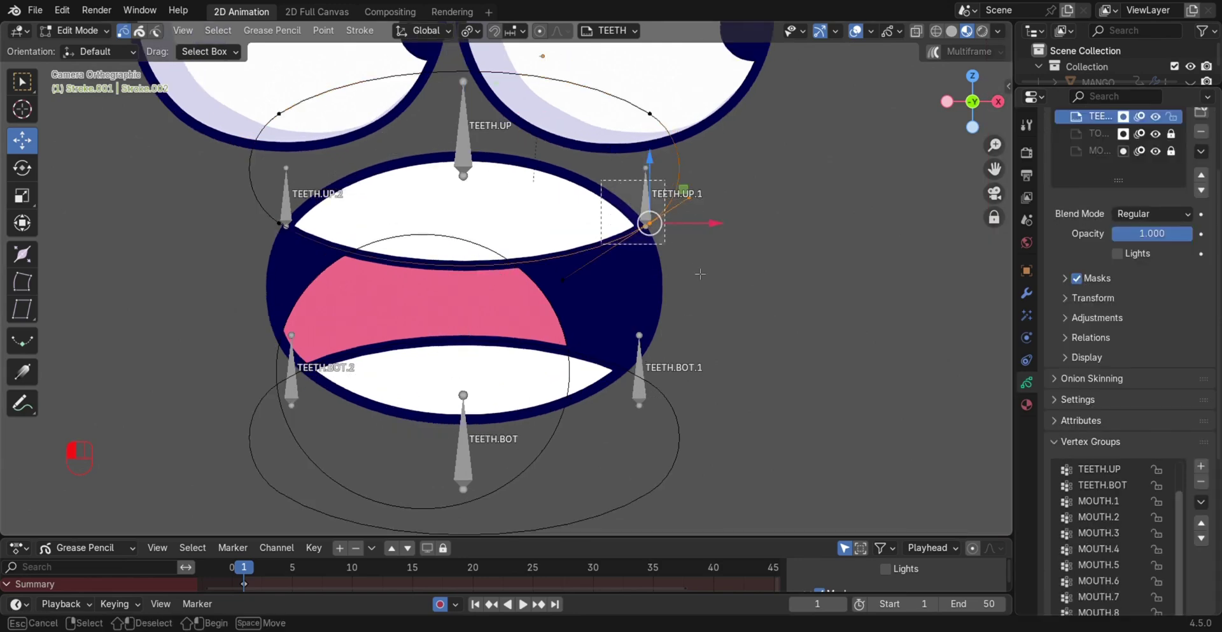
{"action": "scroll", "coordinate": [1164, 290], "scroll_direction": "down", "scroll_amount": 10}
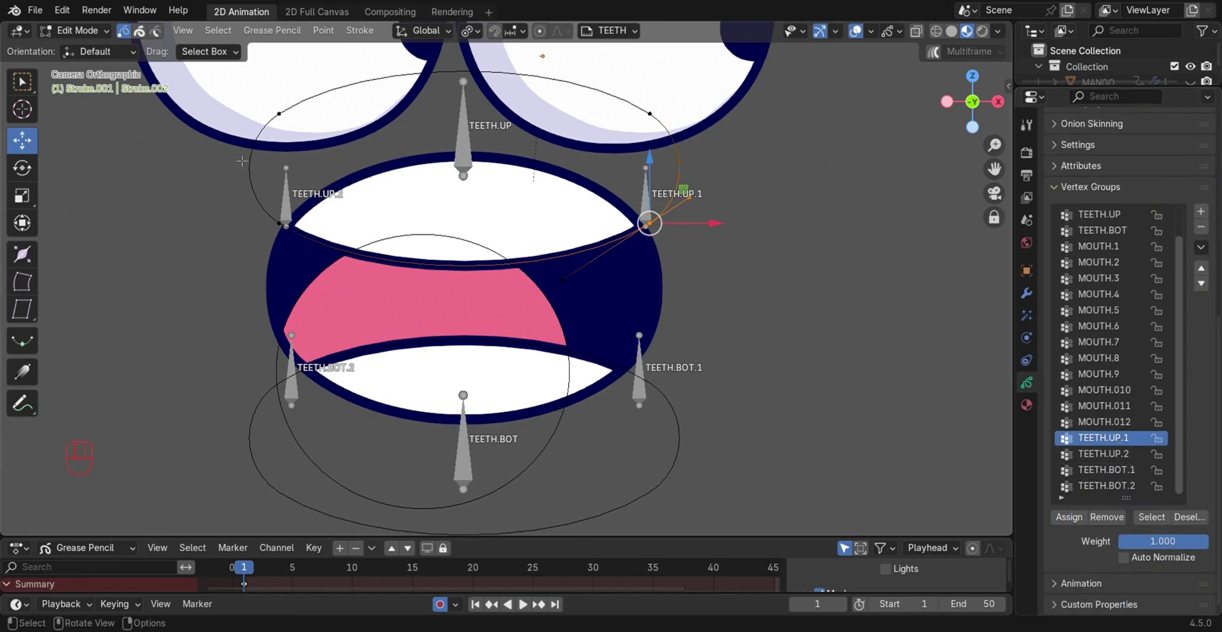
{"action": "left_click_drag", "start_coordinate": [242, 161], "coordinate": [338, 261]}
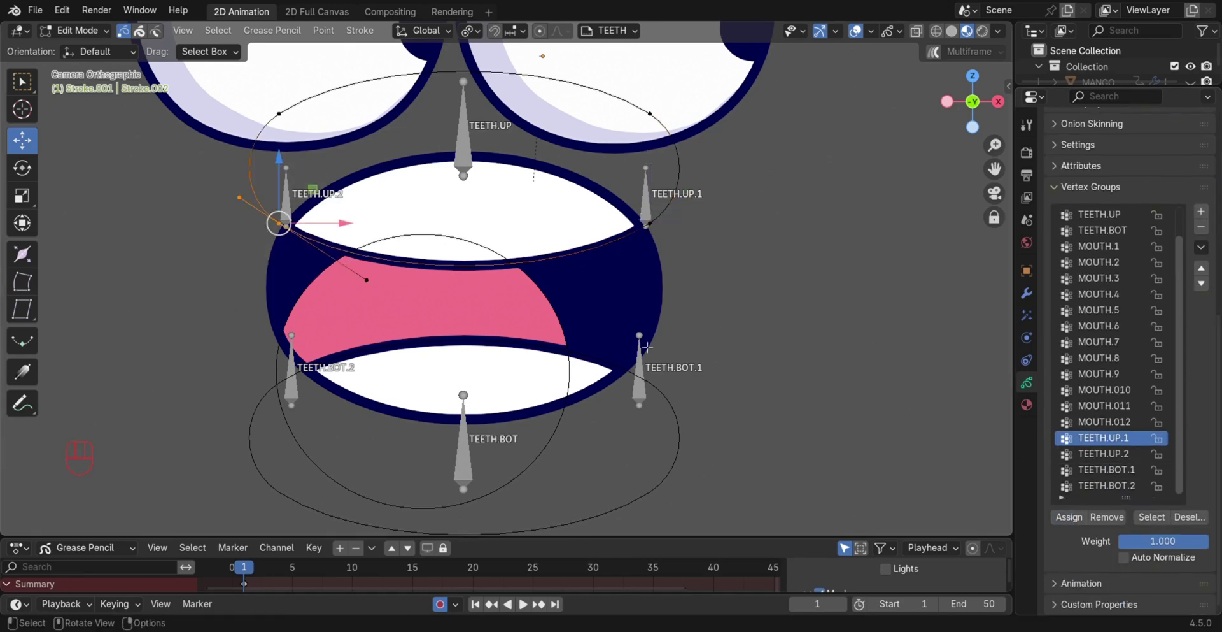
{"action": "left_click", "coordinate": [1093, 452]}
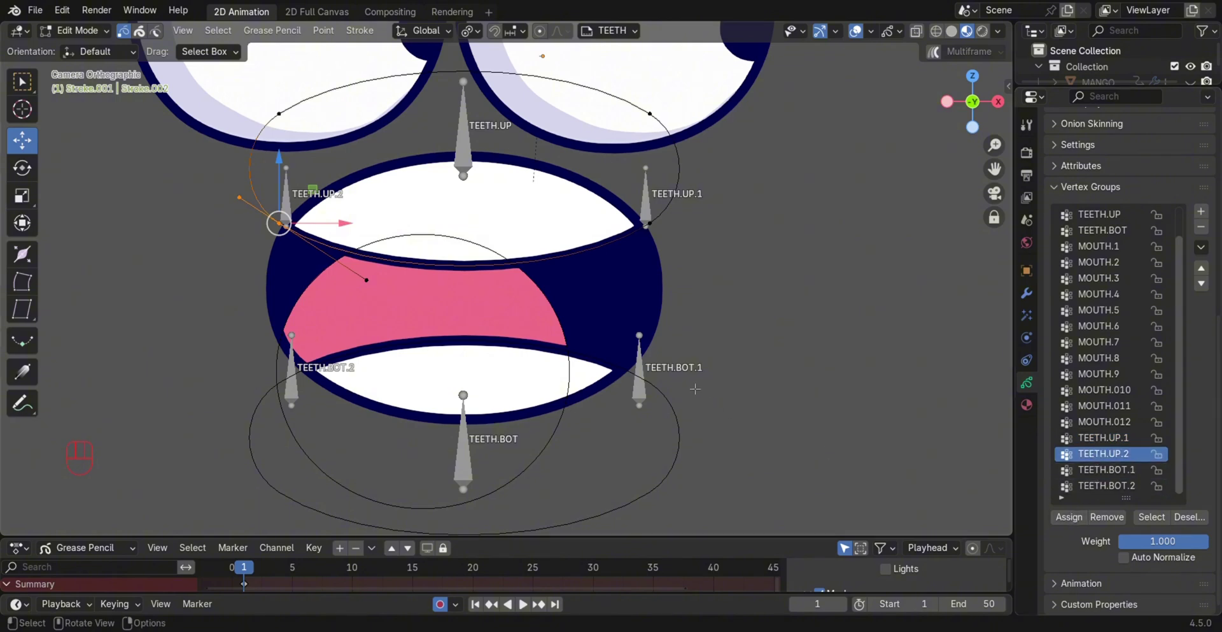
- Assign the two lowest curve points of the lower teeth to the TEETH.BOT vertex group
{"action": "scroll", "coordinate": [509, 369], "scroll_direction": "down", "scroll_amount": 1}
{"action": "middle_click_drag", "start_coordinate": [332, 460], "coordinate": [334, 410], "text": "shift"}
{"action": "left_click_drag", "start_coordinate": [292, 382], "coordinate": [788, 535]}
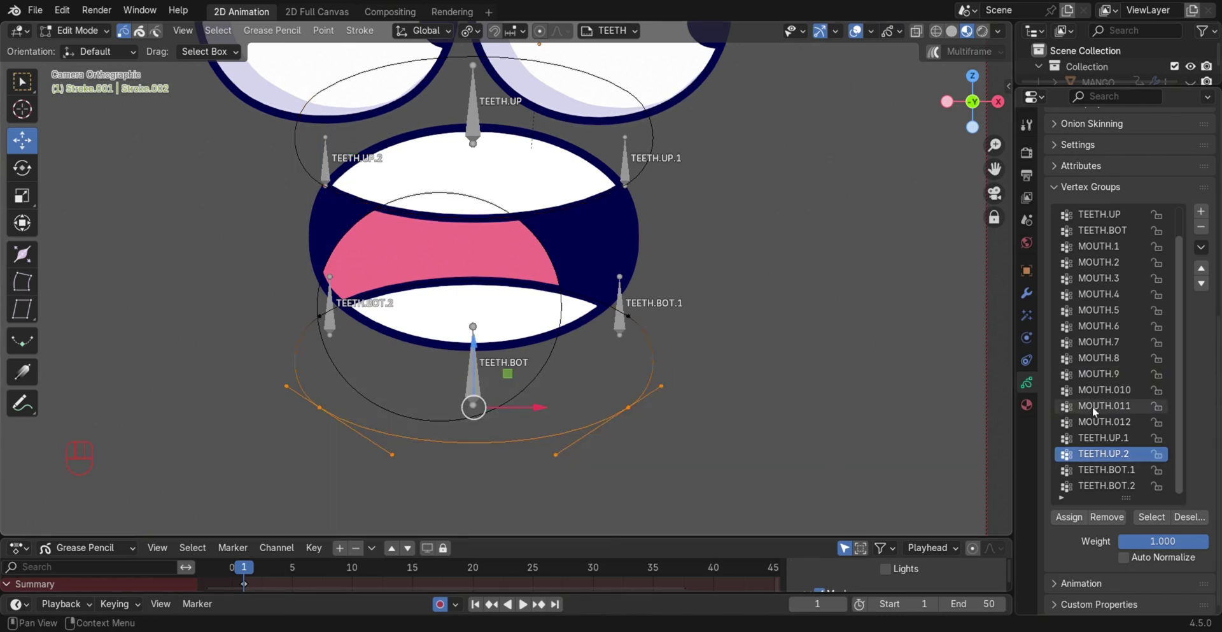
{"action": "scroll", "coordinate": [1105, 311], "scroll_direction": "up", "scroll_amount": 2}
{"action": "left_click", "coordinate": [1109, 259]}
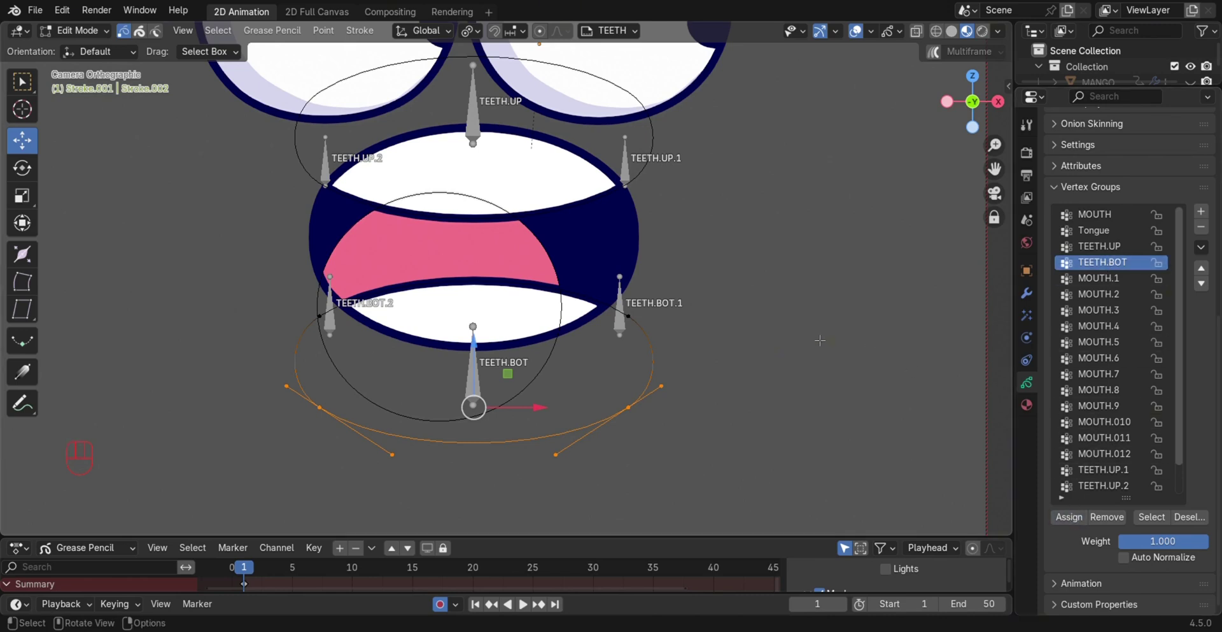
- Assign the lower teeth's right corner point to the TEETH.BOT.1 vertex group and the left corner point to TEETH.BOT.2
{"action": "left_click_drag", "start_coordinate": [597, 278], "coordinate": [656, 341]}
{"action": "scroll", "coordinate": [1155, 379], "scroll_direction": "down", "scroll_amount": 2}
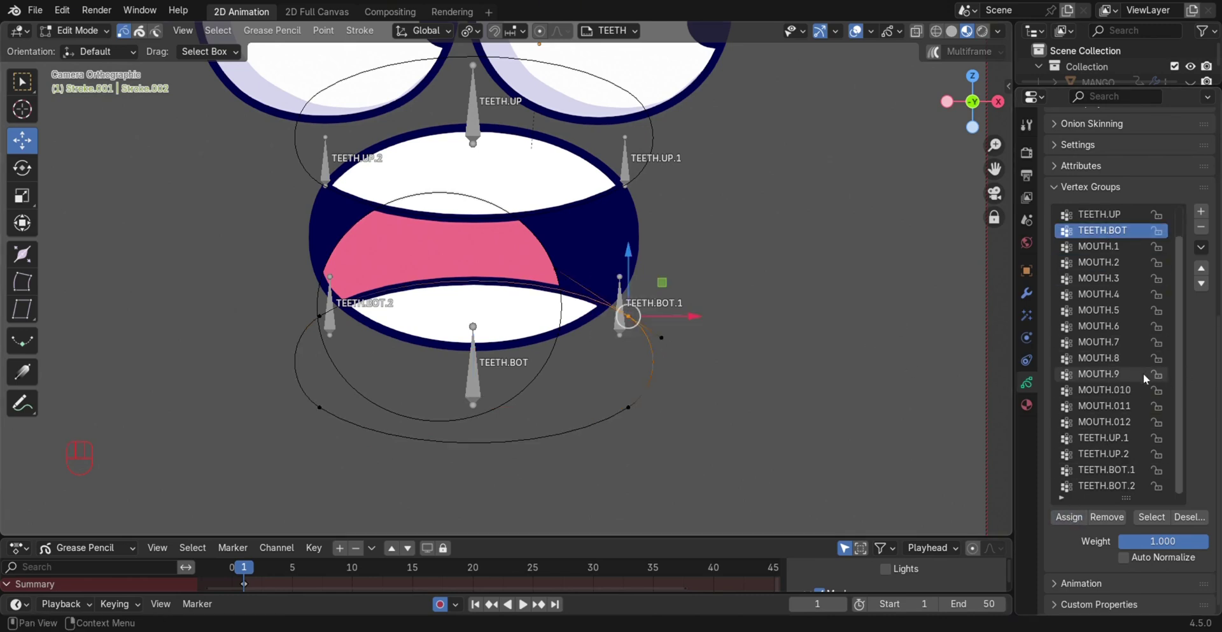
{"action": "left_click", "coordinate": [1115, 470]}
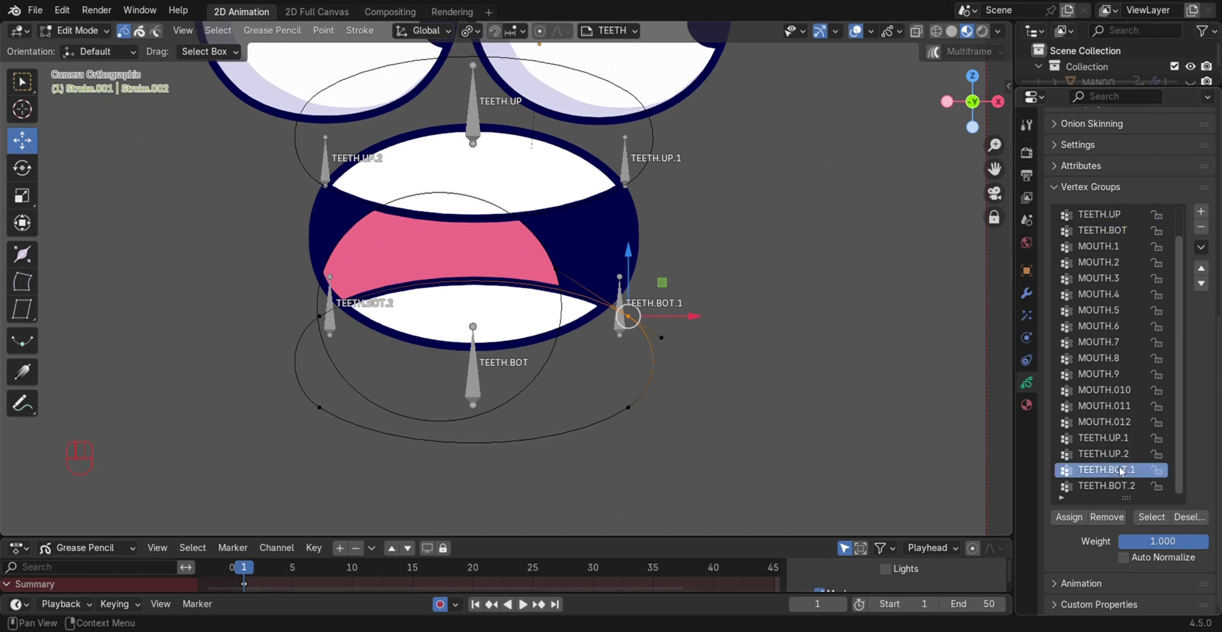
{"action": "left_click", "coordinate": [1072, 518]}
{"action": "left_click_drag", "start_coordinate": [287, 260], "coordinate": [361, 340]}
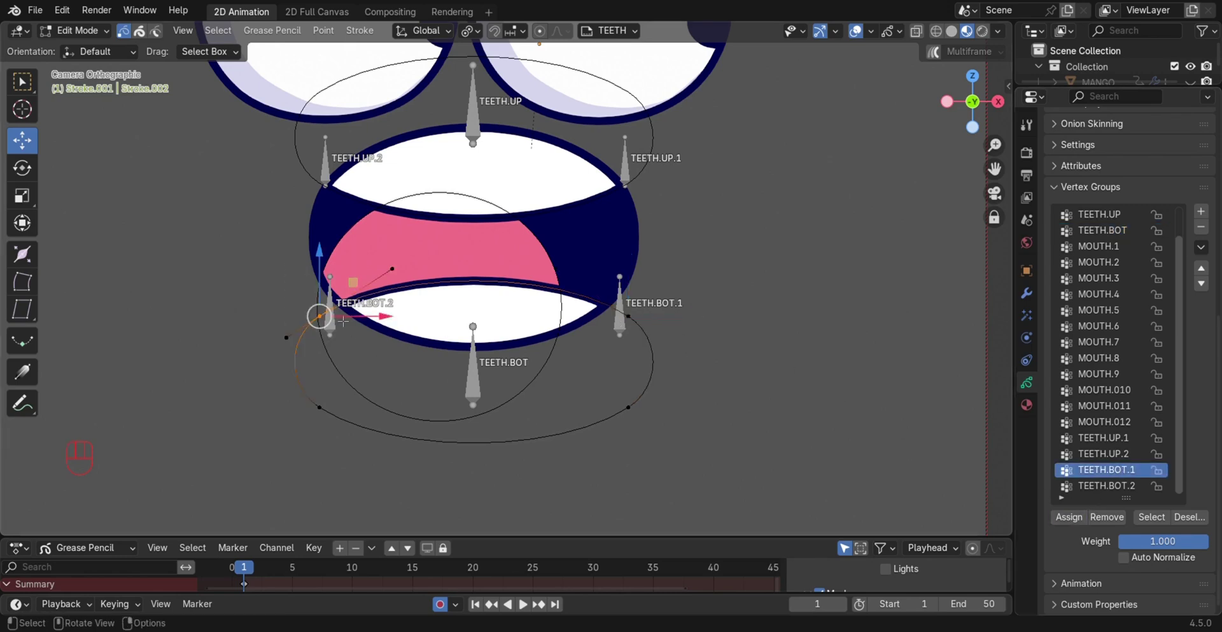
{"action": "left_click", "coordinate": [1102, 484]}
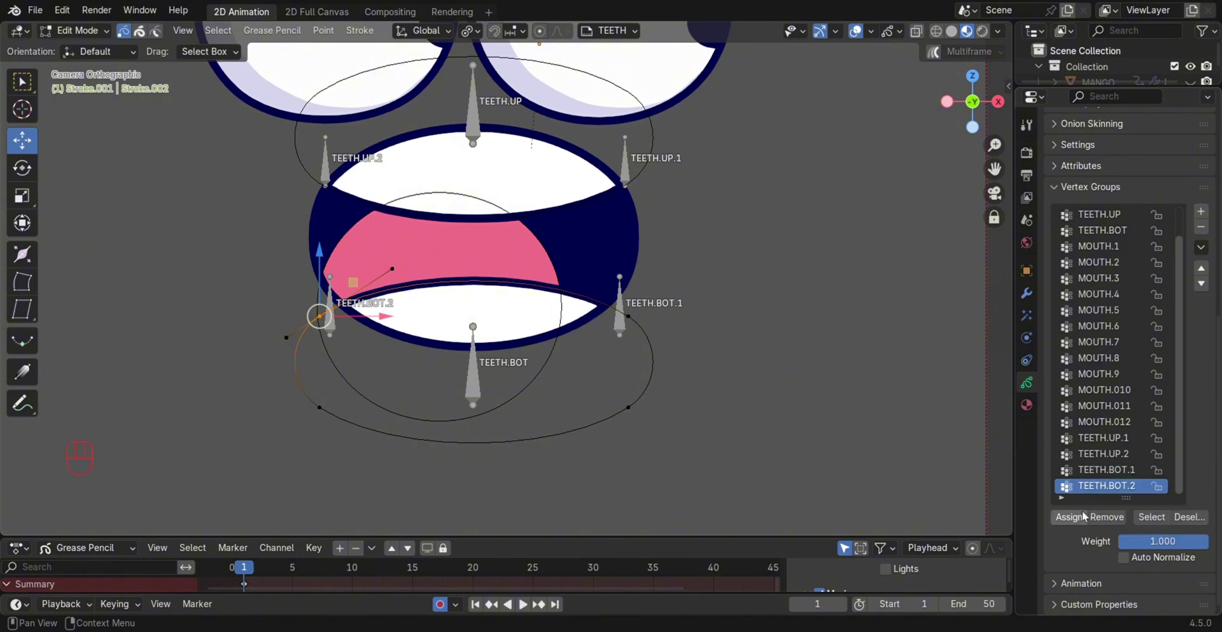
- Return to Object Mode, select the armature and solo the Tongue bone collection instead of TEETH
{"action": "scroll", "coordinate": [666, 113], "scroll_direction": "down", "scroll_amount": 3}
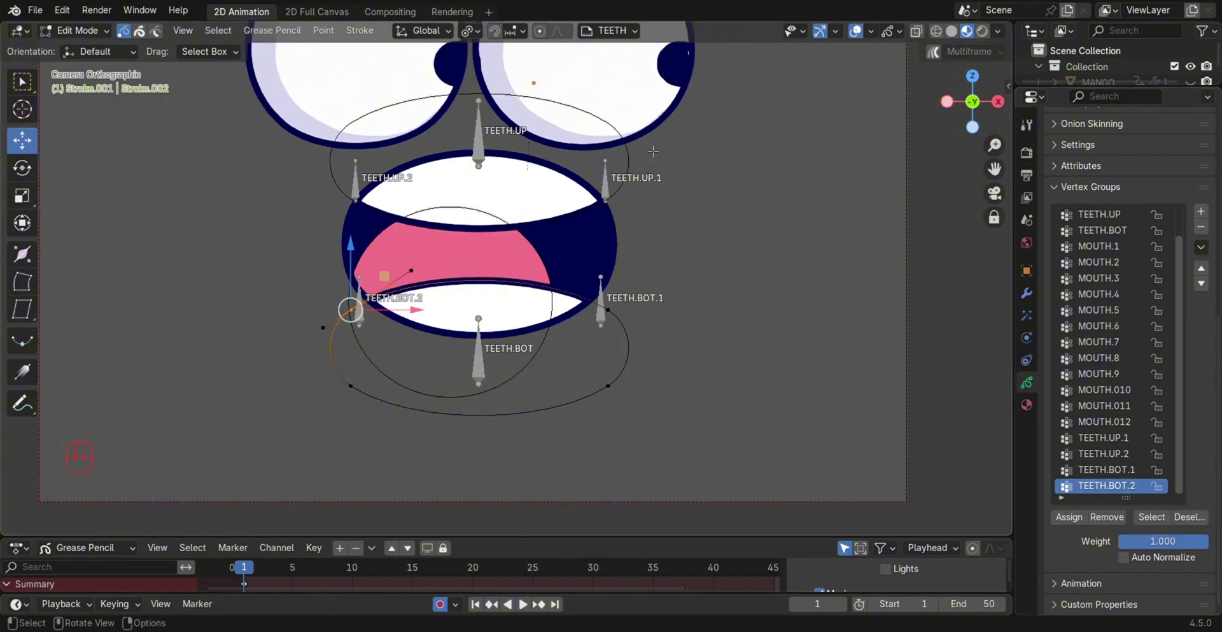
{"action": "middle_click_drag", "start_coordinate": [665, 113], "coordinate": [626, 276], "text": "shift"}
{"action": "left_click", "coordinate": [76, 30]}
{"action": "left_click", "coordinate": [79, 46]}
{"action": "left_click", "coordinate": [483, 250]}
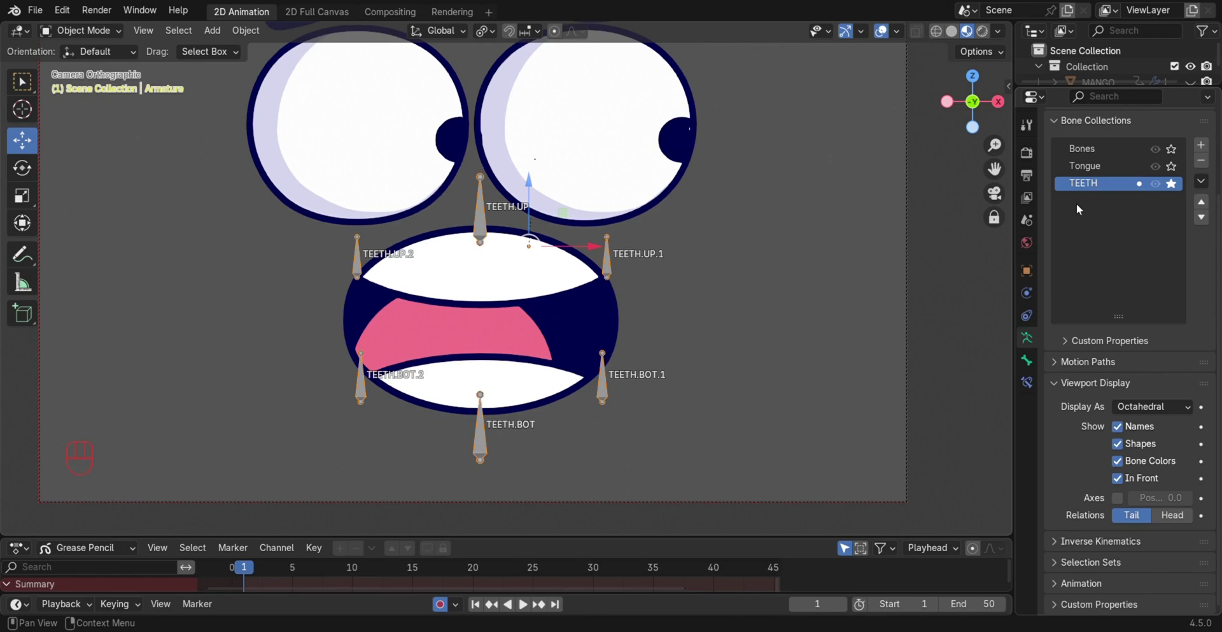
{"action": "left_click", "coordinate": [1171, 183]}
{"action": "left_click", "coordinate": [1172, 166]}
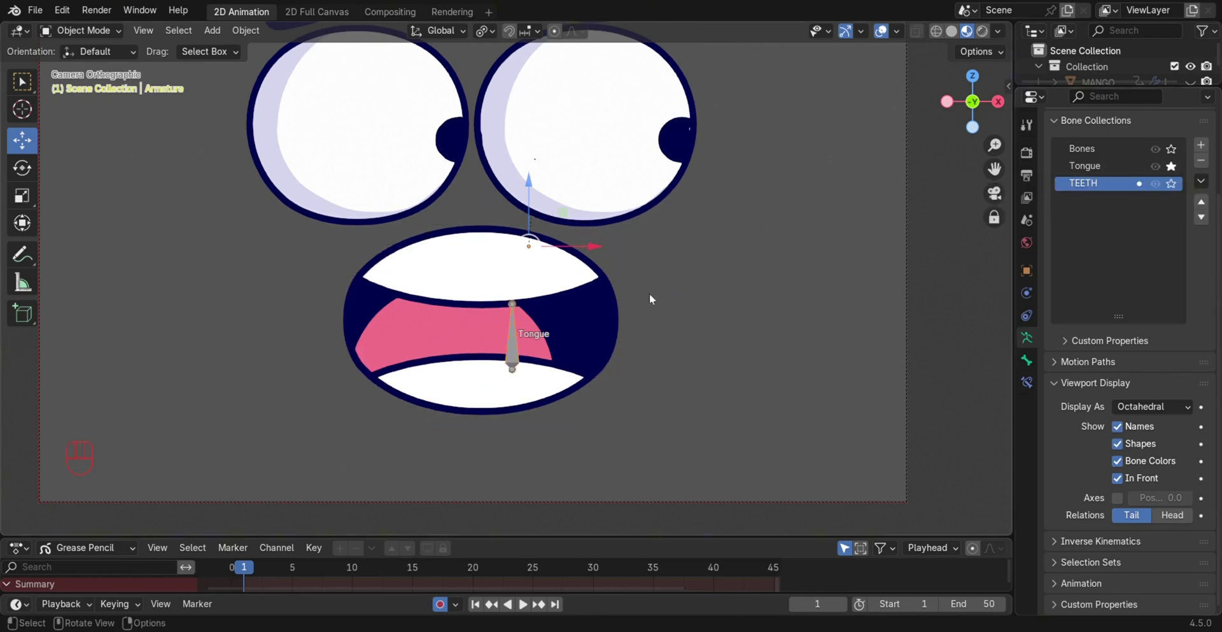
- Edit the mouth object's TONGUE layer and assign all of its points to the Tongue vertex group
{"action": "left_click", "coordinate": [440, 328]}
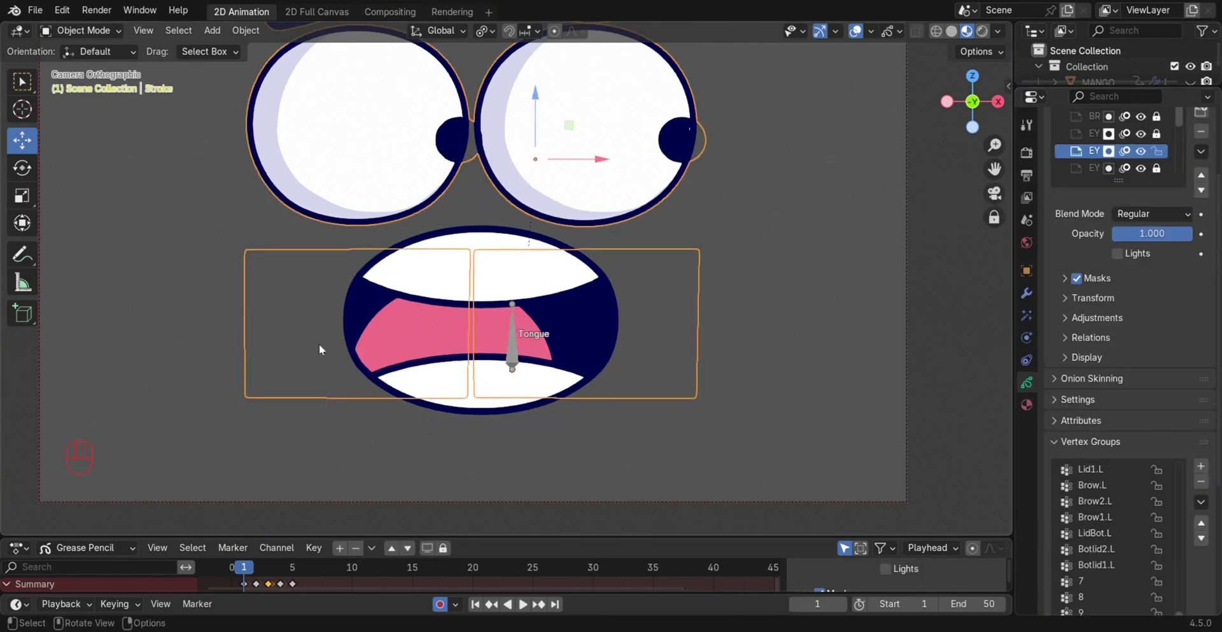
{"action": "left_click", "coordinate": [532, 428]}
{"action": "key", "text": "Tab"}
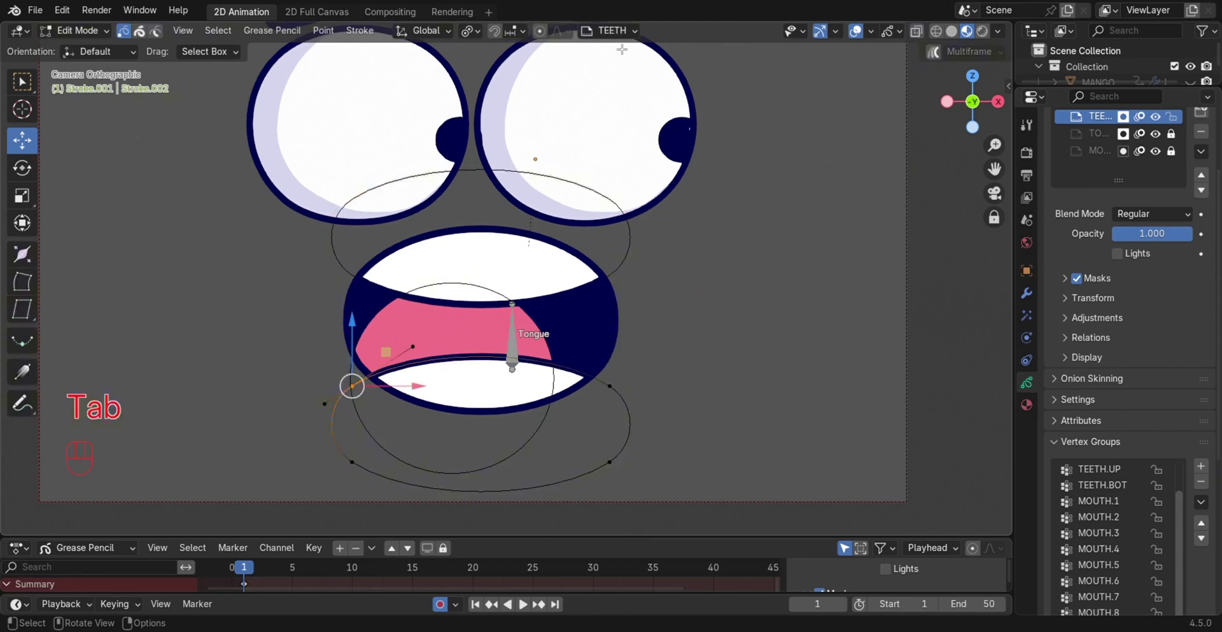
{"action": "left_click", "coordinate": [614, 30]}
{"action": "left_click", "coordinate": [597, 106]}
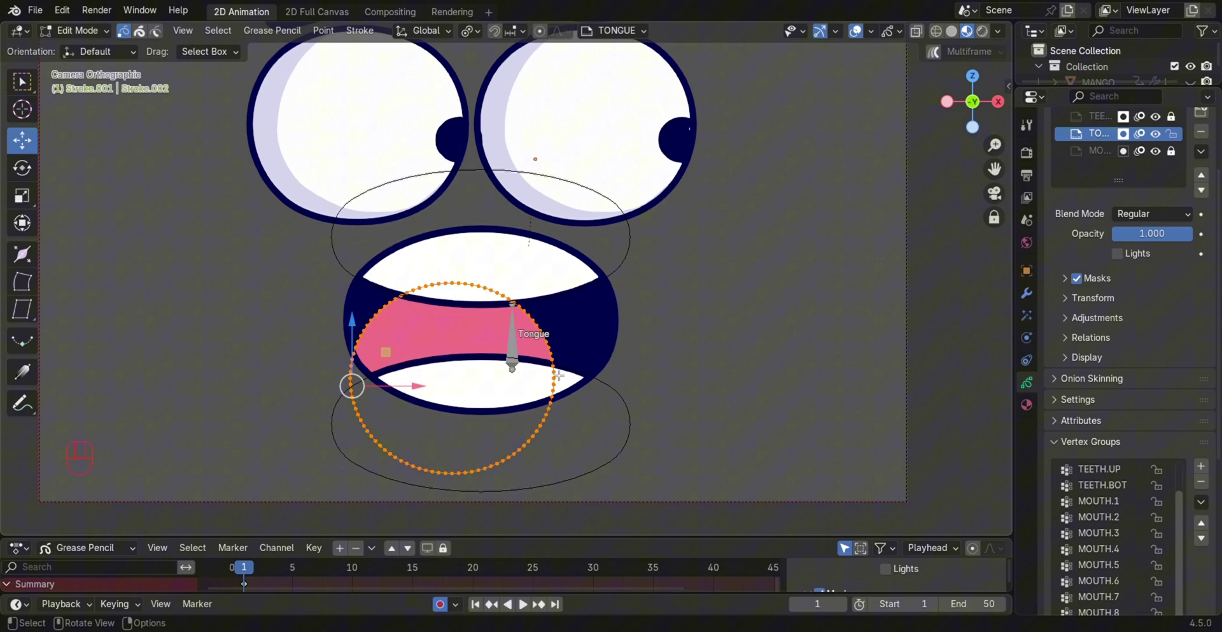
{"action": "scroll", "coordinate": [1133, 340], "scroll_direction": "down", "scroll_amount": 8}
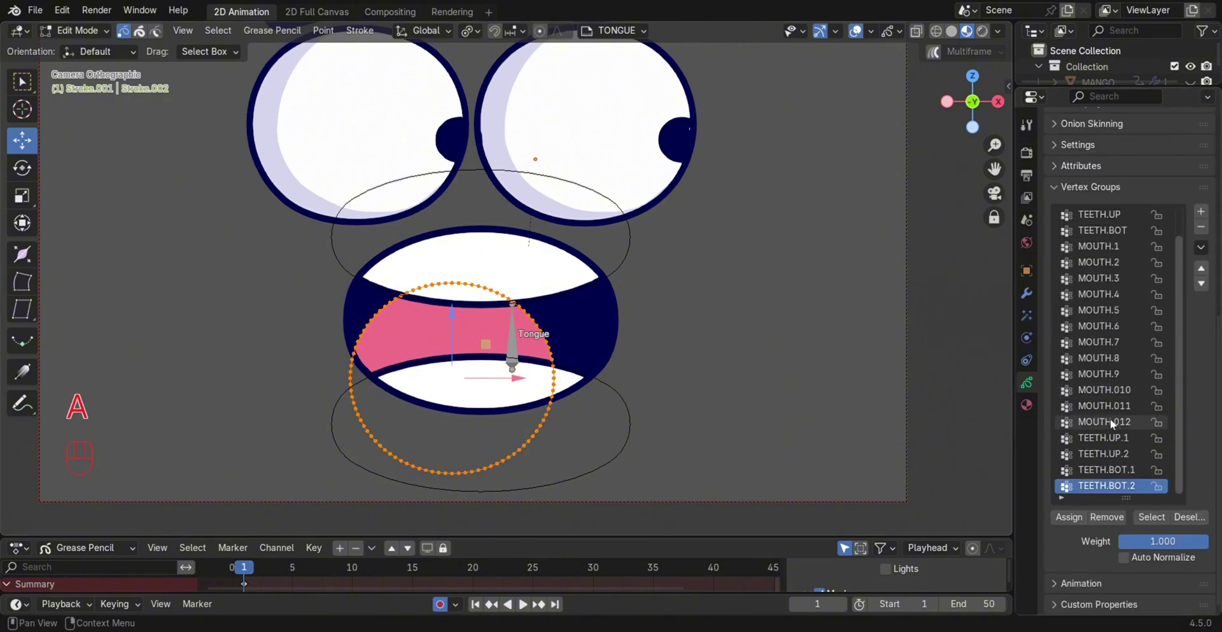
{"action": "scroll", "coordinate": [1111, 413], "scroll_direction": "up", "scroll_amount": 2}
{"action": "left_click", "coordinate": [1100, 230]}
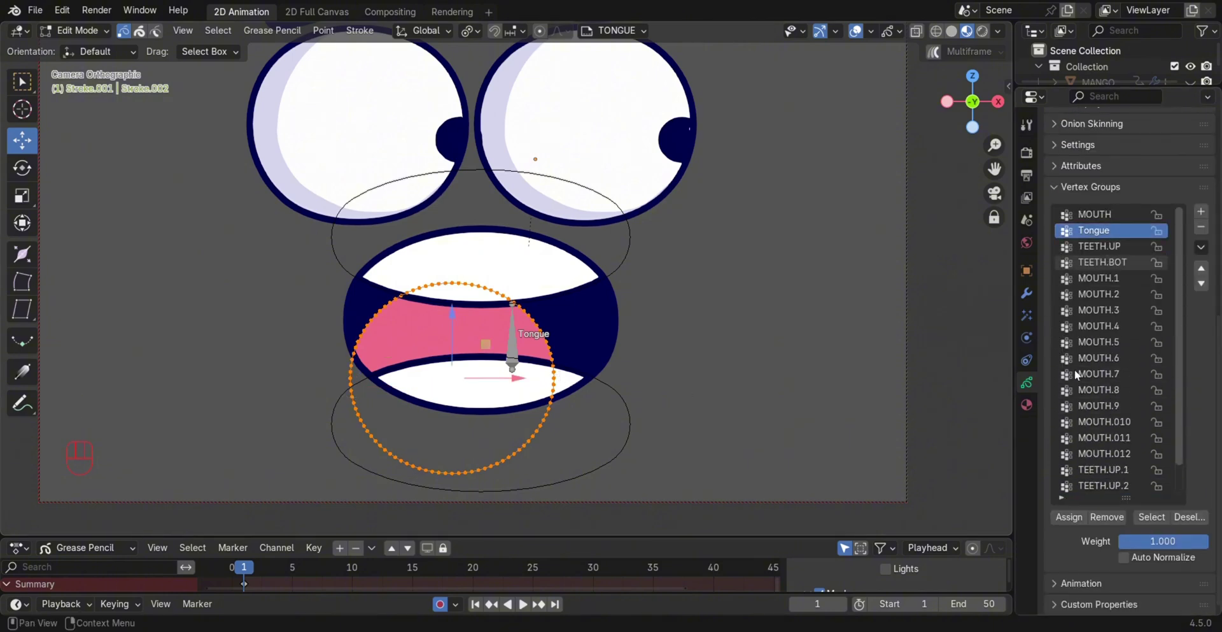
{"action": "left_click", "coordinate": [1070, 517]}
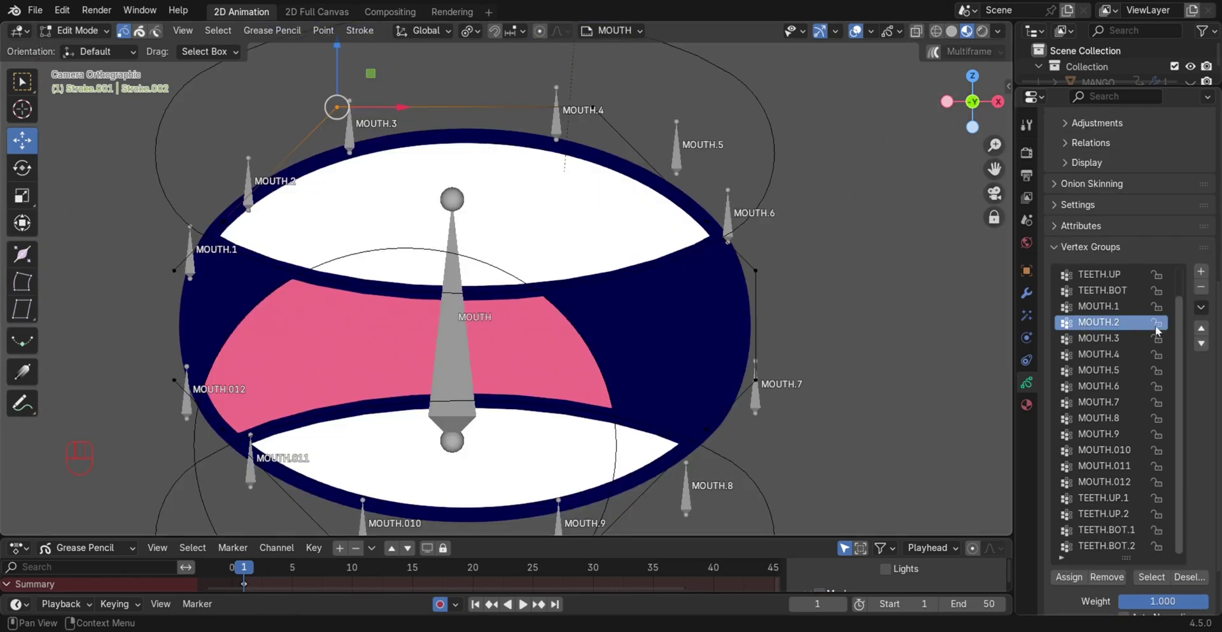
- Assign the mouth shape's top-left point to MOUTH.3, its top-right point to MOUTH.4, and the point below that to MOUTH.5
{"action": "left_click", "coordinate": [1099, 338]}
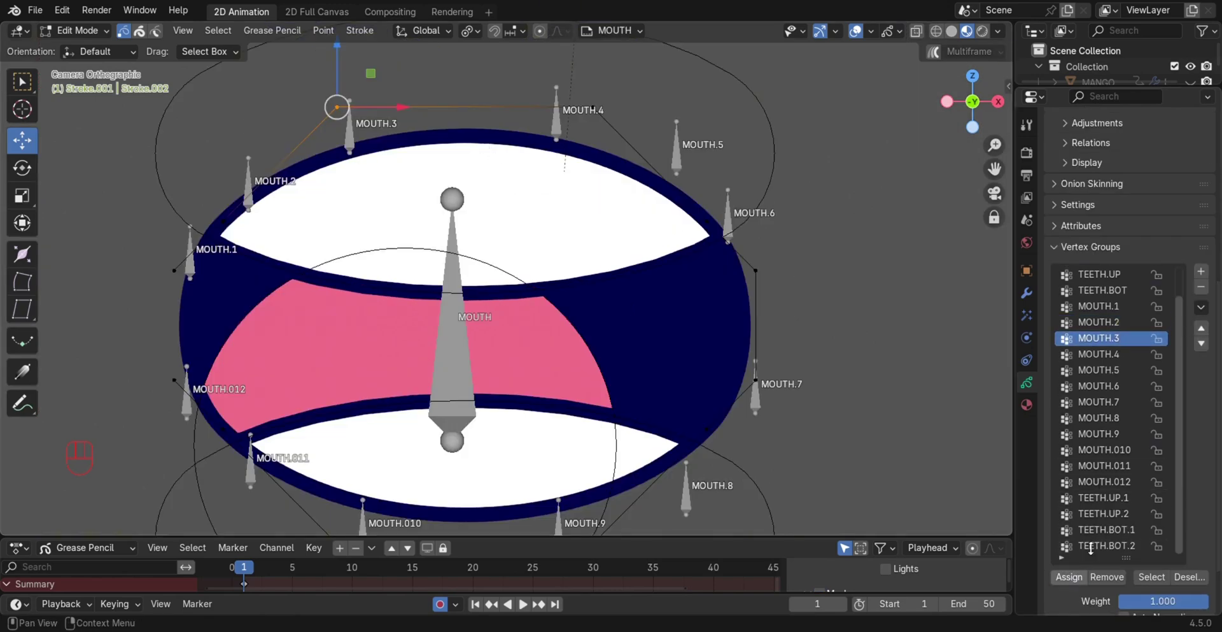
{"action": "scroll", "coordinate": [1091, 549], "scroll_direction": "down", "scroll_amount": 3}
{"action": "left_click", "coordinate": [592, 107]}
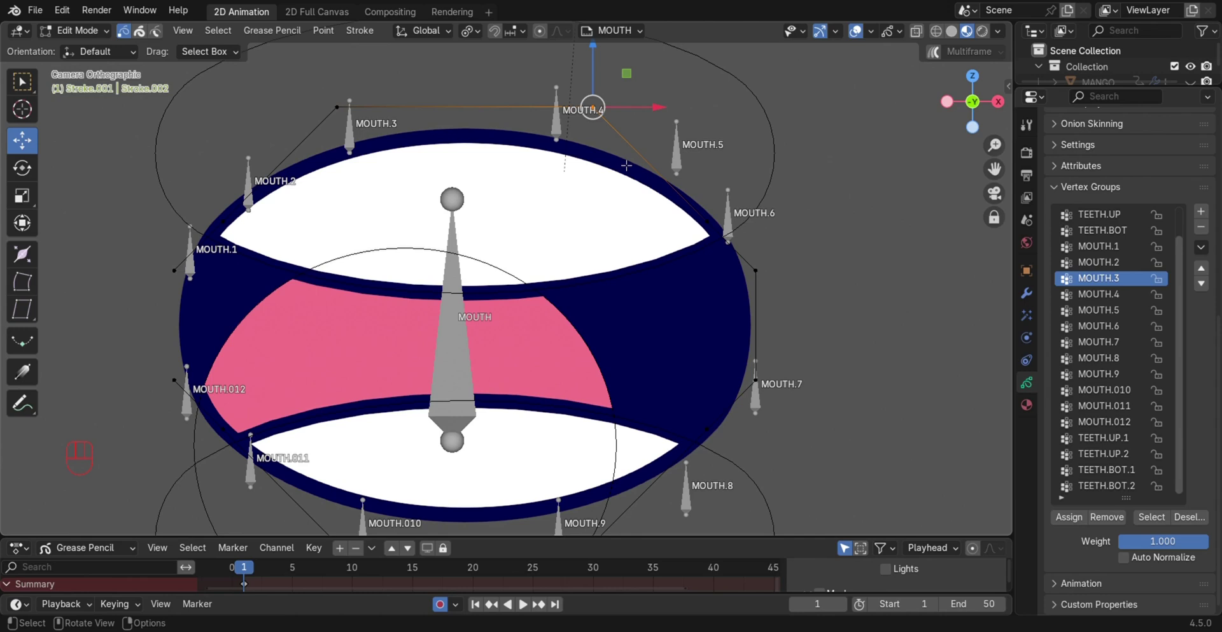
{"action": "left_click", "coordinate": [1096, 293]}
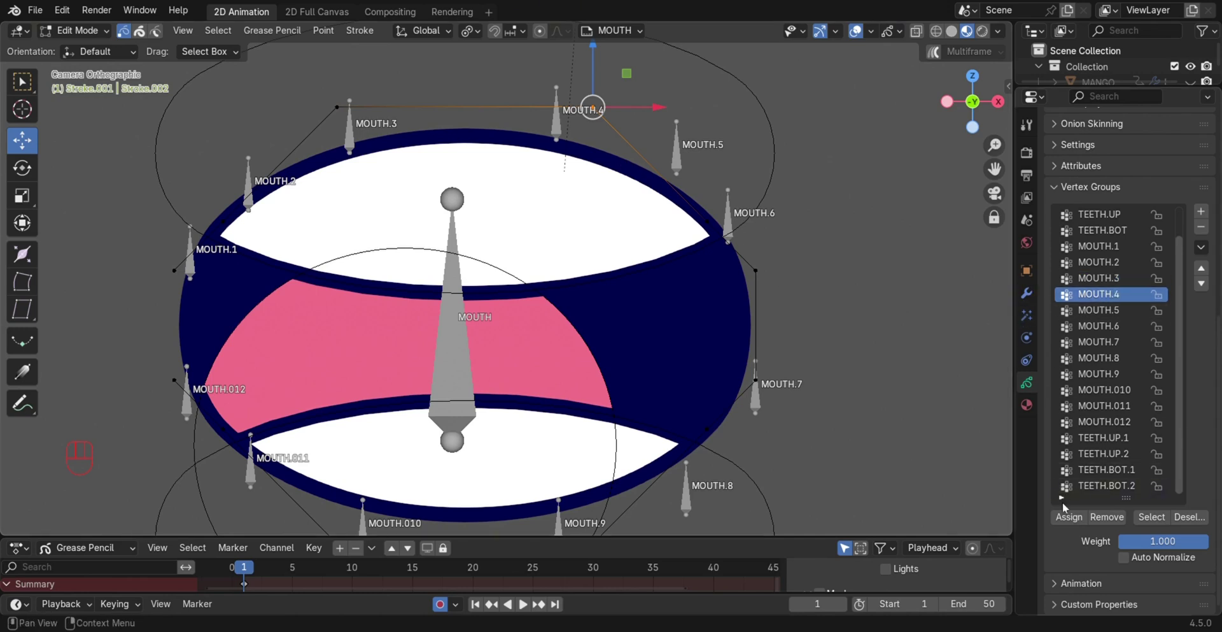
{"action": "mouse_move", "coordinate": [663, 165]}
{"action": "left_mouse_down"}
{"action": "mouse_move", "coordinate": [760, 259]}
{"action": "mouse_move", "coordinate": [712, 242]}
{"action": "left_mouse_up"}
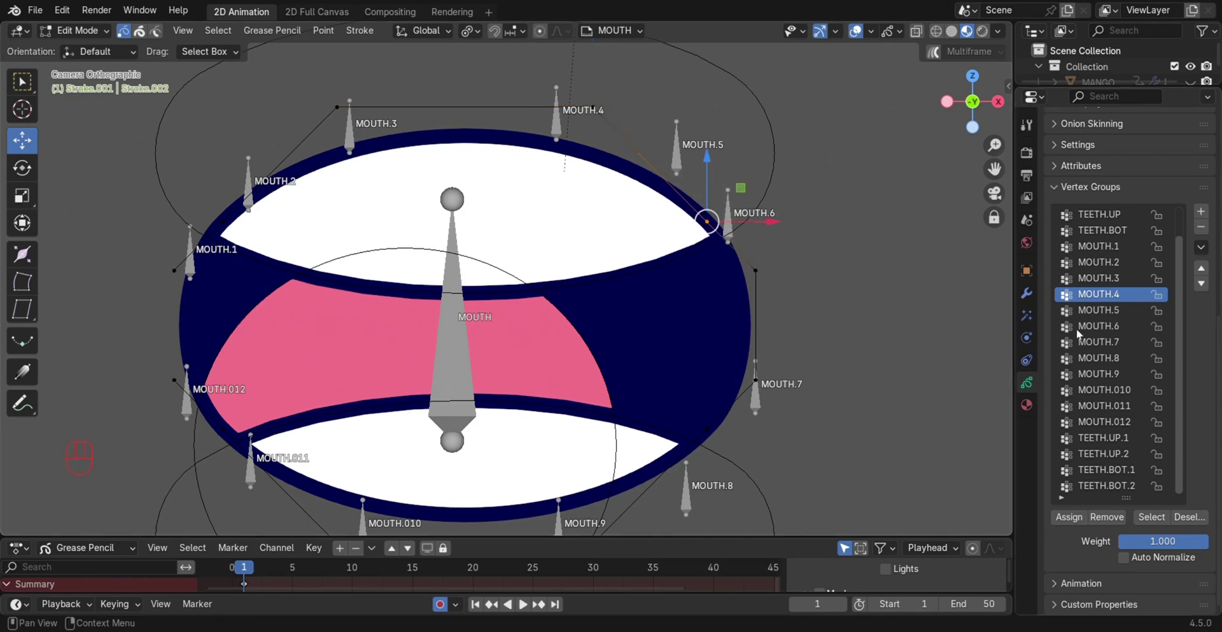
{"action": "left_click", "coordinate": [1099, 311]}
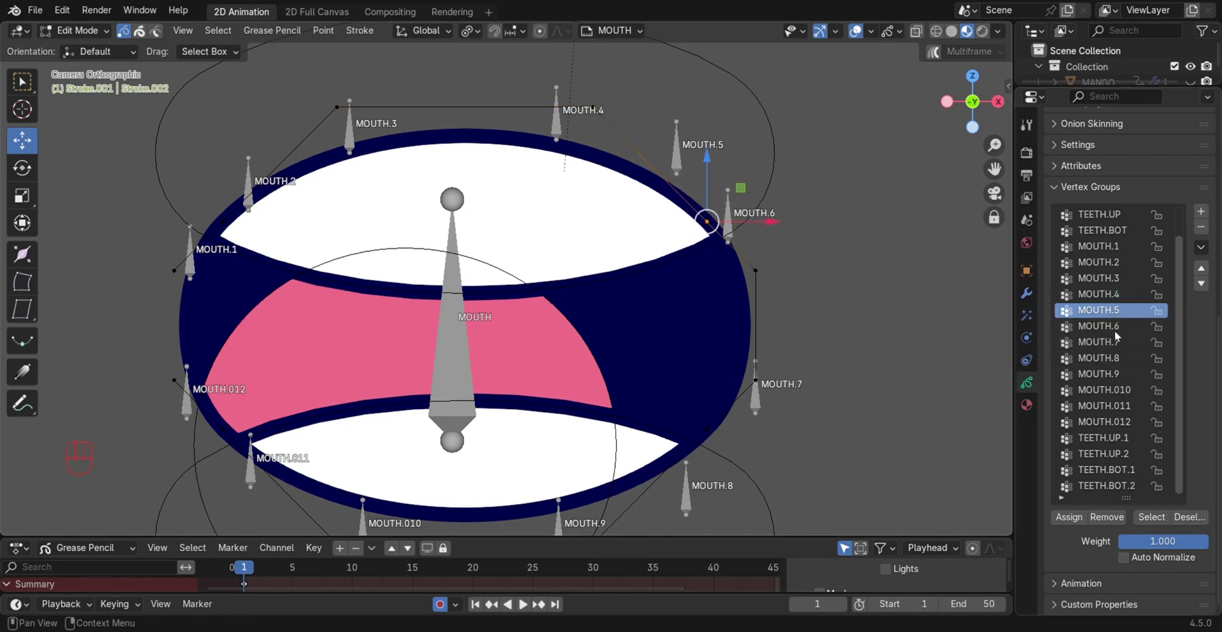
{"action": "left_click", "coordinate": [1076, 518]}
- Assign the mouth shape's upper right-side point to the MOUTH.6 vertex group and the lower right-side point to MOUTH.7
{"action": "left_click", "coordinate": [755, 270]}
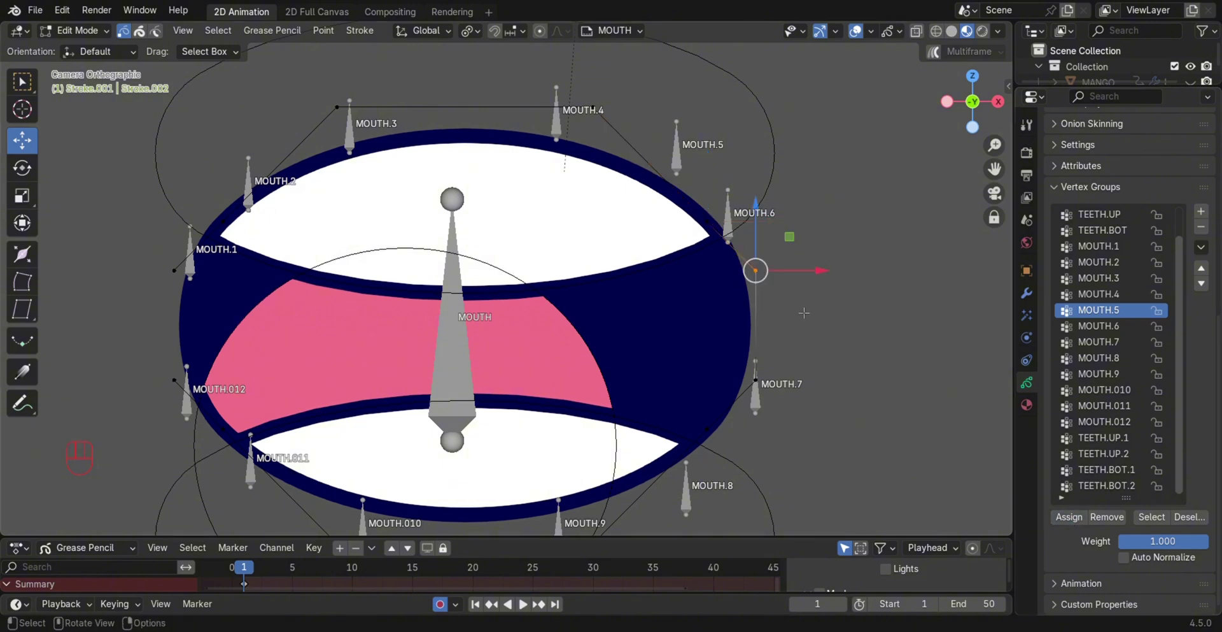
{"action": "left_click", "coordinate": [1099, 326]}
{"action": "left_click_drag", "start_coordinate": [709, 316], "coordinate": [804, 420]}
{"action": "left_click", "coordinate": [1099, 341]}
{"action": "left_click", "coordinate": [1070, 517]}
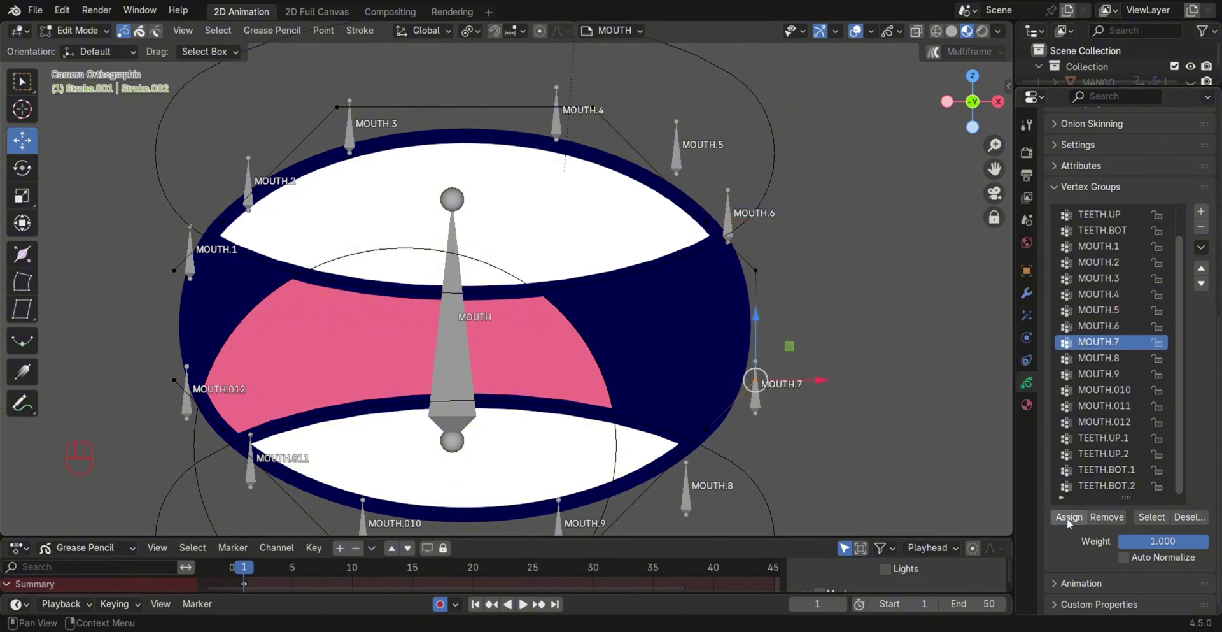
- Assign the mouth shape's remaining lower points, going round from right to left, to the MOUTH.8 through MOUTH.012 vertex groups
{"action": "middle_click_drag", "start_coordinate": [706, 428], "coordinate": [729, 325], "text": "shift"}
{"action": "left_click", "coordinate": [729, 325]}
{"action": "left_click", "coordinate": [1099, 358]}
{"action": "left_click_drag", "start_coordinate": [582, 348], "coordinate": [654, 477]}
{"action": "left_click", "coordinate": [1105, 405]}
{"action": "middle_click_drag", "start_coordinate": [196, 276], "coordinate": [248, 240], "text": "shift"}
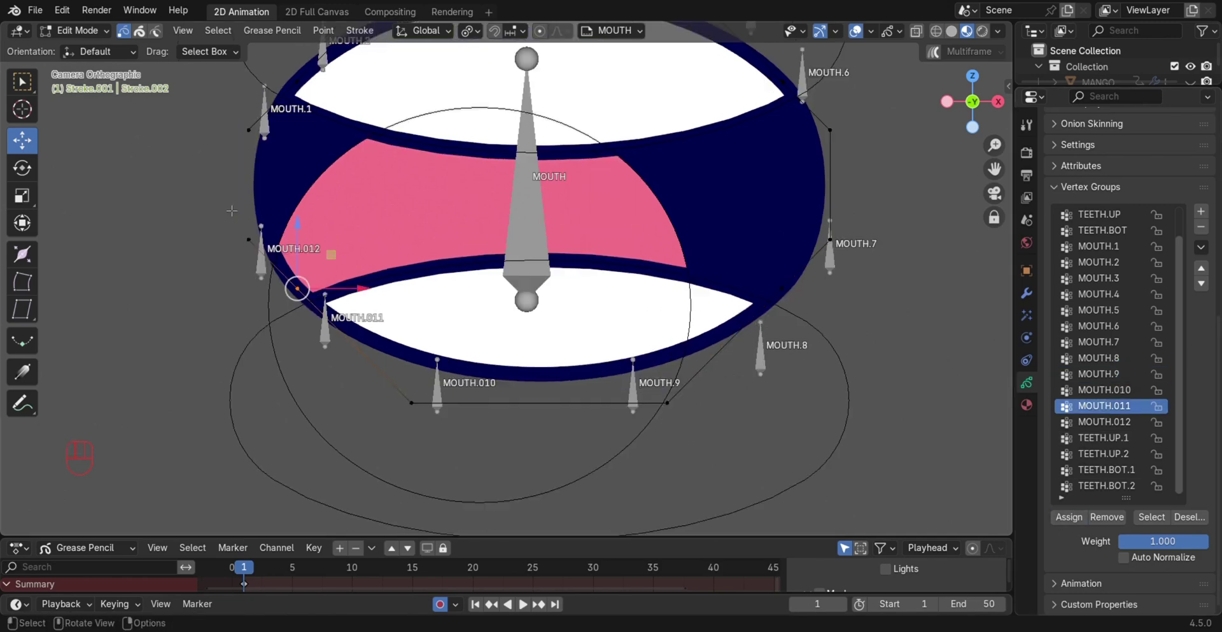
{"action": "left_click", "coordinate": [248, 239]}
{"action": "left_click", "coordinate": [1104, 422]}
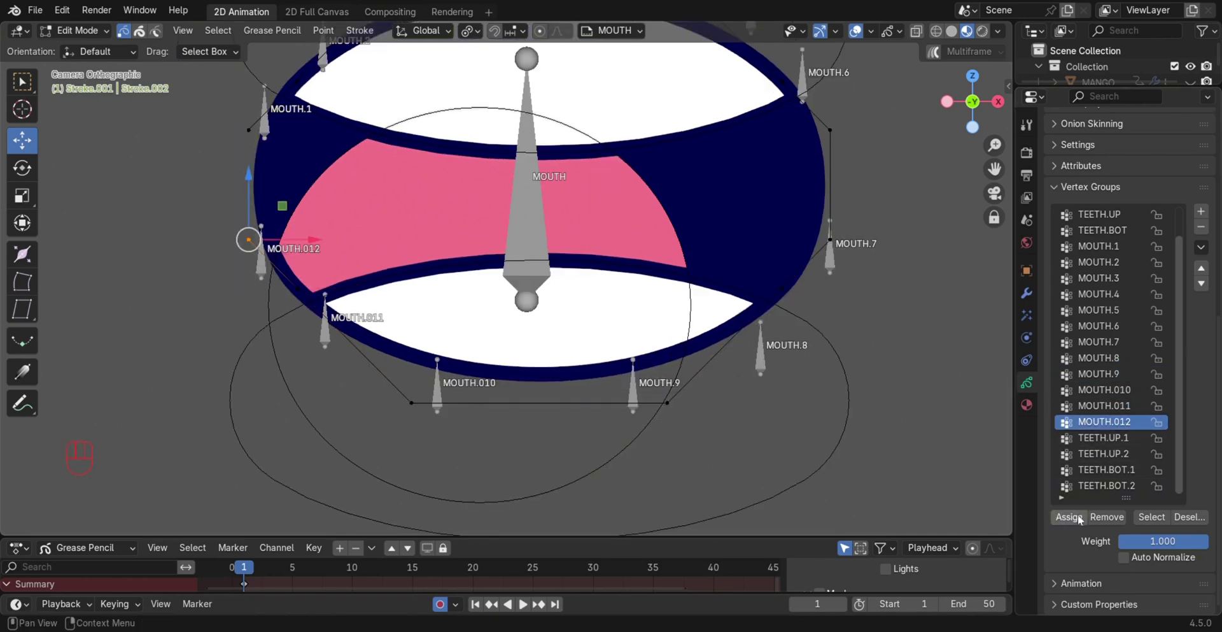
{"action": "left_click", "coordinate": [1070, 517]}
- Test the mouth binding by moving the armature's main MOUTH bone in Pose Mode, and undo the move
{"action": "scroll", "coordinate": [640, 292], "scroll_direction": "down", "scroll_amount": 3}
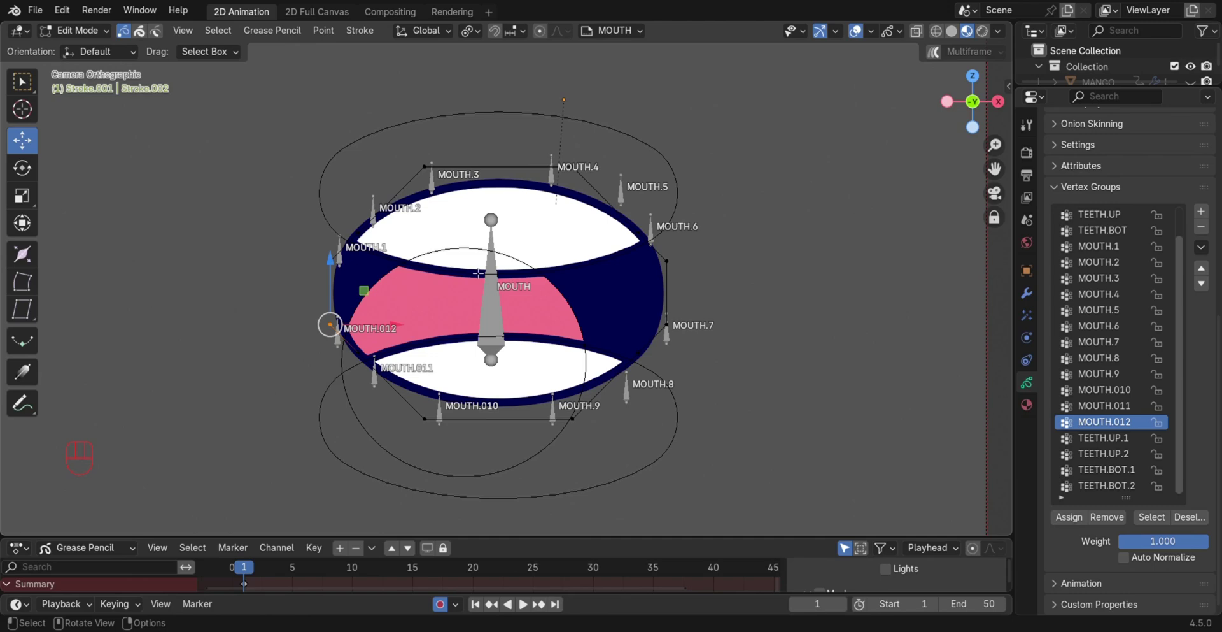
{"action": "key", "text": "Tab"}
{"action": "left_click", "coordinate": [494, 308]}
{"action": "key", "text": "ctrl+Tab"}
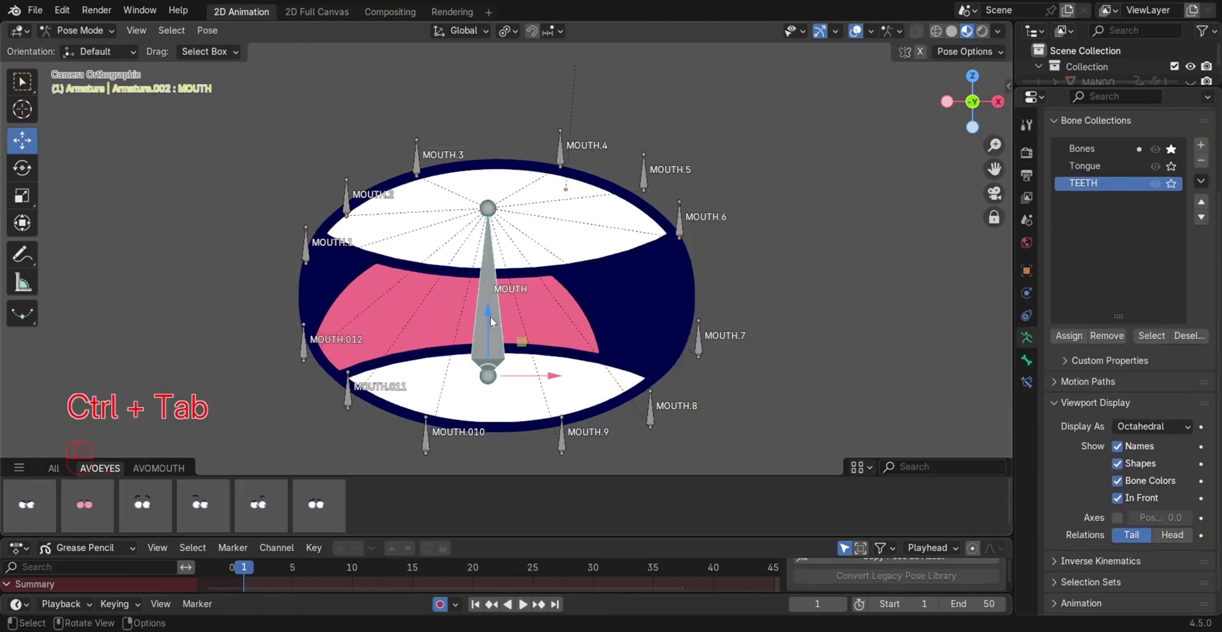
{"action": "mouse_move", "coordinate": [495, 350]}
{"action": "left_mouse_down"}
{"action": "mouse_move", "coordinate": [499, 369]}
{"action": "mouse_move", "coordinate": [543, 333]}
{"action": "mouse_move", "coordinate": [513, 301]}
{"action": "left_mouse_up"}
{"action": "key", "text": "ctrl+z"}
{"action": "key", "text": "ctrl+z"}
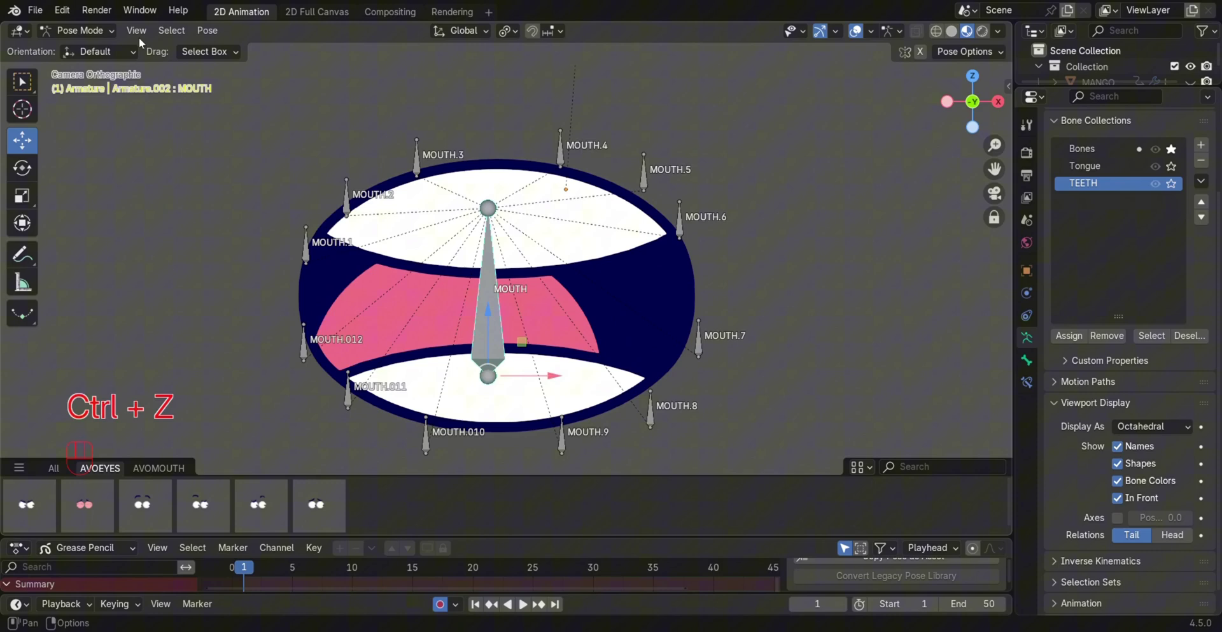
- Return to Object Mode, select the mouth drawing, enter its Edit Mode and make the OUTLINE layer active
{"action": "left_click", "coordinate": [77, 30]}
{"action": "left_click", "coordinate": [80, 47]}
{"action": "left_click", "coordinate": [407, 246]}
{"action": "left_click", "coordinate": [77, 30]}
{"action": "left_click", "coordinate": [80, 63]}
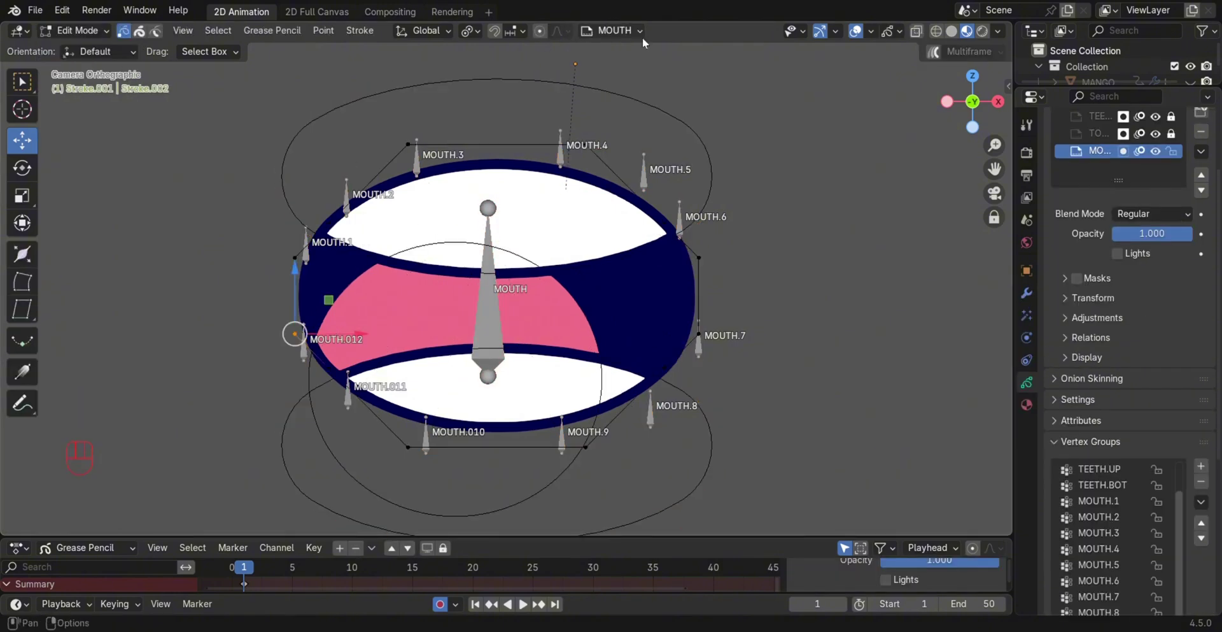
{"action": "left_click", "coordinate": [636, 30]}
{"action": "left_click", "coordinate": [547, 63]}
- Assign the outline's upper-left and top points in order to the MOUTH.1 through MOUTH.4 vertex groups
{"action": "left_click", "coordinate": [294, 258]}
{"action": "scroll", "coordinate": [1119, 395], "scroll_direction": "down", "scroll_amount": 8}
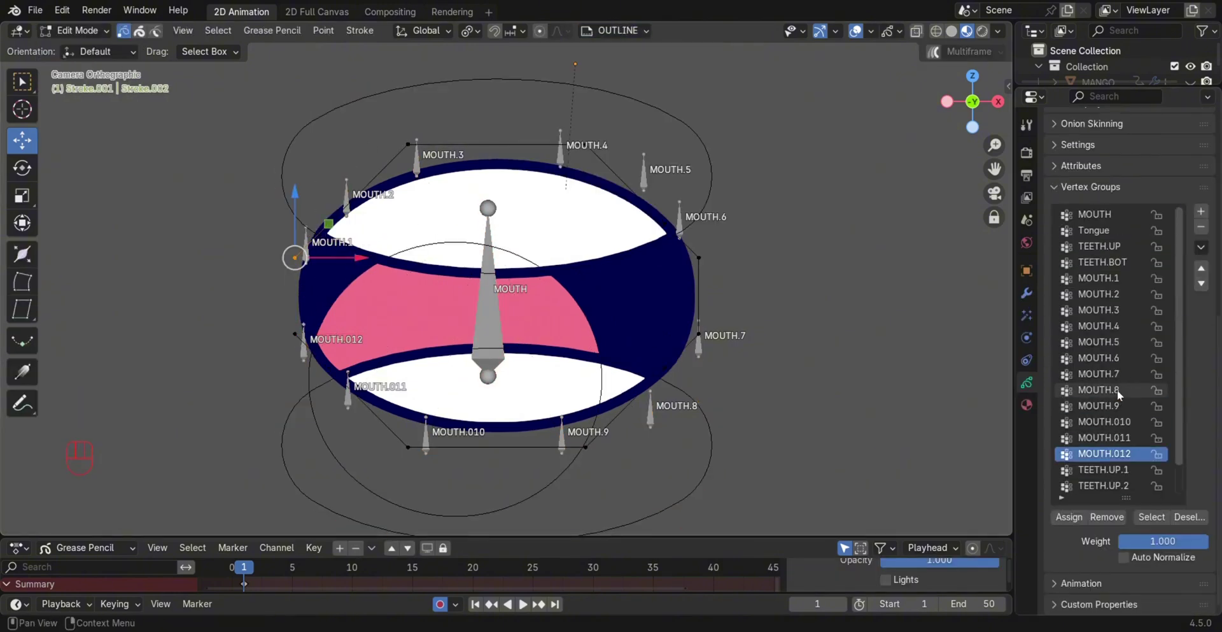
{"action": "left_click", "coordinate": [1111, 278]}
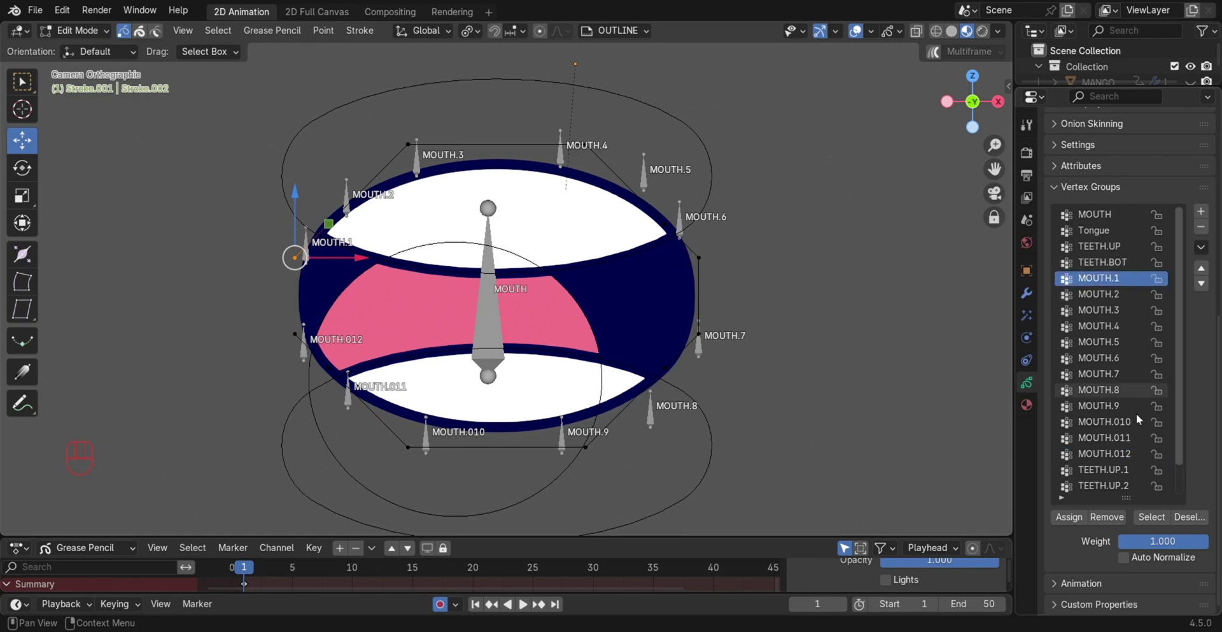
{"action": "left_click", "coordinate": [1076, 517]}
{"action": "left_click", "coordinate": [1099, 309]}
{"action": "left_click", "coordinate": [586, 145]}
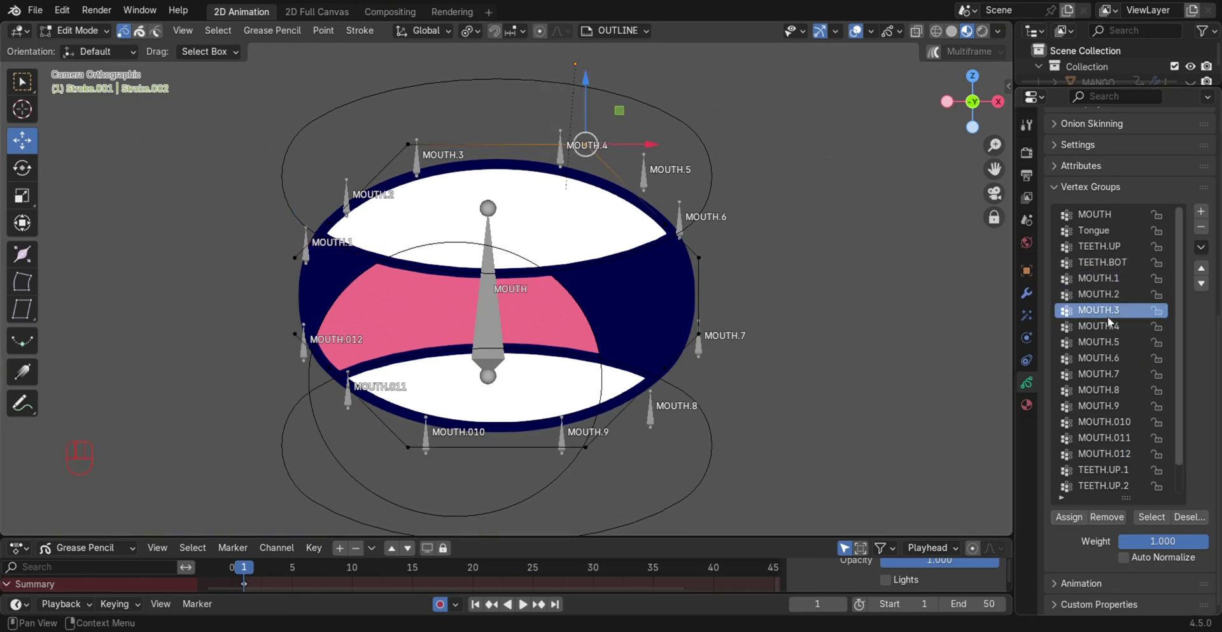
{"action": "left_click", "coordinate": [1076, 517]}
- Assign the outline's upper right-side point to the MOUTH.6 vertex group and its lower right-side point to MOUTH.7
{"action": "left_click", "coordinate": [1099, 357]}
{"action": "left_click_drag", "start_coordinate": [652, 305], "coordinate": [740, 364]}
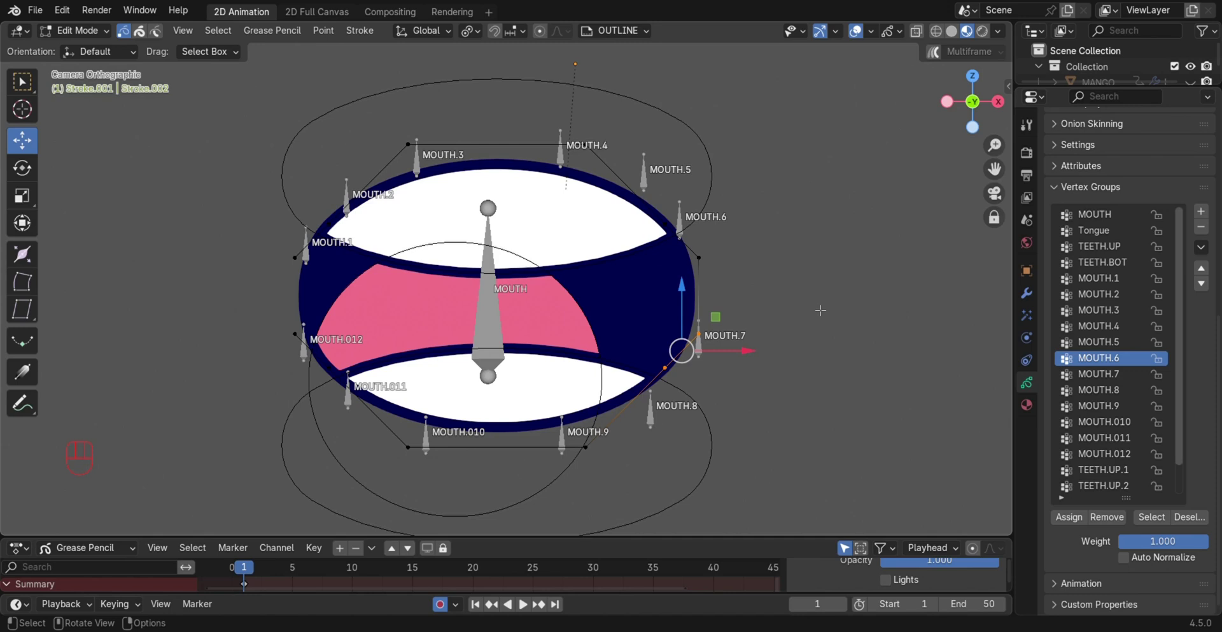
{"action": "left_click_drag", "start_coordinate": [830, 278], "coordinate": [678, 355]}
{"action": "left_click", "coordinate": [1100, 374]}
{"action": "left_click", "coordinate": [1075, 516]}
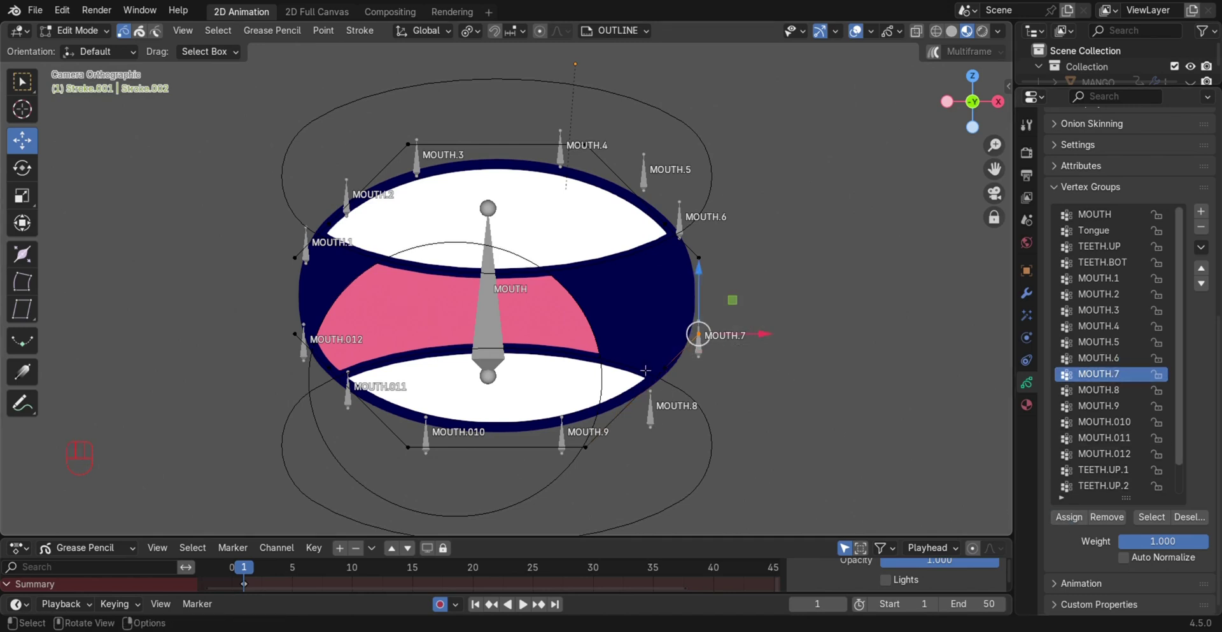
- Assign the outline's remaining lower points, from right to left, to the MOUTH.8 through MOUTH.012 vertex groups
{"action": "left_click", "coordinate": [662, 368]}
{"action": "left_click", "coordinate": [1100, 389]}
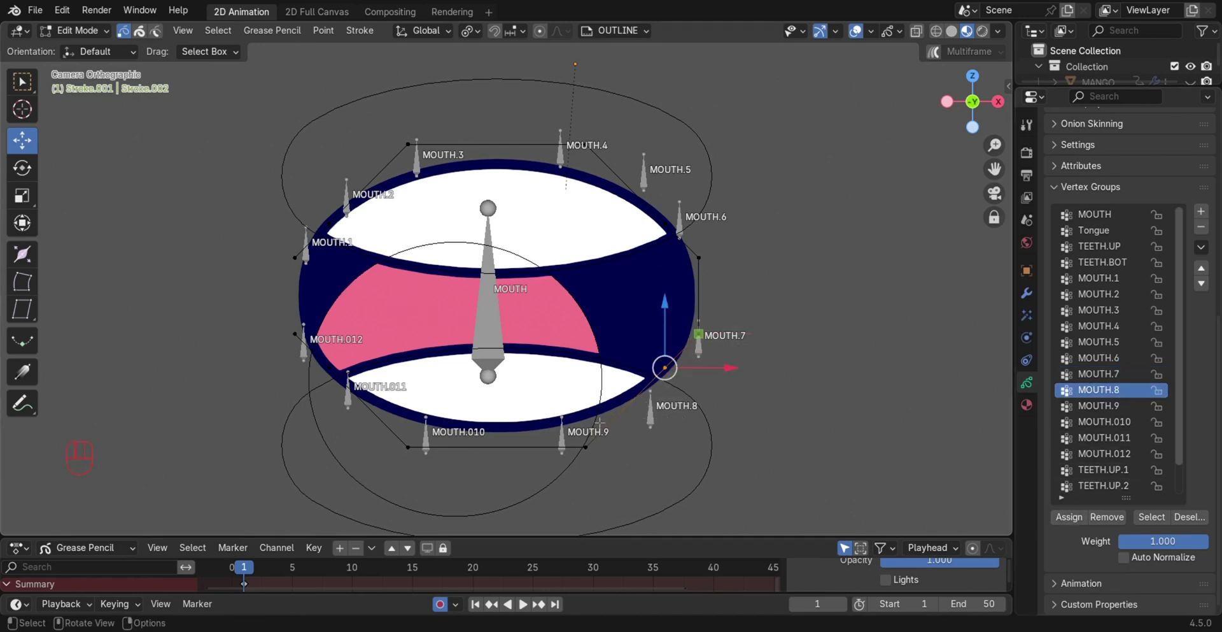
{"action": "left_click", "coordinate": [585, 447]}
{"action": "left_click", "coordinate": [1100, 405]}
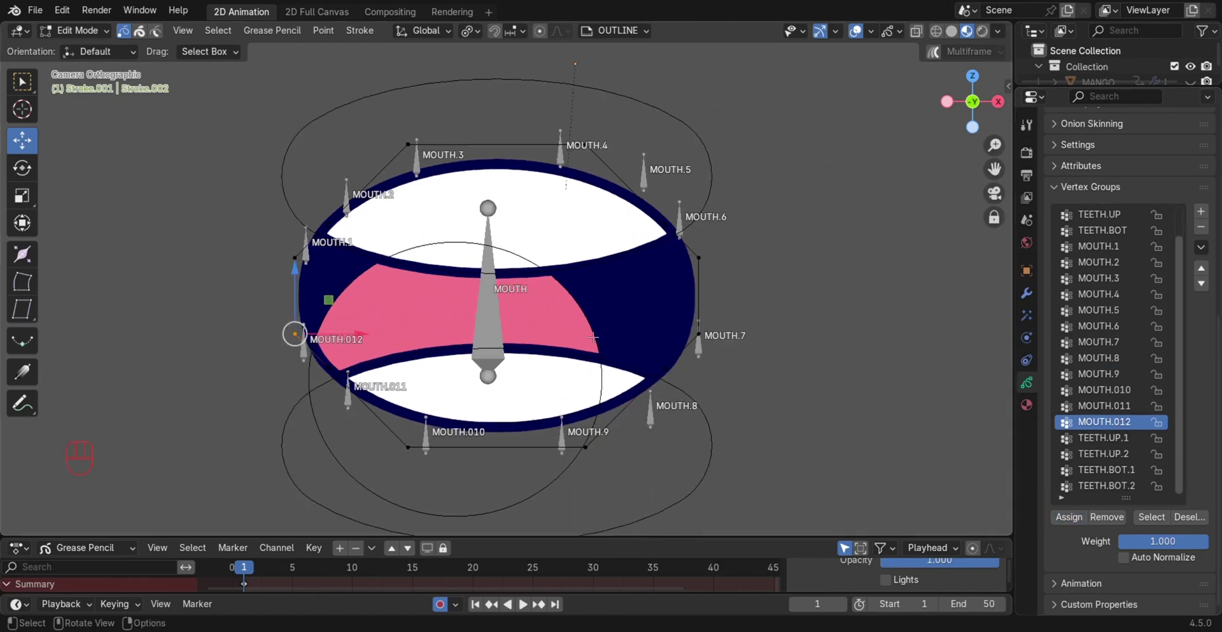
- Switch to the armature's Pose Mode, test the outline by moving the main MOUTH bone, and undo the move
{"action": "key", "text": "Tab"}
{"action": "left_click", "coordinate": [490, 321]}
{"action": "key", "text": "ctrl+Tab"}
{"action": "mouse_move", "coordinate": [491, 363]}
{"action": "left_mouse_down"}
{"action": "mouse_move", "coordinate": [492, 328]}
{"action": "mouse_move", "coordinate": [493, 347]}
{"action": "left_mouse_up"}
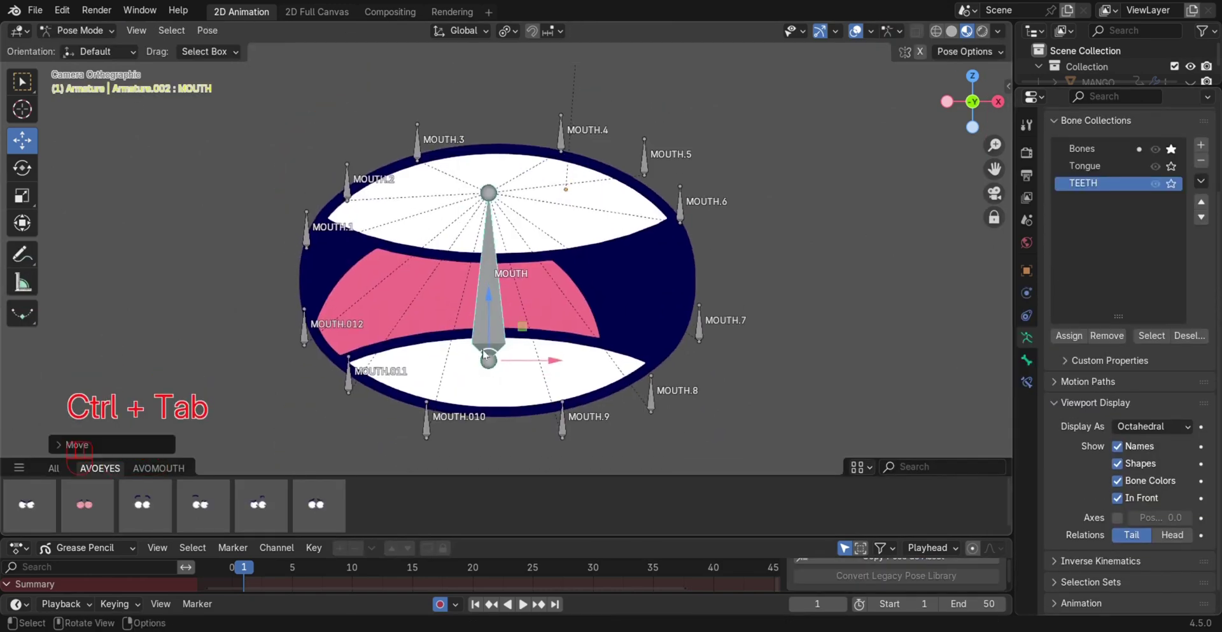
{"action": "key", "text": "ctrl+z"}
- Pose the mouth's upper-right side by moving the MOUTH.4, MOUTH.6 and MOUTH.5 bones up and outward
{"action": "left_click_drag", "start_coordinate": [554, 164], "coordinate": [564, 98]}
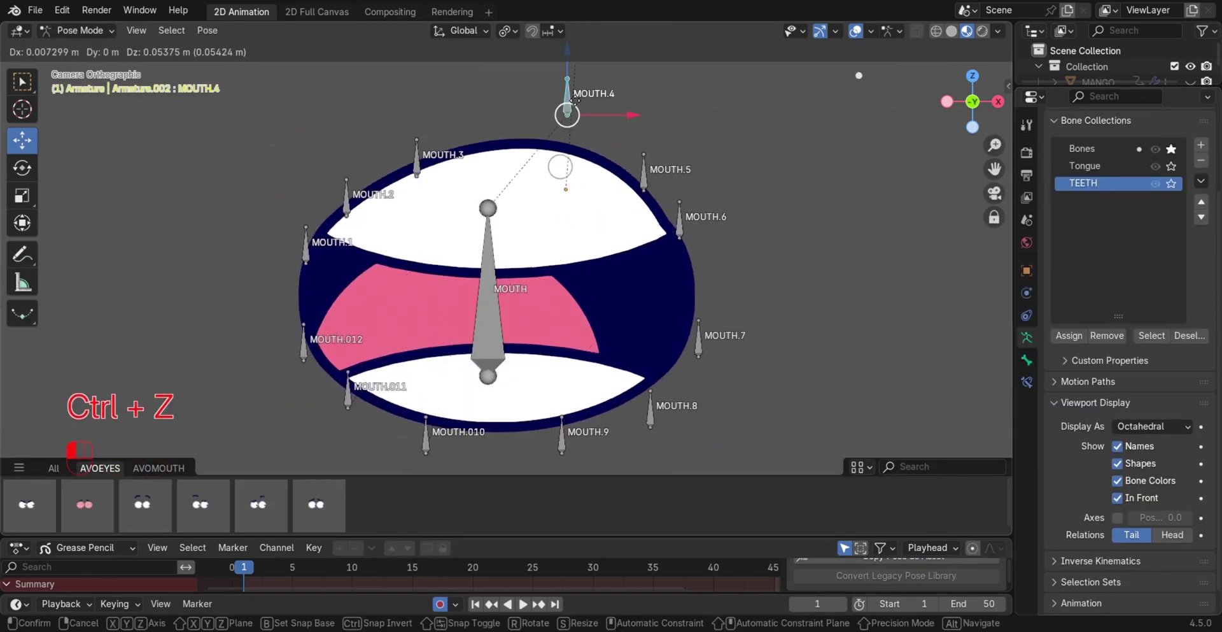
{"action": "left_click_drag", "start_coordinate": [679, 234], "coordinate": [754, 192]}
{"action": "left_click", "coordinate": [649, 189]}
{"action": "left_click_drag", "start_coordinate": [654, 191], "coordinate": [704, 120]}
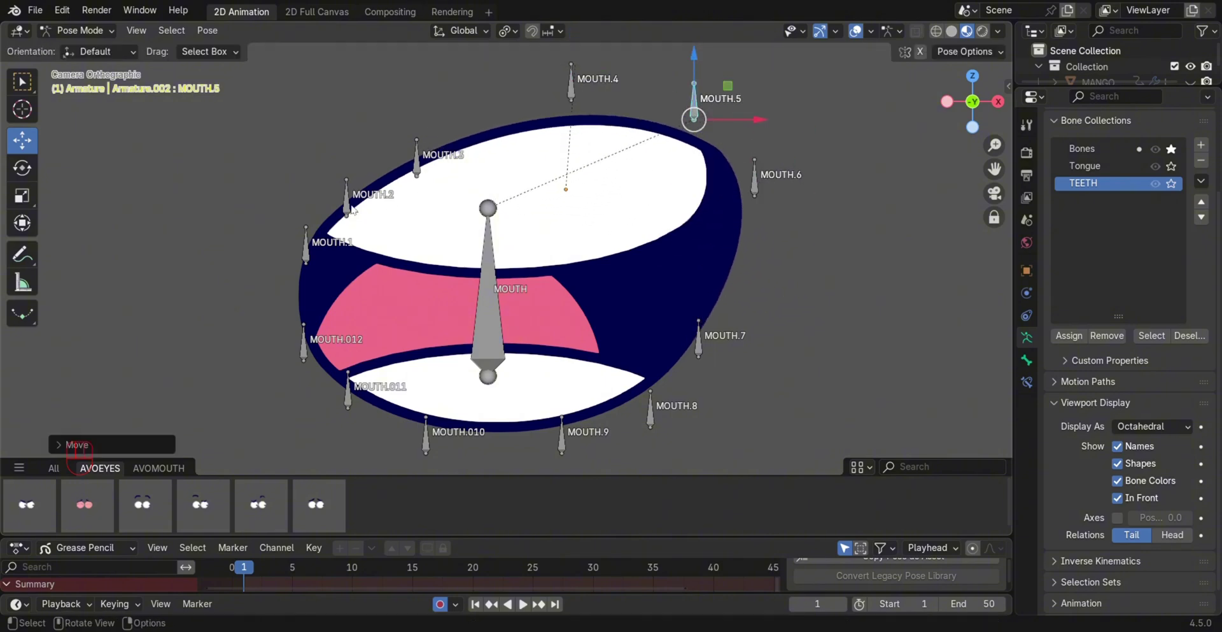
- Raise the MOUTH.2 bone outward and lower the MOUTH.5, MOUTH.4 and MOUTH.6 bones to flatten the upper lip
{"action": "left_click_drag", "start_coordinate": [352, 210], "coordinate": [316, 115]}
{"action": "left_click_drag", "start_coordinate": [700, 132], "coordinate": [719, 152]}
{"action": "left_click_drag", "start_coordinate": [571, 97], "coordinate": [555, 147]}
{"action": "left_click", "coordinate": [754, 194]}
{"action": "left_click_drag", "start_coordinate": [755, 194], "coordinate": [716, 299]}
- Nudge the MOUTH.012 and MOUTH.011 bones upward and lower MOUTH.2 to shape the mouth's left side
{"action": "mouse_move", "coordinate": [304, 357]}
{"action": "left_mouse_down"}
{"action": "mouse_move", "coordinate": [327, 349]}
{"action": "mouse_move", "coordinate": [300, 342]}
{"action": "left_mouse_up"}
{"action": "mouse_move", "coordinate": [348, 408]}
{"action": "left_mouse_down"}
{"action": "mouse_move", "coordinate": [366, 394]}
{"action": "mouse_move", "coordinate": [352, 400]}
{"action": "left_mouse_up"}
{"action": "left_click", "coordinate": [313, 112]}
{"action": "left_click_drag", "start_coordinate": [314, 121], "coordinate": [293, 166]}
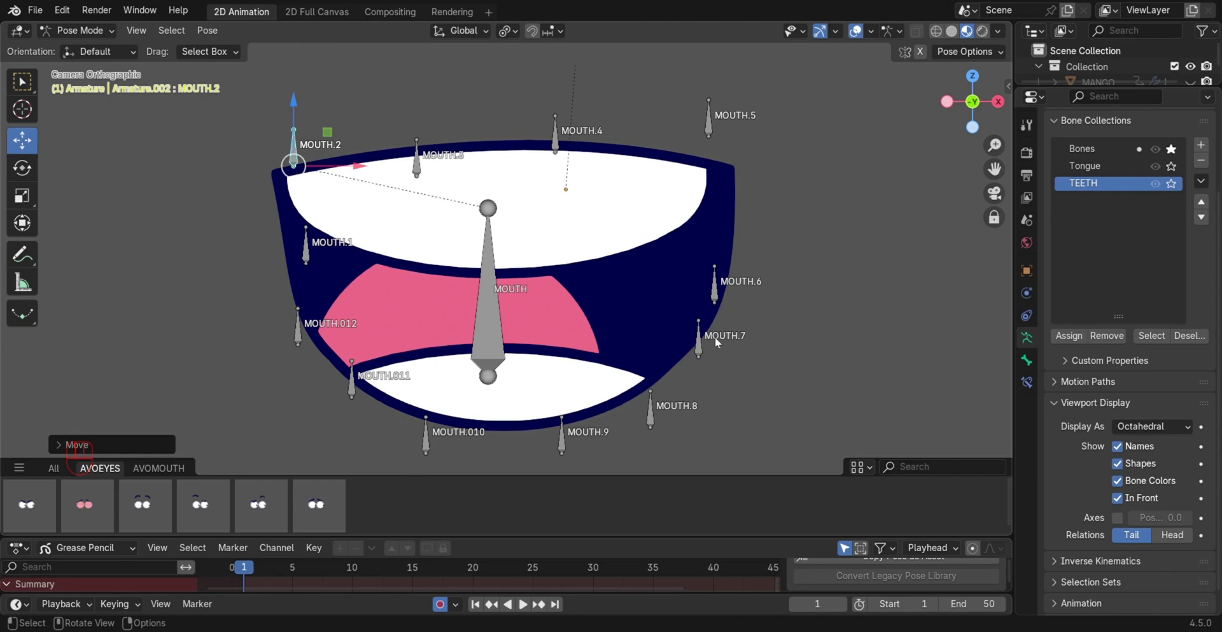
- Move the MOUTH.7 bone slightly inward and the MOUTH.8 bone slightly down on the mouth's lower-right side
{"action": "left_click", "coordinate": [706, 344]}
{"action": "left_click_drag", "start_coordinate": [707, 344], "coordinate": [692, 341]}
{"action": "left_click", "coordinate": [651, 420]}
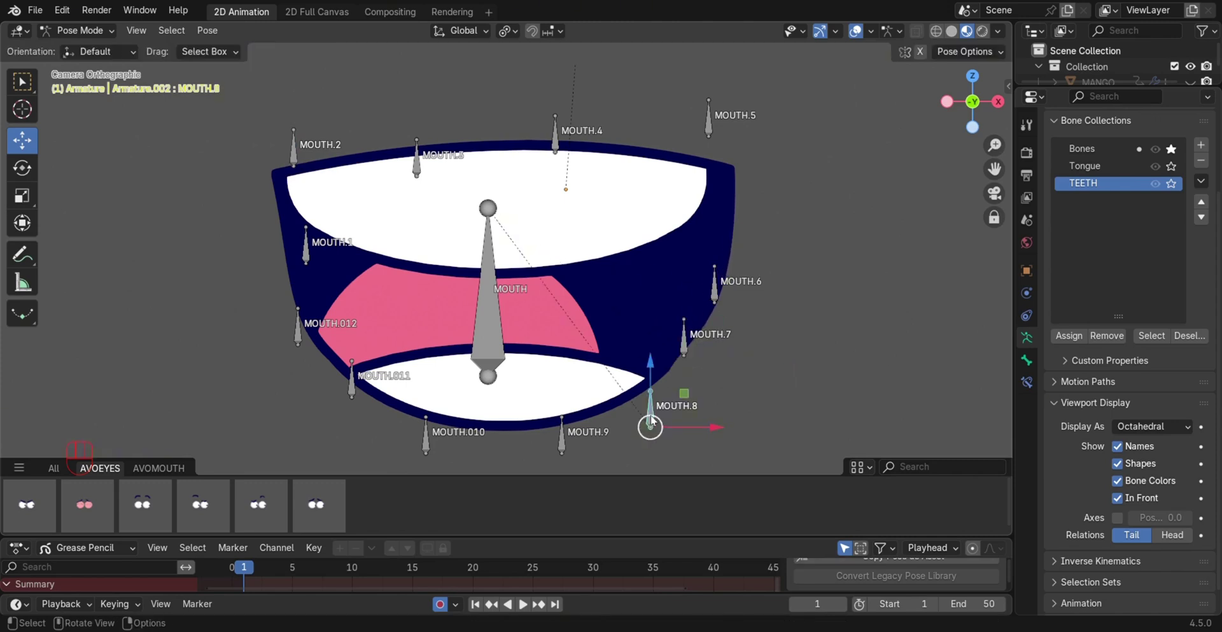
{"action": "left_click_drag", "start_coordinate": [652, 420], "coordinate": [652, 425]}
- Move the MOUTH.7, MOUTH.8, MOUTH.9, MOUTH.010 and MOUTH.011 bones down together along the Z axis
{"action": "left_click", "coordinate": [562, 439]}
{"action": "left_click", "coordinate": [425, 440], "text": "shift"}
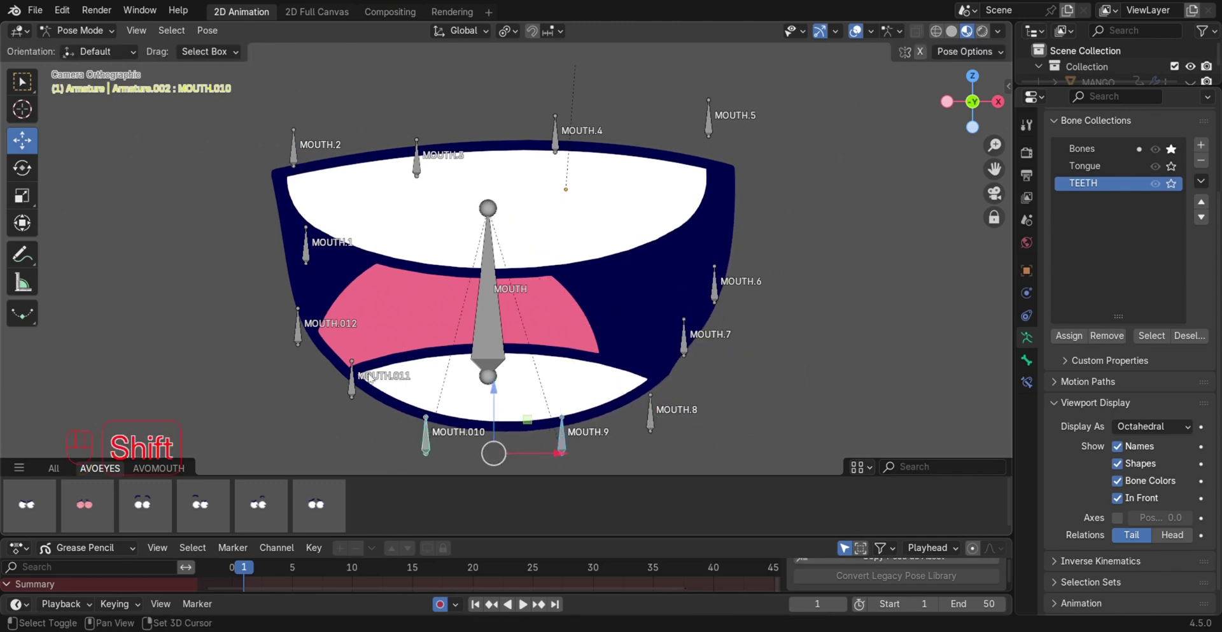
{"action": "left_click", "coordinate": [352, 382], "text": "shift"}
{"action": "left_click", "coordinate": [650, 416], "text": "shift"}
{"action": "left_click", "coordinate": [685, 337], "text": "shift"}
{"action": "key", "text": "g"}
{"action": "key", "text": "z"}
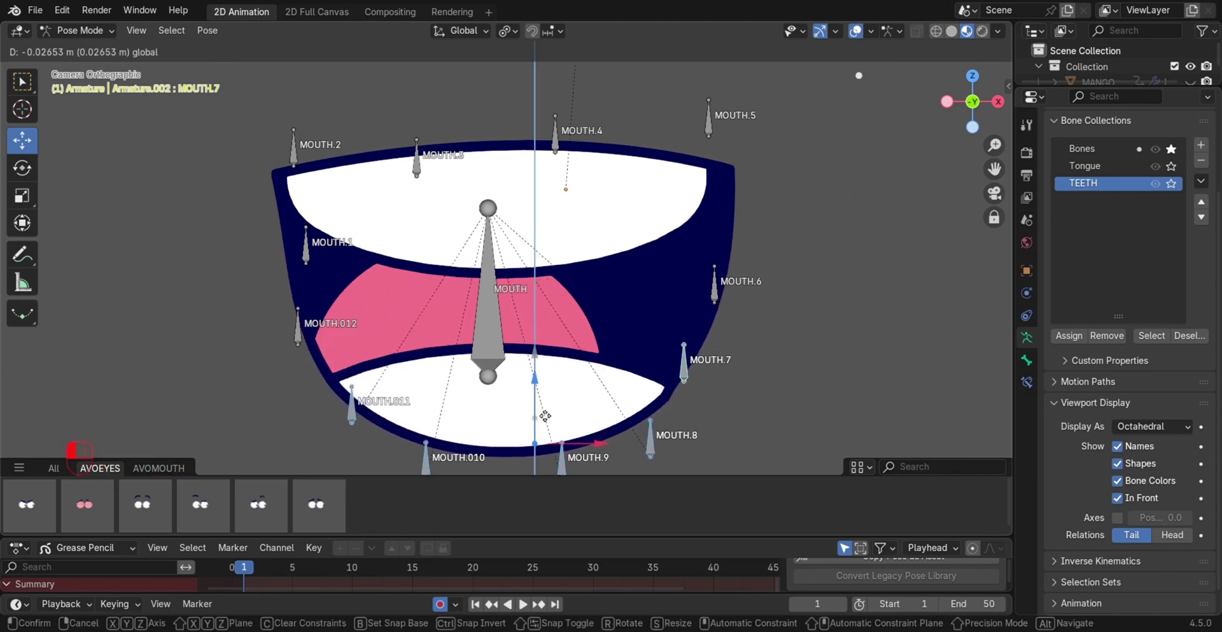
{"action": "left_click", "coordinate": [545, 415]}
- Move the MOUTH.012 bone slightly outward along the X axis
{"action": "left_click", "coordinate": [294, 331]}
{"action": "key", "text": "g"}
{"action": "key", "text": "x"}
{"action": "left_click", "coordinate": [422, 310]}
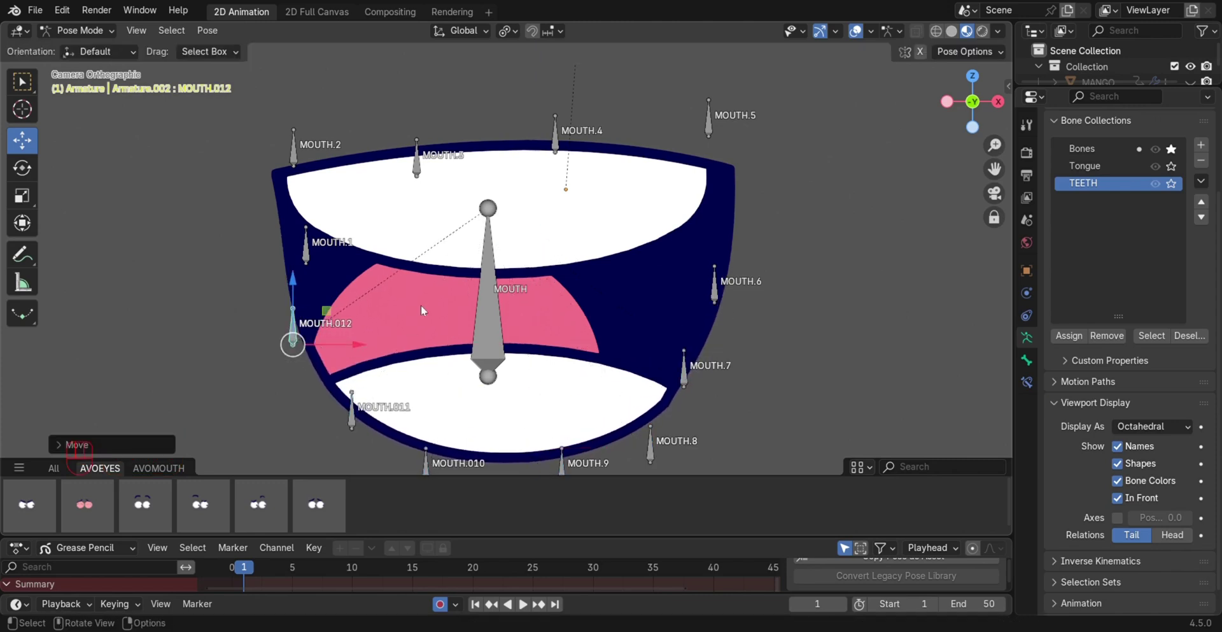
- Solo the Tongue bone collection as well and move the Tongue bone down so the tongue sits lower
{"action": "left_click", "coordinate": [1172, 166]}
{"action": "left_click", "coordinate": [542, 357]}
{"action": "key", "text": "g"}
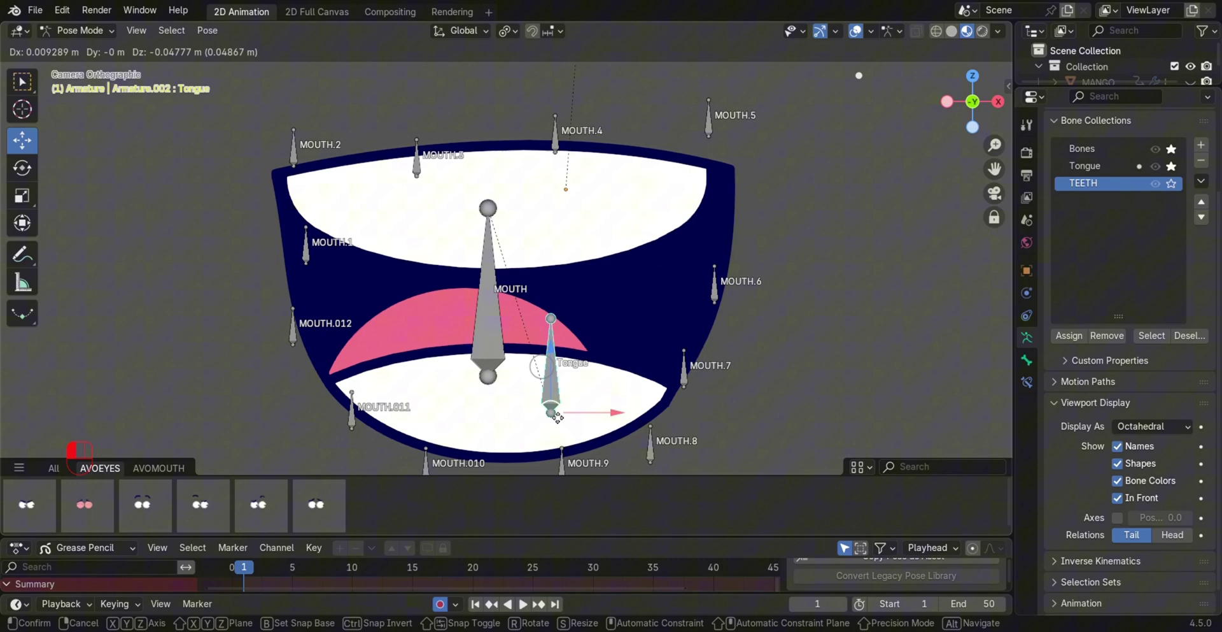
{"action": "left_click", "coordinate": [557, 417]}
- Solo the TEETH bone collection as well and move the TEETH.UP bone along the Z axis
{"action": "left_click", "coordinate": [1172, 183]}
{"action": "left_click", "coordinate": [496, 169]}
{"action": "key", "text": "g"}
{"action": "key", "text": "z"}
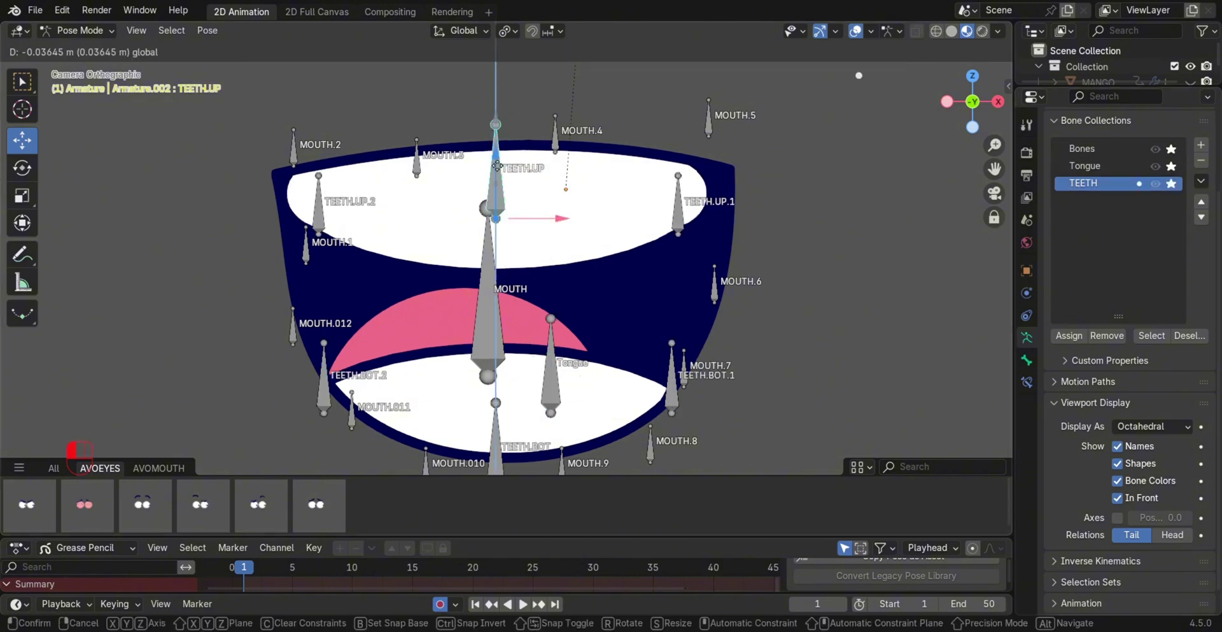
{"action": "left_click", "coordinate": [498, 123]}
- Switch the armature to Edit Mode and leave only the TEETH bone collection soloed
{"action": "left_click", "coordinate": [76, 30]}
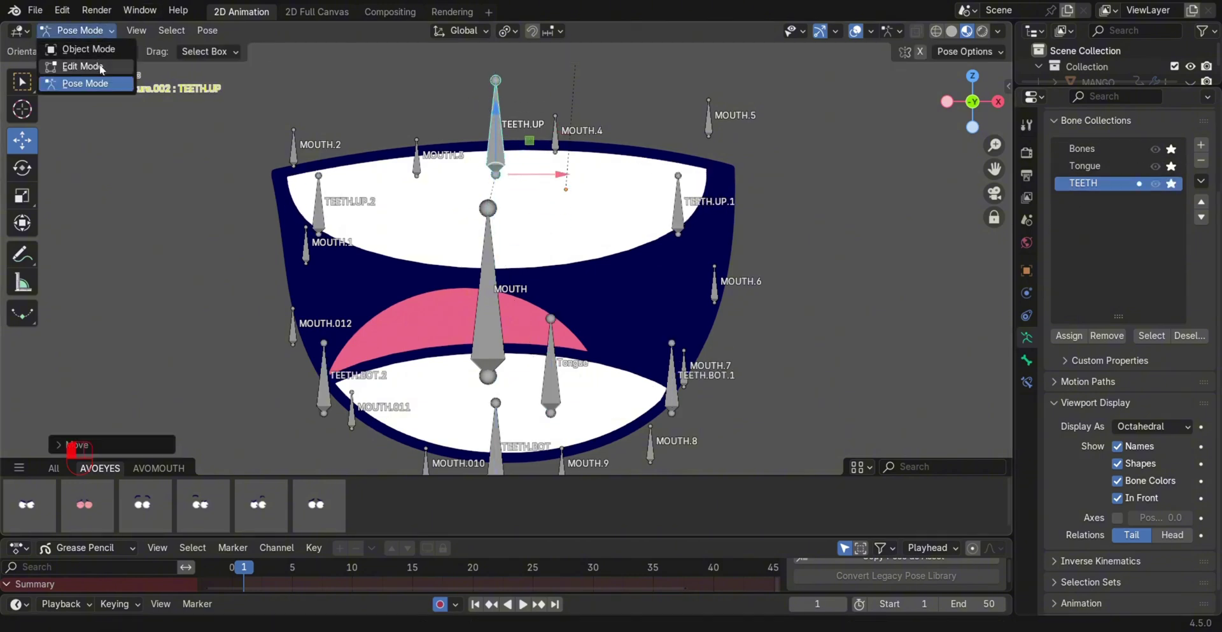
{"action": "left_click", "coordinate": [83, 66]}
{"action": "left_click", "coordinate": [1172, 166]}
{"action": "left_click", "coordinate": [1172, 149]}
- Parent the TEETH.UP.1 and TEETH.UP.2 bones to TEETH.UP, keeping them in place
{"action": "left_click", "coordinate": [712, 190]}
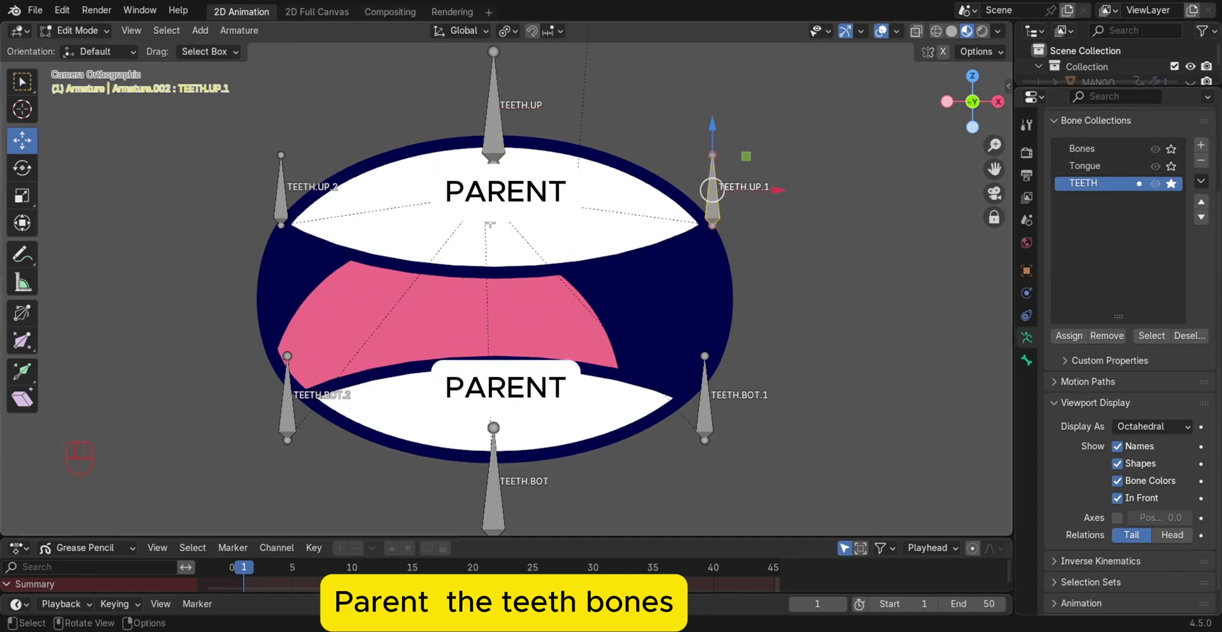
{"action": "left_click", "coordinate": [281, 191], "text": "shift"}
{"action": "left_click", "coordinate": [493, 108], "text": "shift"}
{"action": "key", "text": "ctrl+p"}
{"action": "left_click", "coordinate": [439, 125]}
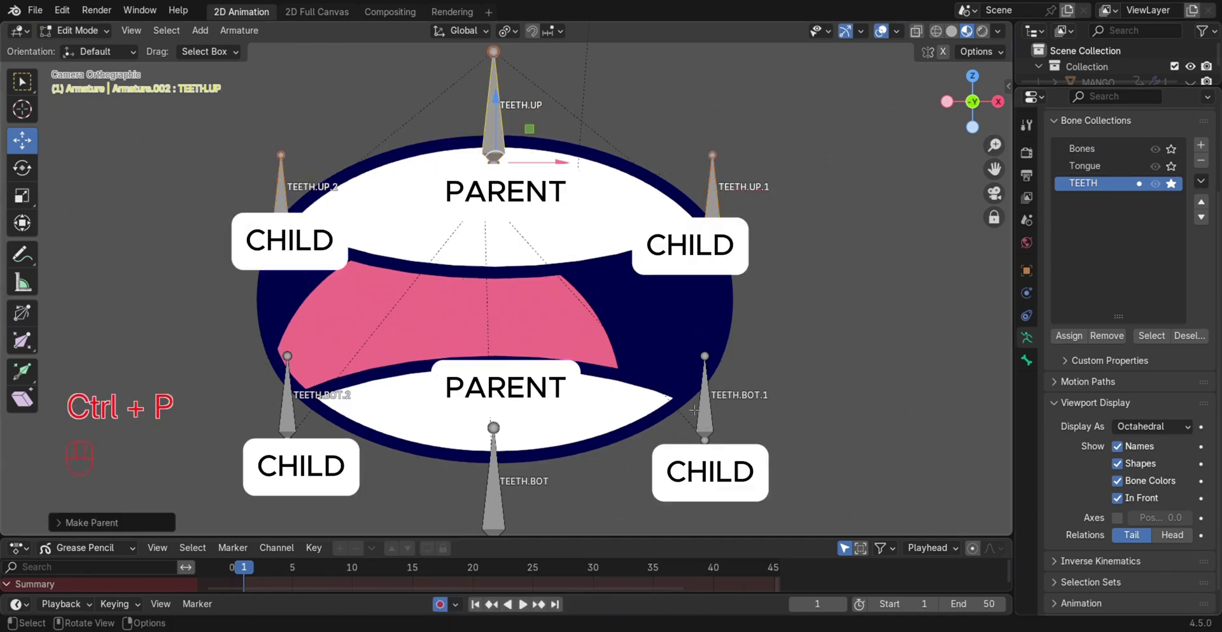
- Parent the TEETH.BOT.1 and TEETH.BOT.2 bones to TEETH.BOT in place, and return to Pose Mode
{"action": "left_click", "coordinate": [694, 409]}
{"action": "left_click", "coordinate": [287, 408], "text": "shift"}
{"action": "left_click", "coordinate": [512, 494], "text": "shift"}
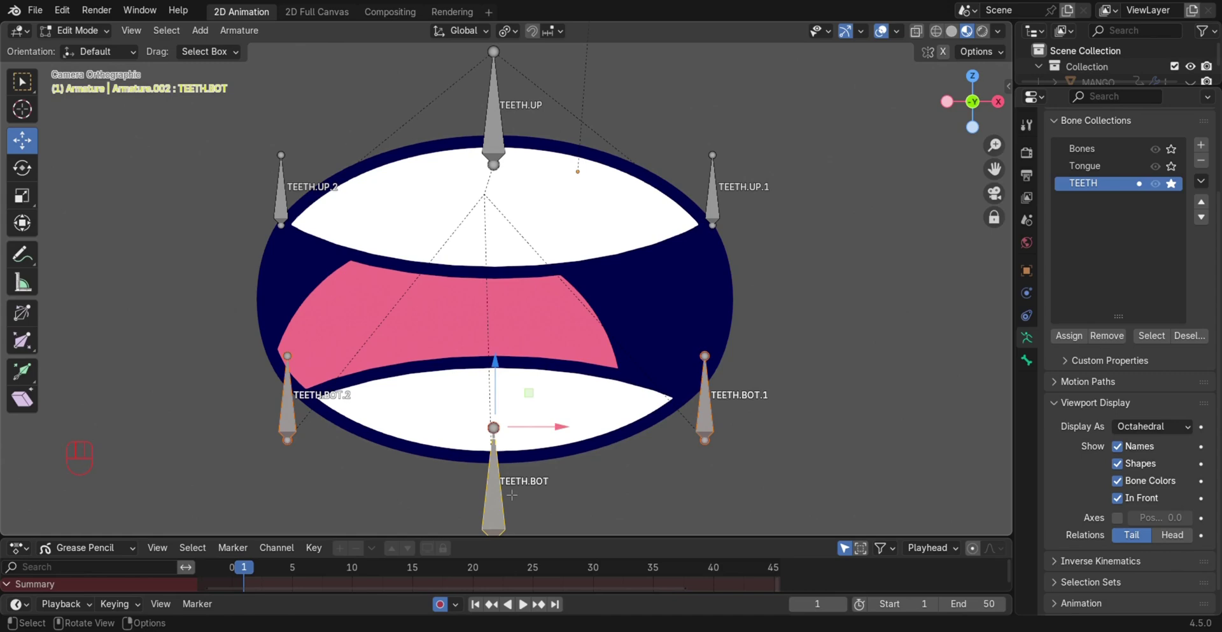
{"action": "key", "text": "ctrl+p"}
{"action": "left_click", "coordinate": [507, 489]}
{"action": "left_click", "coordinate": [76, 30]}
{"action": "left_click", "coordinate": [77, 76]}
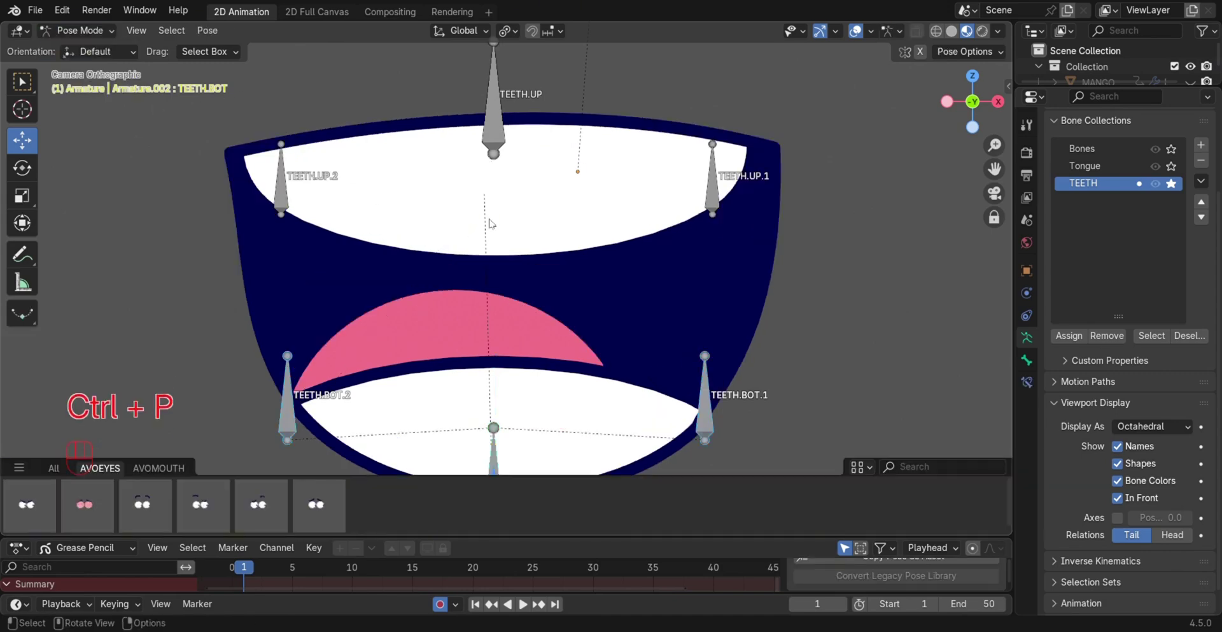
- Test the main teeth controls by moving the TEETH.UP and TEETH.BOT bones
{"action": "left_click", "coordinate": [494, 108]}
{"action": "left_click_drag", "start_coordinate": [495, 149], "coordinate": [501, 102]}
{"action": "left_click", "coordinate": [504, 379]}
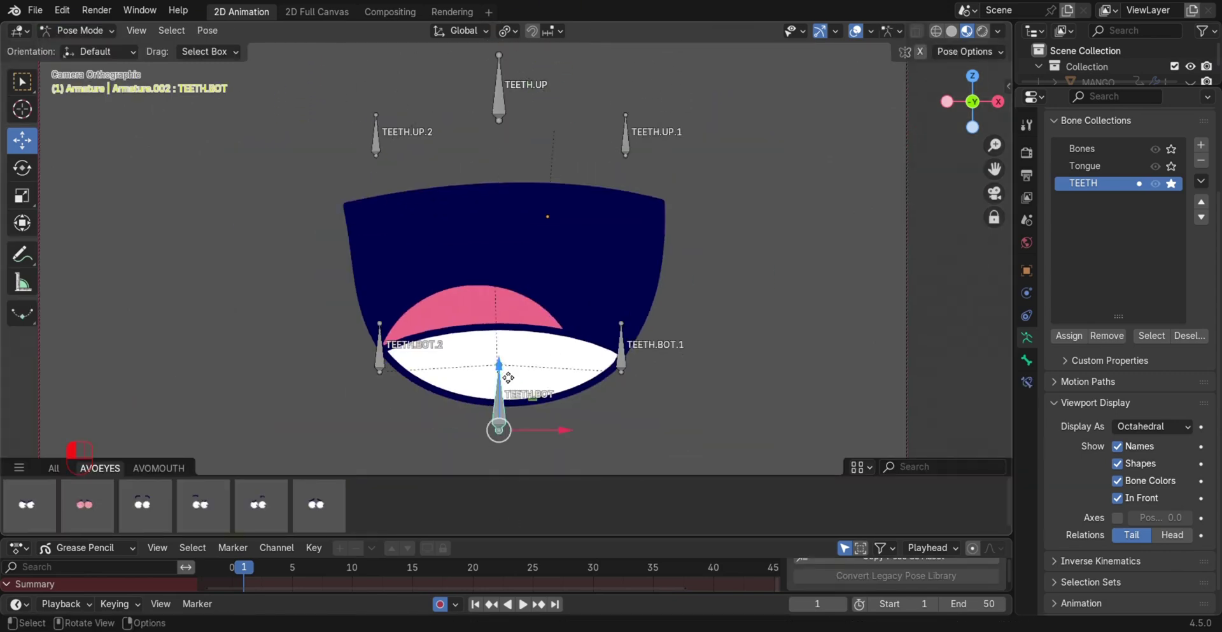
{"action": "left_click_drag", "start_coordinate": [504, 379], "coordinate": [503, 363]}
{"action": "left_click", "coordinate": [503, 101]}
{"action": "left_click_drag", "start_coordinate": [503, 100], "coordinate": [499, 165]}
{"action": "right_click", "coordinate": [499, 164]}
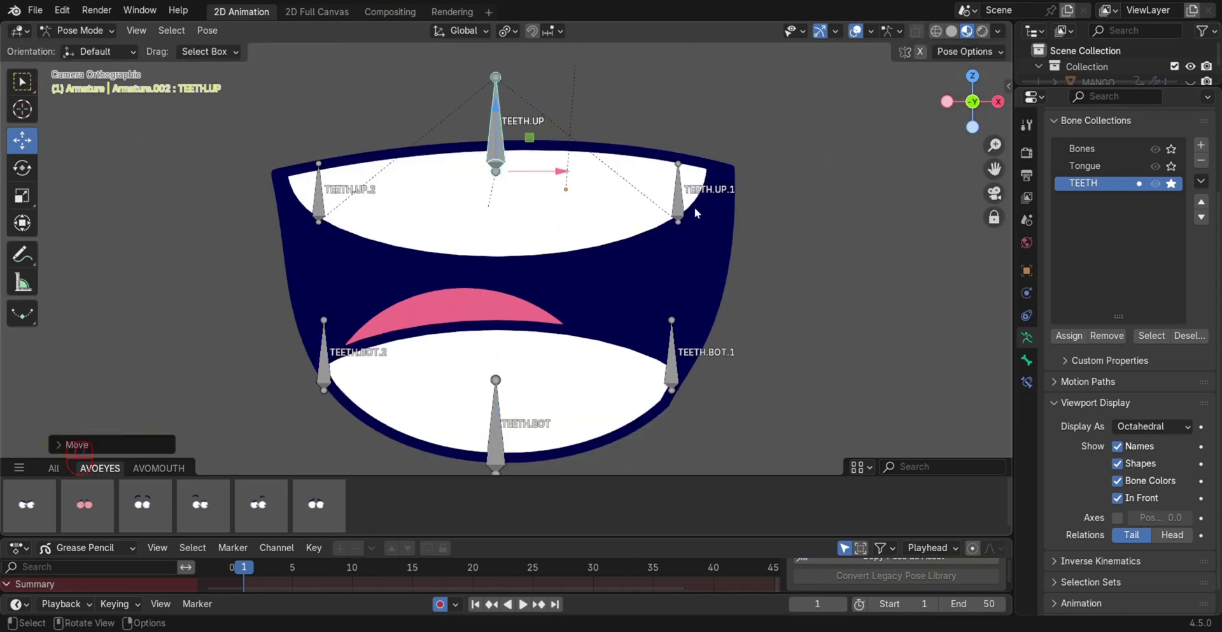
- Rotate the TEETH.UP.1 and TEETH.BOT.1 bones to test how they bend the upper and lower teeth
{"action": "left_click", "coordinate": [684, 191]}
{"action": "key", "text": "r"}
{"action": "left_click", "coordinate": [671, 344]}
{"action": "left_click", "coordinate": [671, 364]}
{"action": "key", "text": "r"}
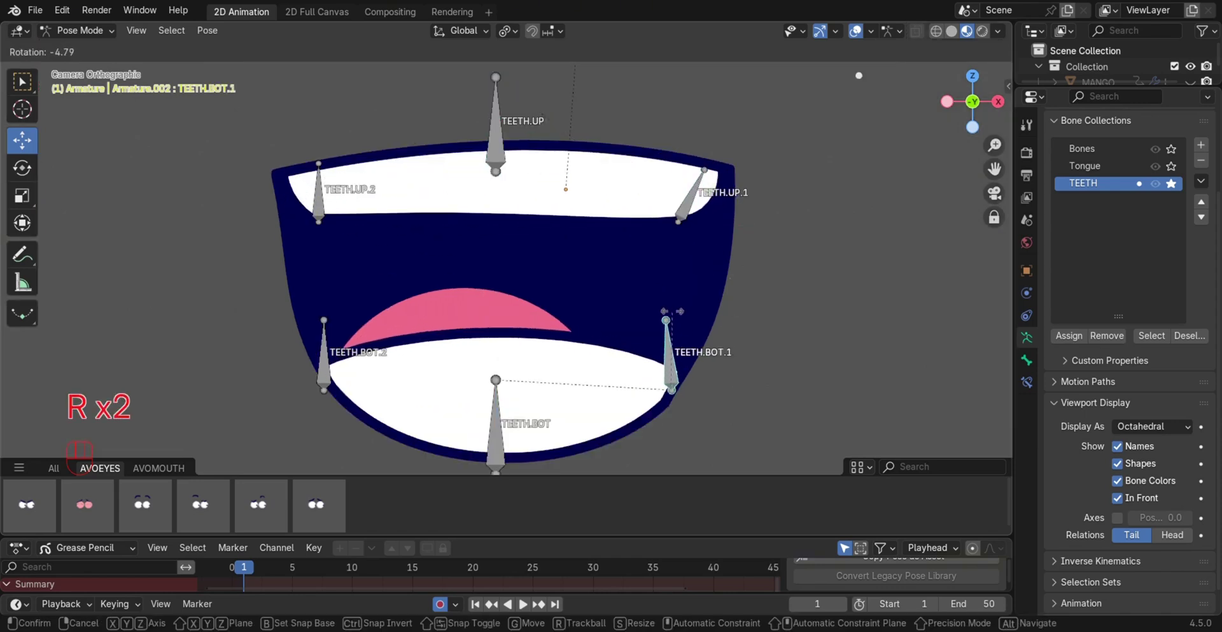
{"action": "left_click", "coordinate": [662, 310]}
{"action": "left_click", "coordinate": [687, 197]}
{"action": "key", "text": "r"}
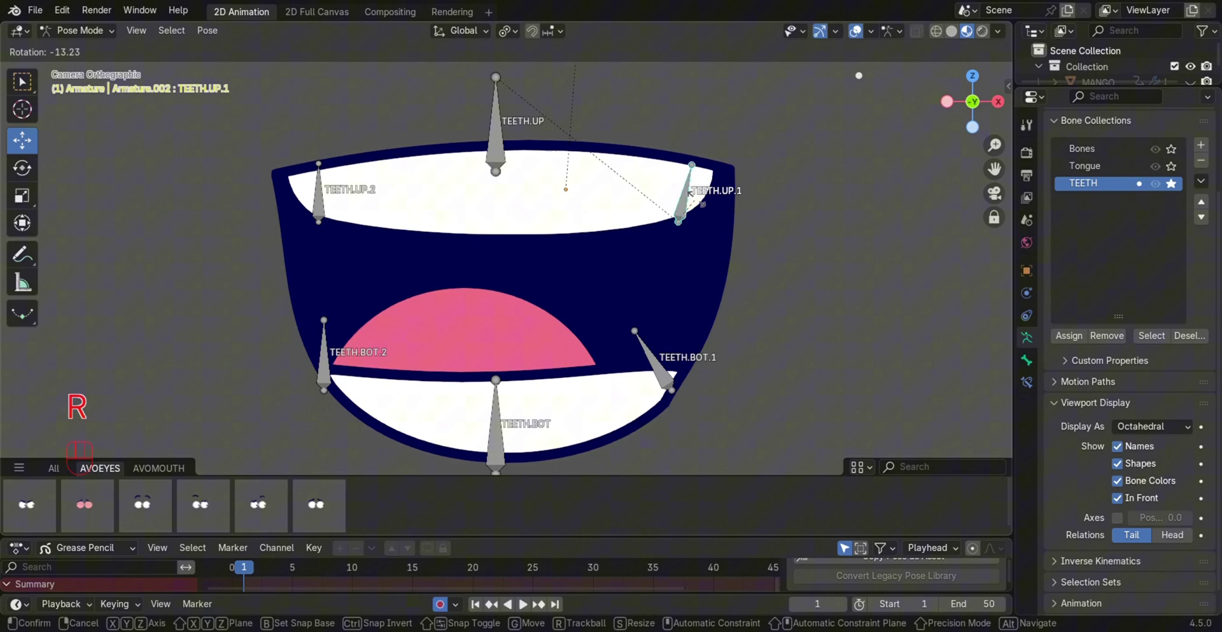
{"action": "left_click", "coordinate": [733, 219]}
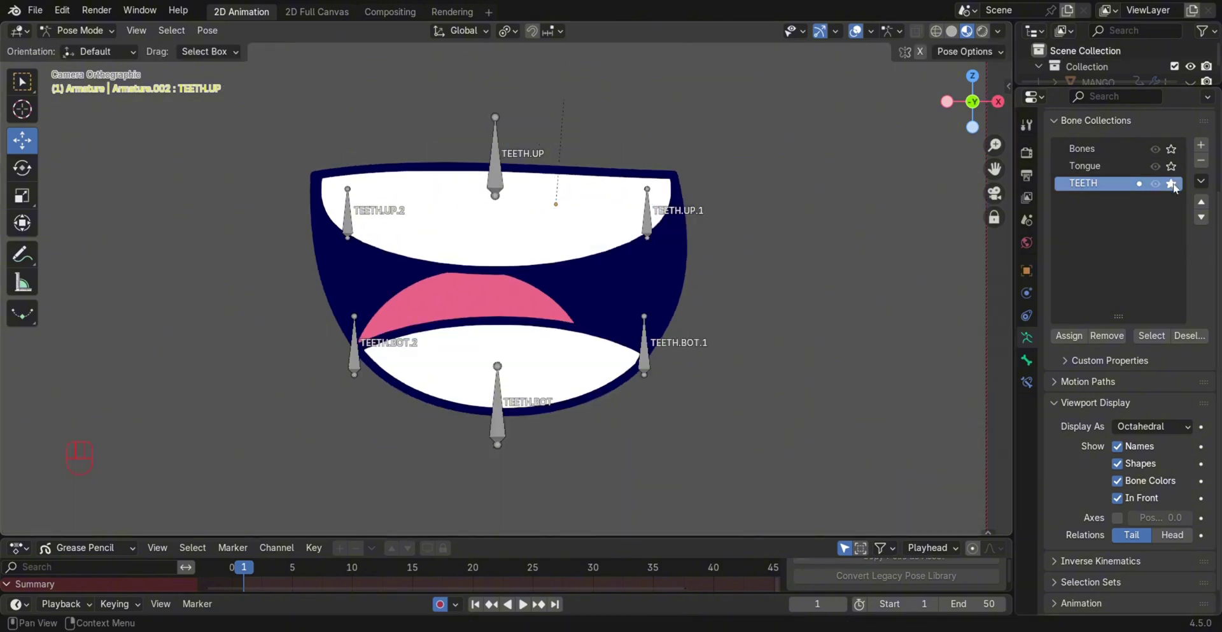
- Show all bone collections and clear the rotation and location of every bone to restore the rest pose
{"action": "left_click", "coordinate": [1156, 165]}
{"action": "left_click", "coordinate": [1155, 148]}
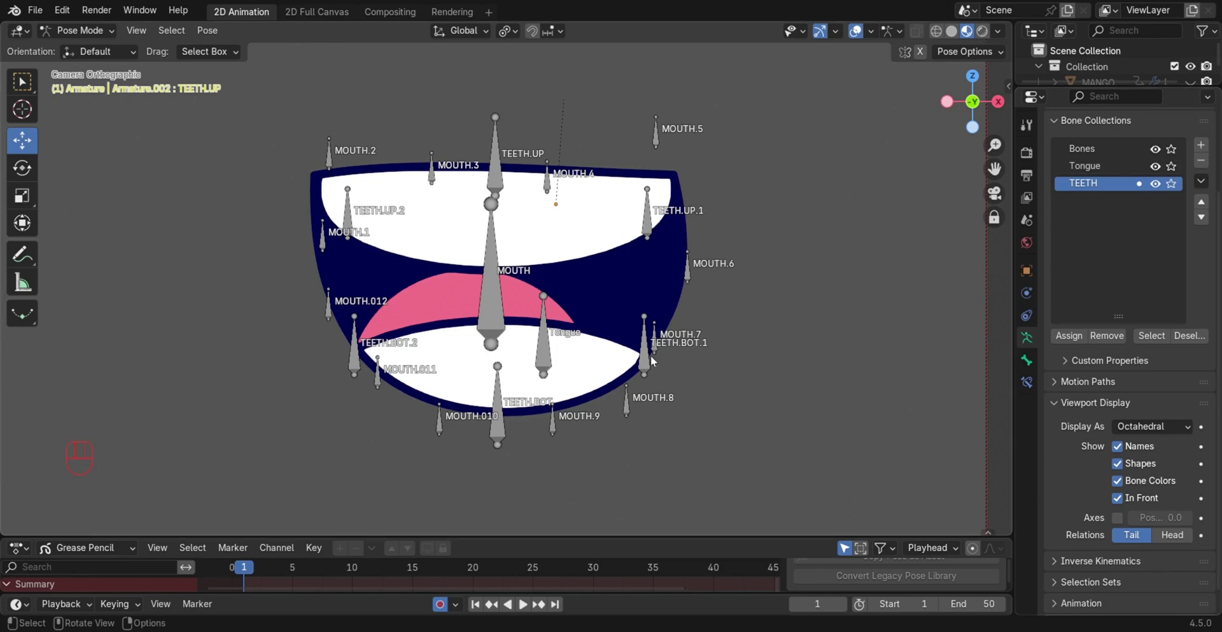
{"action": "key", "text": "a"}
{"action": "key", "text": "alt+g"}
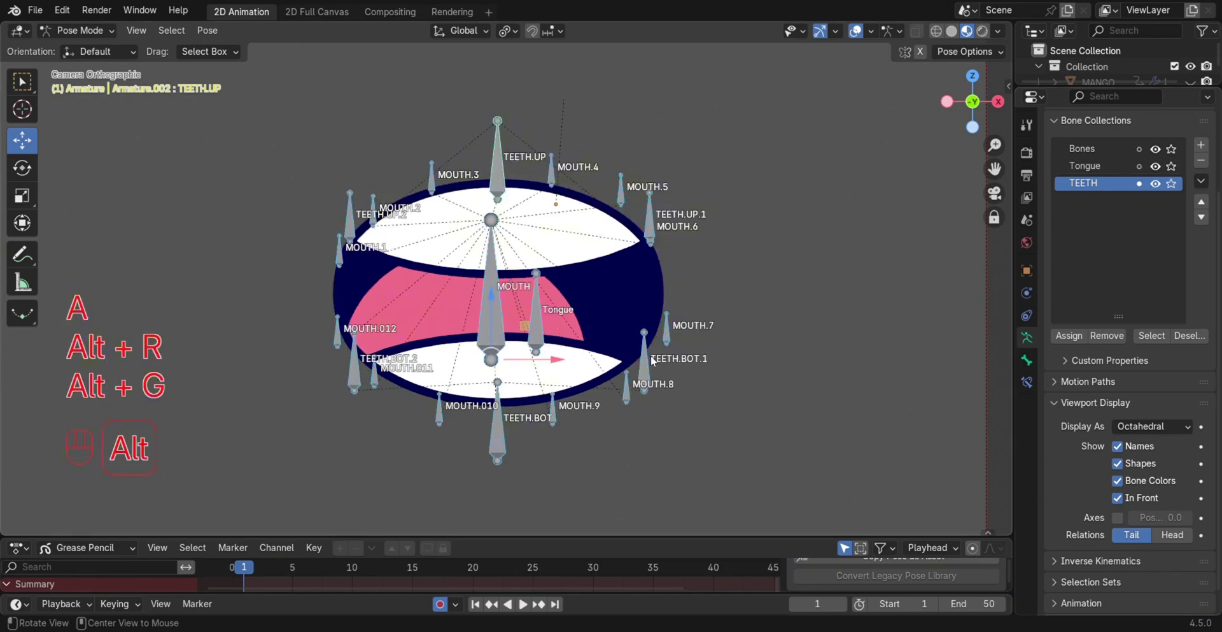
{"action": "left_click", "coordinate": [773, 297]}
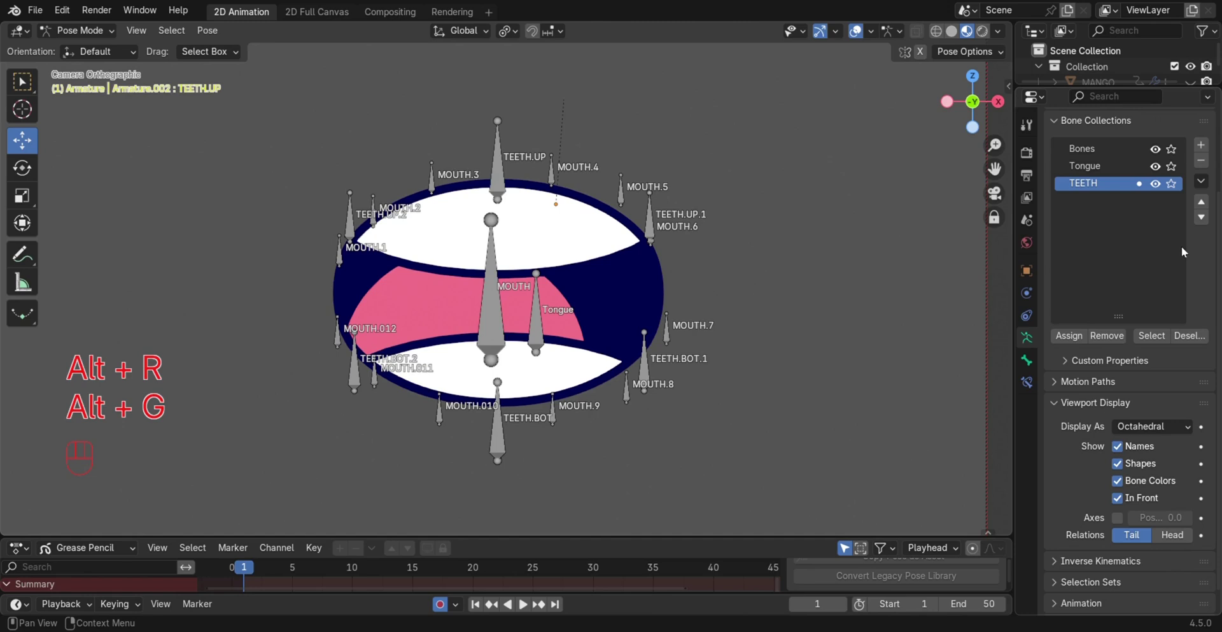
- Solo only the Bones collection, which holds the mouth bones, and rename it after the mouth
{"action": "left_click", "coordinate": [1171, 184]}
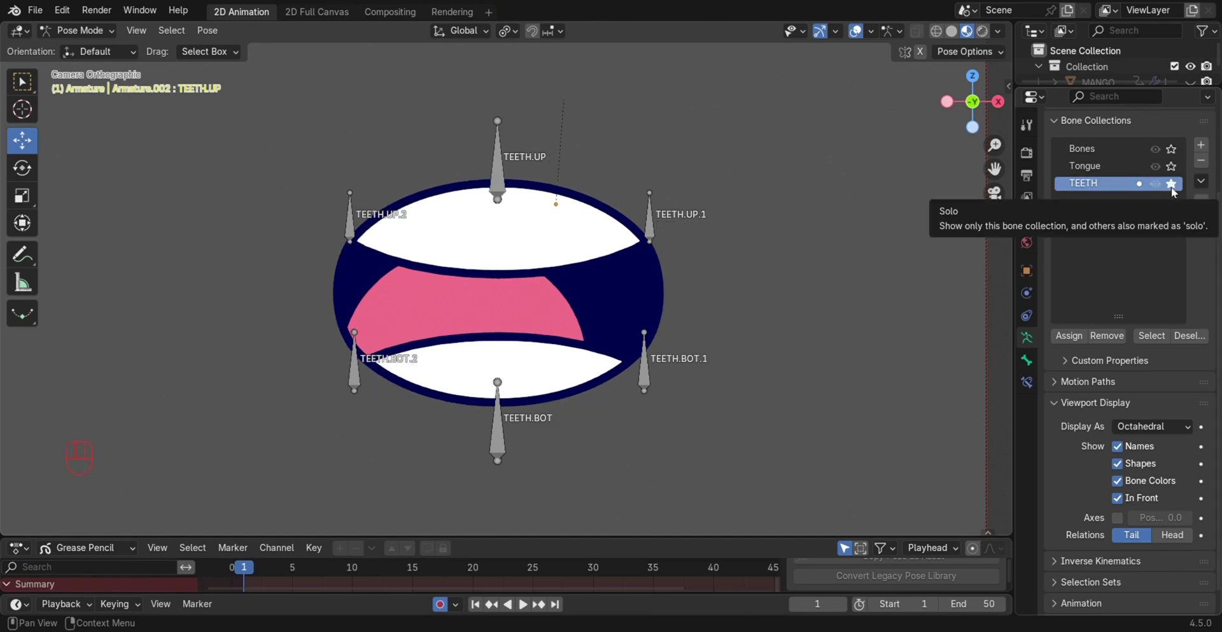
{"action": "left_click", "coordinate": [1172, 184]}
{"action": "left_click", "coordinate": [1171, 149]}
{"action": "double_click", "coordinate": [1114, 152]}
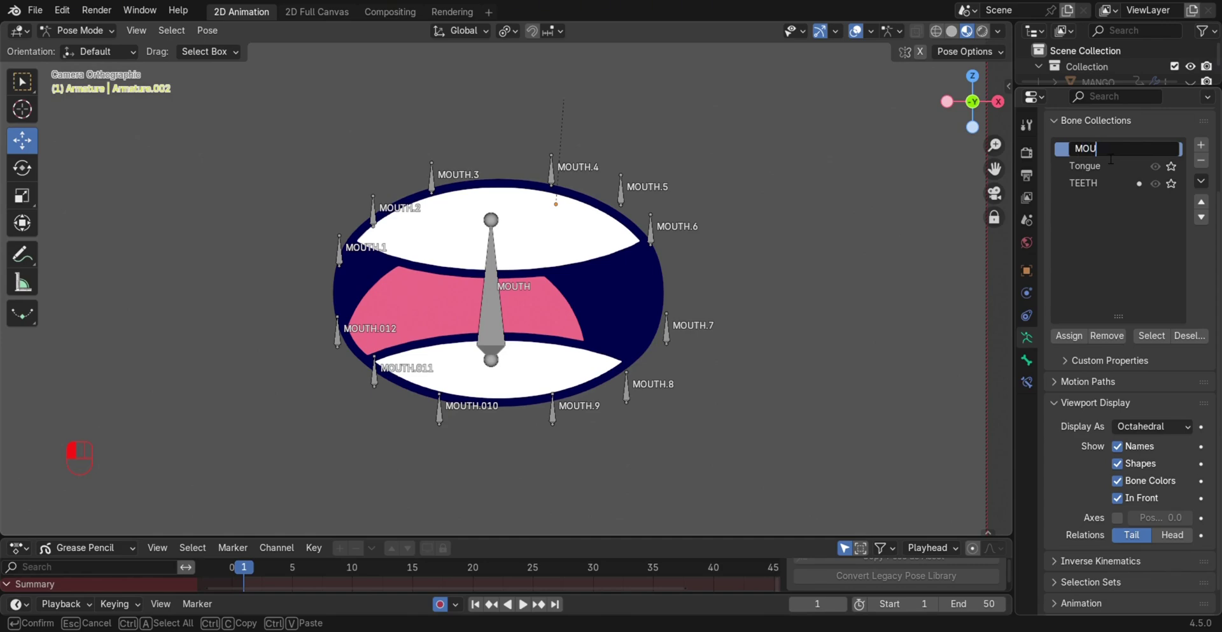
{"action": "key", "text": "Return"}
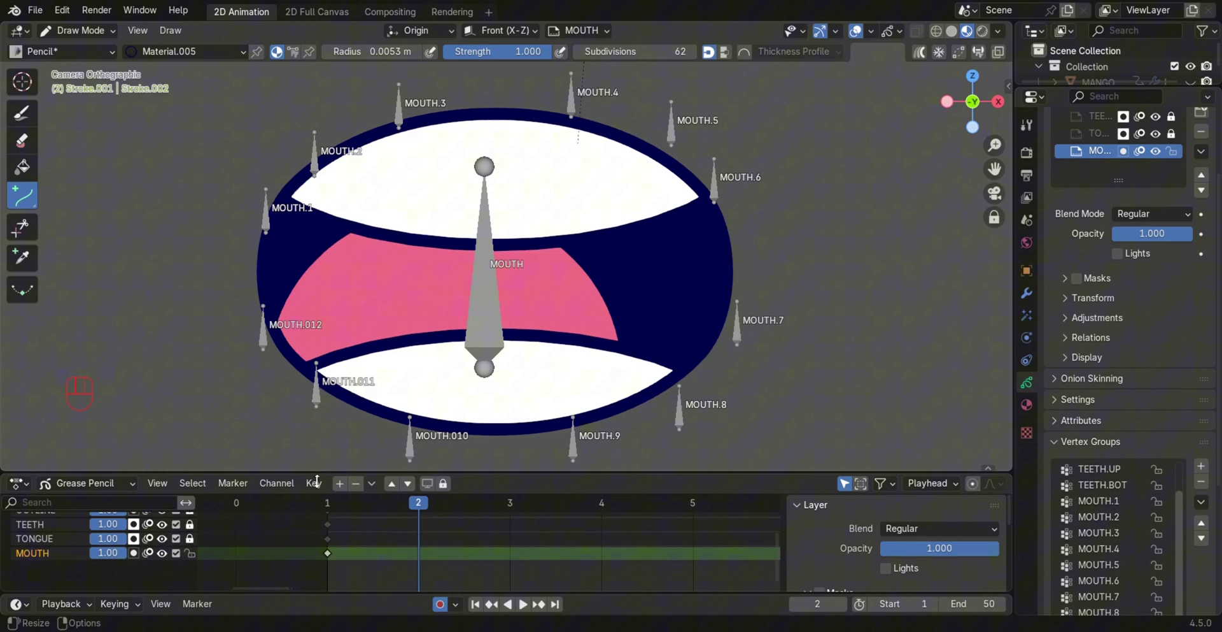
- Enlarge the Grease Pencil timeline and hide the OUTLINE, TEETH and TONGUE layers, keeping MOUTH visible
{"action": "mouse_move", "coordinate": [399, 473]}
{"action": "left_mouse_down"}
{"action": "mouse_move", "coordinate": [392, 436]}
{"action": "mouse_move", "coordinate": [382, 459]}
{"action": "left_mouse_up"}
{"action": "left_click_drag", "start_coordinate": [163, 536], "coordinate": [164, 566]}
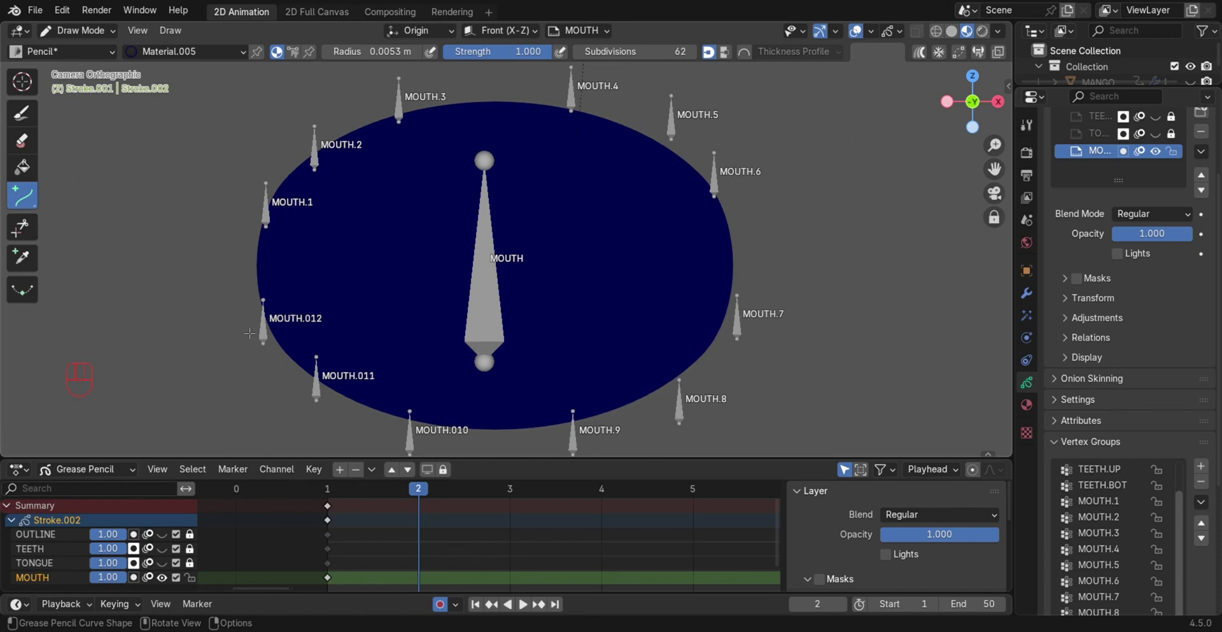
{"action": "left_click_drag", "start_coordinate": [332, 453], "coordinate": [332, 450]}
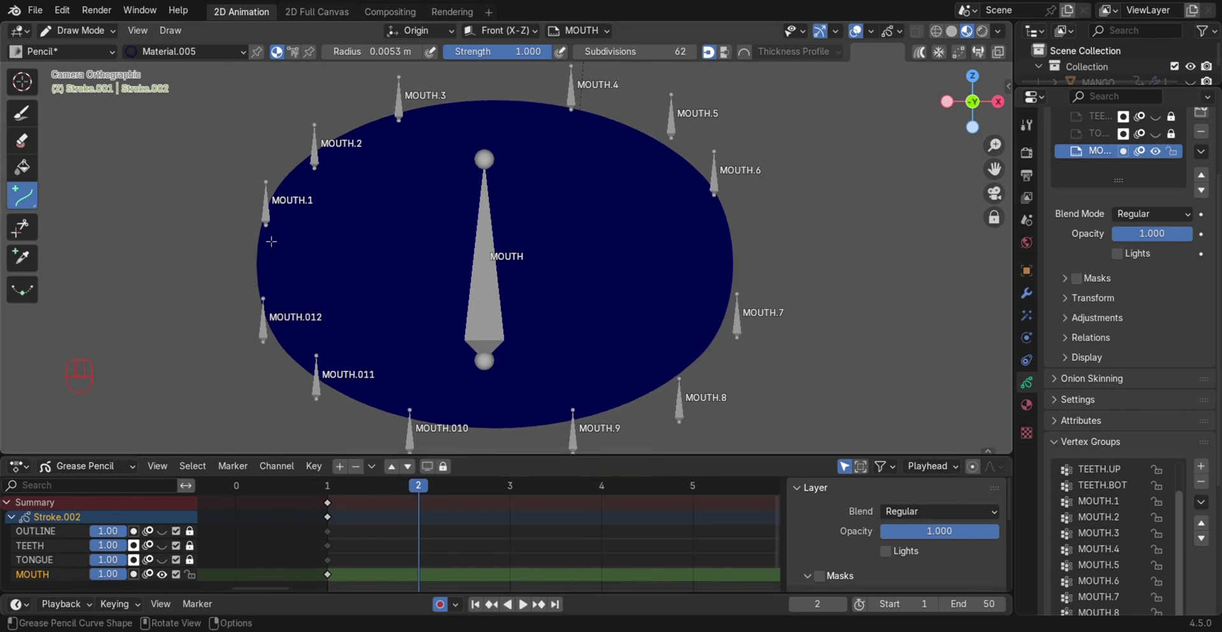
- Draw a closed smiling mouth as a downward-bowed curve between MOUTH.1 and MOUTH.6 on the MOUTH layer at frame 2
{"action": "mouse_move", "coordinate": [262, 222]}
{"action": "left_mouse_down"}
{"action": "mouse_move", "coordinate": [354, 286]}
{"action": "mouse_move", "coordinate": [729, 227]}
{"action": "left_mouse_up"}
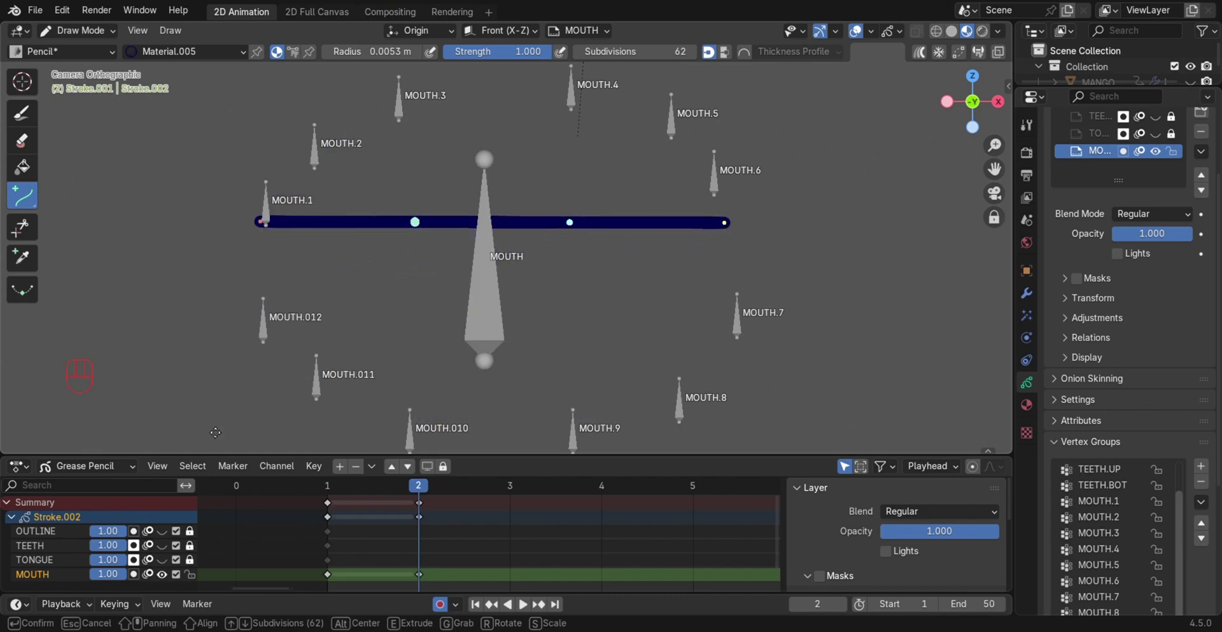
{"action": "left_click_drag", "start_coordinate": [415, 221], "coordinate": [420, 276]}
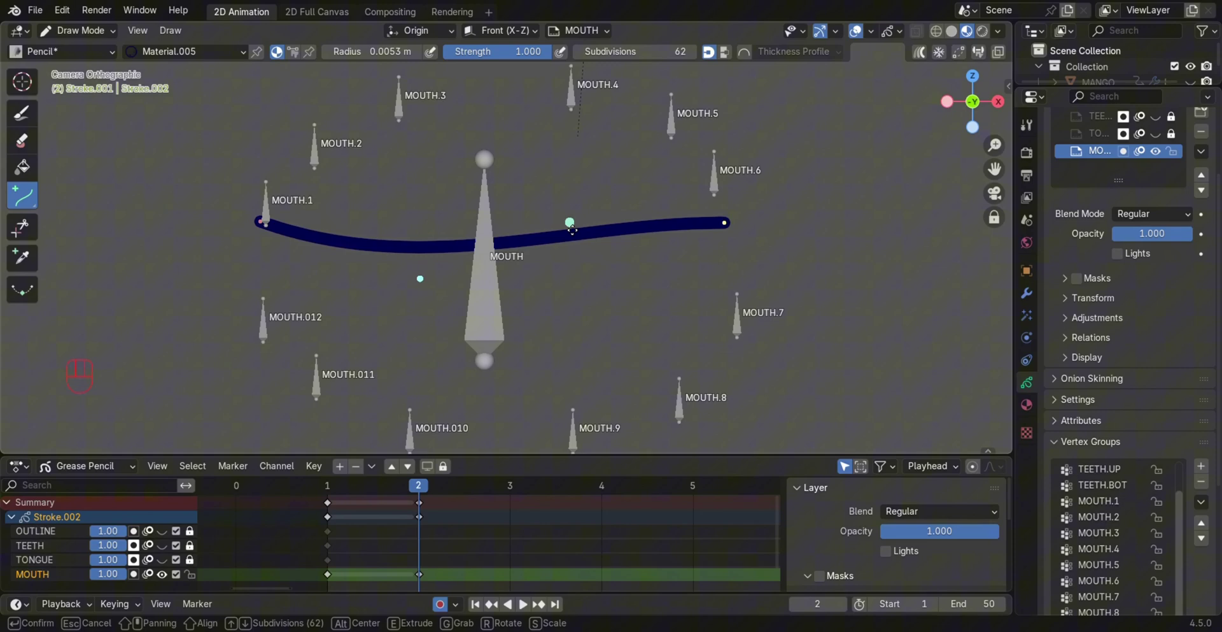
{"action": "left_click_drag", "start_coordinate": [570, 221], "coordinate": [696, 311]}
{"action": "left_click_drag", "start_coordinate": [724, 222], "coordinate": [717, 199]}
{"action": "left_click_drag", "start_coordinate": [261, 220], "coordinate": [262, 169]}
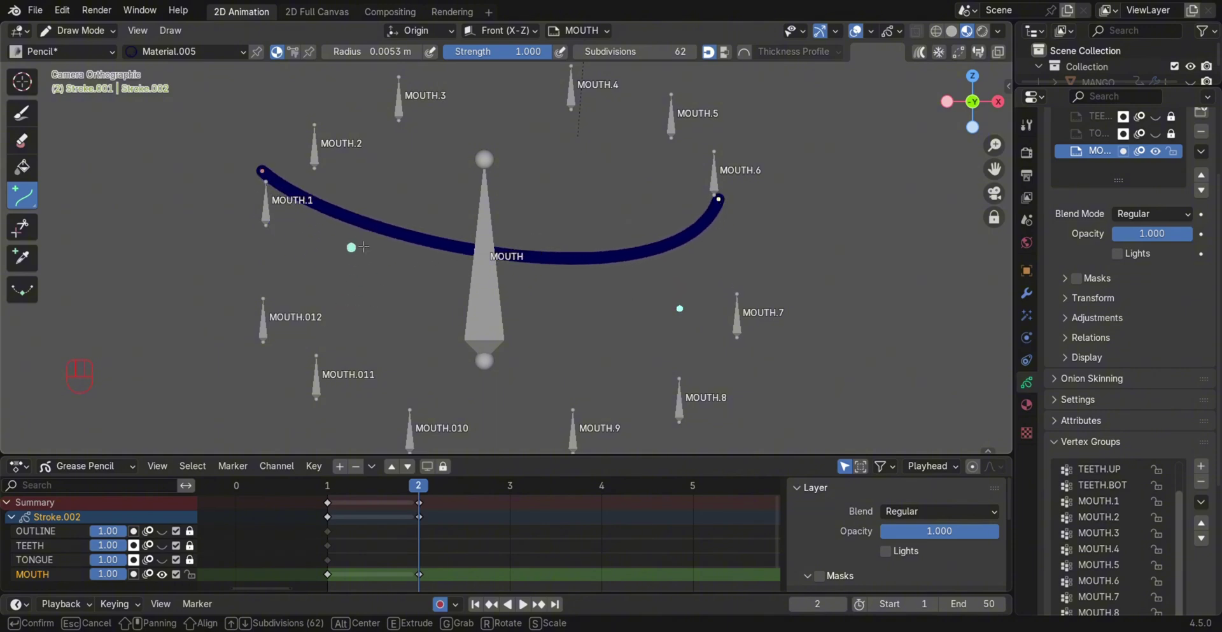
{"action": "left_click_drag", "start_coordinate": [718, 197], "coordinate": [723, 181]}
{"action": "key", "text": "Return"}
{"action": "mouse_move", "coordinate": [418, 472]}
{"action": "left_mouse_down"}
{"action": "mouse_move", "coordinate": [356, 485]}
{"action": "mouse_move", "coordinate": [429, 486]}
{"action": "mouse_move", "coordinate": [372, 492]}
{"action": "mouse_move", "coordinate": [408, 495]}
{"action": "left_mouse_up"}
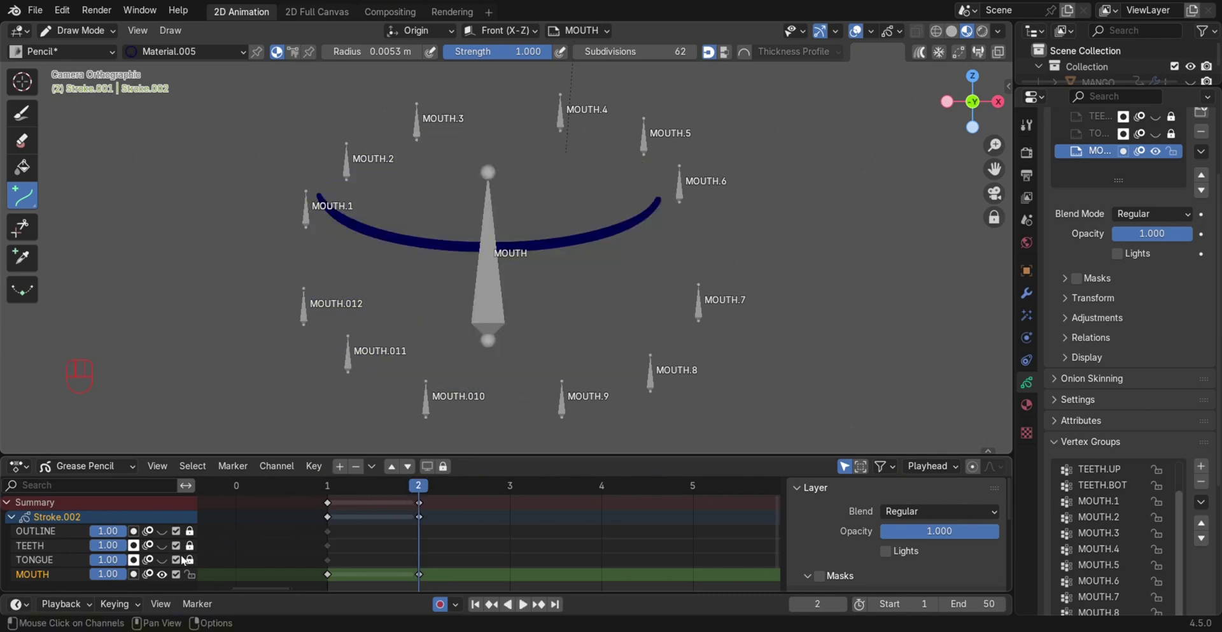
- Make the TONGUE, TEETH and OUTLINE layers visible again around the smile curve
{"action": "left_click", "coordinate": [163, 560]}
{"action": "left_click", "coordinate": [163, 545]}
{"action": "left_click", "coordinate": [163, 531]}
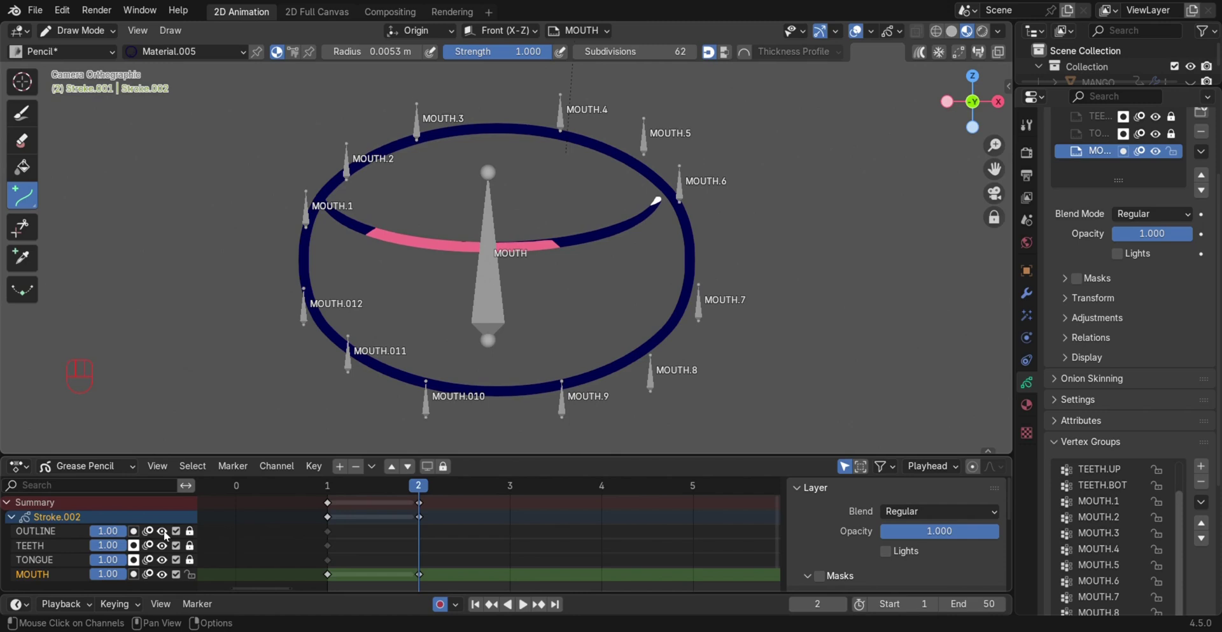
{"action": "key", "text": "KP_0"}
{"action": "key", "text": "KP_0"}
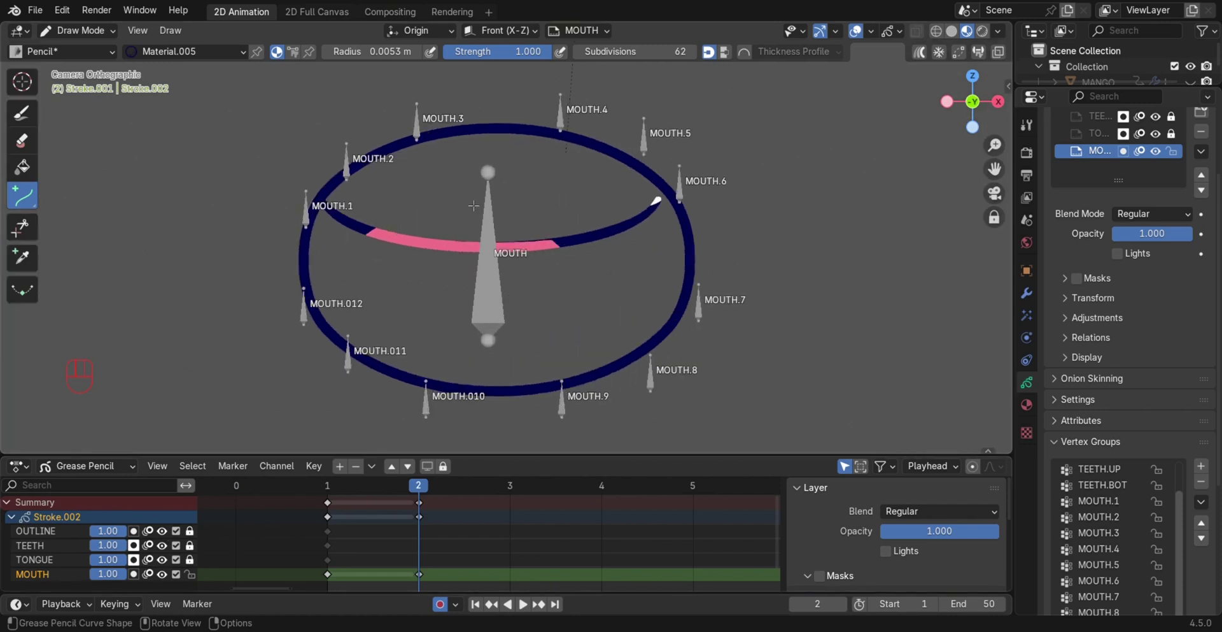
{"action": "scroll", "coordinate": [473, 206], "scroll_direction": "down", "scroll_amount": 2}
{"action": "scroll", "coordinate": [612, 336], "scroll_direction": "up", "scroll_amount": 1}
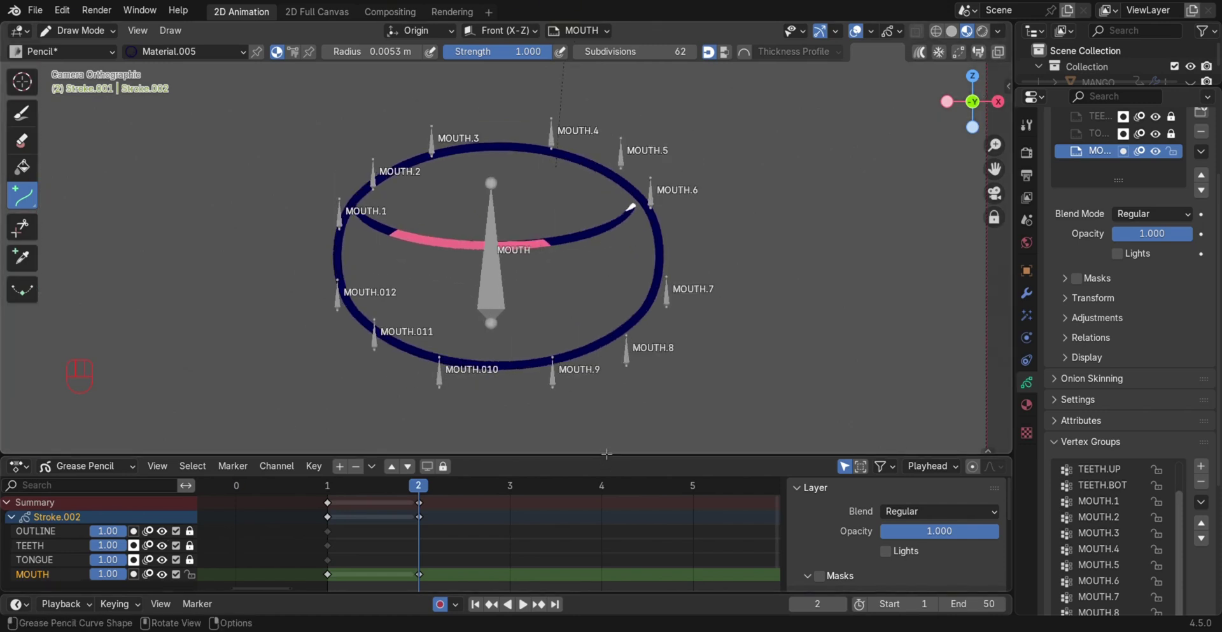
- Unlock the layers, insert a blank keyframe on all layers at frame 2, and preview the change between frames
{"action": "left_click_drag", "start_coordinate": [606, 448], "coordinate": [607, 430]}
{"action": "key", "text": "i"}
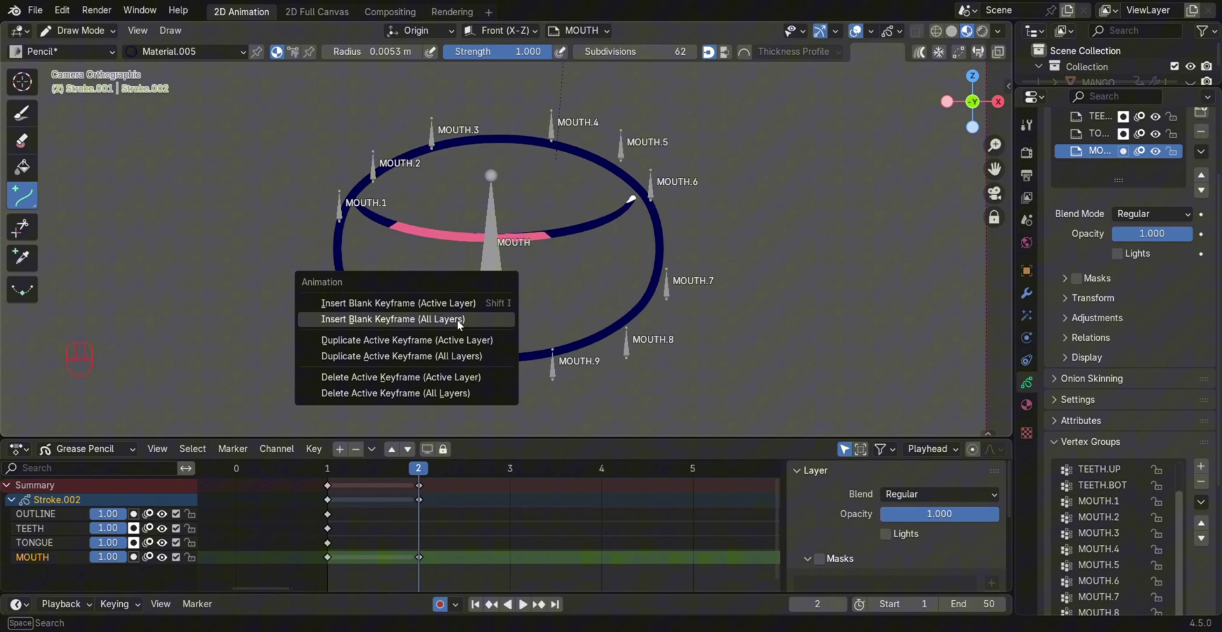
{"action": "left_click", "coordinate": [457, 319]}
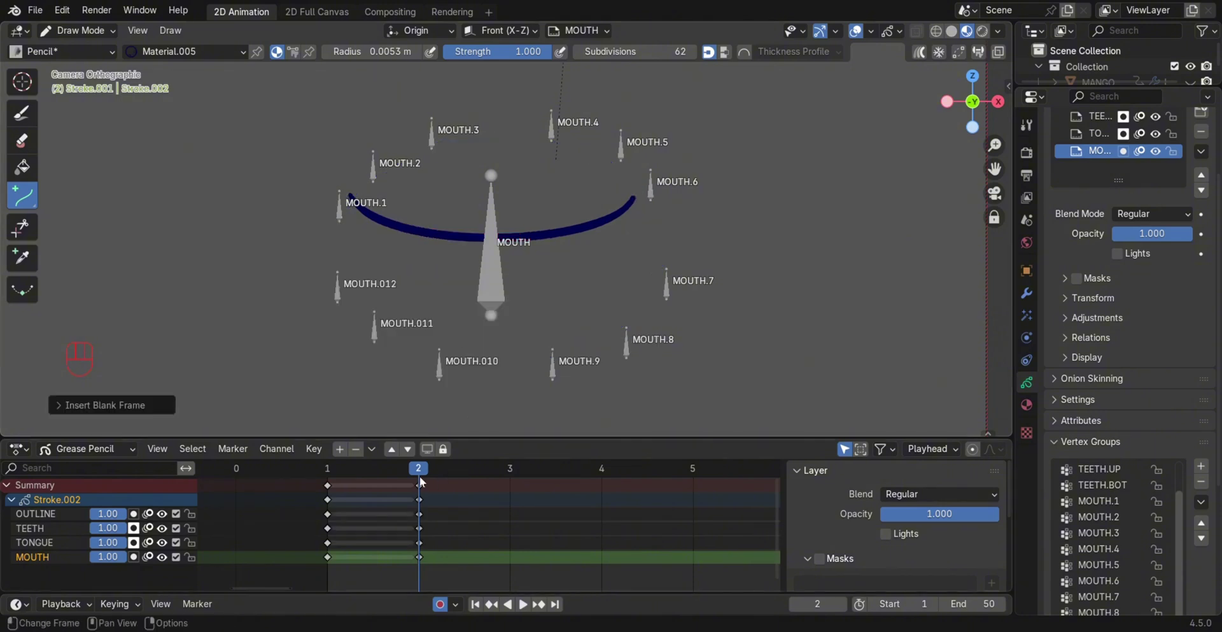
{"action": "key", "text": "space"}
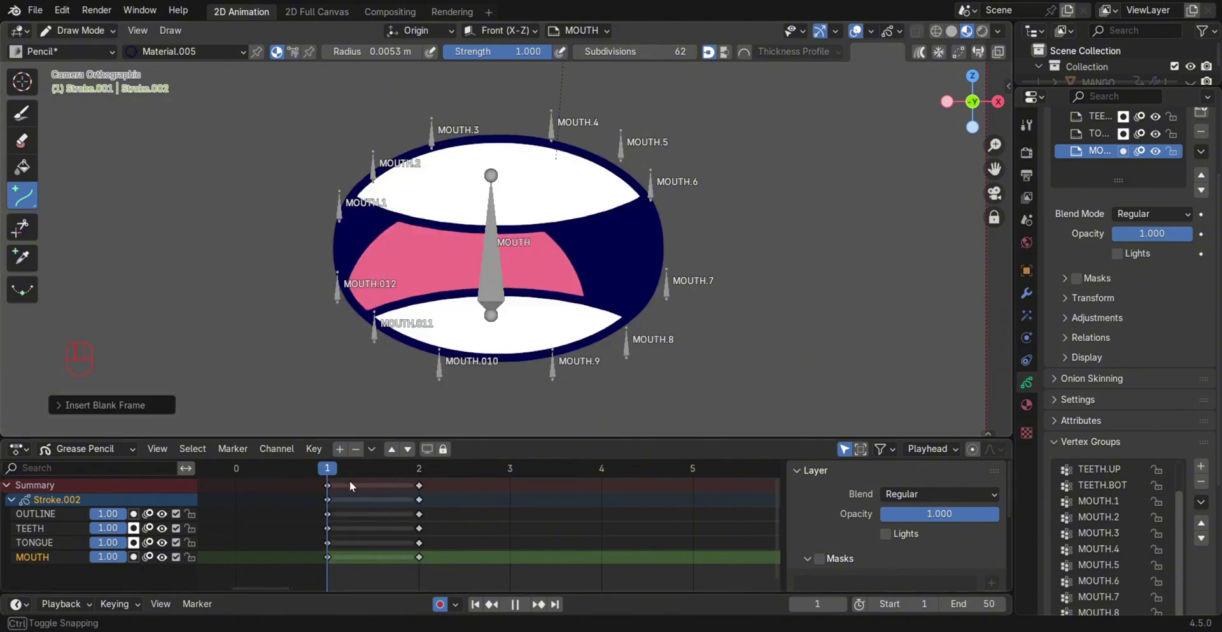
{"action": "key", "text": "Escape"}
{"action": "key", "text": "ctrl+z"}
- Put the armature in Edit Mode, duplicate the MOUTH bone and move the copy along X beside the mouth
{"action": "left_click", "coordinate": [105, 30]}
{"action": "left_click", "coordinate": [95, 75]}
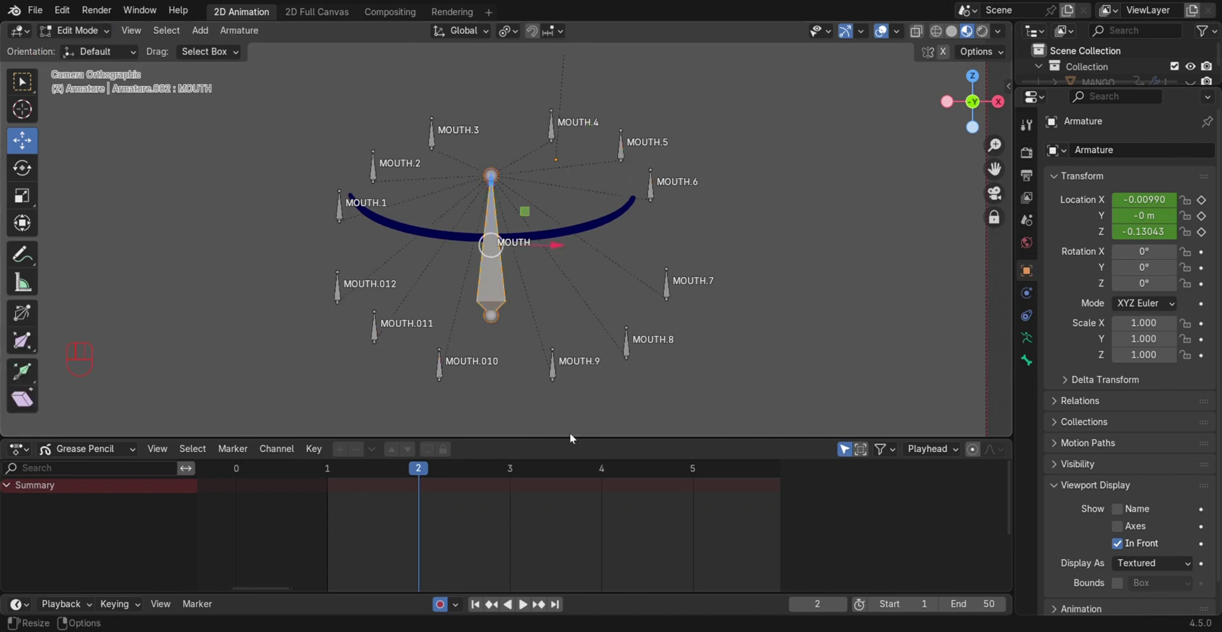
{"action": "left_click_drag", "start_coordinate": [570, 437], "coordinate": [575, 524]}
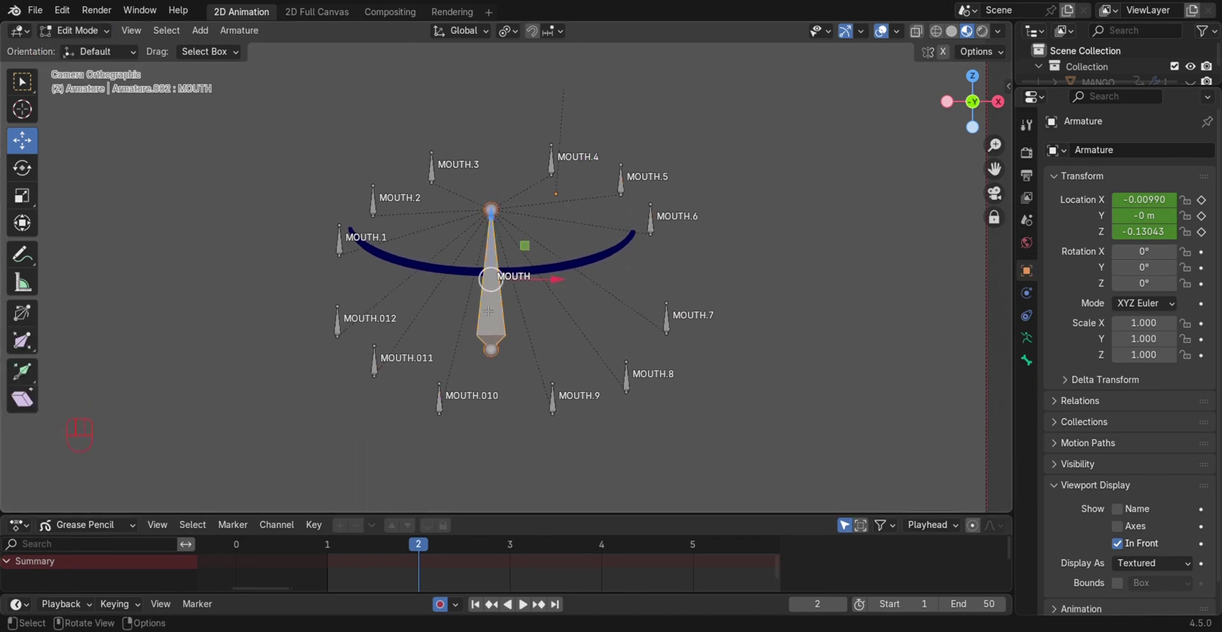
{"action": "key", "text": "shift+d"}
{"action": "key", "text": "g"}
{"action": "key", "text": "x"}
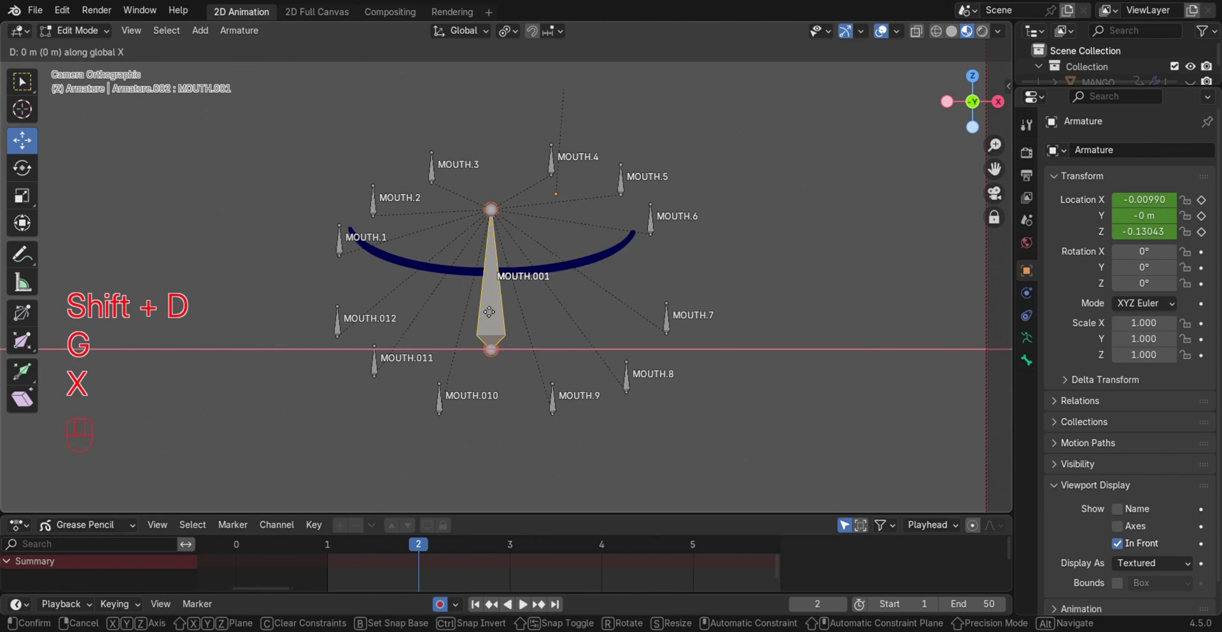
{"action": "left_click", "coordinate": [179, 308]}
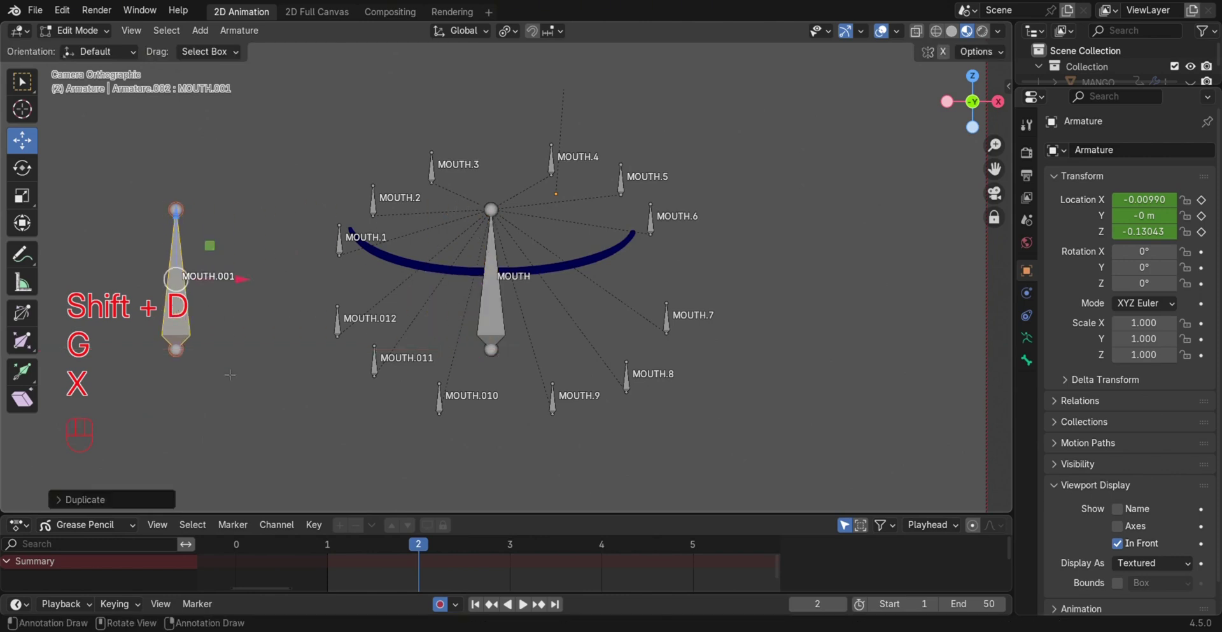
- Scale the duplicated bone down to about half its size and raise it along Z
{"action": "key", "text": "s"}
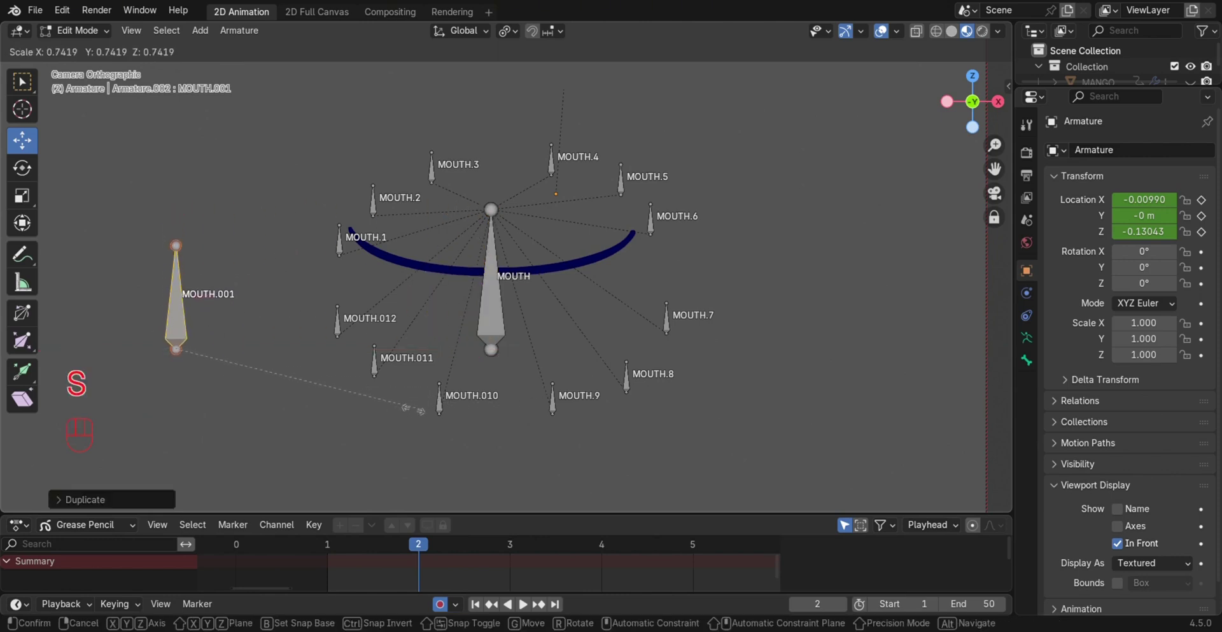
{"action": "left_click", "coordinate": [356, 357]}
{"action": "left_click_drag", "start_coordinate": [175, 247], "coordinate": [176, 214]}
- Rename the duplicated bone MOUTH.SWITCH
{"action": "key", "text": "F2"}
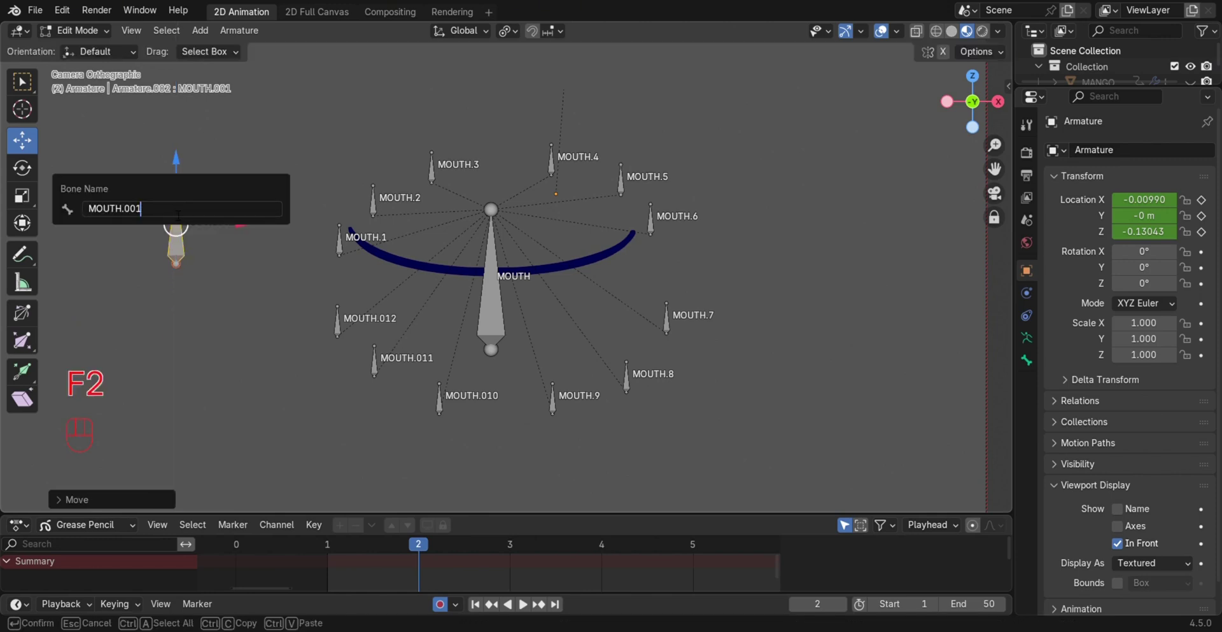
{"action": "key", "text": "BackSpace"}
{"action": "key", "text": "BackSpace"}
{"action": "key", "text": "BackSpace"}
{"action": "type", "text": "SWITCH"}
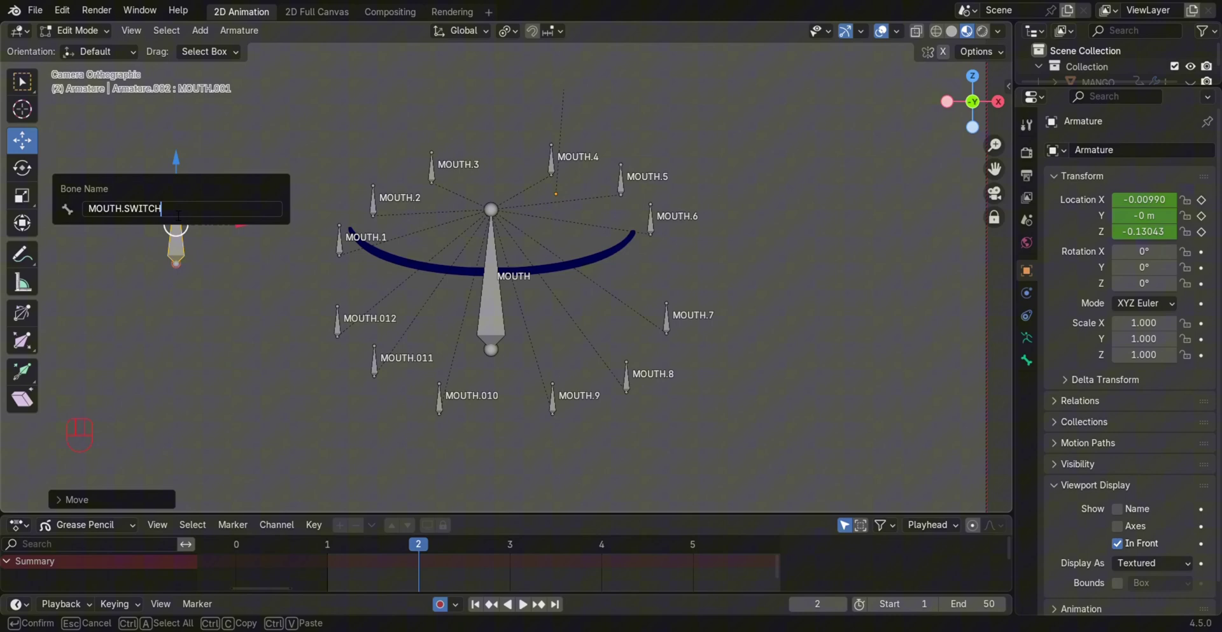
{"action": "key", "text": "Return"}
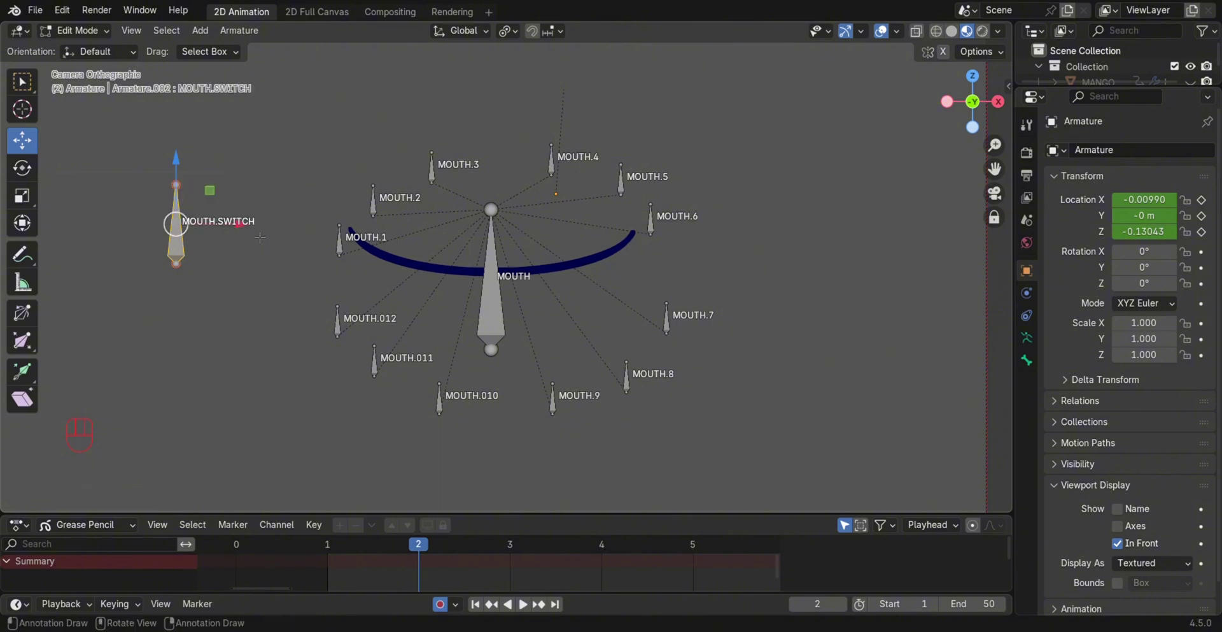
- Leave Edit Mode, select the mouth drawing and add a layer group named MOUTHS to its Grease Pencil layers
{"action": "key", "text": "Tab"}
{"action": "left_click", "coordinate": [413, 264]}
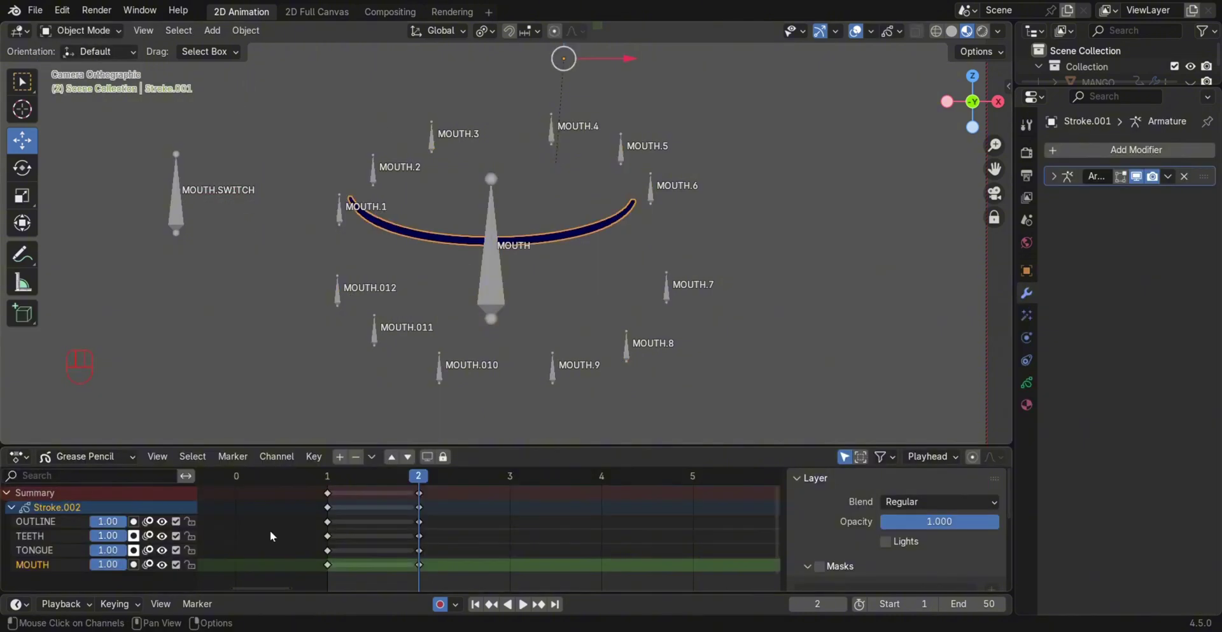
{"action": "left_click", "coordinate": [1026, 383]}
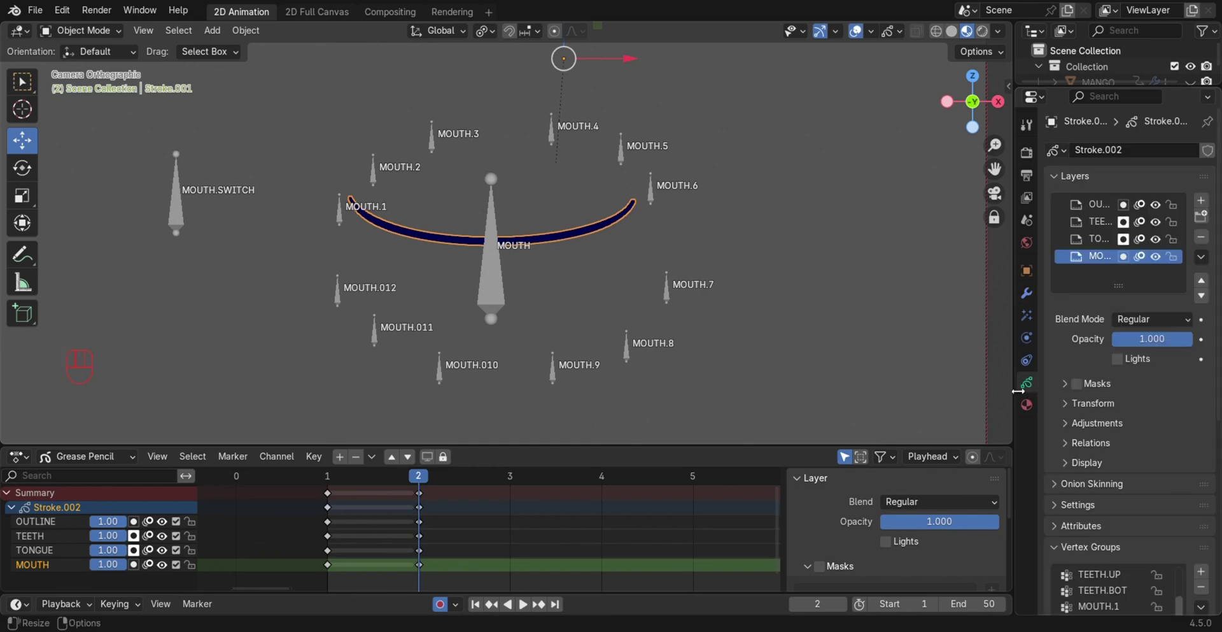
{"action": "left_click_drag", "start_coordinate": [1017, 388], "coordinate": [964, 388]}
{"action": "scroll", "coordinate": [1146, 349], "scroll_direction": "down", "scroll_amount": 5}
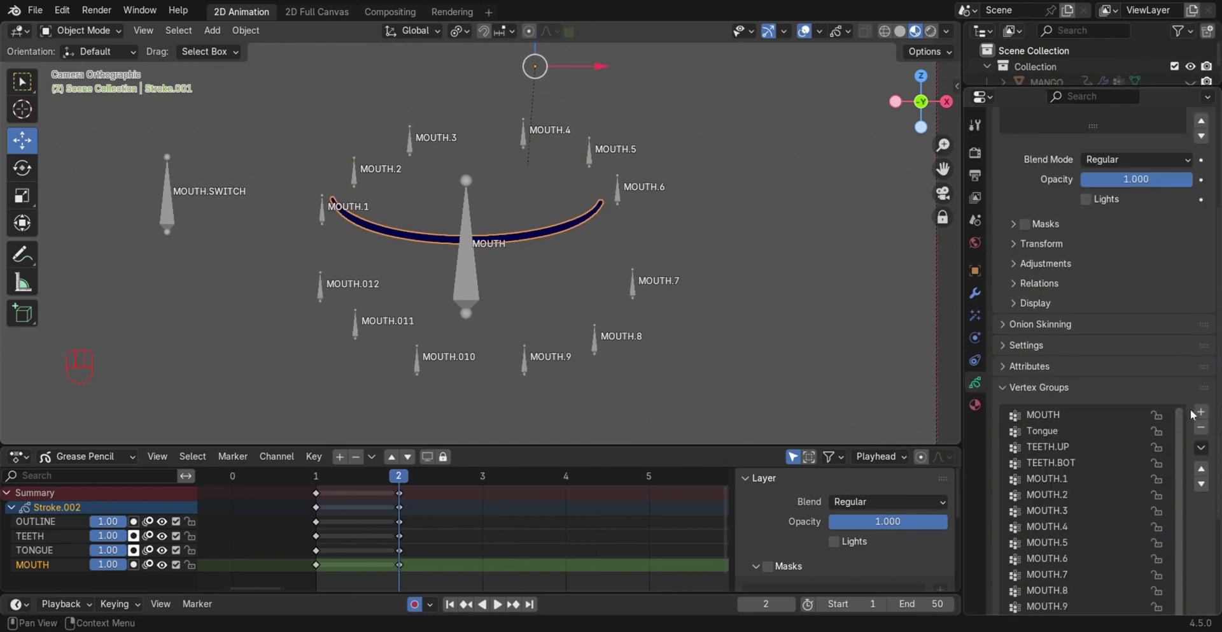
{"action": "scroll", "coordinate": [1189, 404], "scroll_direction": "up", "scroll_amount": 3}
{"action": "left_click", "coordinate": [1010, 478]}
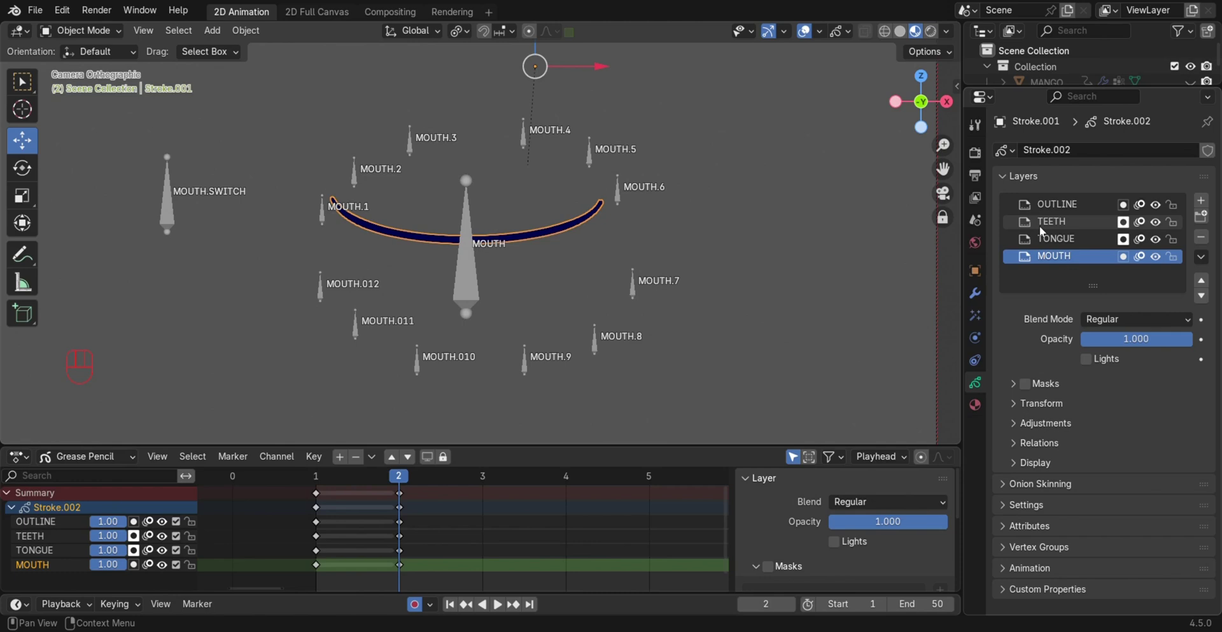
{"action": "left_click", "coordinate": [1202, 216]}
{"action": "double_click", "coordinate": [1058, 264]}
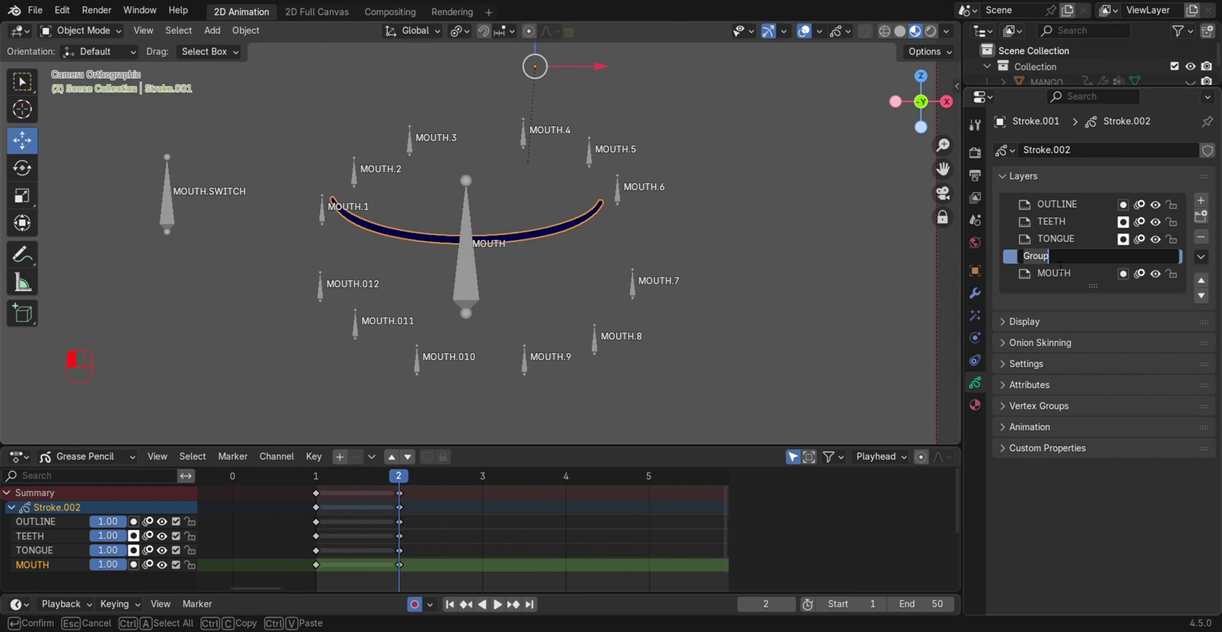
{"action": "type", "text": "MOUTHS"}
{"action": "key", "text": "Return"}
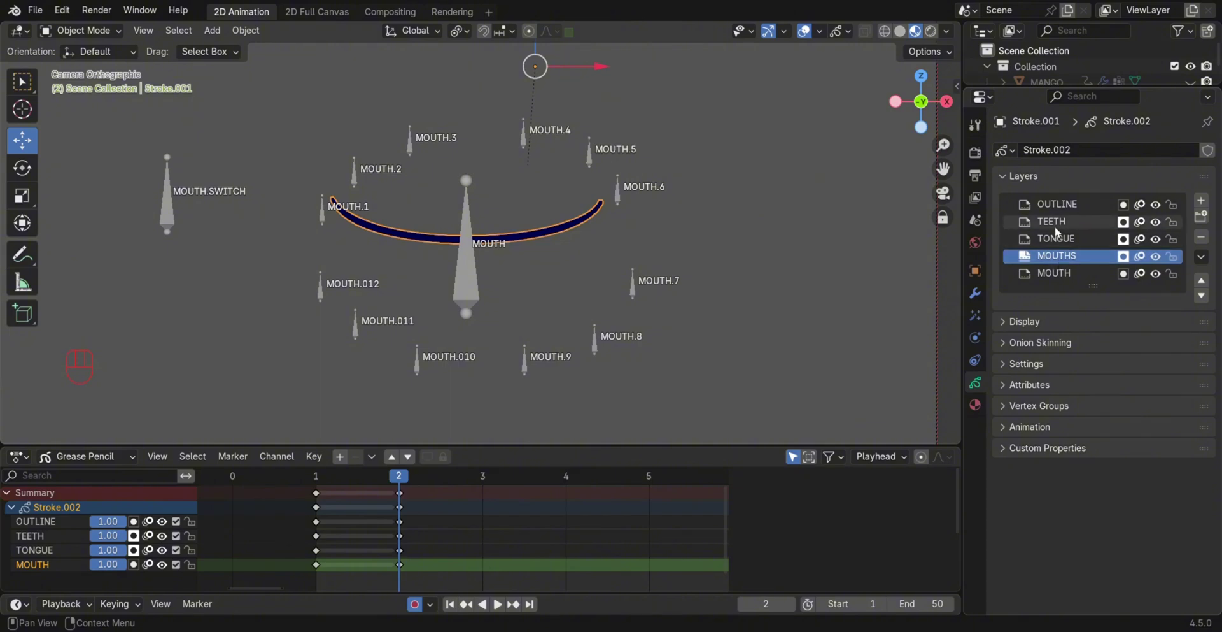
- Move all four layers into the MOUTHS group, go to frame 1 and order them OUTLINE, TEETH, TONGUE, MOUTH from top to bottom
{"action": "left_click_drag", "start_coordinate": [1055, 204], "coordinate": [1081, 228]}
{"action": "left_click_drag", "start_coordinate": [1067, 275], "coordinate": [1063, 203]}
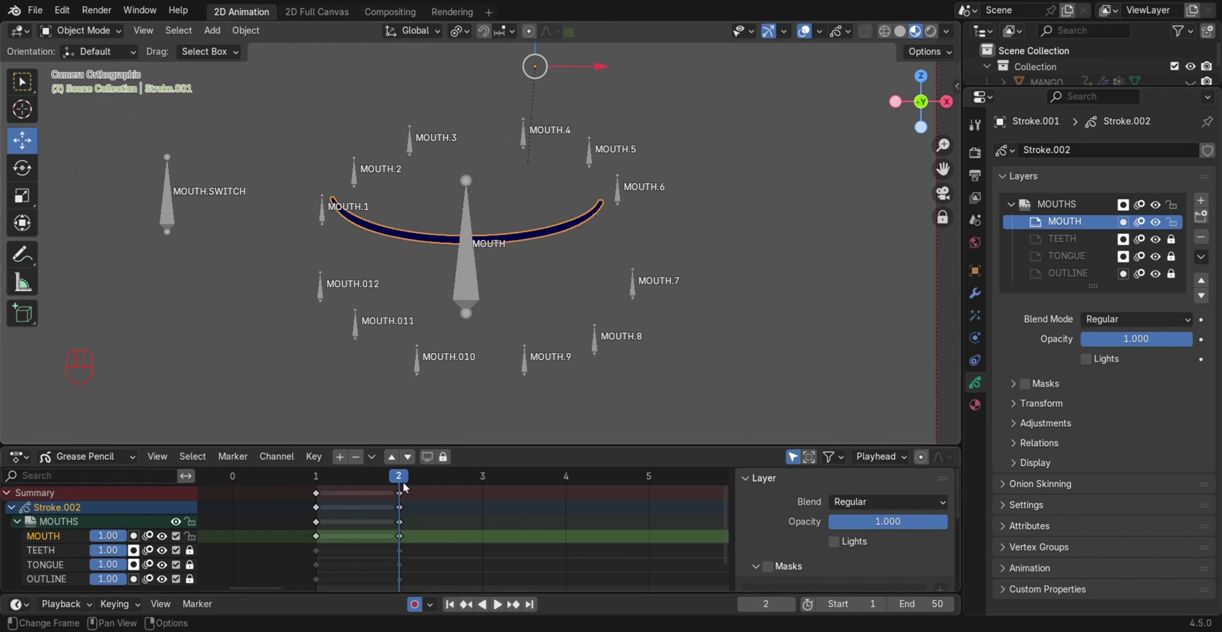
{"action": "left_click_drag", "start_coordinate": [389, 477], "coordinate": [354, 478]}
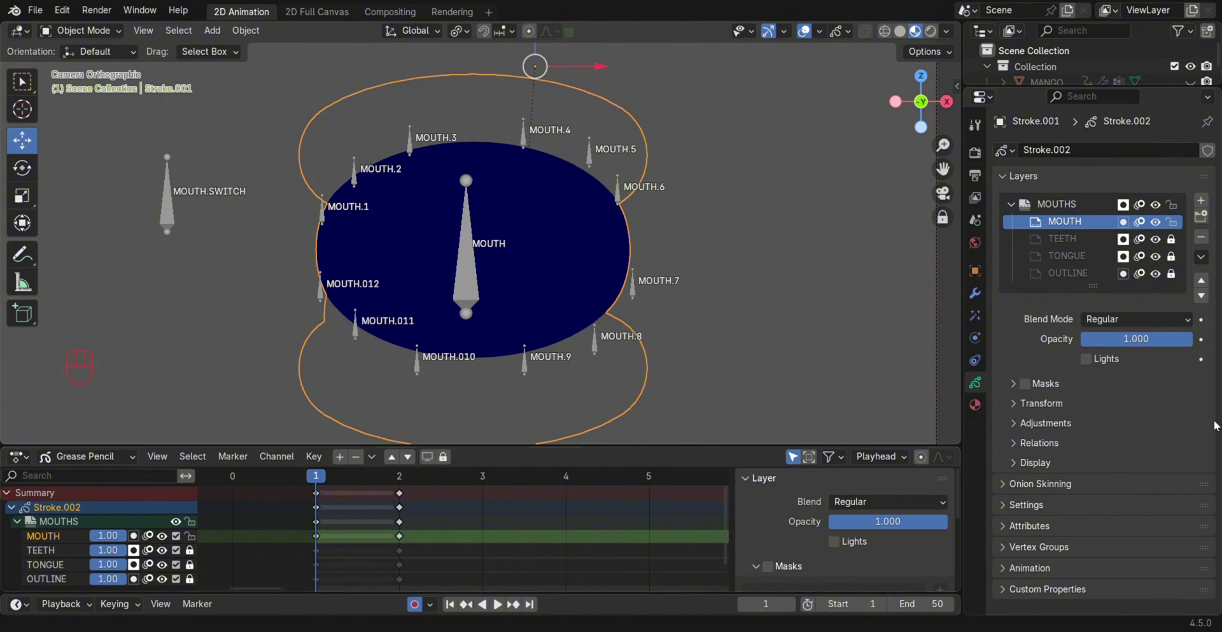
{"action": "mouse_move", "coordinate": [1069, 221]}
{"action": "left_mouse_down"}
{"action": "mouse_move", "coordinate": [1141, 273]}
{"action": "mouse_move", "coordinate": [1083, 239]}
{"action": "mouse_move", "coordinate": [1075, 263]}
{"action": "mouse_move", "coordinate": [1064, 207]}
{"action": "left_mouse_up"}
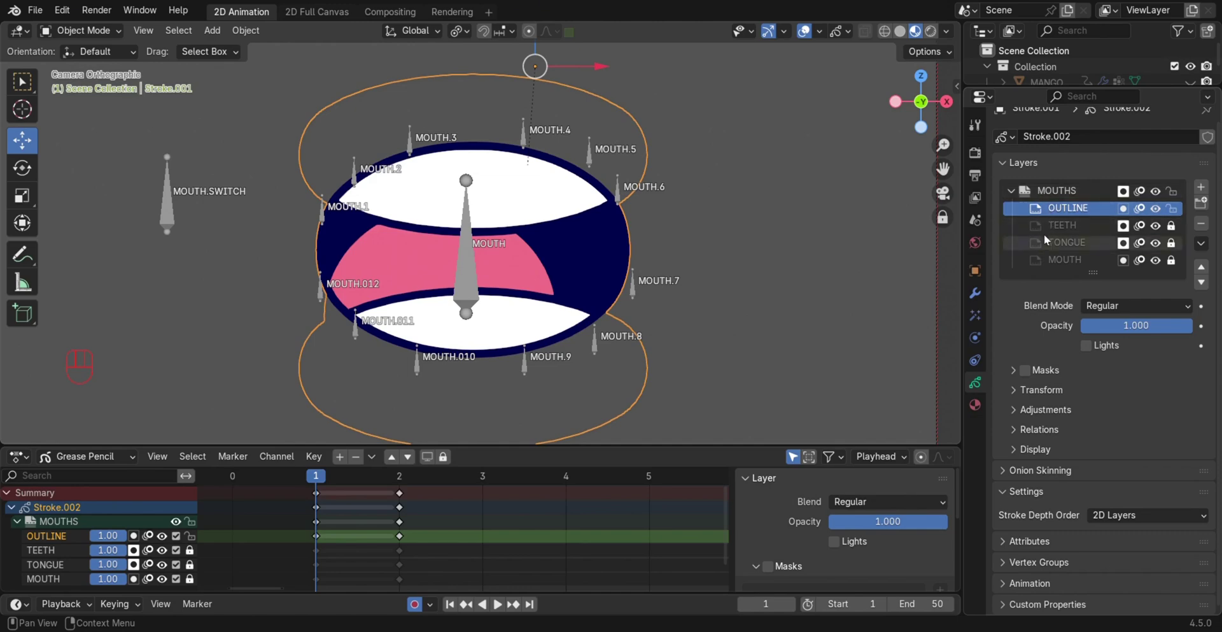
- Add a Time Offset modifier to the mouth drawing and set its mode to Fixed Frame
{"action": "left_click", "coordinate": [975, 293]}
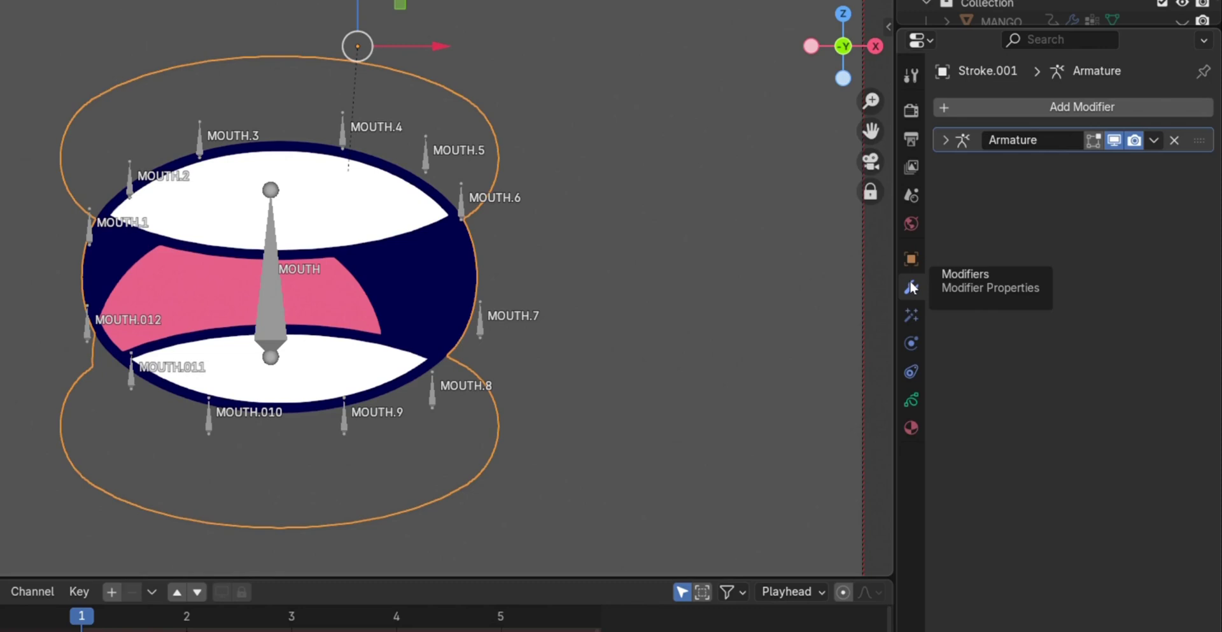
{"action": "left_click", "coordinate": [978, 108]}
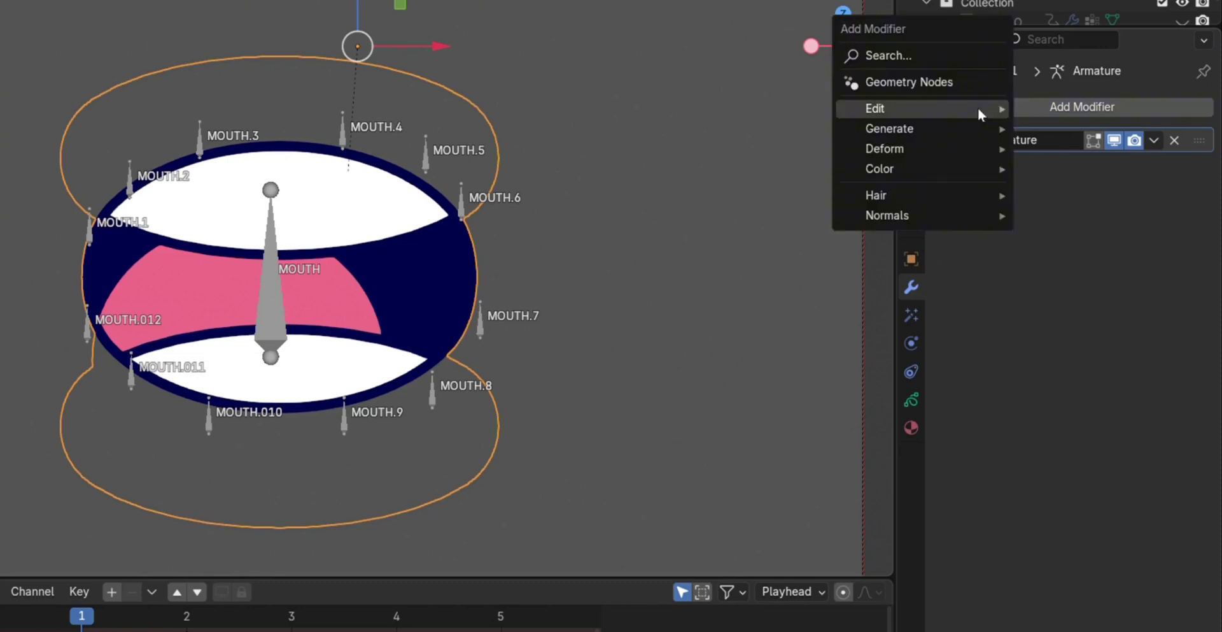
{"action": "mouse_move", "coordinate": [962, 106]}
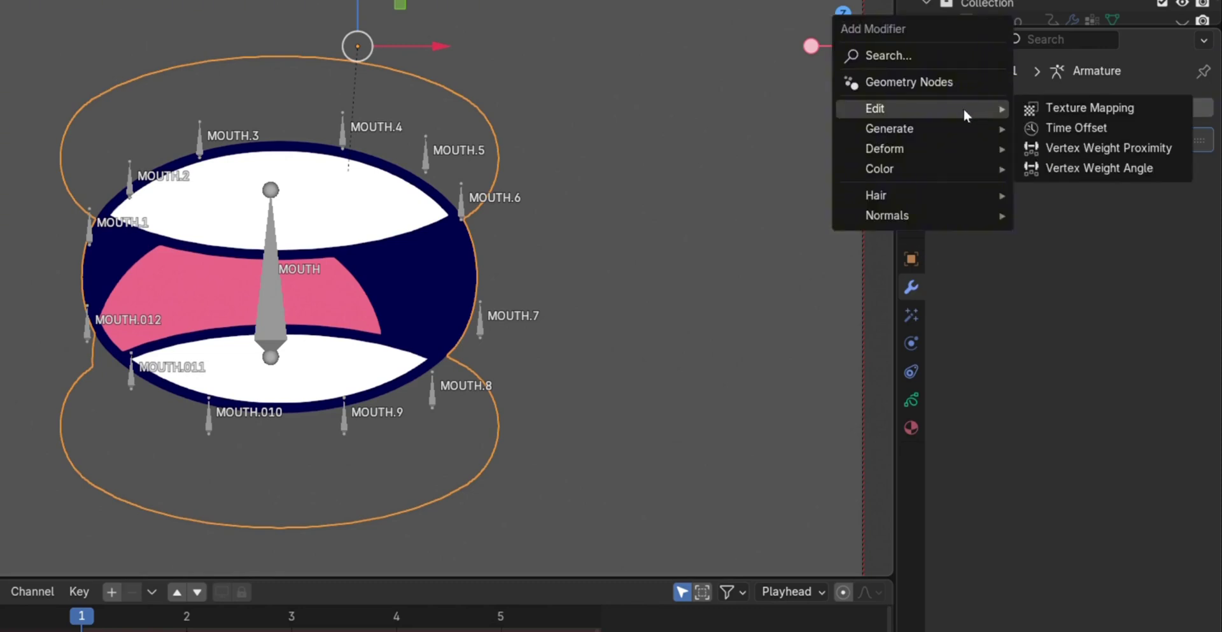
{"action": "left_click", "coordinate": [1058, 128]}
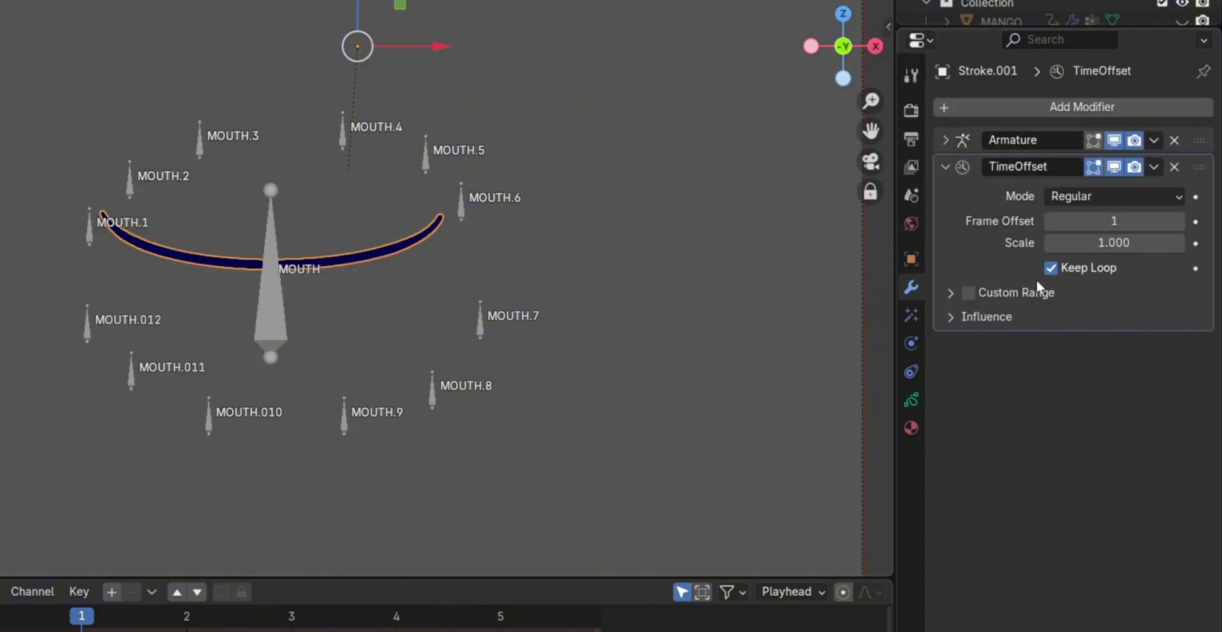
{"action": "left_click", "coordinate": [1095, 196]}
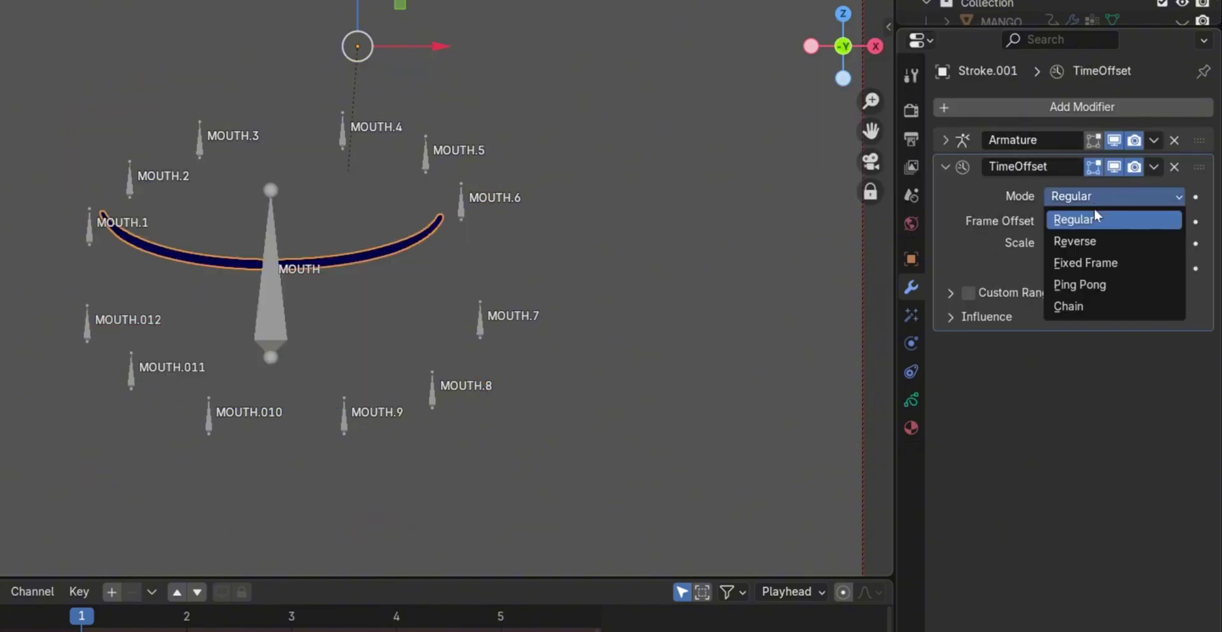
{"action": "left_click", "coordinate": [1095, 262]}
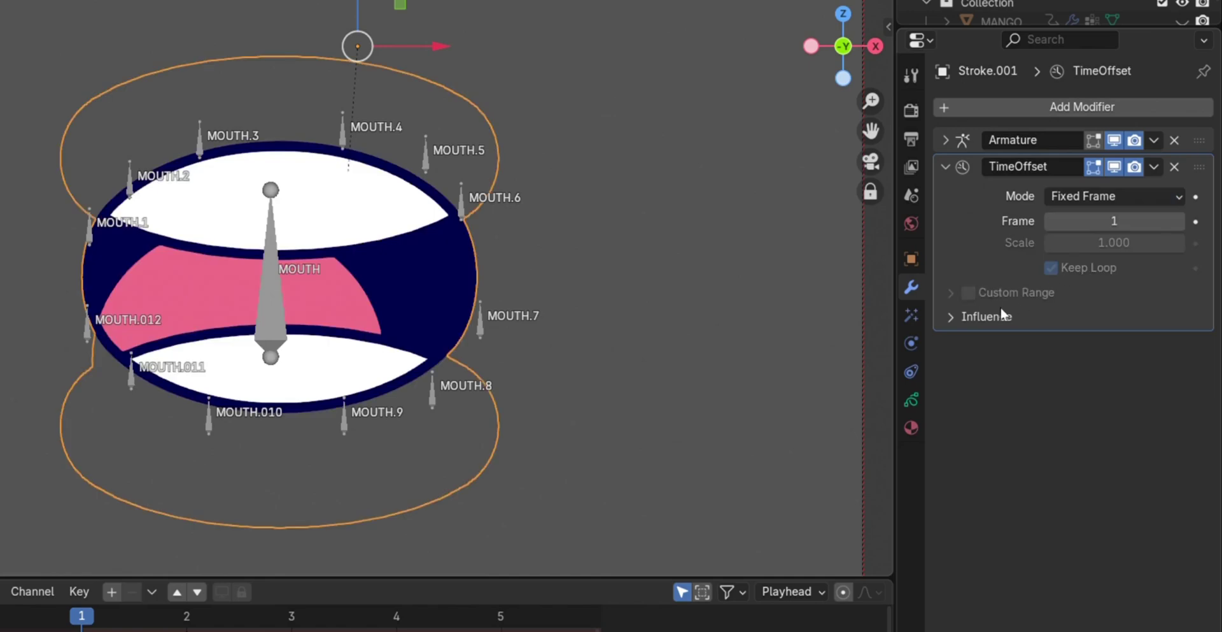
- Limit the Time Offset modifier's influence to the MOUTHS layer group
{"action": "left_click", "coordinate": [986, 317]}
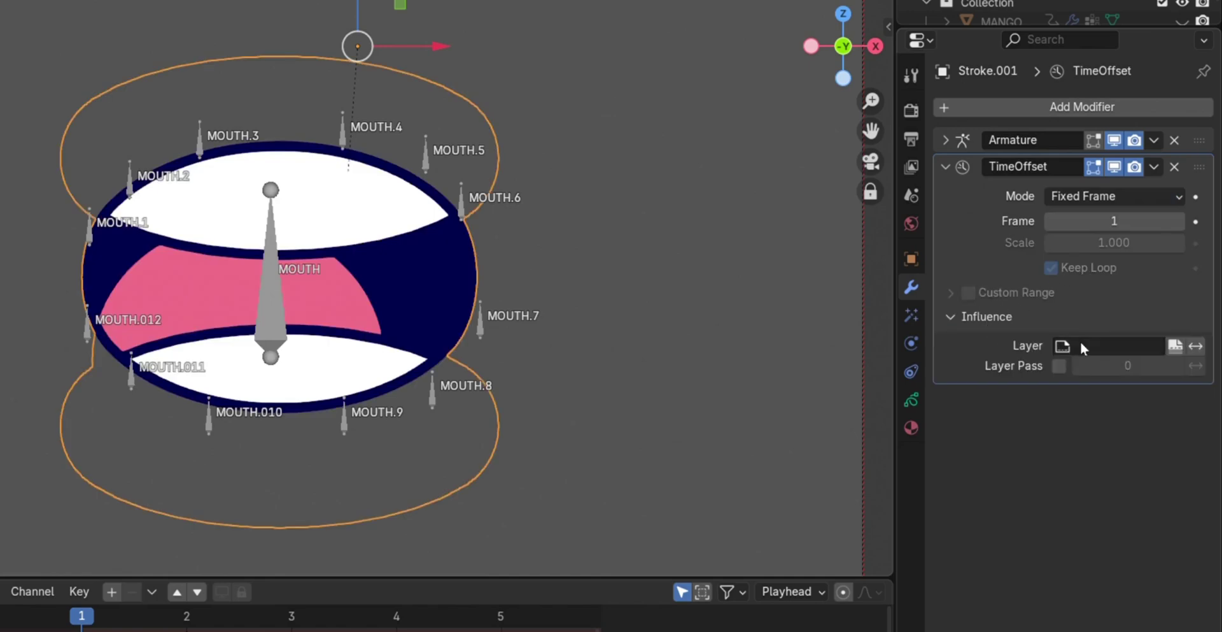
{"action": "left_click", "coordinate": [1064, 347]}
{"action": "key", "text": "Escape"}
{"action": "left_click", "coordinate": [1175, 345]}
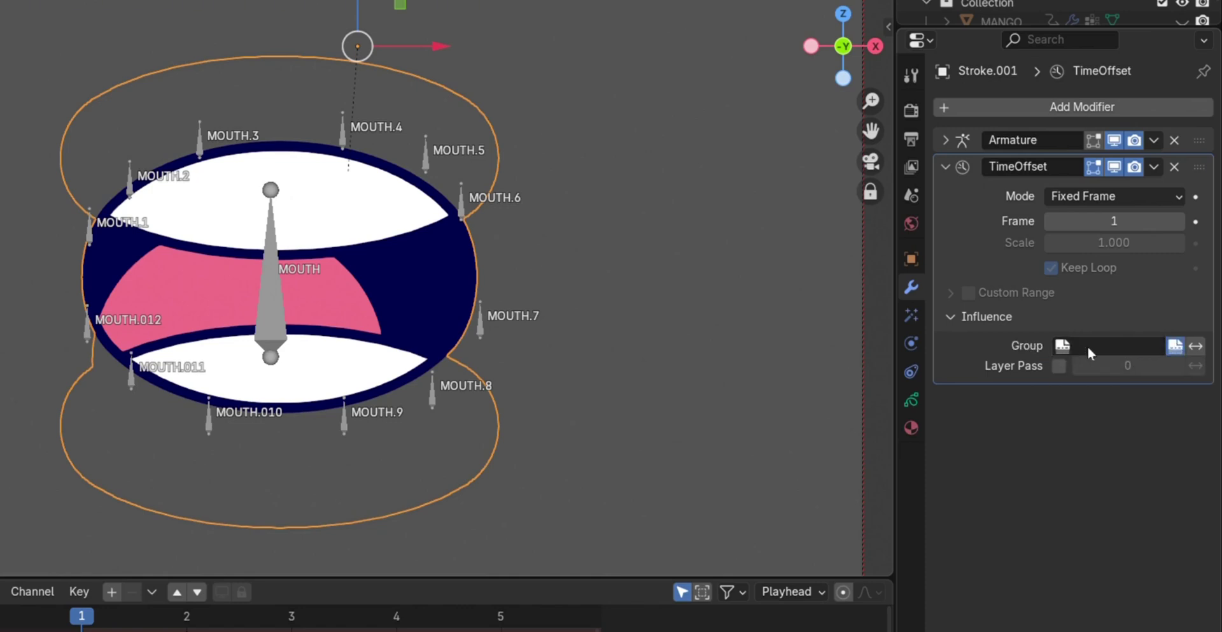
{"action": "left_click", "coordinate": [1174, 347]}
{"action": "left_click", "coordinate": [1173, 346]}
{"action": "left_click", "coordinate": [1124, 345]}
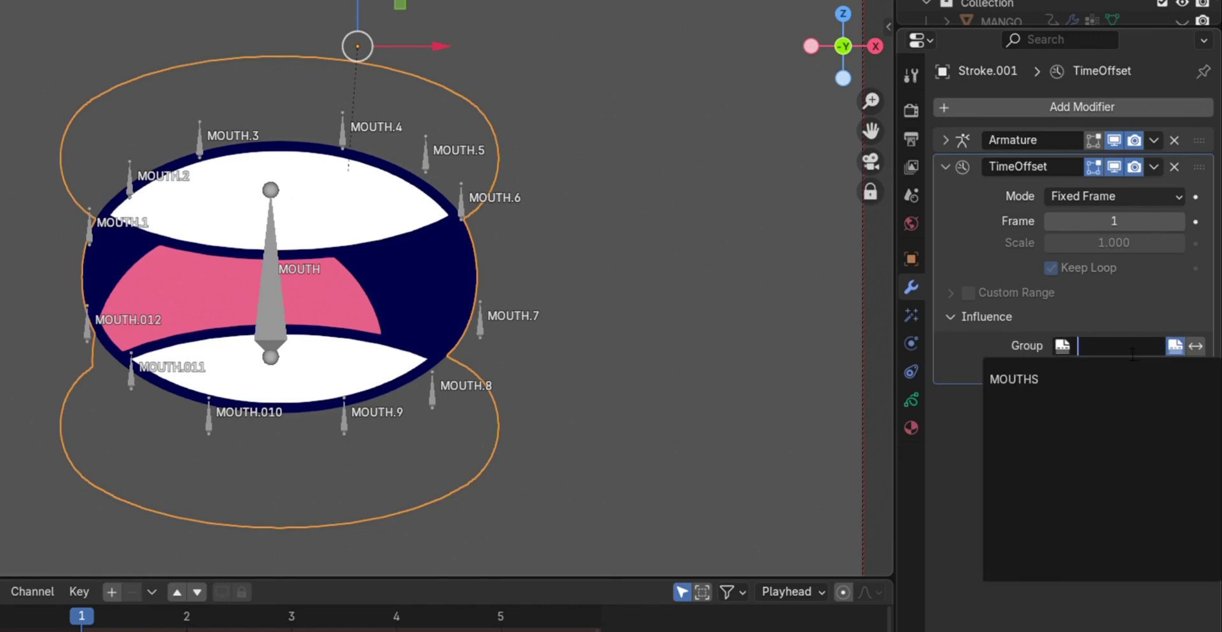
{"action": "left_click", "coordinate": [1105, 380]}
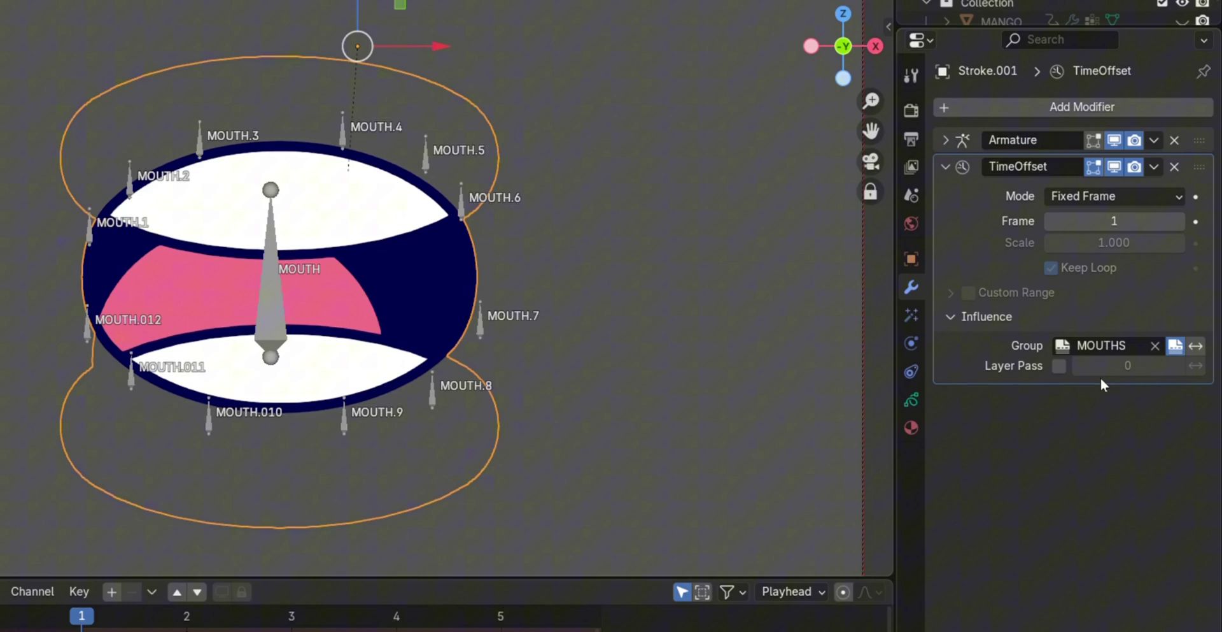
- Add a driver to the Time Offset modifier's Frame value and set its expression to var*40
{"action": "right_click", "coordinate": [1122, 221]}
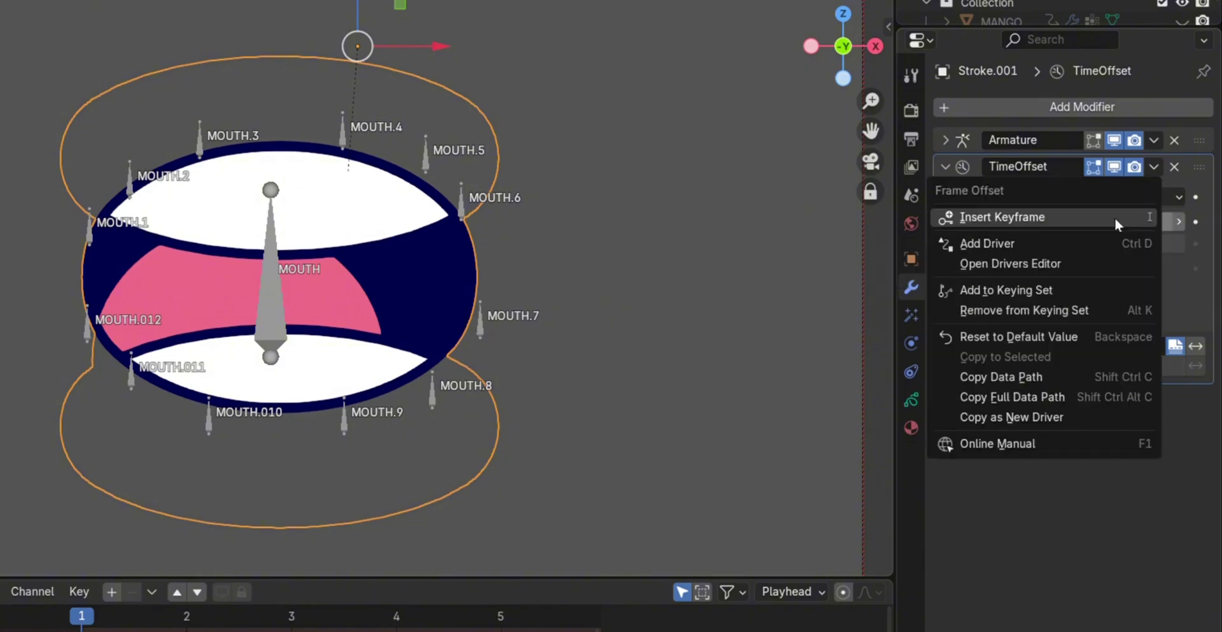
{"action": "left_click", "coordinate": [1049, 243]}
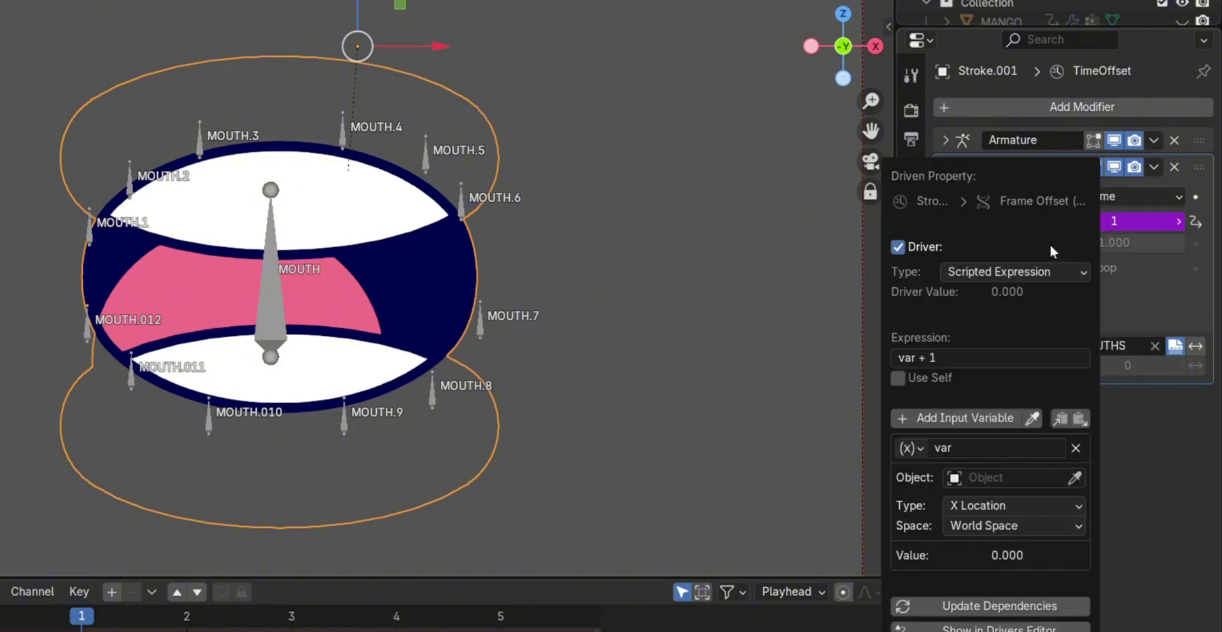
{"action": "left_click", "coordinate": [953, 363]}
{"action": "left_click", "coordinate": [958, 366]}
{"action": "key", "text": "BackSpace"}
{"action": "key", "text": "BackSpace"}
{"action": "key", "text": "BackSpace"}
{"action": "key", "text": "BackSpace"}
{"action": "type", "text": "*40"}
{"action": "key", "text": "Return"}
- Point the driver variable at the Armature's MOUTH.SWITCH bone and change the space its X Location is read in
{"action": "left_click", "coordinate": [1029, 471]}
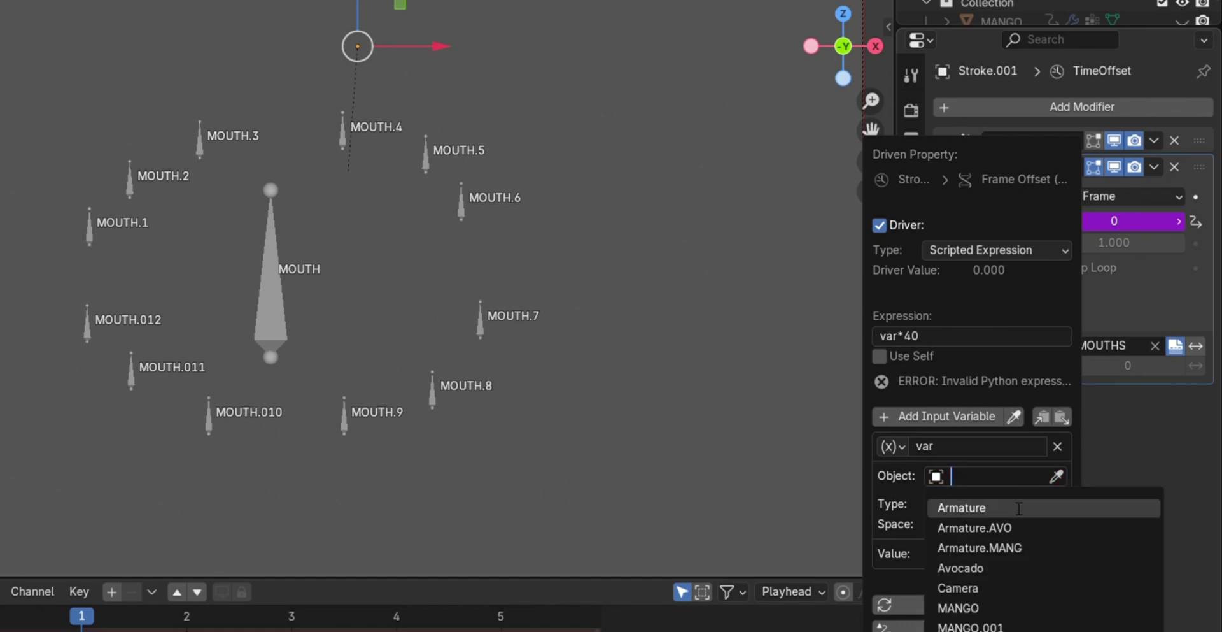
{"action": "left_click", "coordinate": [1019, 508]}
{"action": "left_click", "coordinate": [1006, 477]}
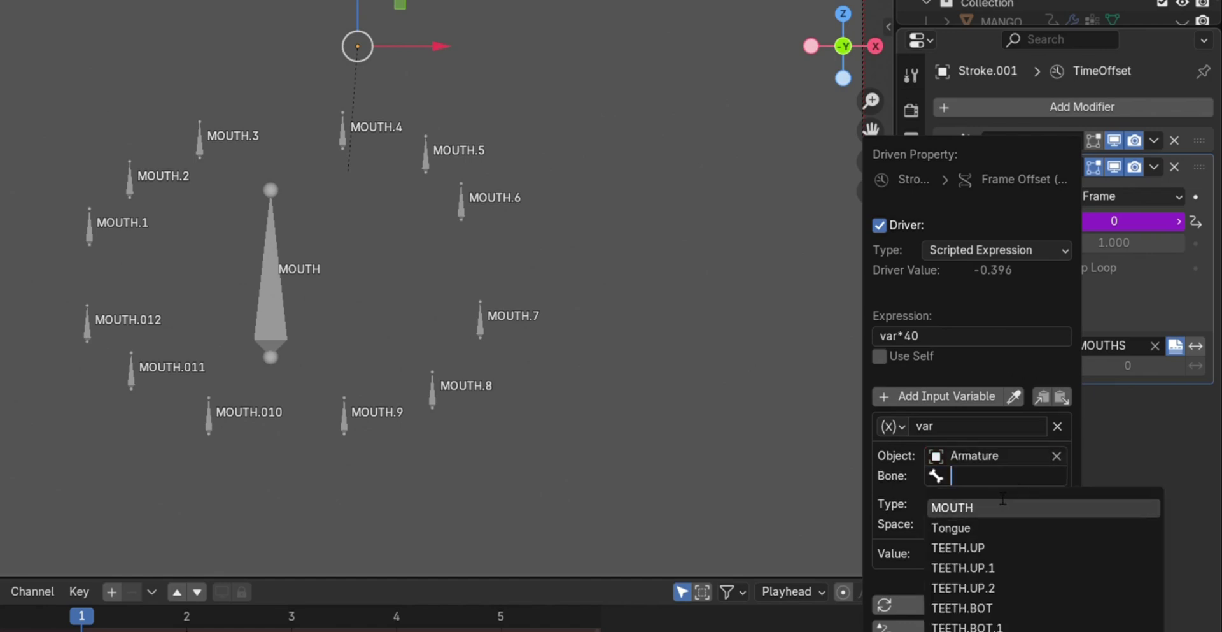
{"action": "type", "text": "MOU"}
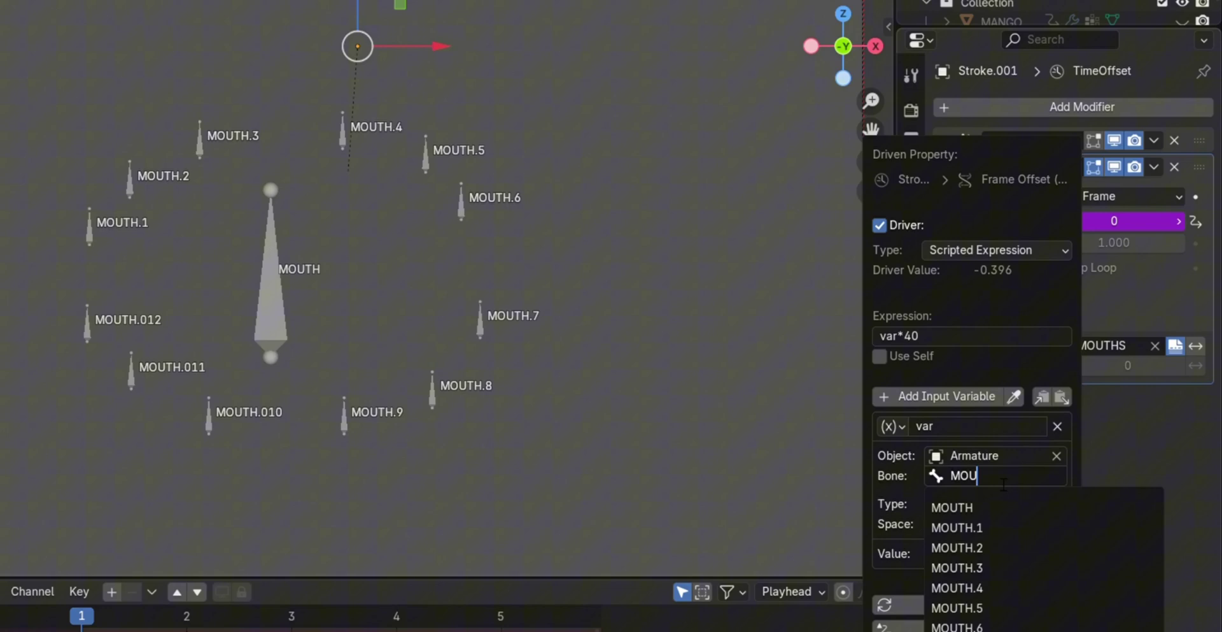
{"action": "type", "text": "THS"}
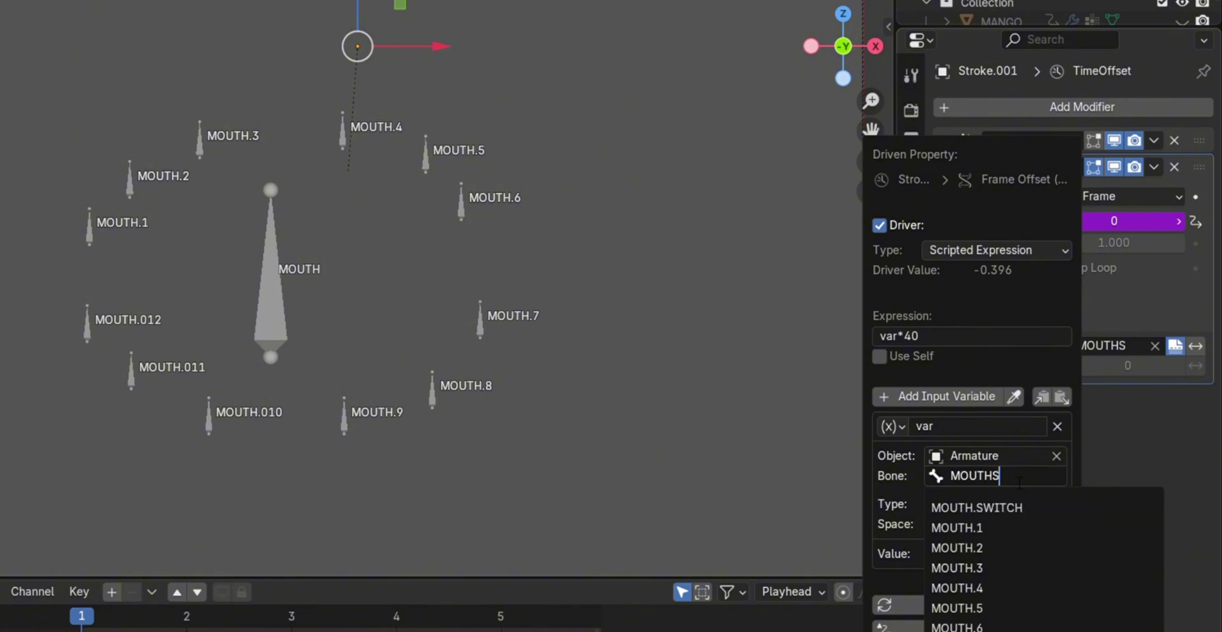
{"action": "left_click", "coordinate": [1011, 512]}
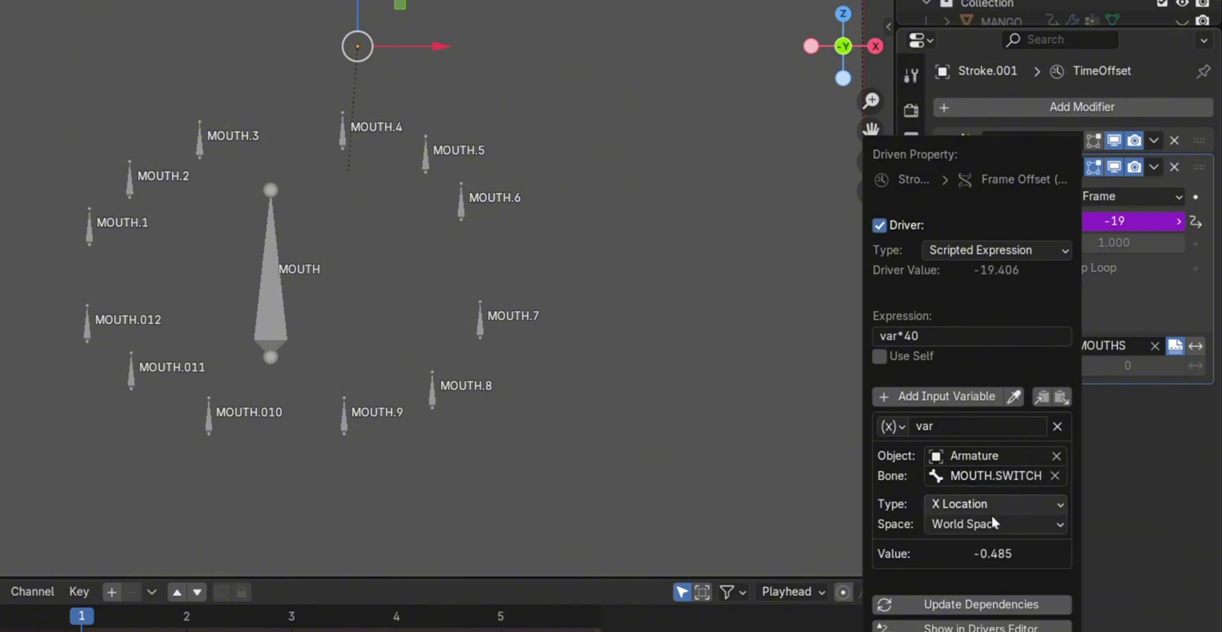
{"action": "left_click", "coordinate": [997, 525]}
{"action": "left_click", "coordinate": [987, 587]}
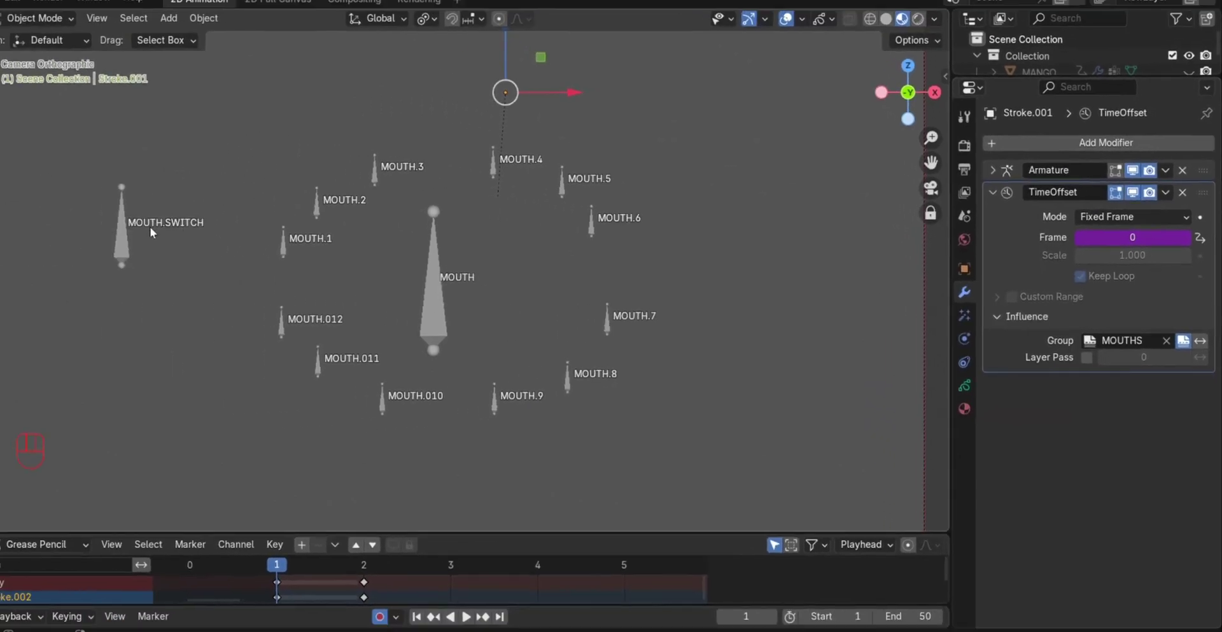
- Put the armature in Pose Mode and move the MOUTH.SWITCH bone along X to switch the mouth to the closed smile
{"action": "left_click", "coordinate": [121, 240]}
{"action": "left_click", "coordinate": [35, 18]}
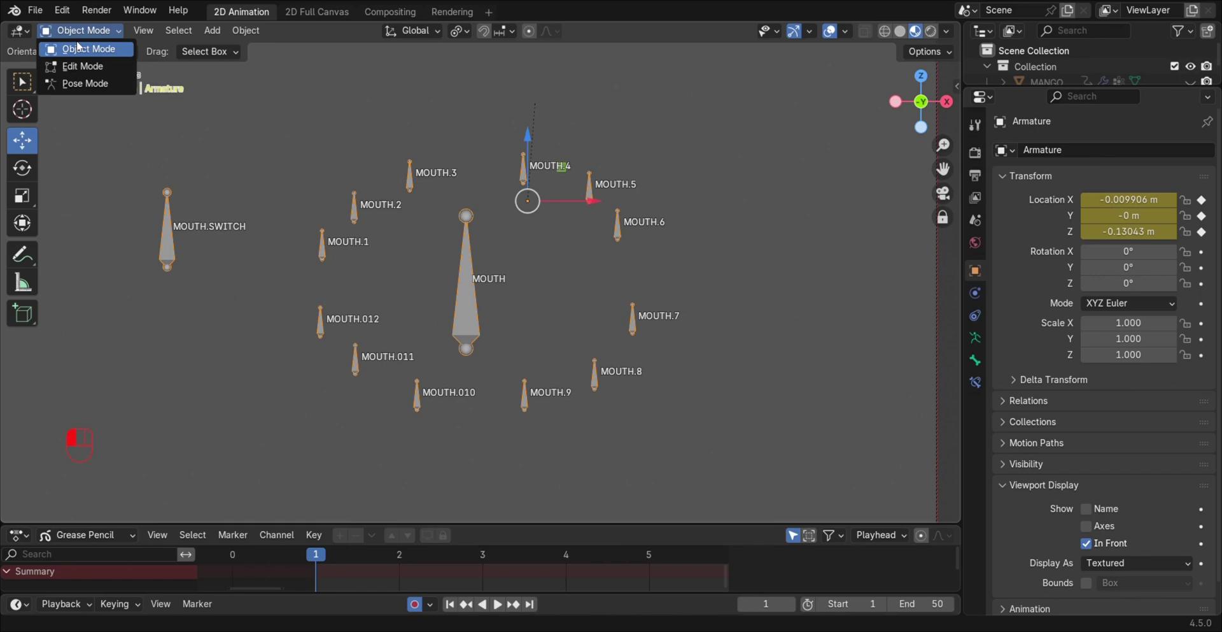
{"action": "left_click", "coordinate": [86, 84]}
{"action": "mouse_move", "coordinate": [205, 267]}
{"action": "left_mouse_down"}
{"action": "mouse_move", "coordinate": [254, 274]}
{"action": "mouse_move", "coordinate": [243, 273]}
{"action": "left_mouse_up"}
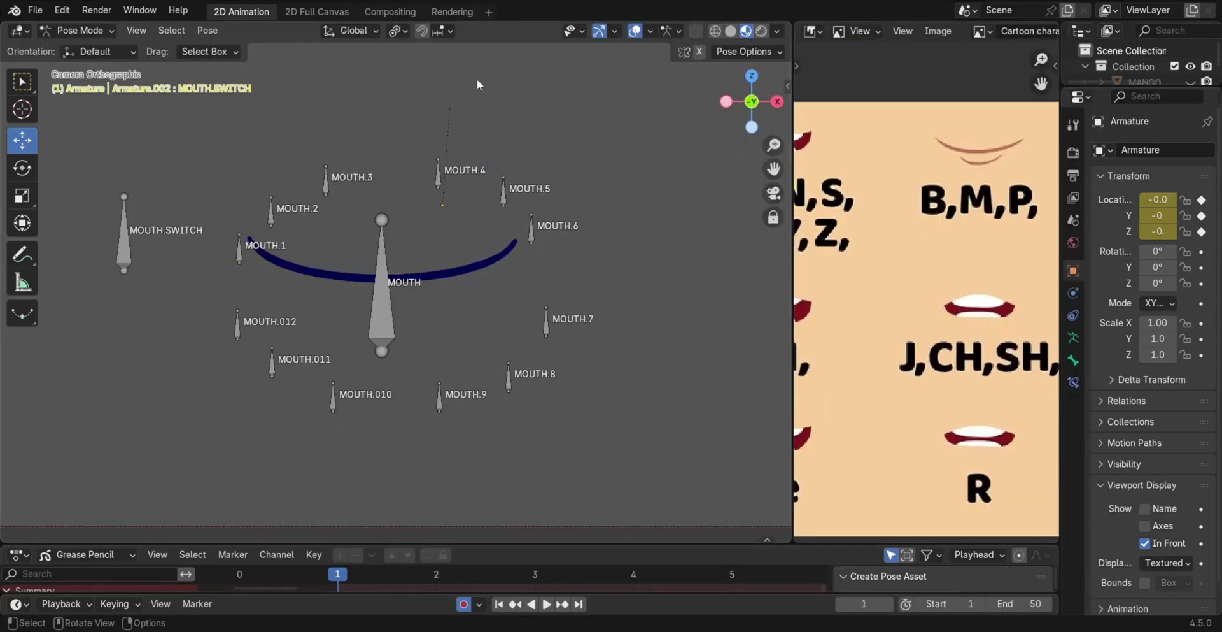
- Put the mouth drawing in Draw Mode and draw a short upward-curving lip line below the smile on frame 2 with the Curve tool
{"action": "left_click", "coordinate": [336, 273]}
{"action": "key", "text": "ctrl+Tab"}
{"action": "left_click", "coordinate": [286, 153]}
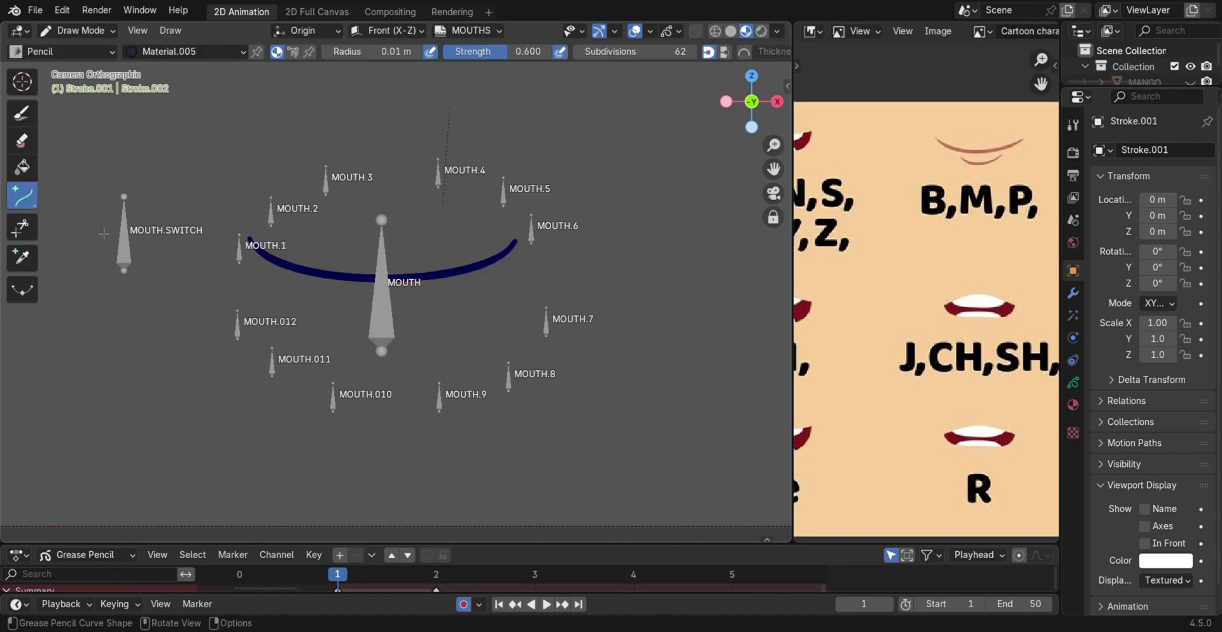
{"action": "key", "text": "Right"}
{"action": "mouse_move", "coordinate": [366, 307]}
{"action": "left_mouse_down"}
{"action": "mouse_move", "coordinate": [465, 314]}
{"action": "mouse_move", "coordinate": [298, 298]}
{"action": "left_mouse_up"}
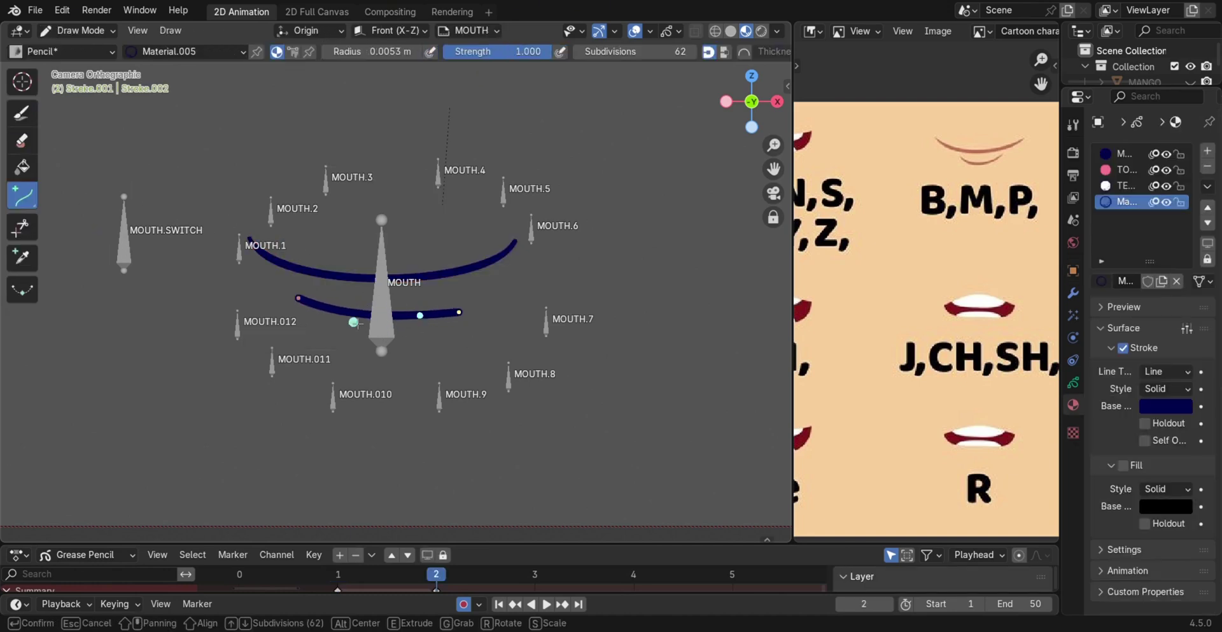
{"action": "left_click_drag", "start_coordinate": [464, 314], "coordinate": [461, 294]}
{"action": "left_click_drag", "start_coordinate": [298, 297], "coordinate": [315, 294]}
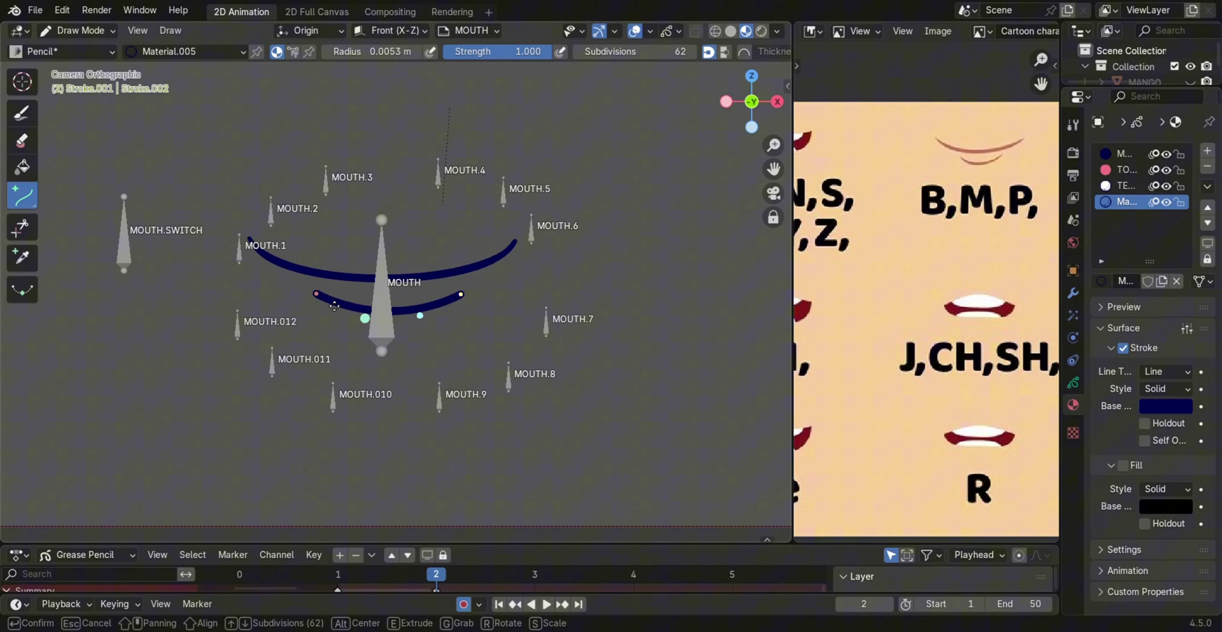
{"action": "key", "text": "Return"}
- Return the mouth drawing to Object Mode, briefly play the animation and stop it
{"action": "key", "text": "ctrl+Tab"}
{"action": "left_click", "coordinate": [526, 449]}
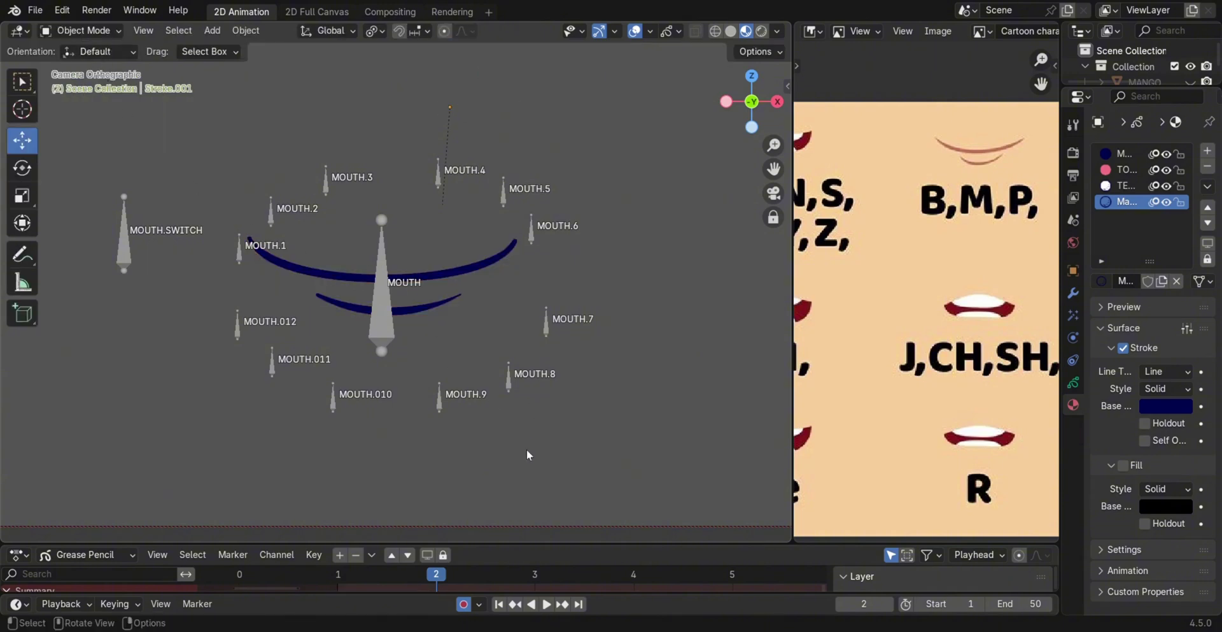
{"action": "key", "text": "space"}
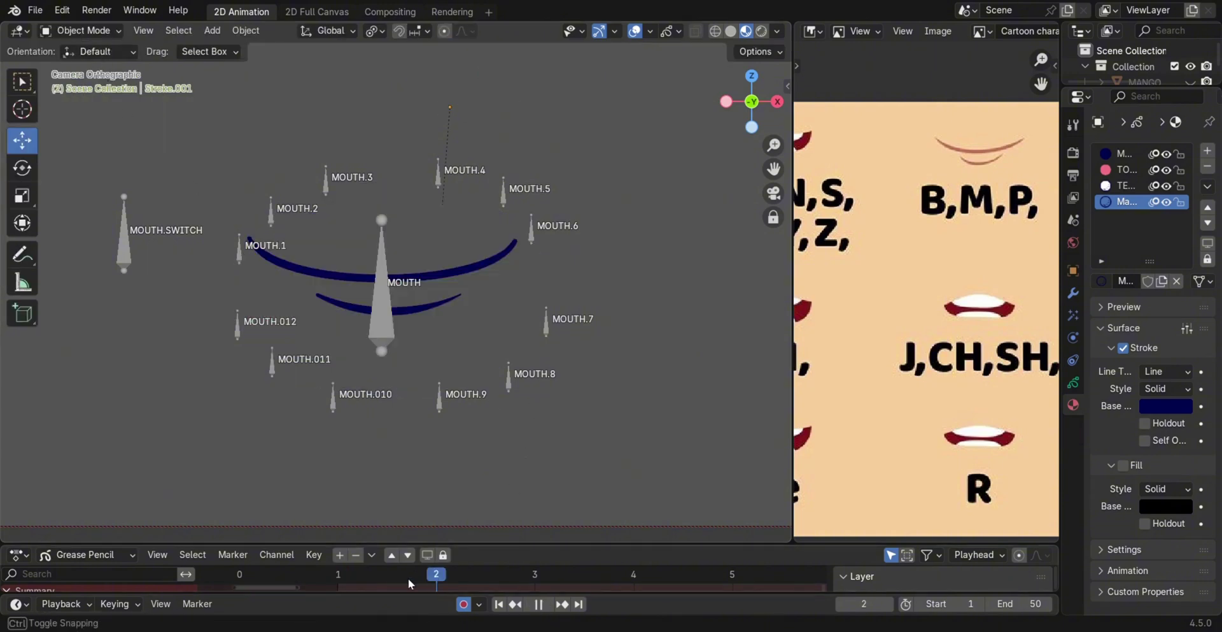
{"action": "key", "text": "space"}
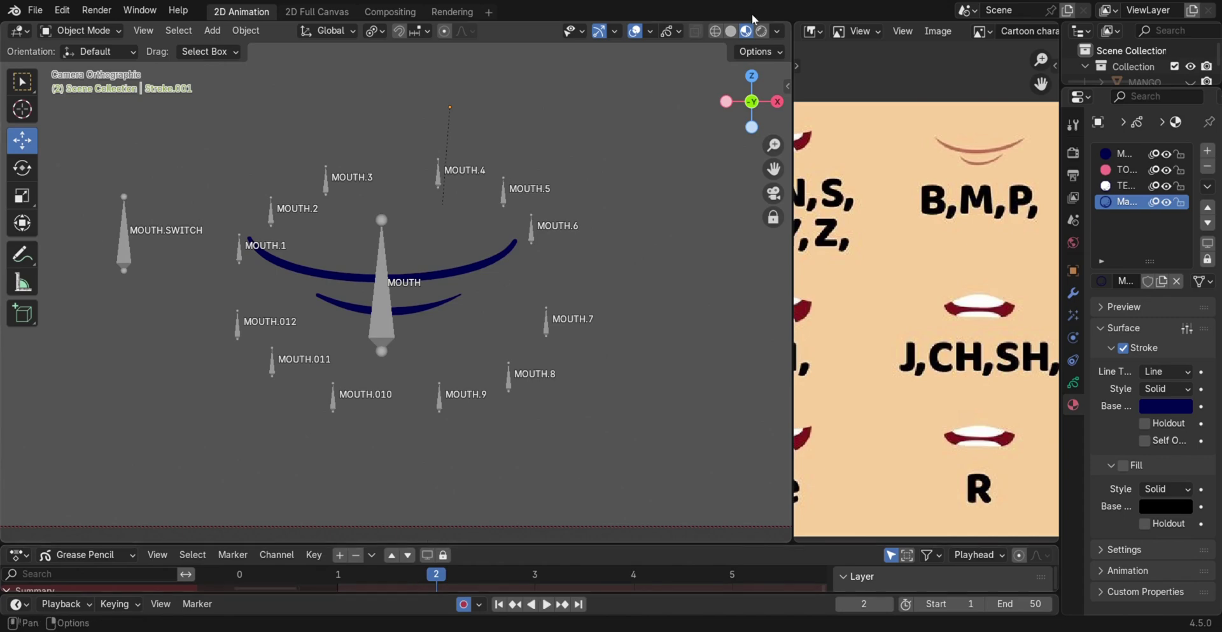
- Switch the viewport to Solid shading and scrub the timeline back from frame 2
{"action": "left_click", "coordinate": [732, 32]}
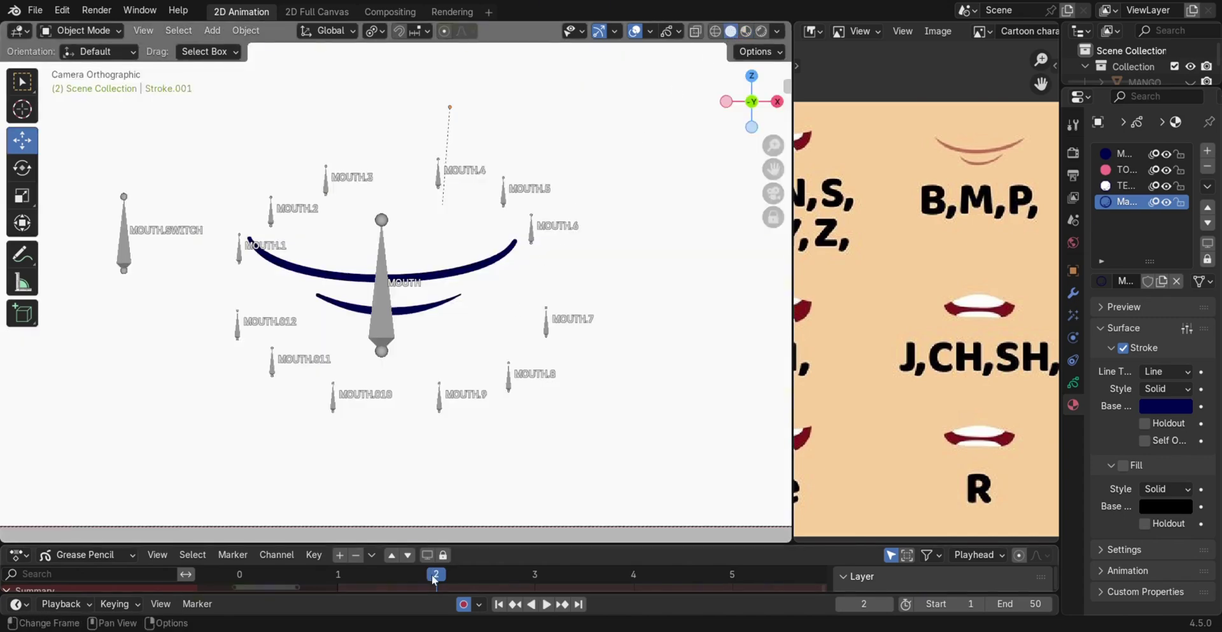
{"action": "mouse_move", "coordinate": [431, 574]}
{"action": "left_mouse_down"}
{"action": "mouse_move", "coordinate": [382, 571]}
{"action": "mouse_move", "coordinate": [406, 579]}
{"action": "left_mouse_up"}
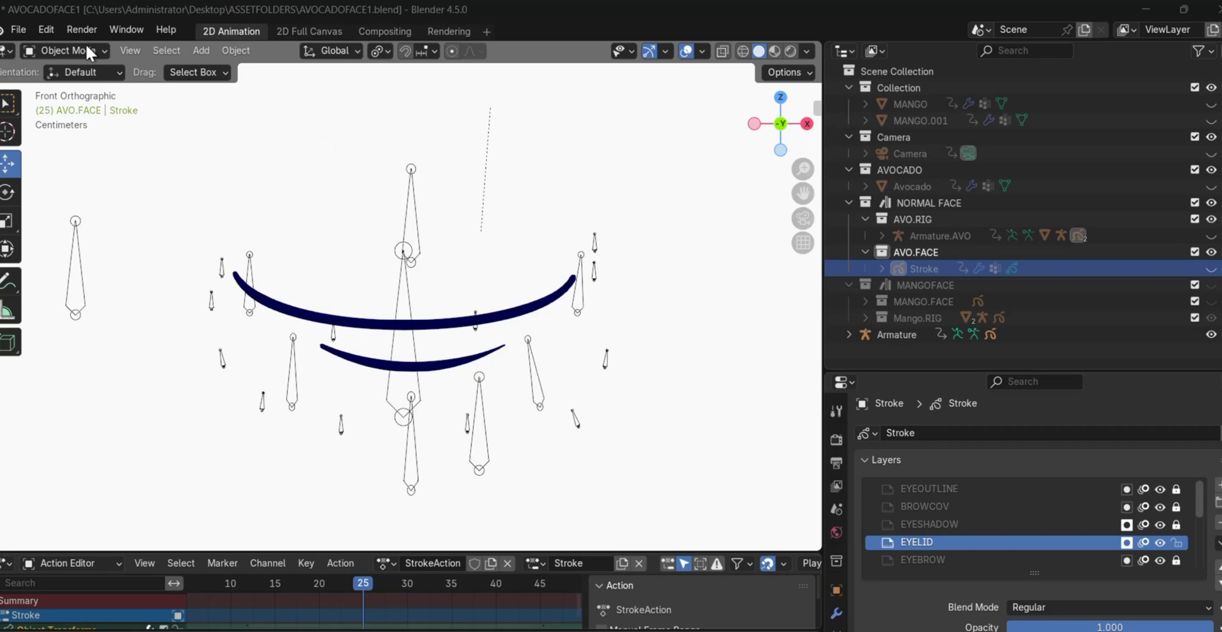
- Select the ASSETFOLDERS asset library in the Preferences file paths to check its folder, and close the Preferences
{"action": "left_click", "coordinate": [46, 30]}
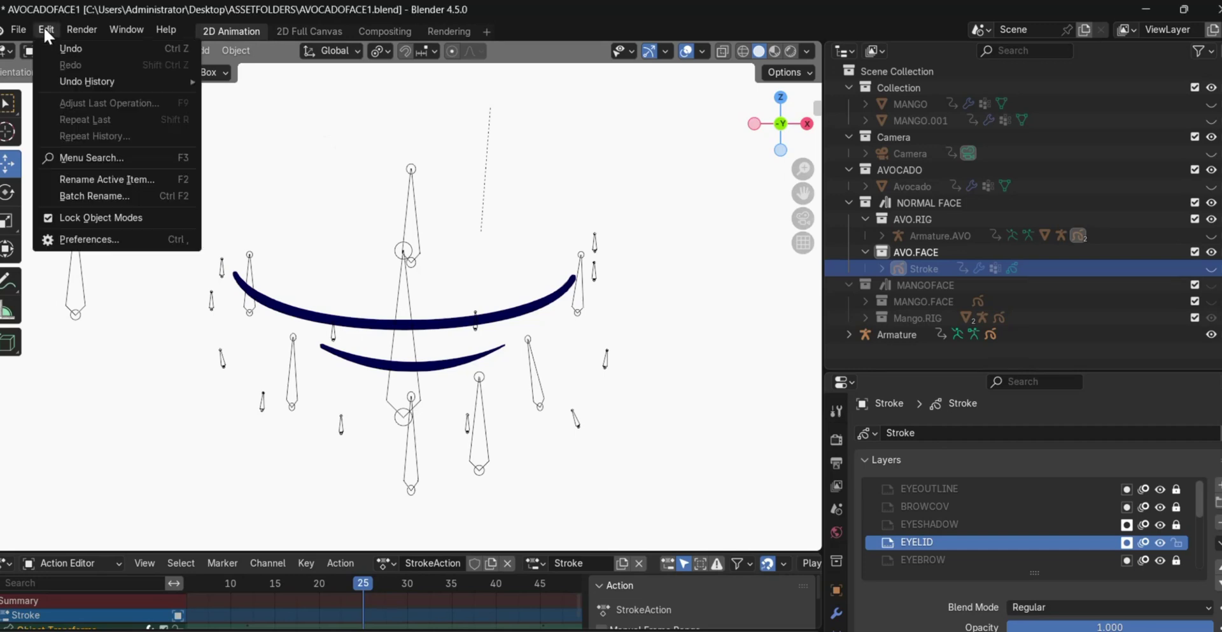
{"action": "left_click", "coordinate": [90, 241]}
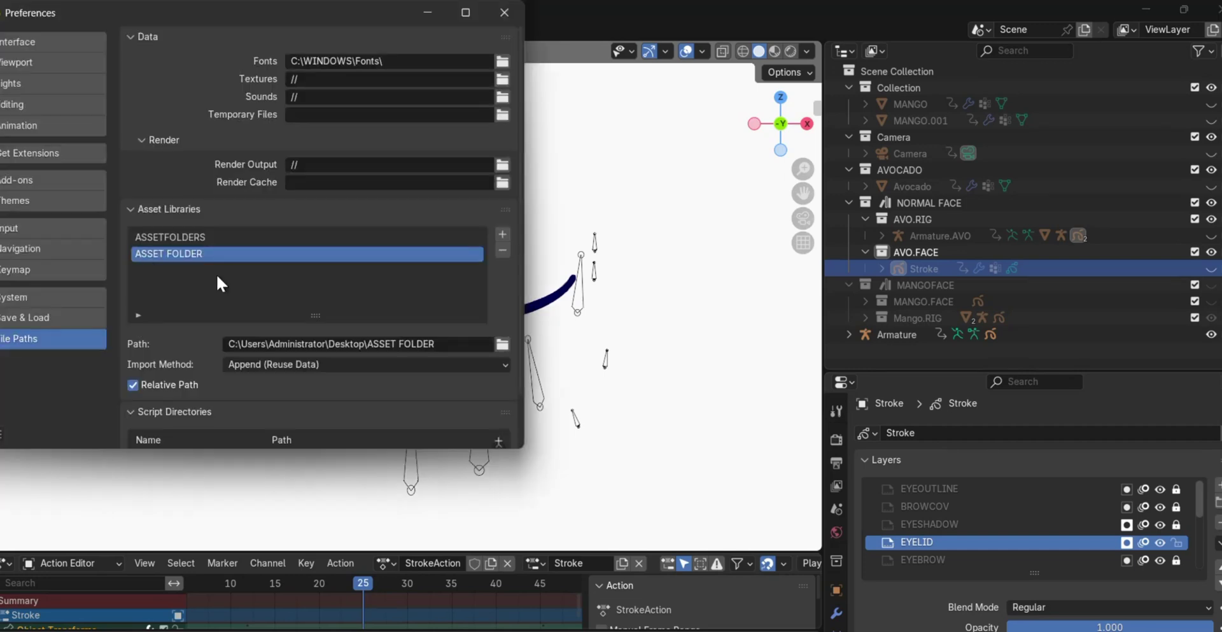
{"action": "left_click", "coordinate": [310, 238]}
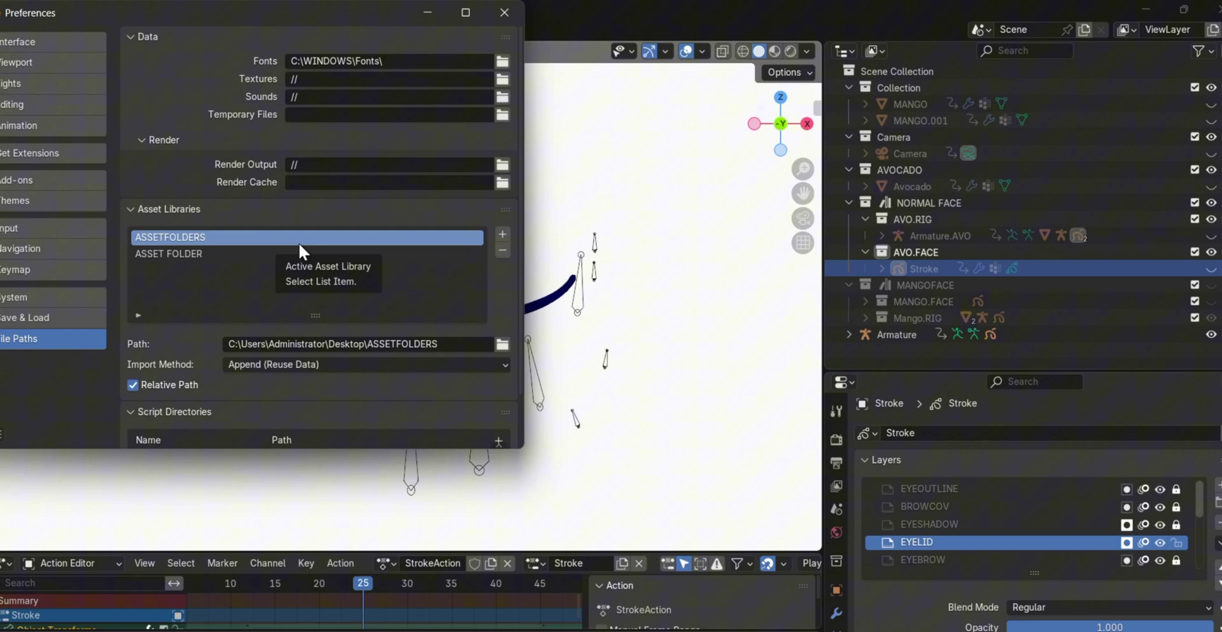
{"action": "left_click", "coordinate": [504, 12]}
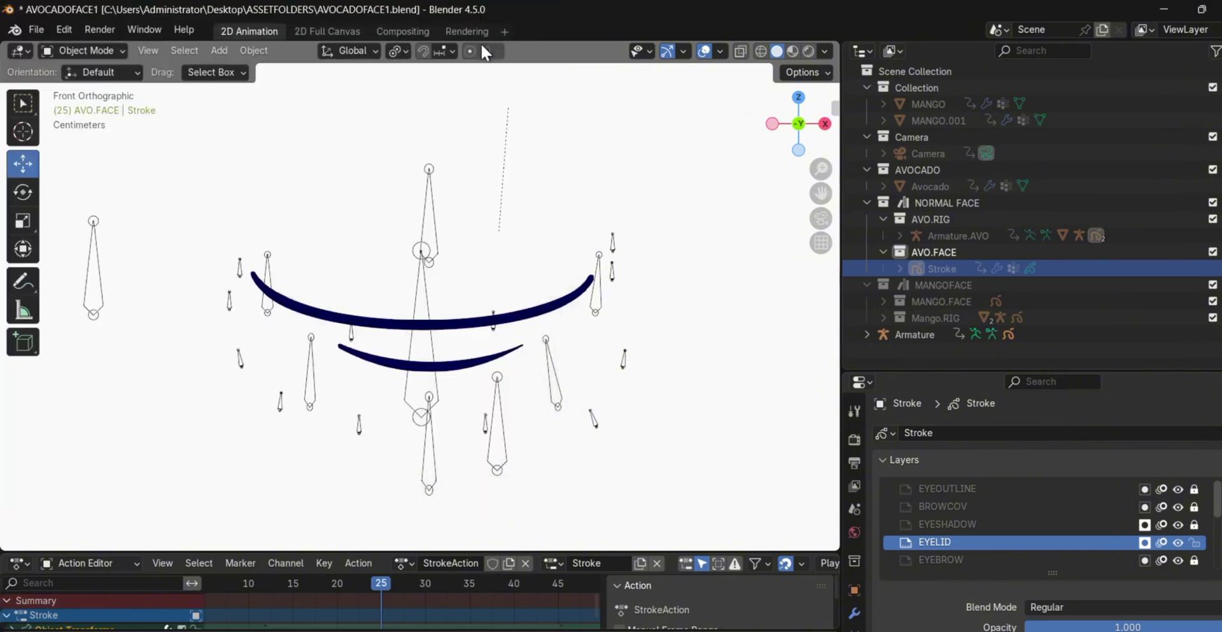
- Save the file as AVOCADOFACE1.blend in the ASSETFOLDERS folder on the Desktop
{"action": "left_click", "coordinate": [40, 28]}
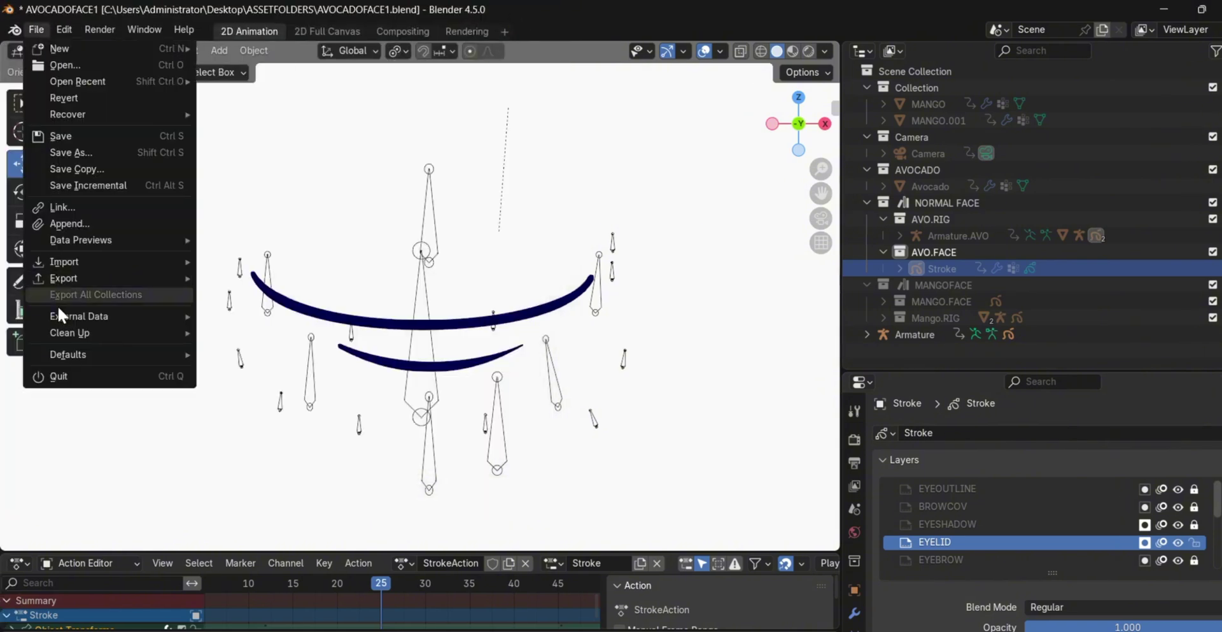
{"action": "left_click", "coordinate": [109, 155]}
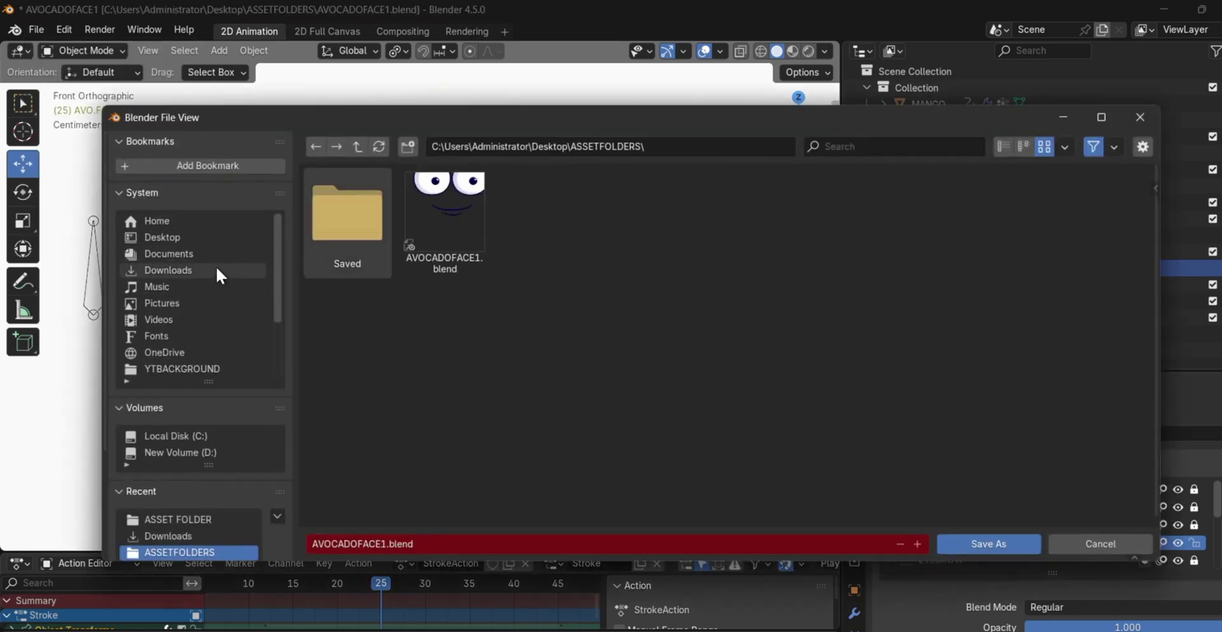
{"action": "left_click", "coordinate": [208, 237]}
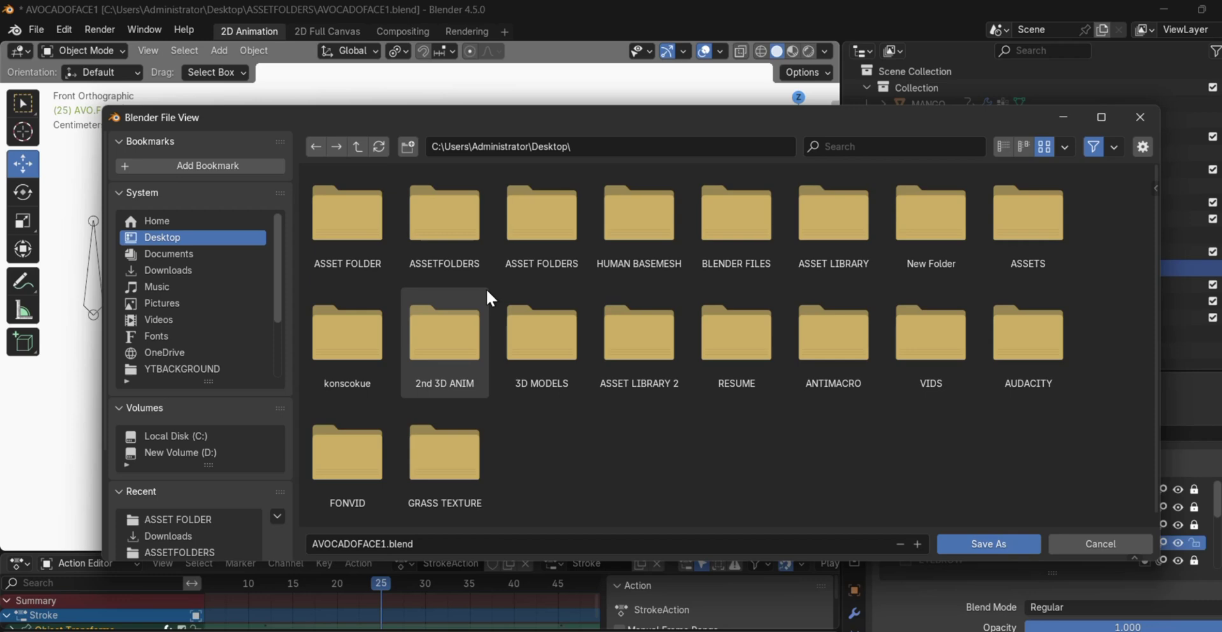
{"action": "double_click", "coordinate": [449, 246]}
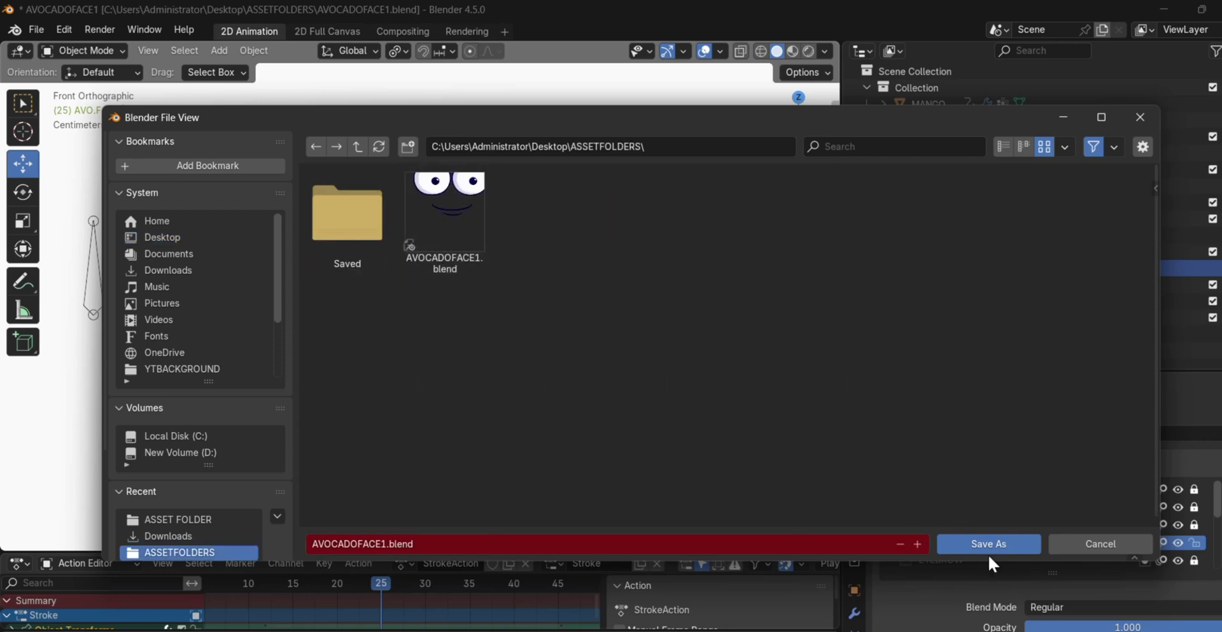
{"action": "left_click", "coordinate": [980, 546]}
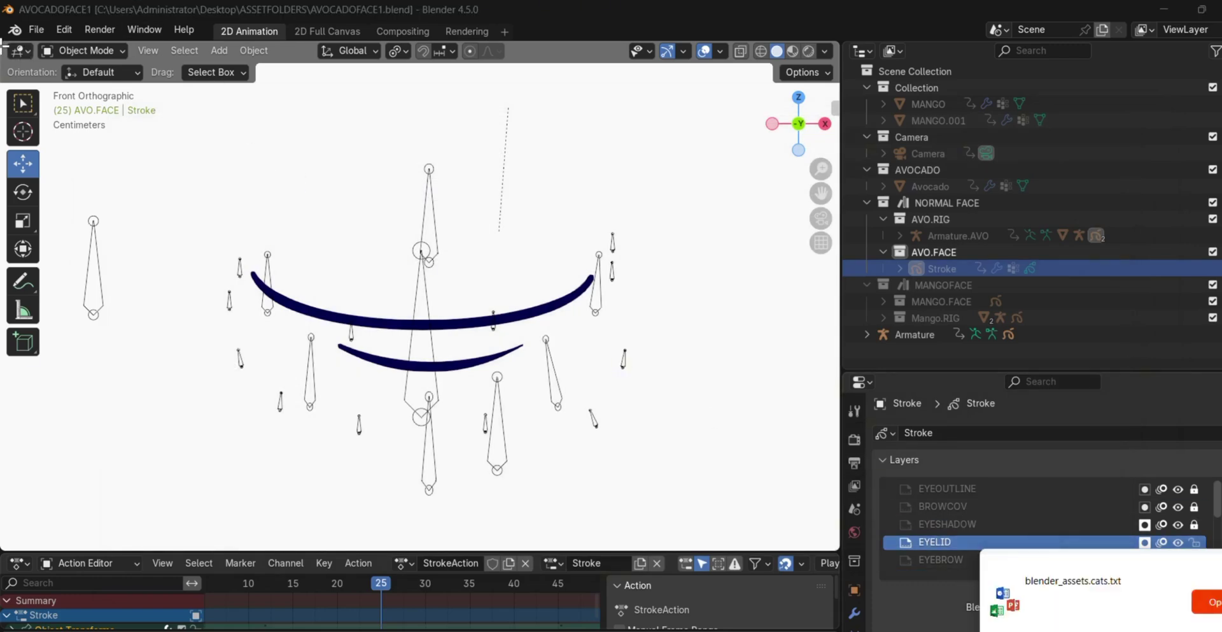
- Open an Asset Browser in a new area split off the 3D viewport and show the ASSETFOLDERS library in it
{"action": "left_click_drag", "start_coordinate": [4, 43], "coordinate": [292, 180]}
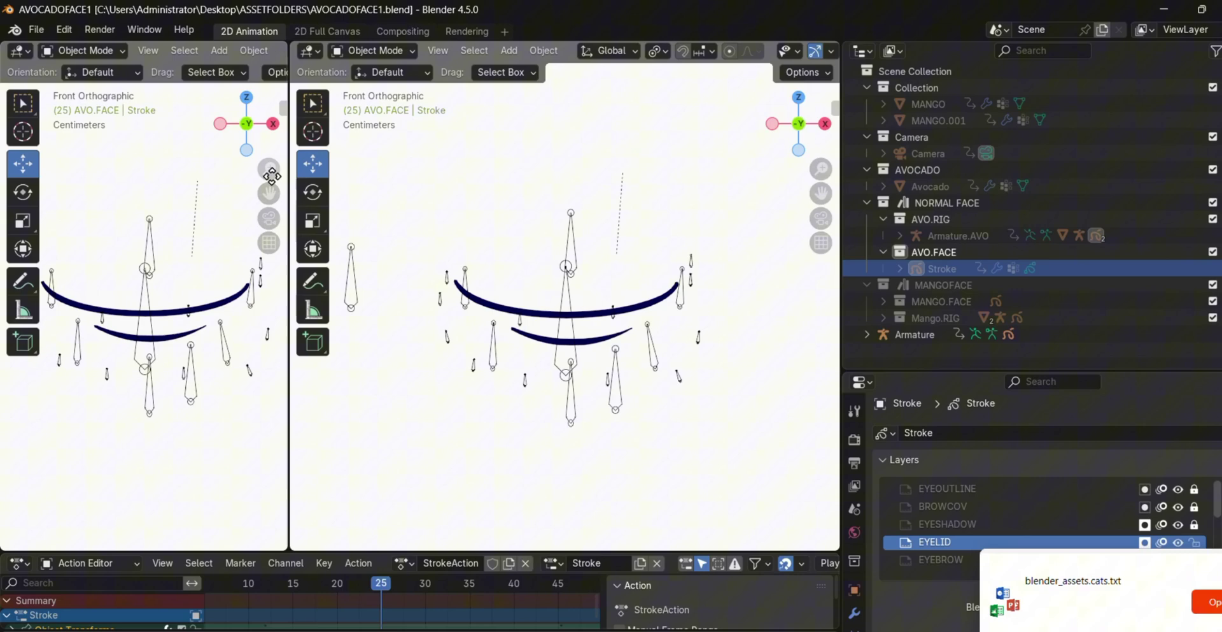
{"action": "left_click", "coordinate": [19, 52]}
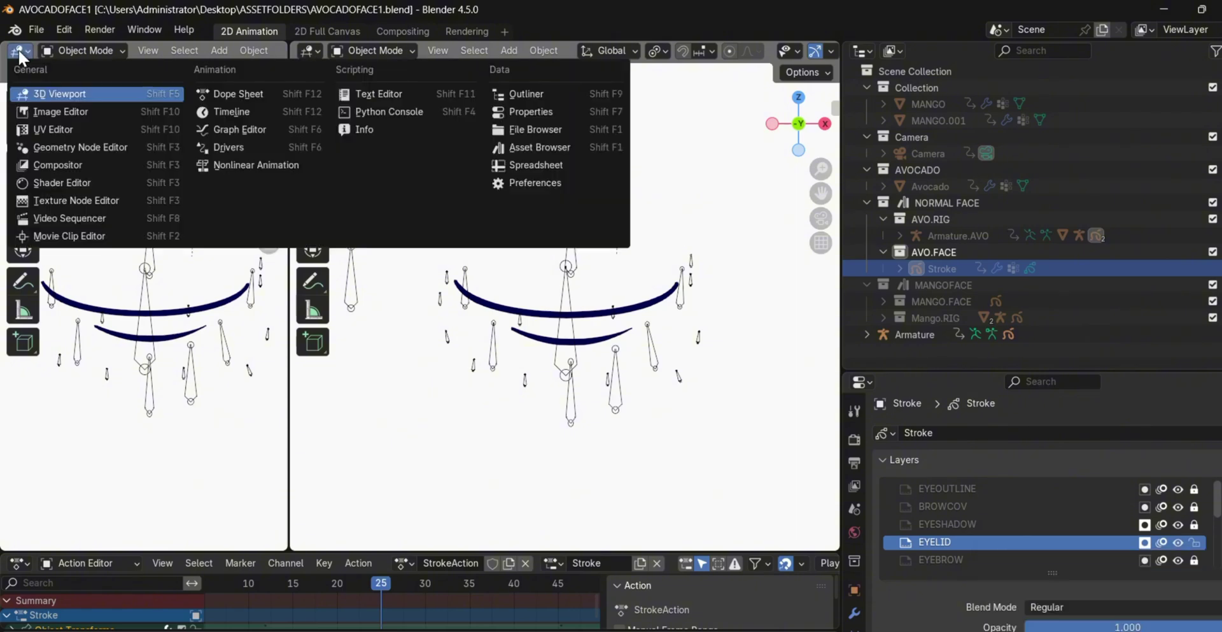
{"action": "left_click", "coordinate": [521, 147]}
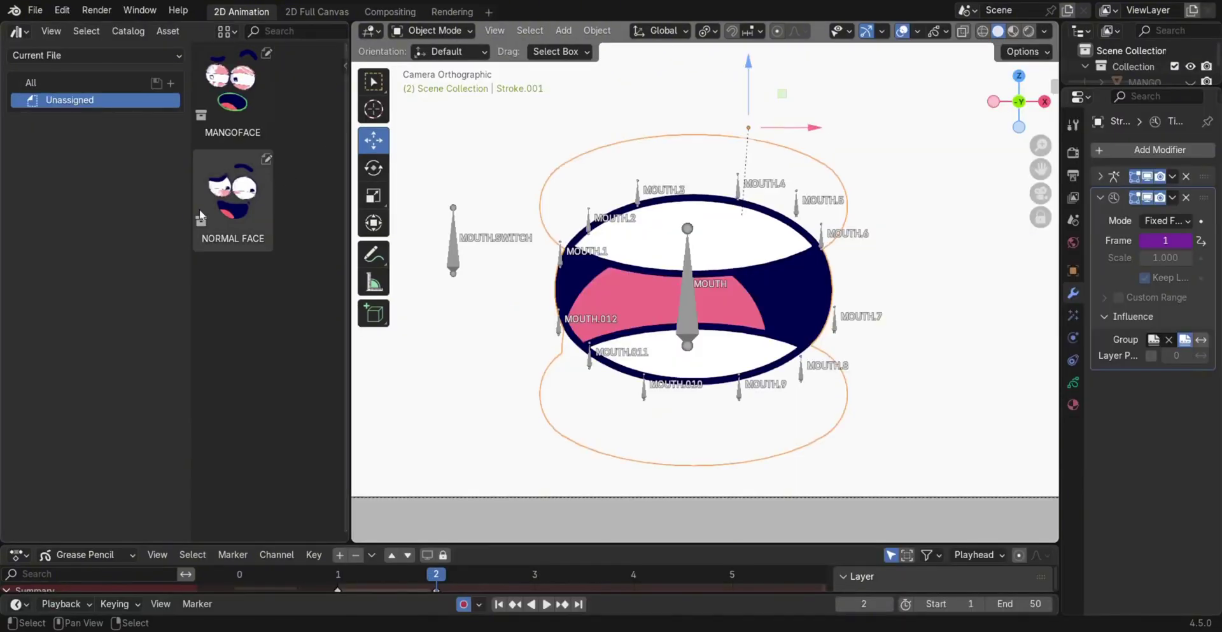
{"action": "left_click_drag", "start_coordinate": [199, 219], "coordinate": [130, 219]}
{"action": "left_click", "coordinate": [94, 58]}
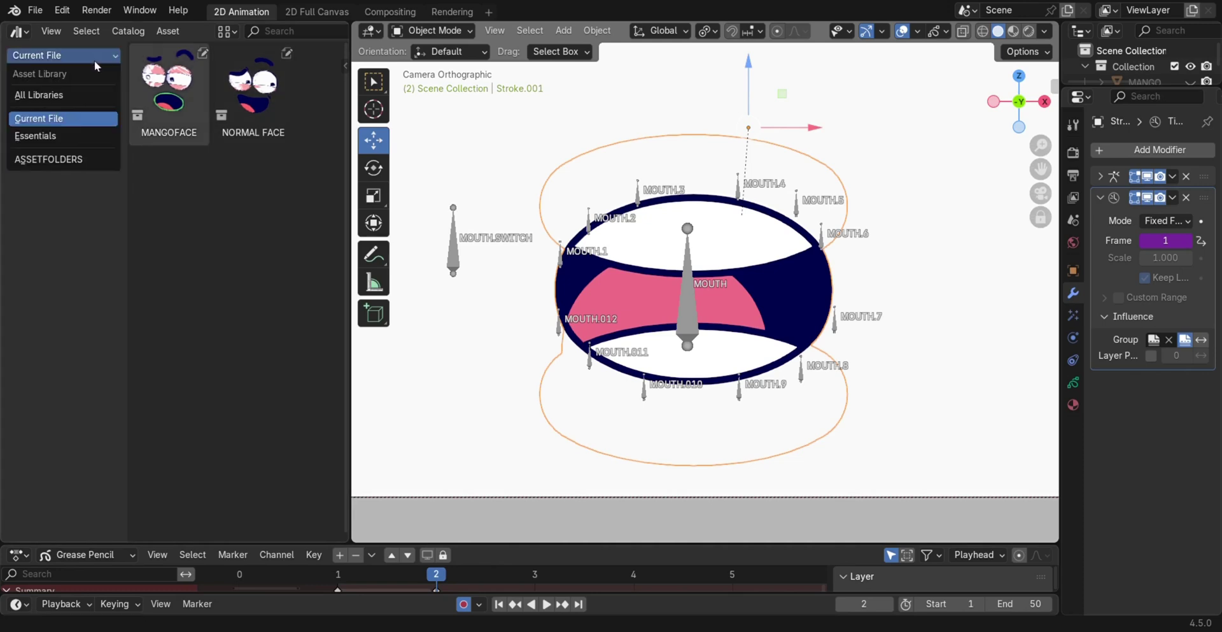
{"action": "left_click", "coordinate": [60, 160]}
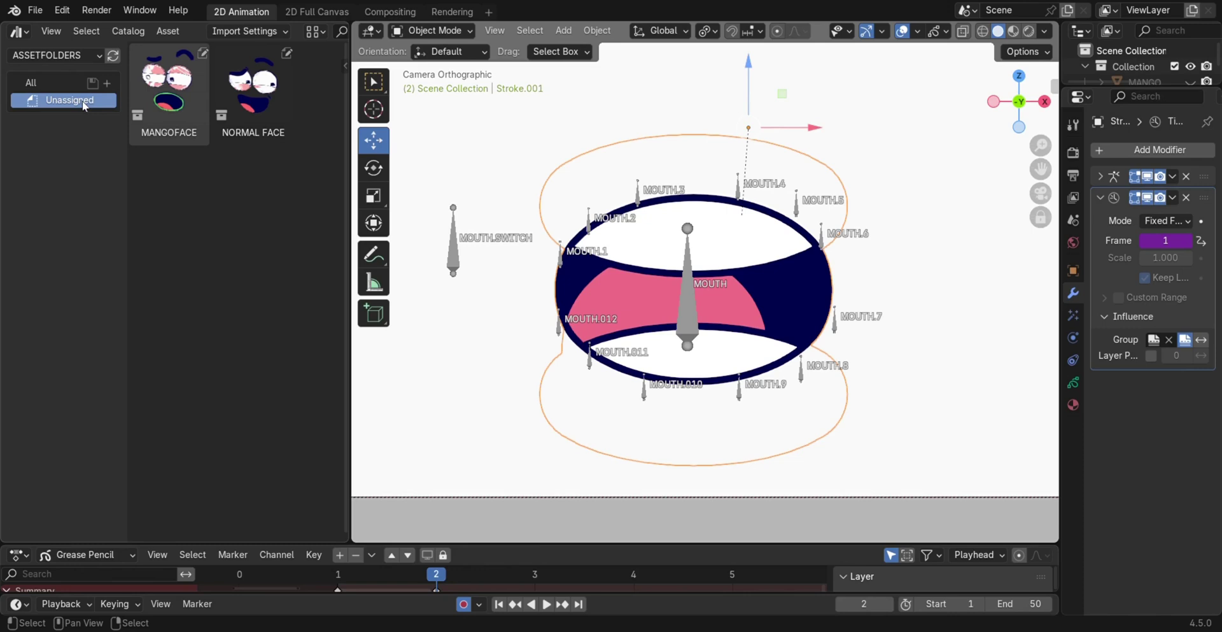
- Add a catalog named MOUTHSHAPES to the ASSETFOLDERS library and narrow the Asset Browser area
{"action": "left_click", "coordinate": [107, 82]}
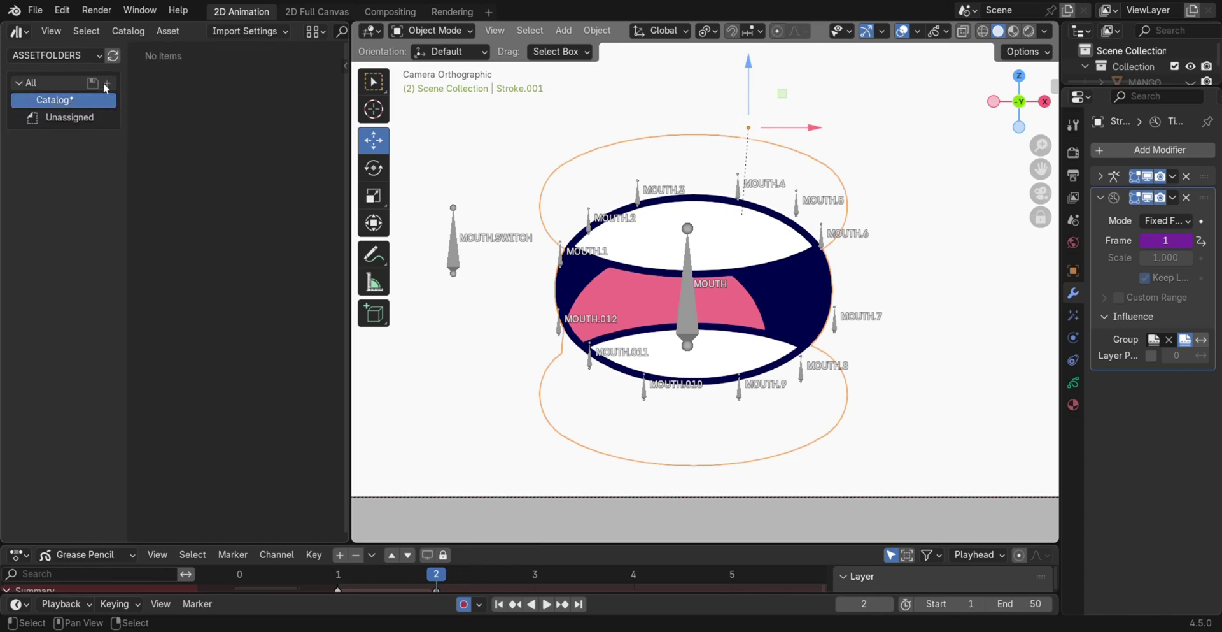
{"action": "double_click", "coordinate": [56, 100]}
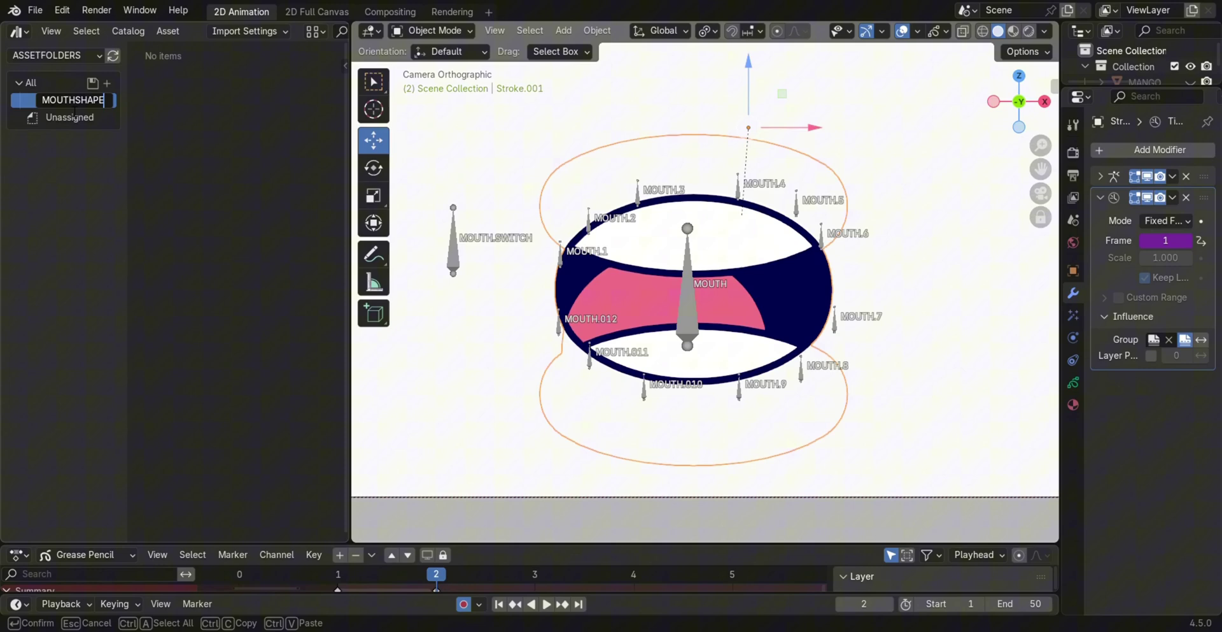
{"action": "key", "text": "Return"}
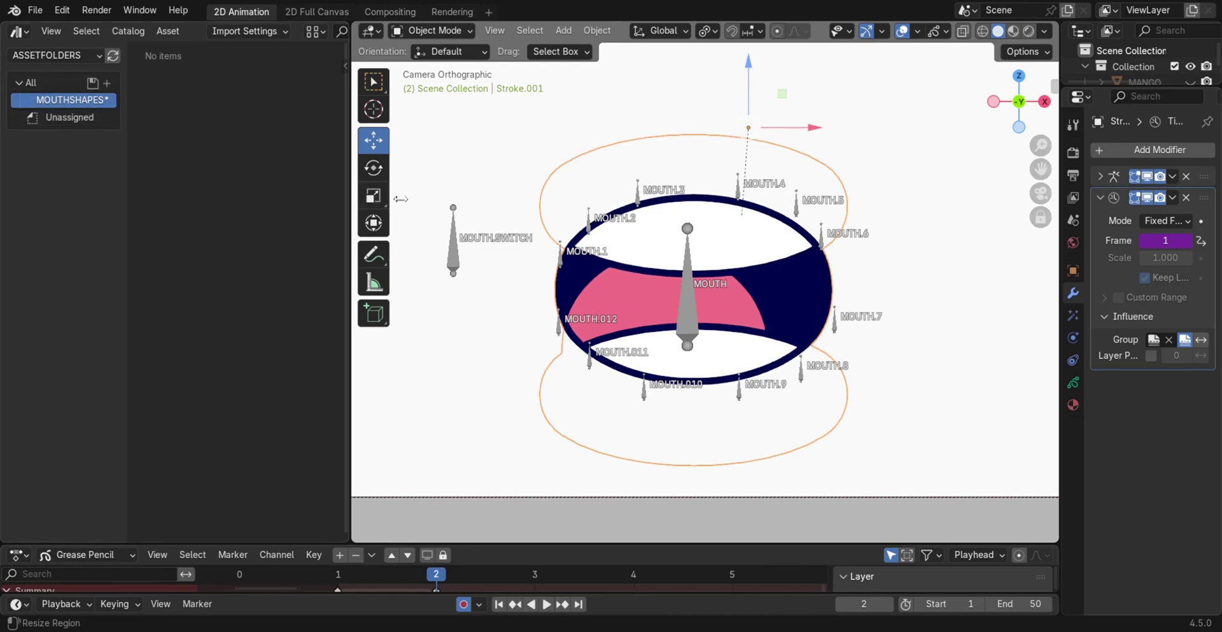
{"action": "left_click_drag", "start_coordinate": [356, 249], "coordinate": [220, 252]}
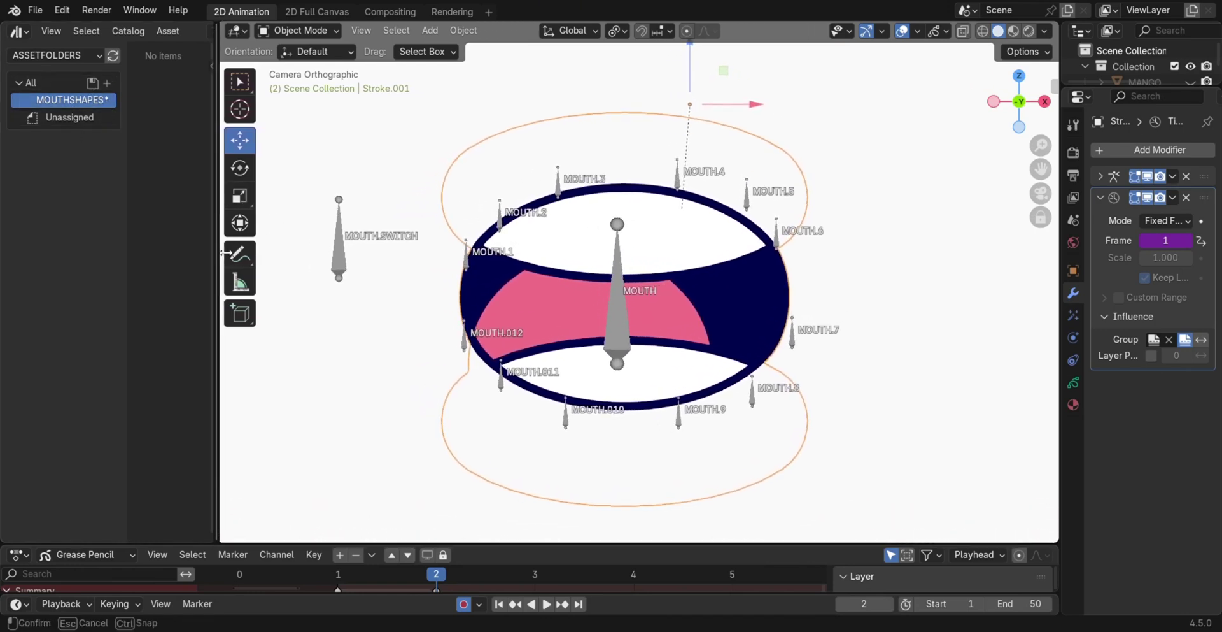
- Select the mouth's armature and put it in Pose Mode
{"action": "left_click", "coordinate": [616, 305]}
{"action": "left_click", "coordinate": [289, 30]}
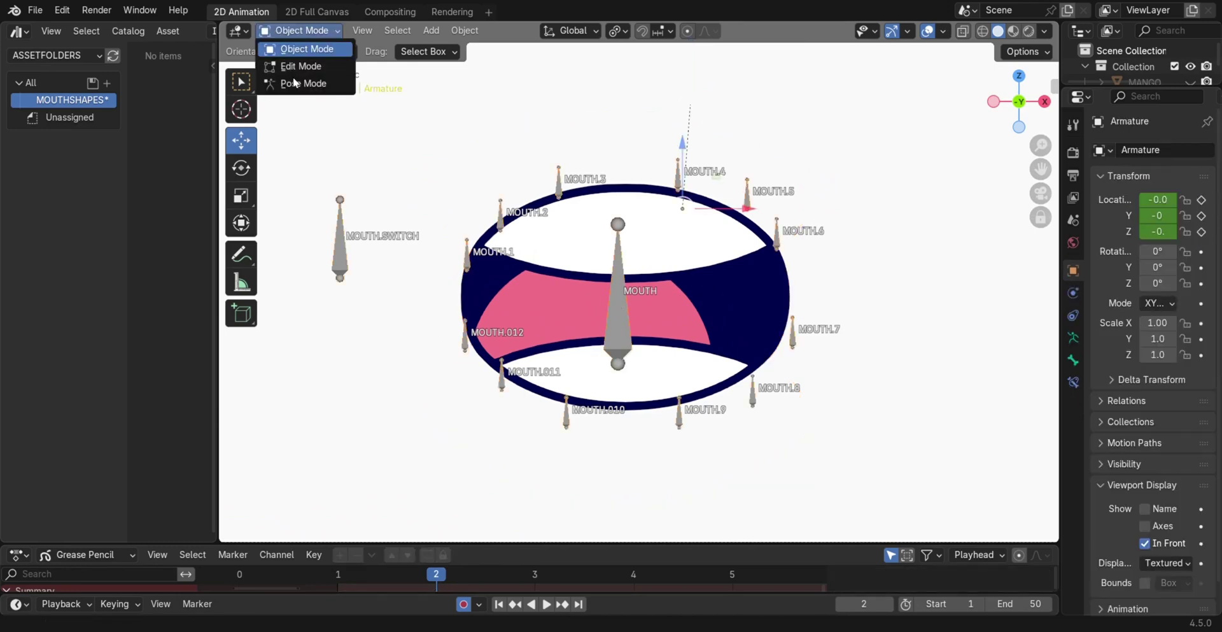
{"action": "left_click", "coordinate": [296, 83]}
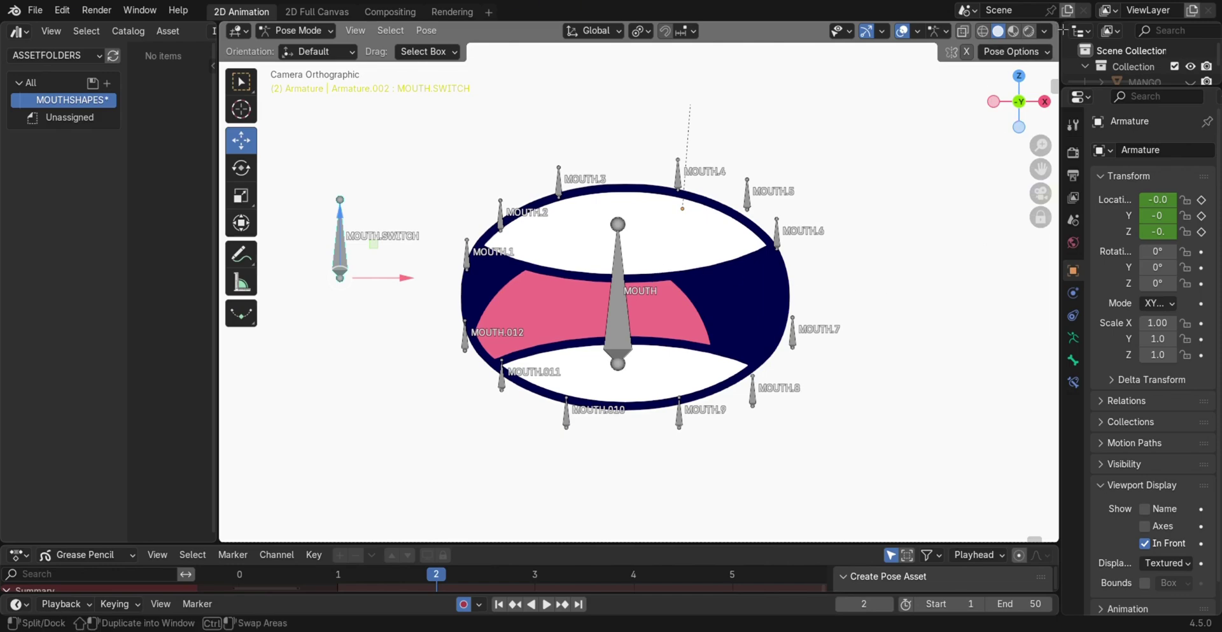
- Split off an Image Editor beside the 3D viewport and show the cartoon talking mouth and lips reference image
{"action": "left_click_drag", "start_coordinate": [1055, 25], "coordinate": [825, 85]}
{"action": "left_click", "coordinate": [842, 32]}
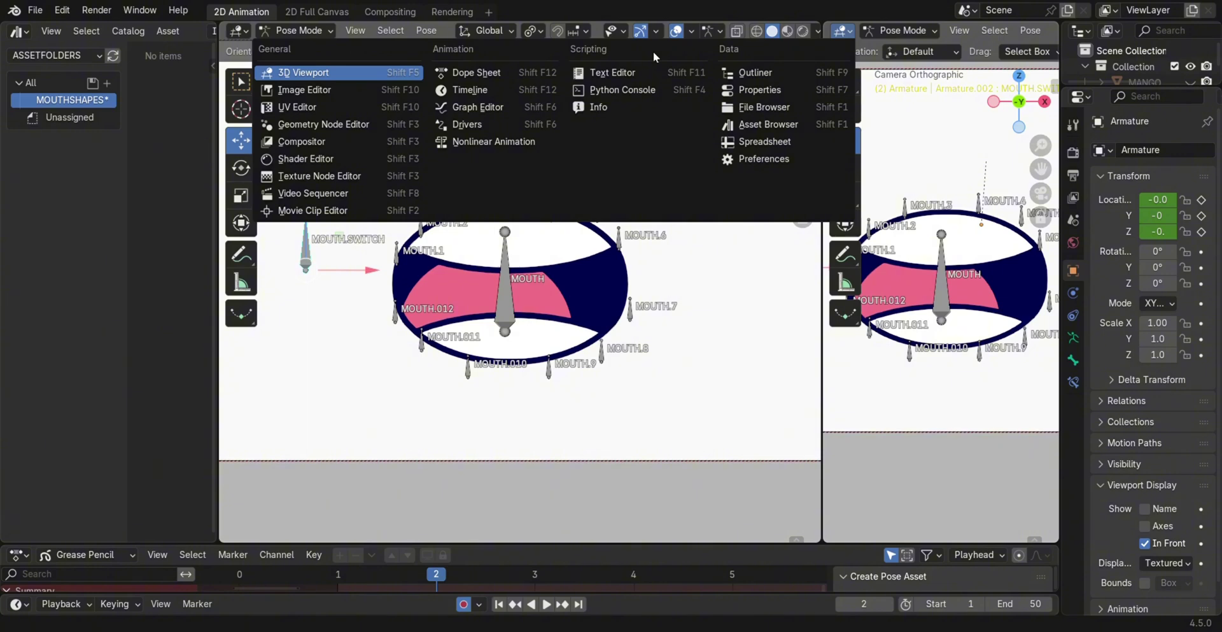
{"action": "left_click", "coordinate": [303, 89]}
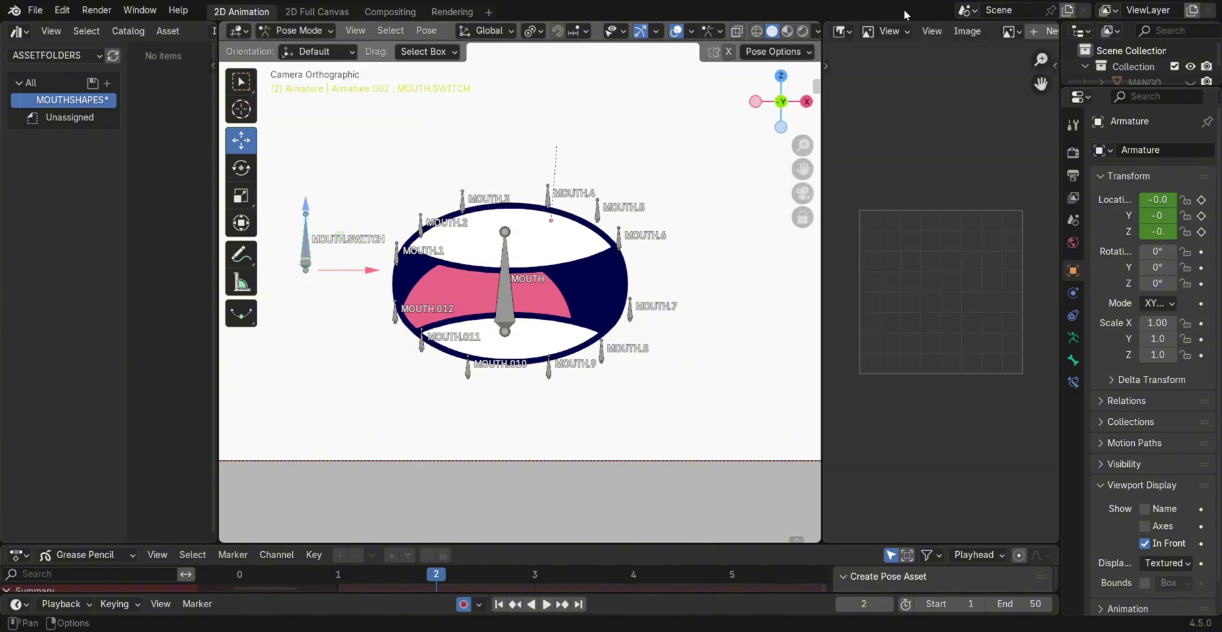
{"action": "left_click", "coordinate": [1009, 32]}
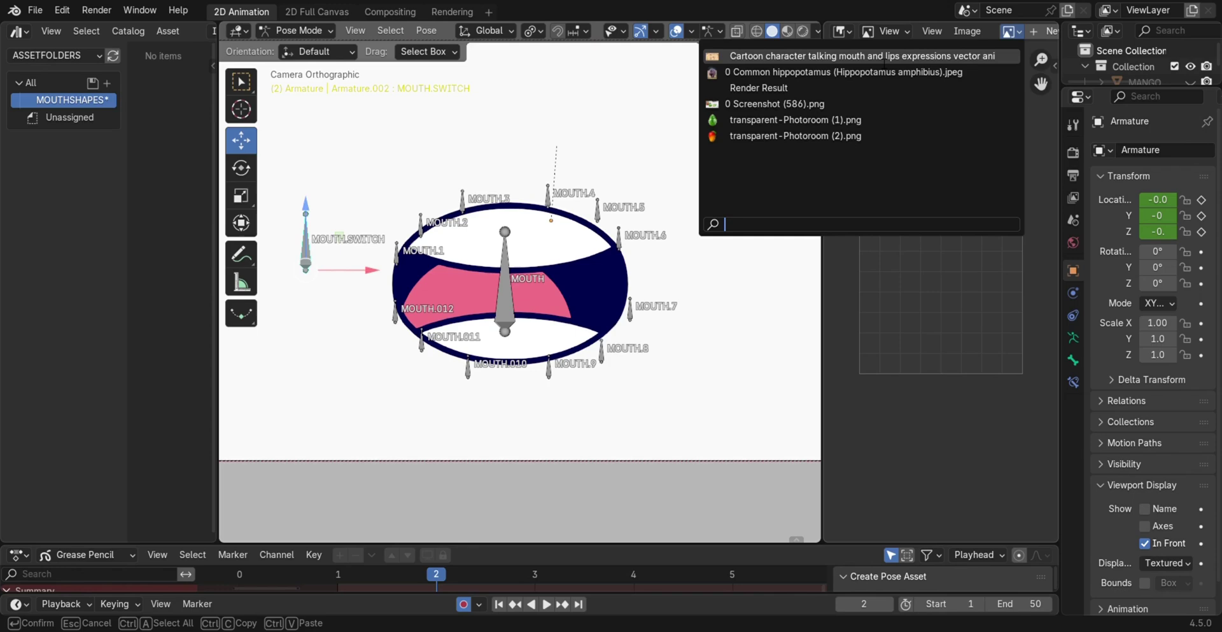
{"action": "left_click", "coordinate": [885, 56]}
{"action": "scroll", "coordinate": [974, 358], "scroll_direction": "up", "scroll_amount": 3}
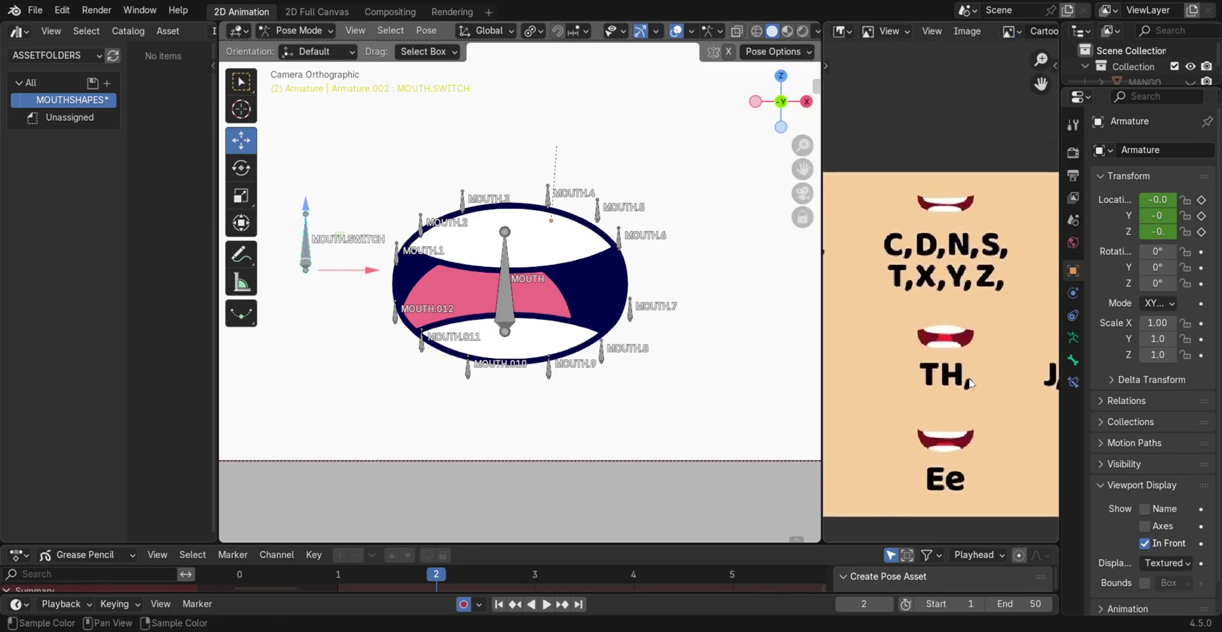
{"action": "scroll", "coordinate": [1002, 389], "scroll_direction": "up", "scroll_amount": 1}
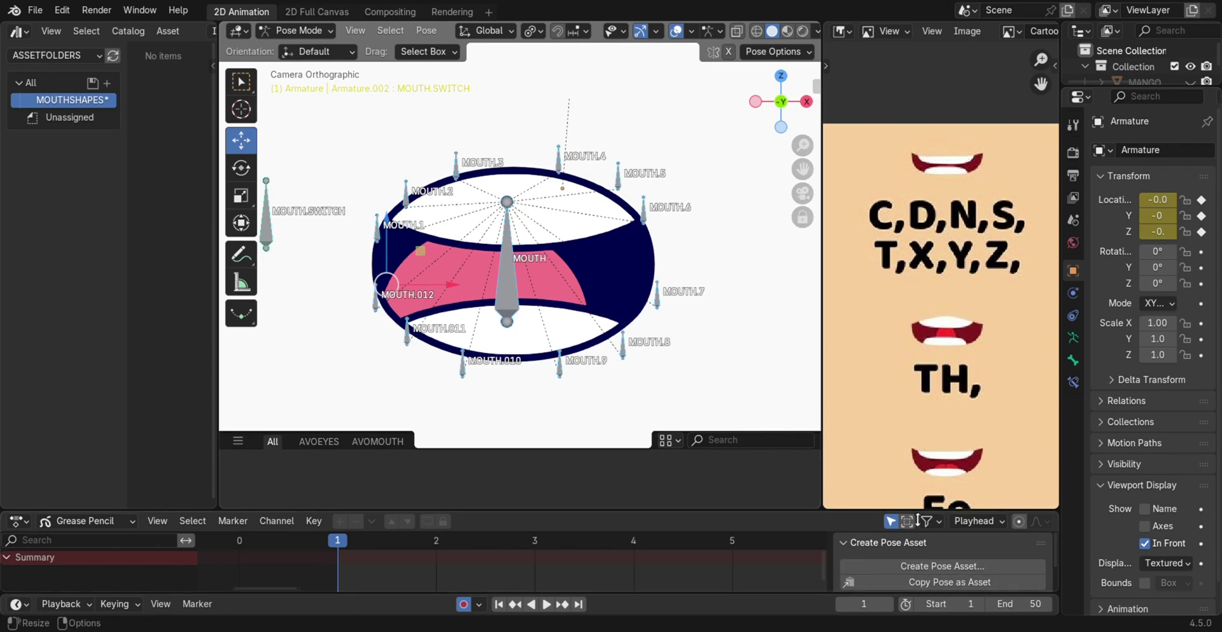
- Create a pose asset named MOUTHOPEN in the ASSETFOLDERS library under the MOUTHSHAPES catalog
{"action": "left_click_drag", "start_coordinate": [919, 513], "coordinate": [920, 467]}
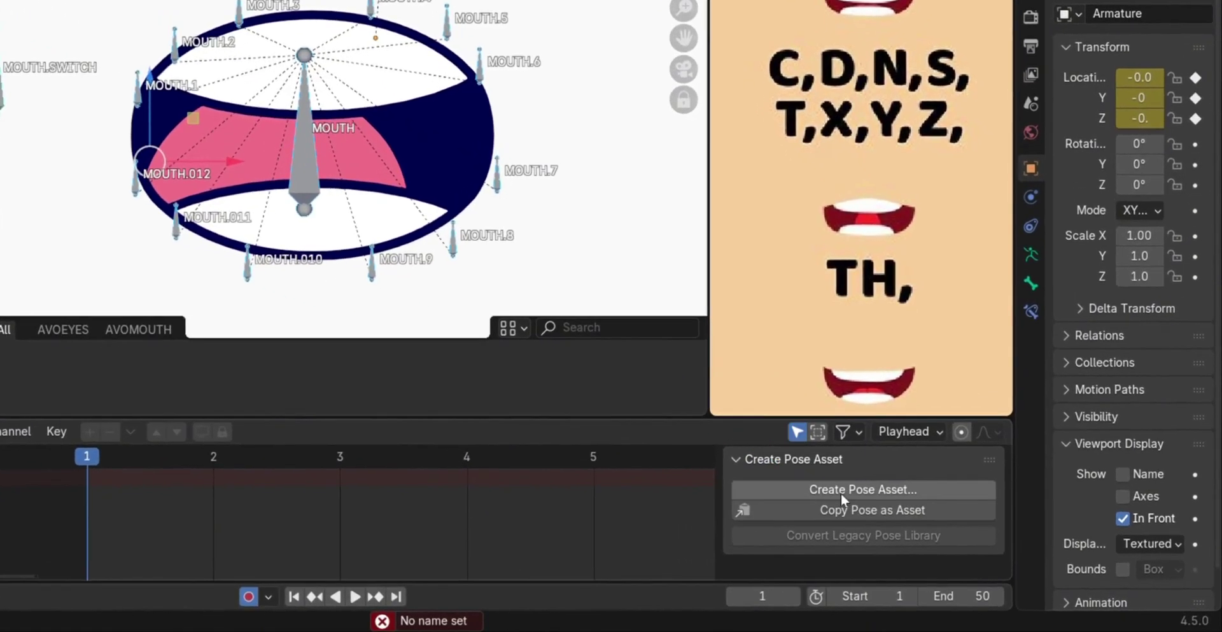
{"action": "left_click", "coordinate": [902, 503]}
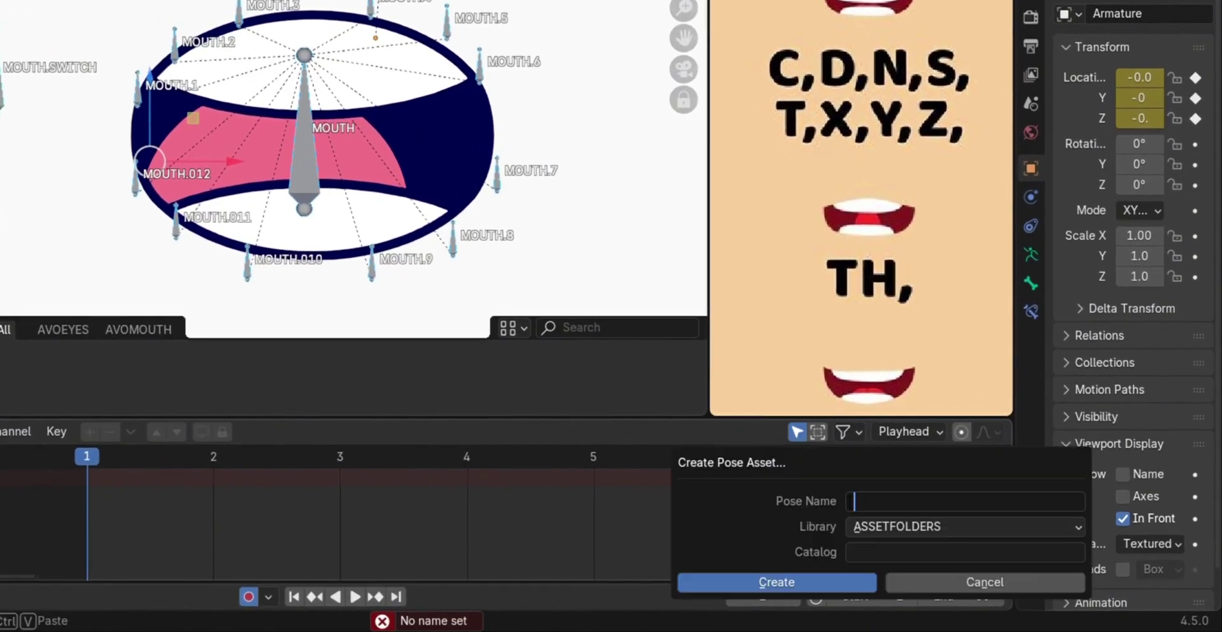
{"action": "left_click", "coordinate": [897, 555]}
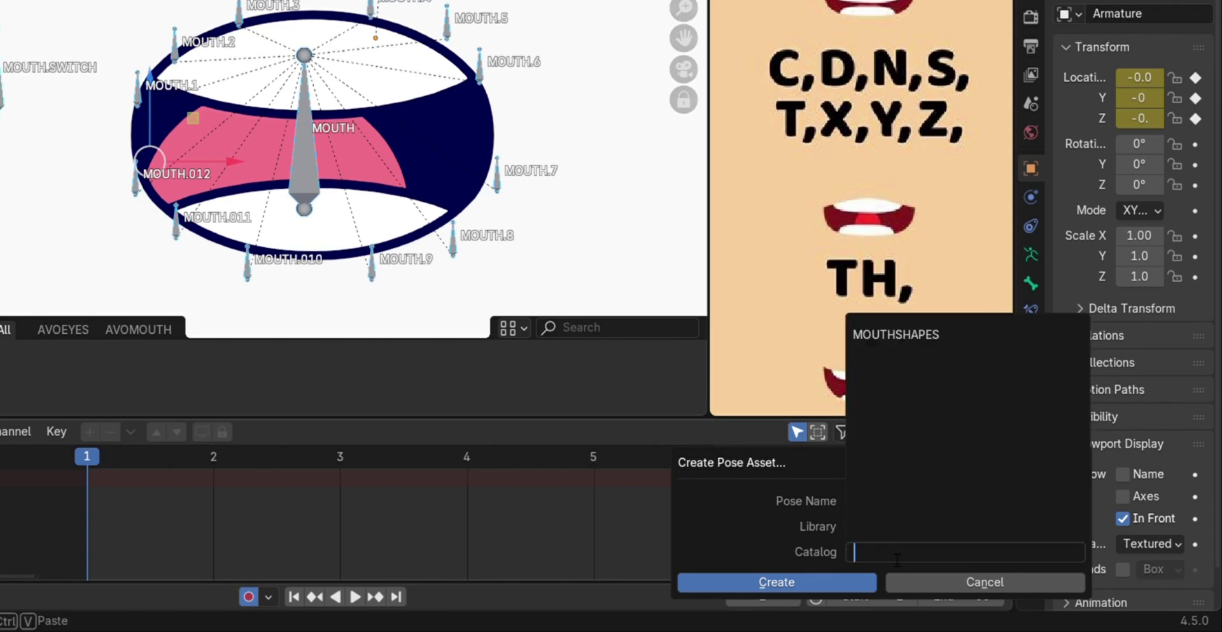
{"action": "left_click", "coordinate": [929, 349]}
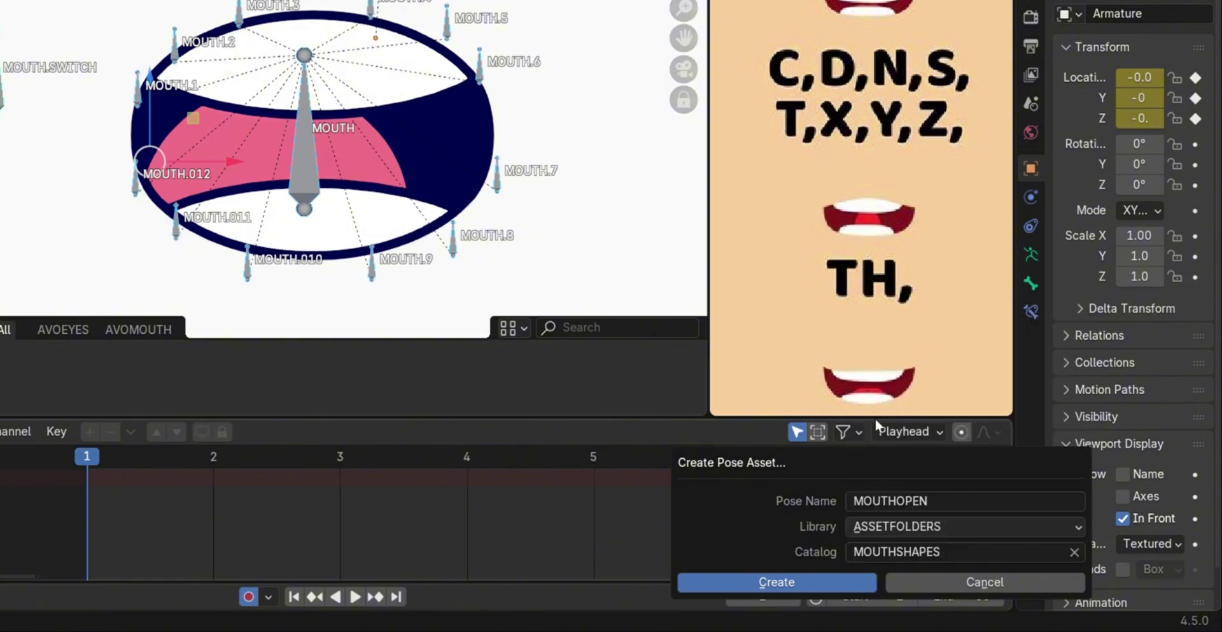
{"action": "left_click", "coordinate": [848, 581]}
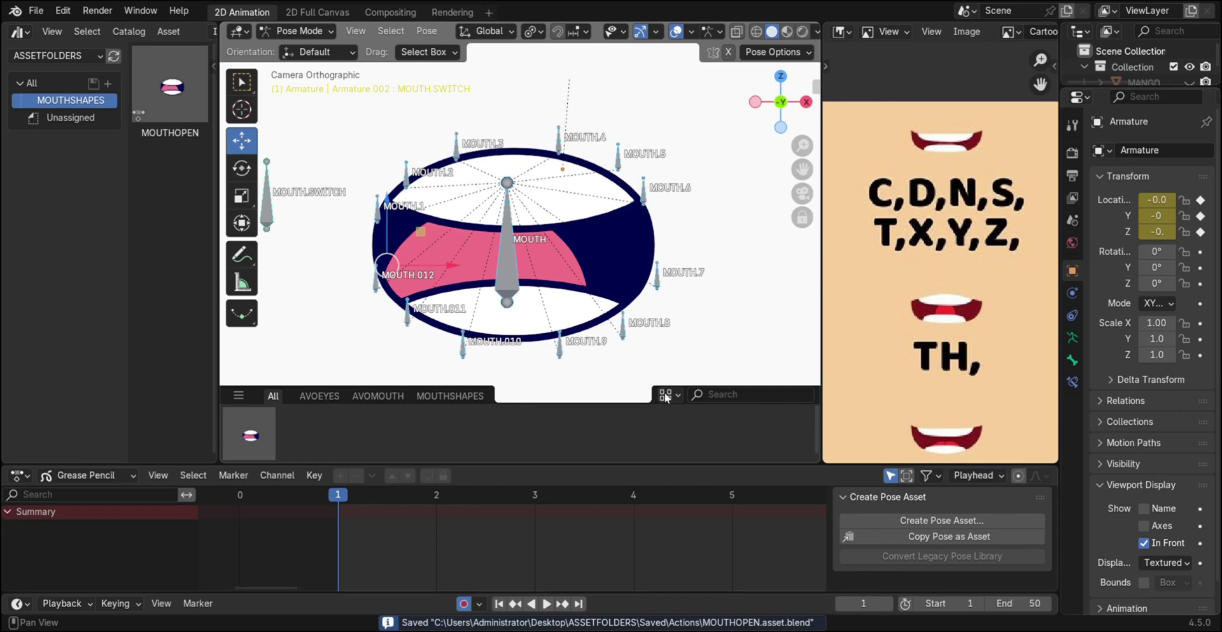
- Lower the upper lip to flatten the mouth's top edge and scale the bottom teeth bones inward along X
{"action": "left_click_drag", "start_coordinate": [397, 472], "coordinate": [397, 505]}
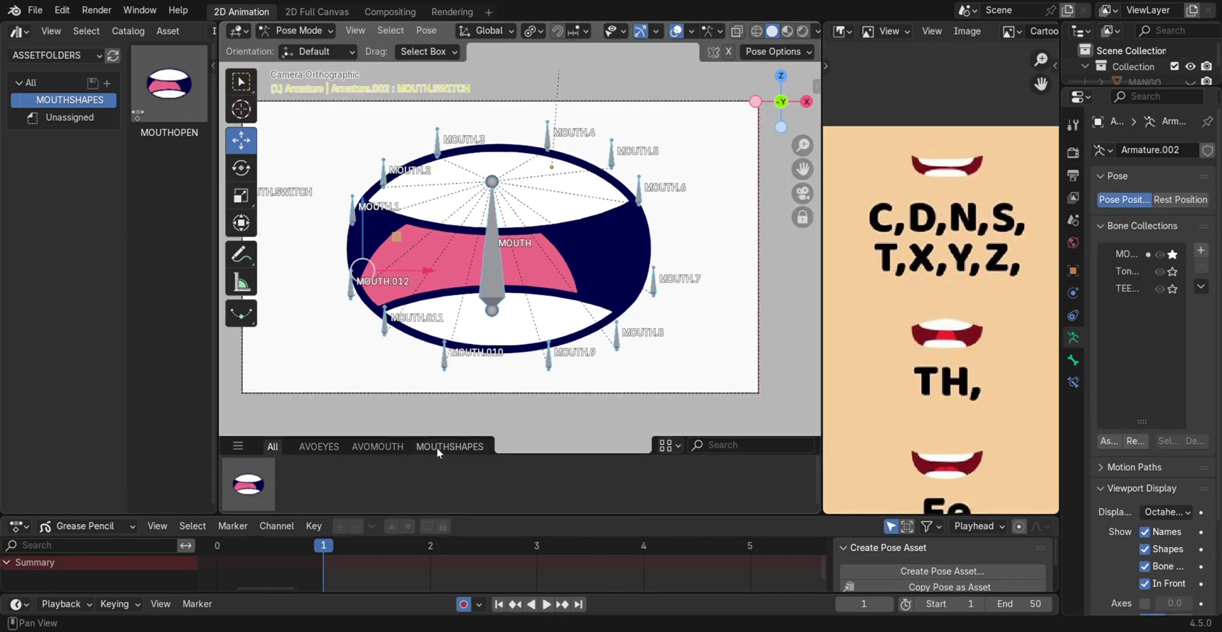
{"action": "left_click_drag", "start_coordinate": [493, 143], "coordinate": [493, 167]}
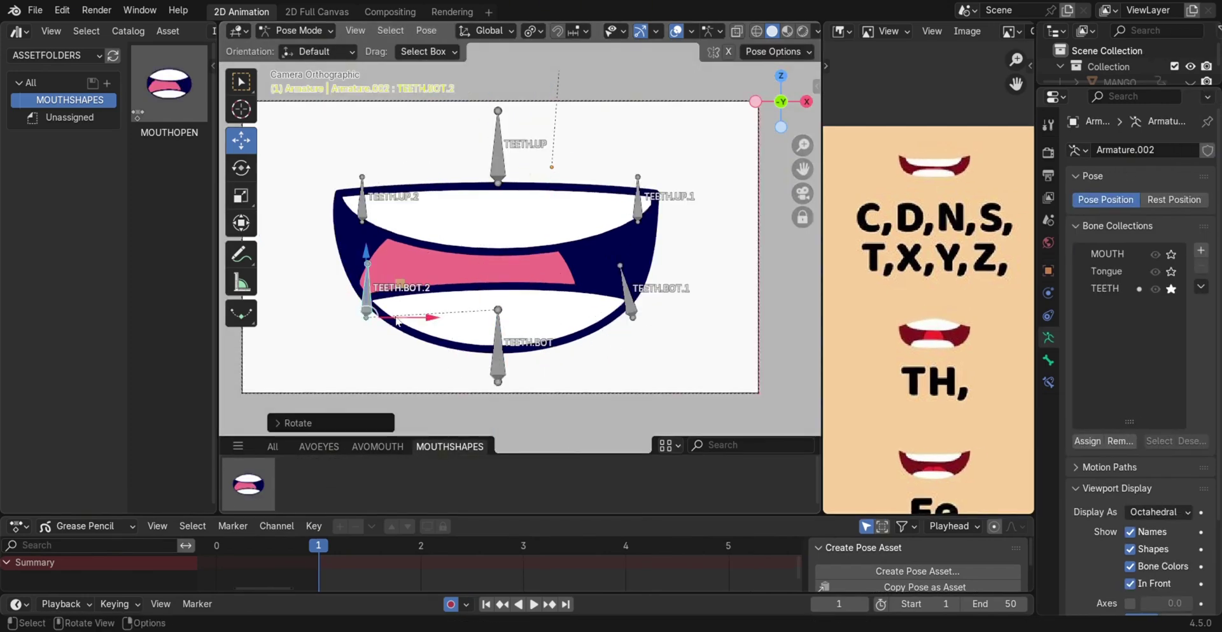
{"action": "key", "text": "s"}
{"action": "key", "text": "x"}
{"action": "left_click", "coordinate": [660, 342]}
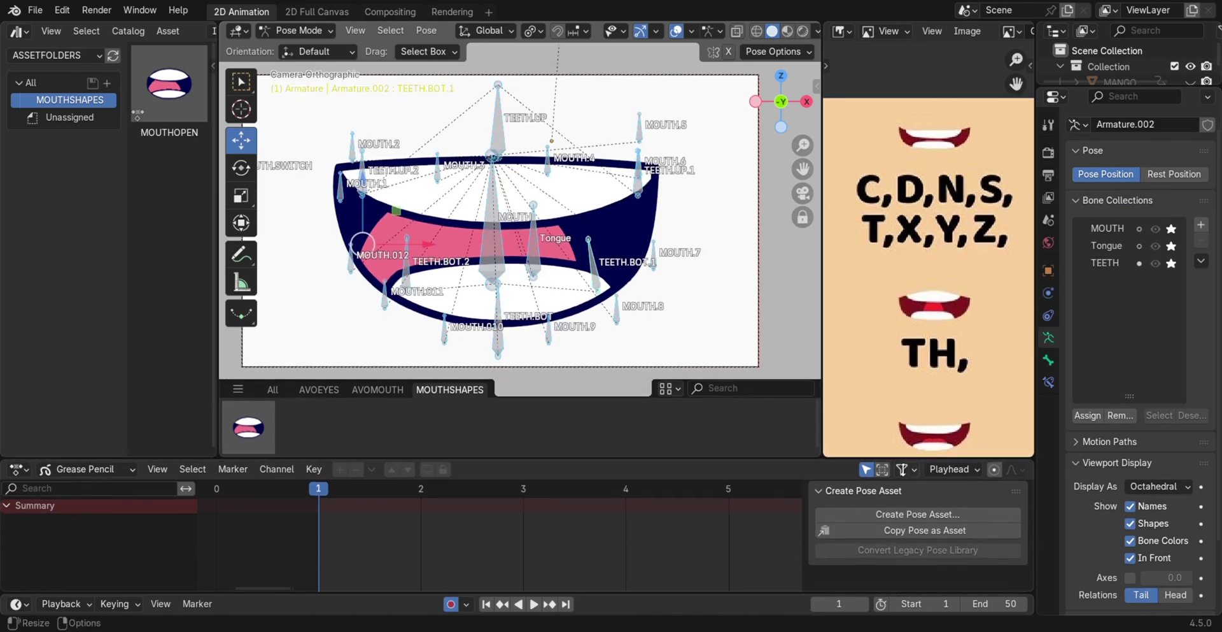
- Create a pose asset named C,D,N,S,T,X,Y,Z in the ASSETFOLDERS library under the MOUTHSHAPES catalog
{"action": "left_click", "coordinate": [974, 513]}
{"action": "type", "text": "C,D,N,S,T,X"}
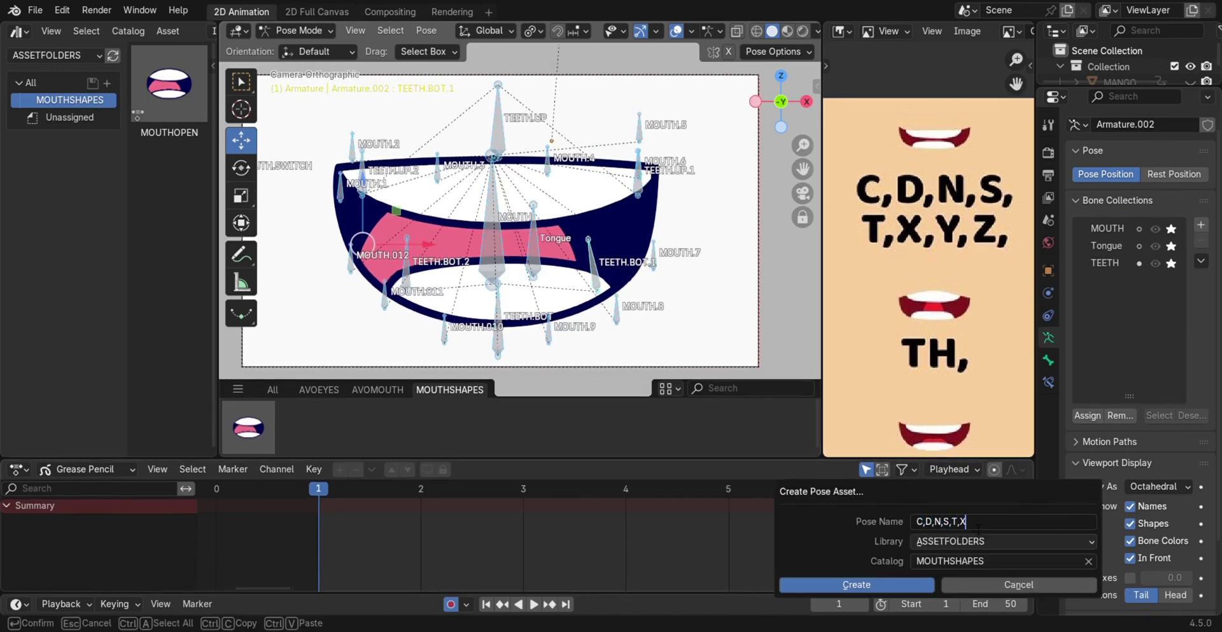
{"action": "type", "text": ",Y,Z"}
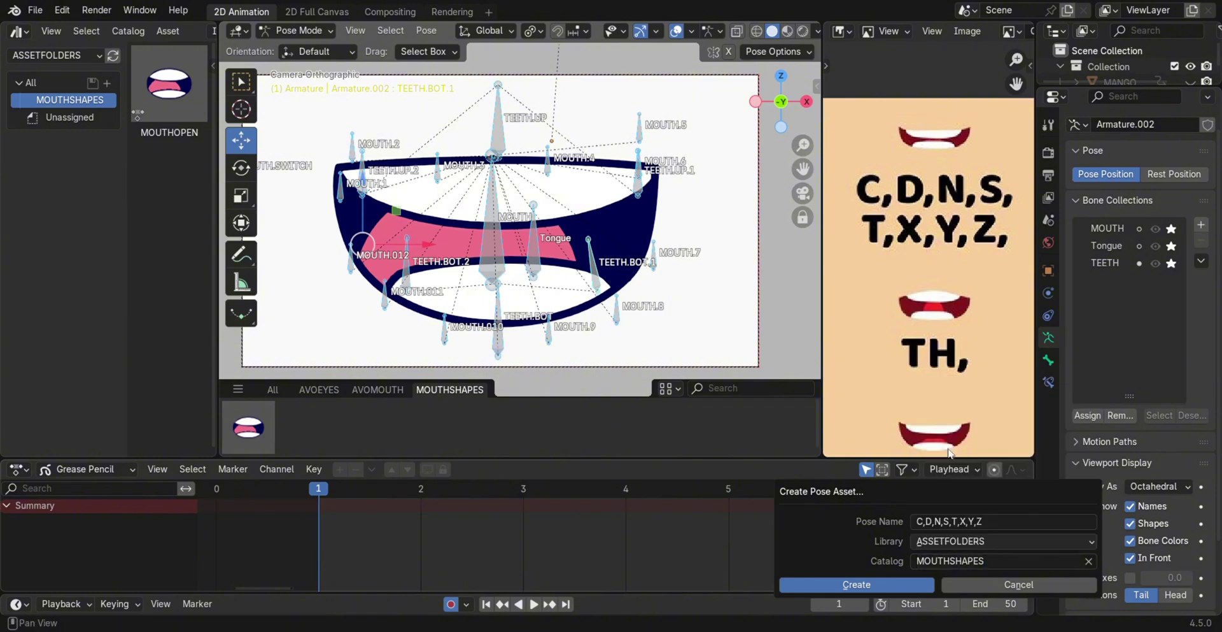
{"action": "left_click", "coordinate": [856, 584]}
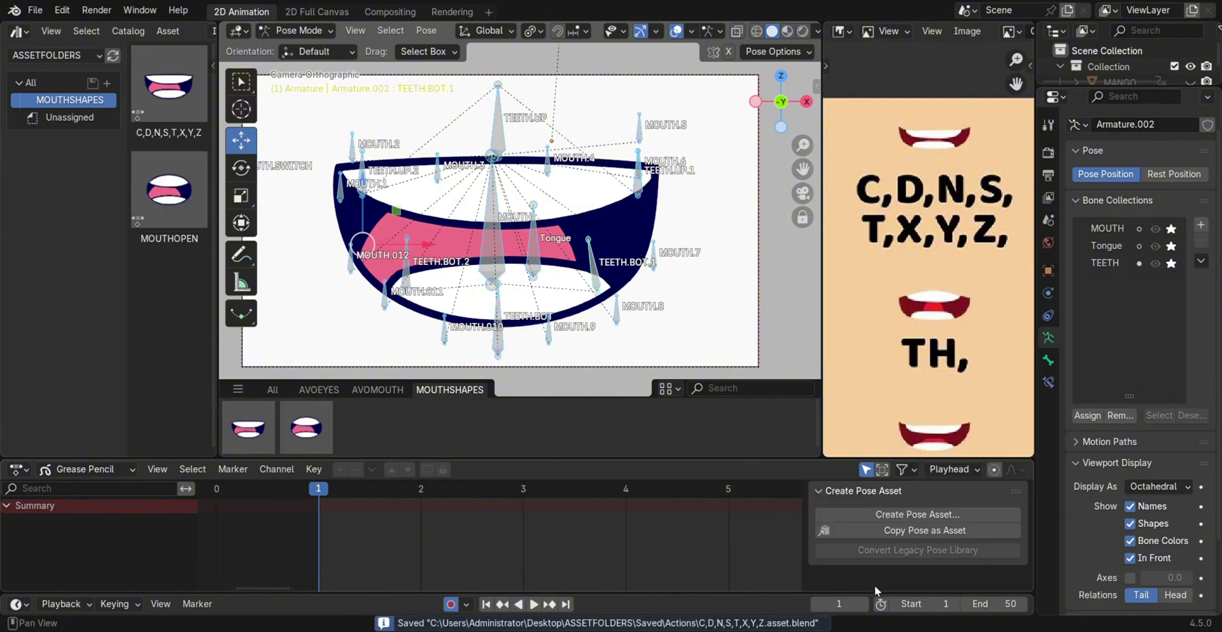
- Apply the MOUTHOPEN and C,D,N,S,T,X,Y,Z poses alternately to compare the two saved mouth shapes
{"action": "left_click", "coordinate": [310, 434]}
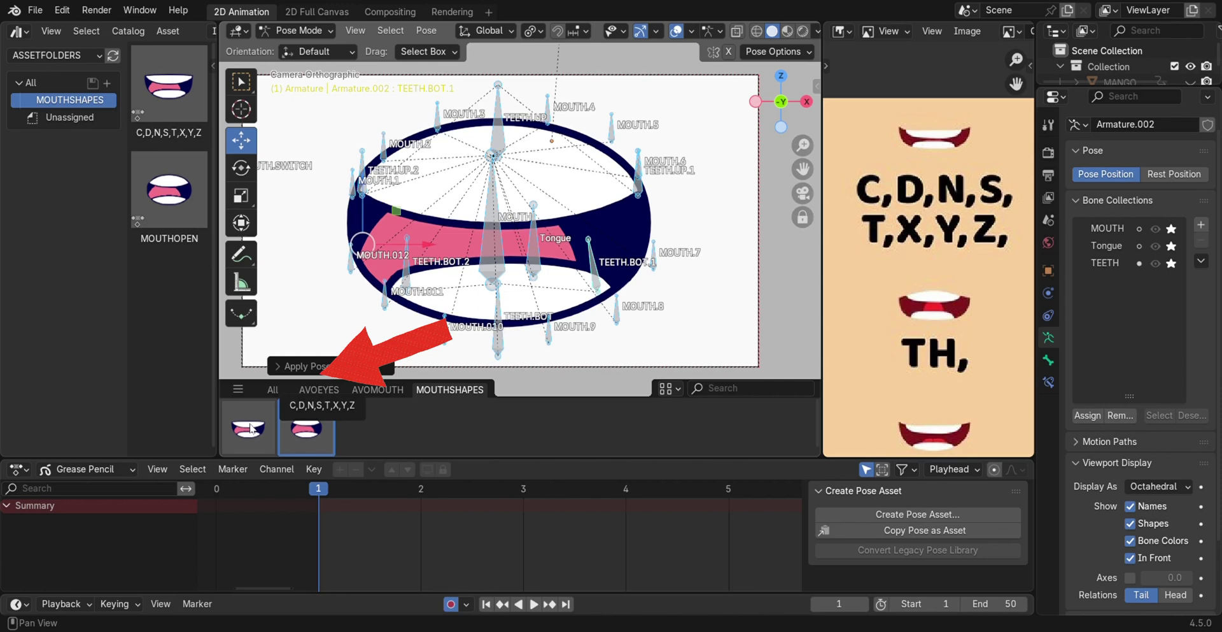
{"action": "left_click", "coordinate": [248, 426]}
{"action": "left_click", "coordinate": [306, 426]}
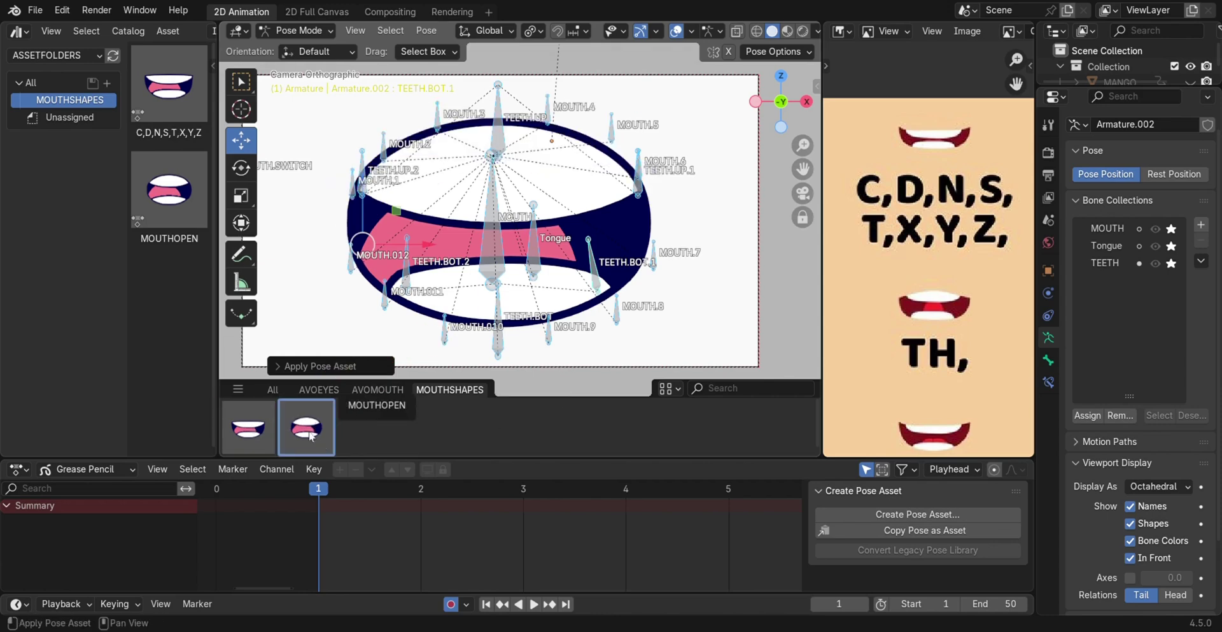
{"action": "left_click", "coordinate": [248, 426]}
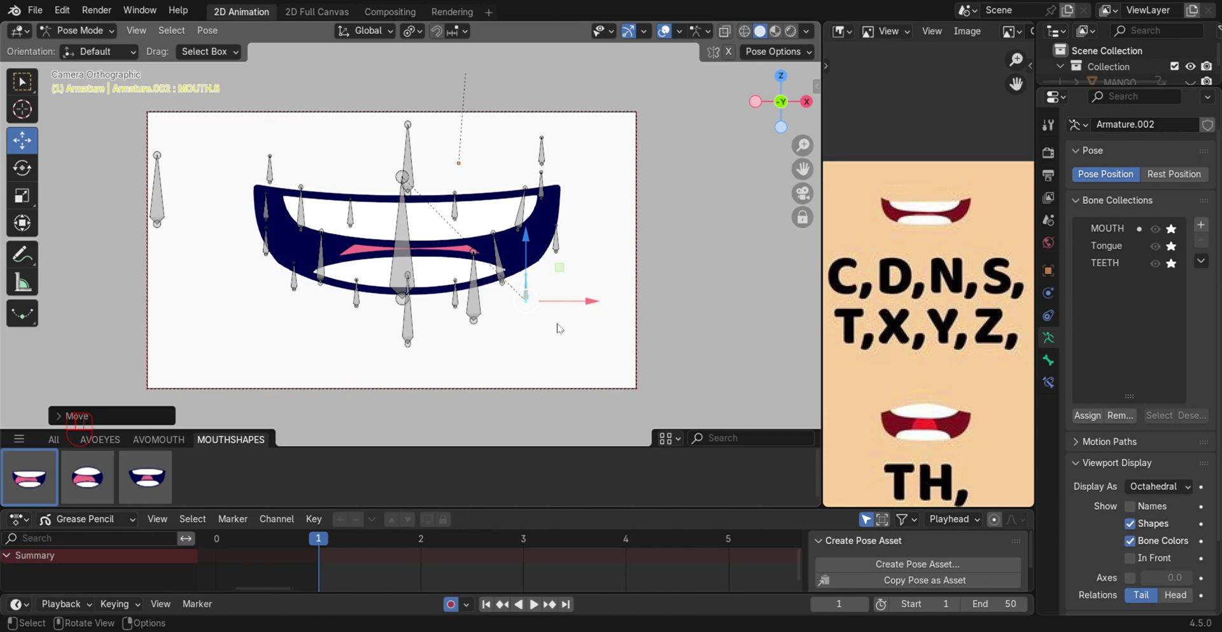
- Select every bone and save the narrow-tongue, toothy mouth as pose asset C,D,N,S,T,X,Y,Z in the MOUTHSHAPES catalog
{"action": "key", "text": "a"}
{"action": "left_click", "coordinate": [917, 564]}
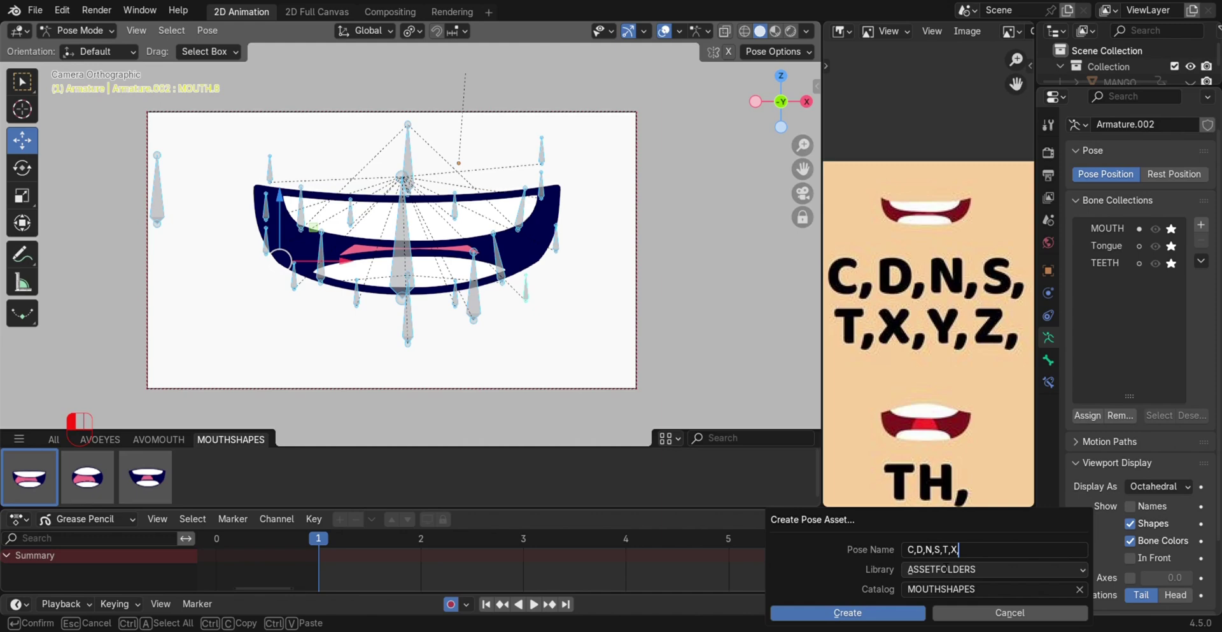
{"action": "key", "text": "Return"}
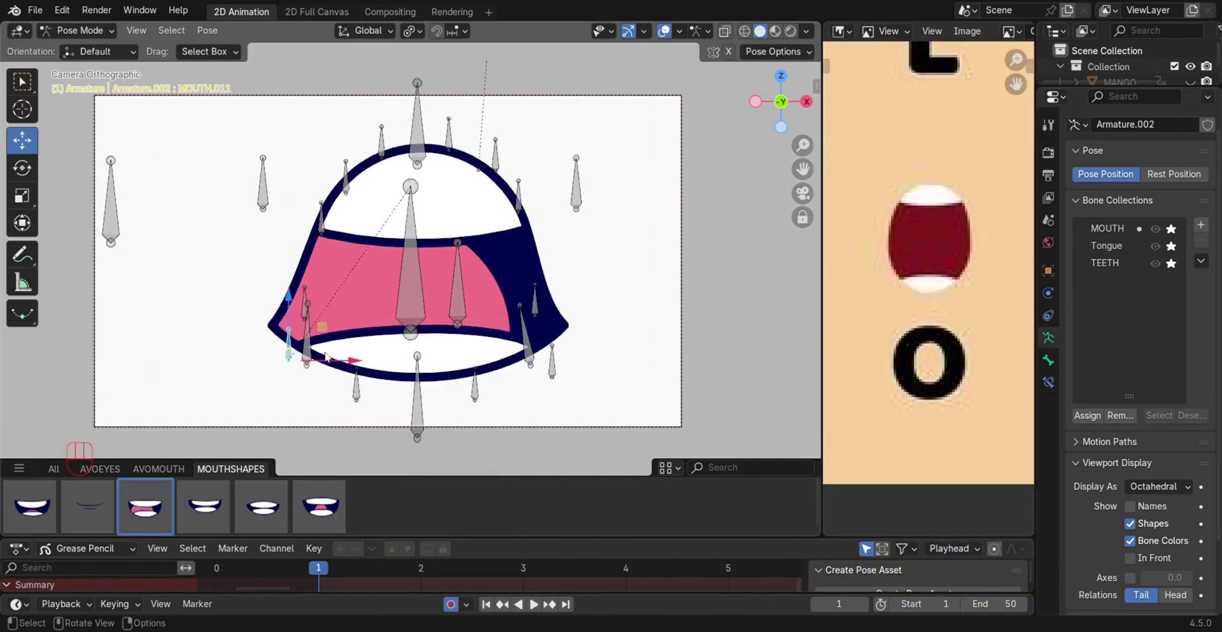
- Move the lower and side lip bones inward to round the mouth outline toward the reference's O shape
{"action": "key", "text": "g"}
{"action": "left_click", "coordinate": [413, 385]}
{"action": "left_click", "coordinate": [527, 328]}
{"action": "key", "text": "g"}
{"action": "left_click", "coordinate": [573, 315]}
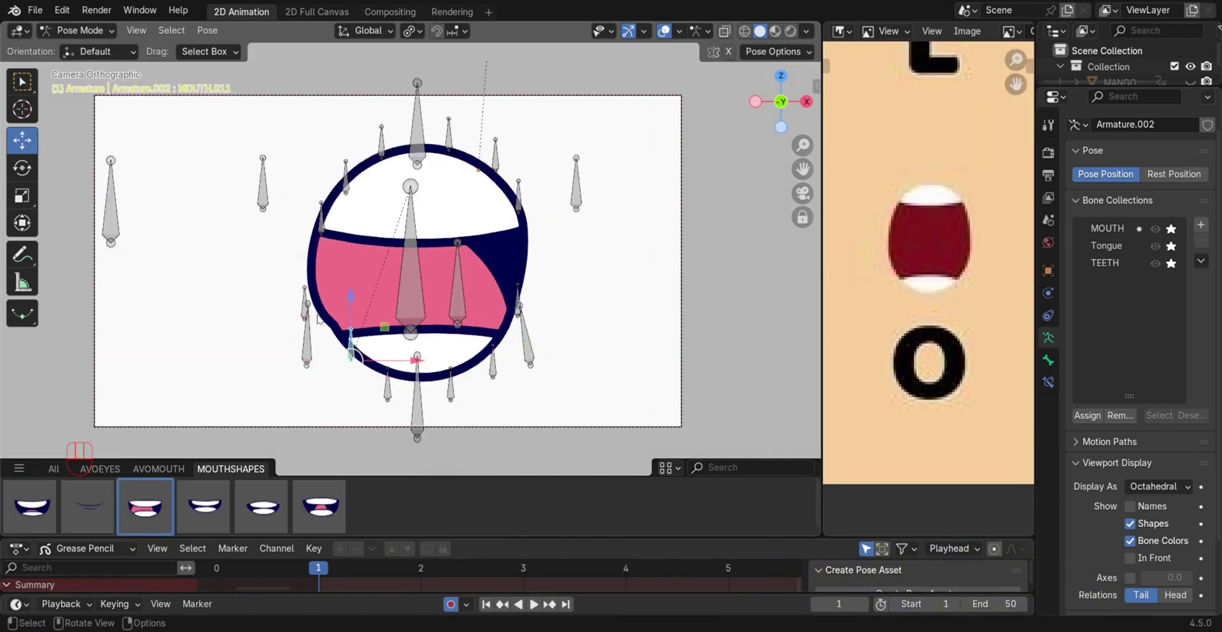
{"action": "left_click", "coordinate": [495, 156]}
{"action": "key", "text": "g"}
{"action": "left_click", "coordinate": [524, 220]}
{"action": "key", "text": "g"}
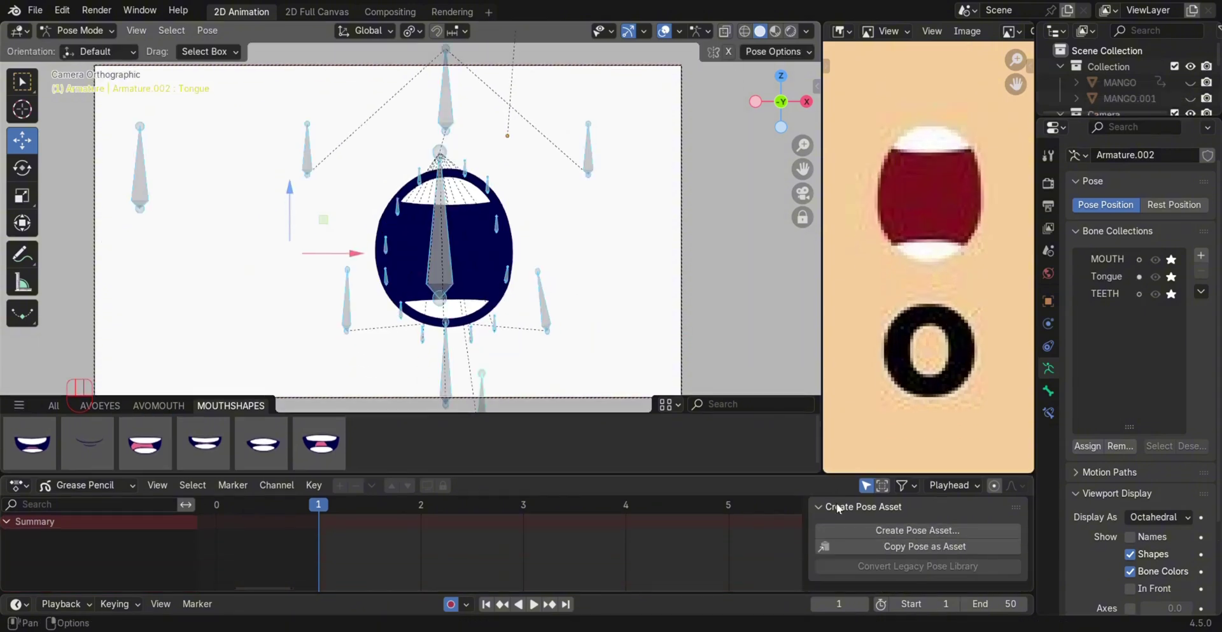
- Create a pose asset named O in the ASSETFOLDERS library under the MOUTHSHAPES catalog
{"action": "left_click", "coordinate": [916, 526]}
{"action": "type", "text": "B,M,P,"}
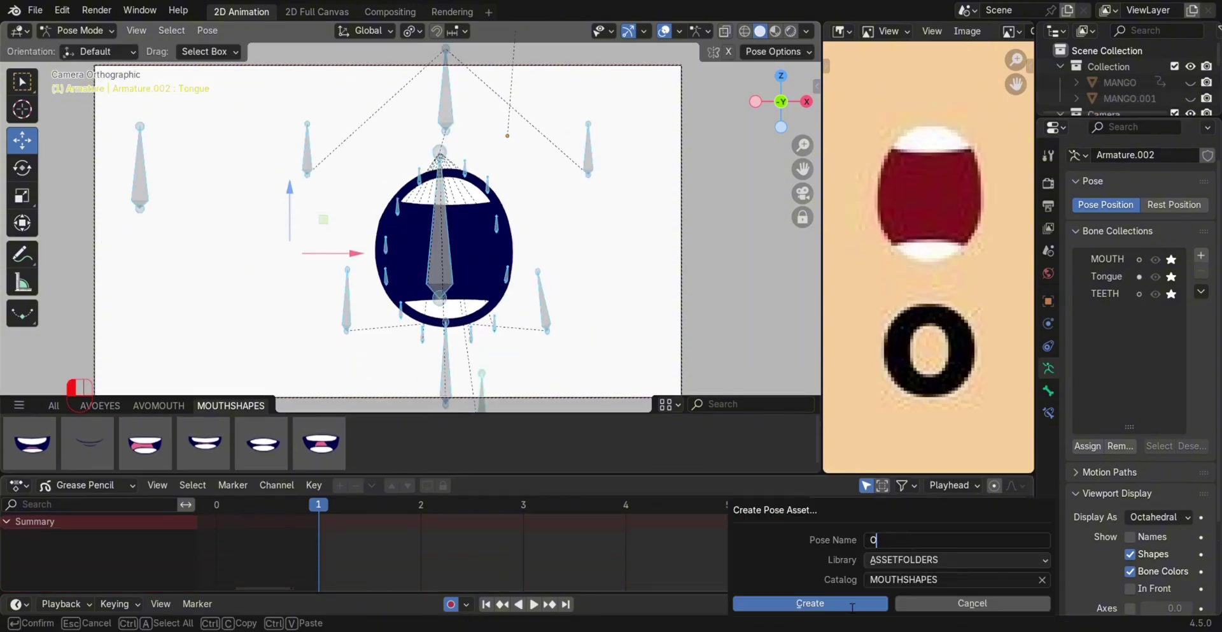
{"action": "left_click", "coordinate": [852, 604]}
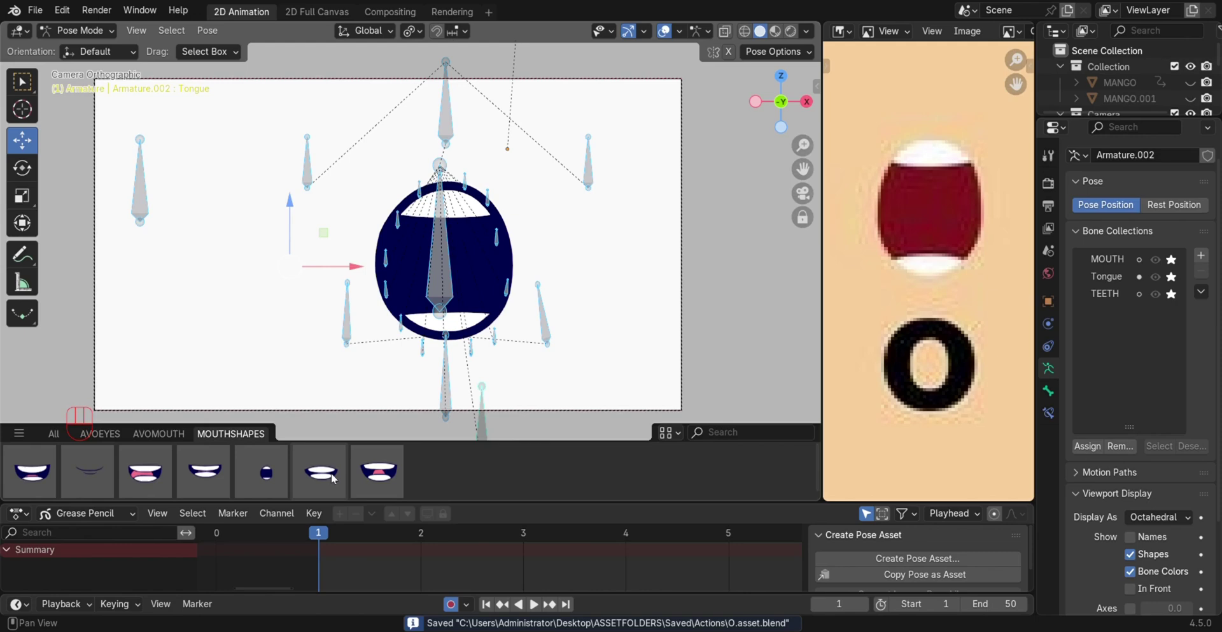
- Preview the saved MOUTHSHAPES poses on the mouth by applying several in turn, including O and the wide open smile
{"action": "left_click", "coordinate": [318, 472]}
{"action": "left_click", "coordinate": [257, 482]}
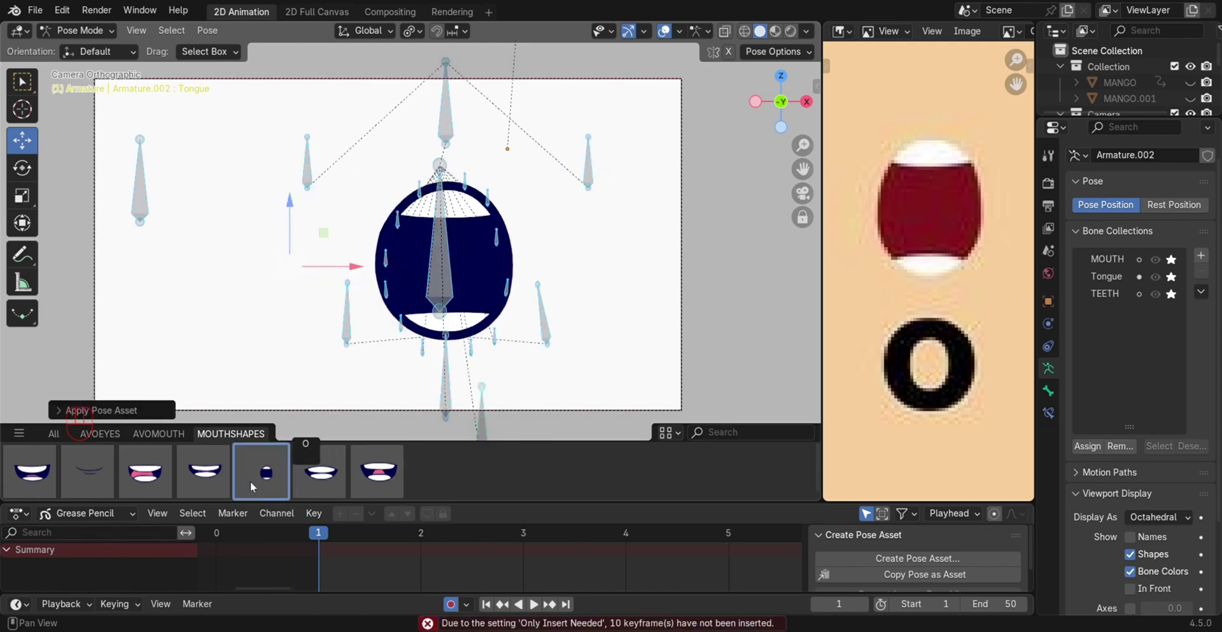
{"action": "left_click", "coordinate": [156, 473]}
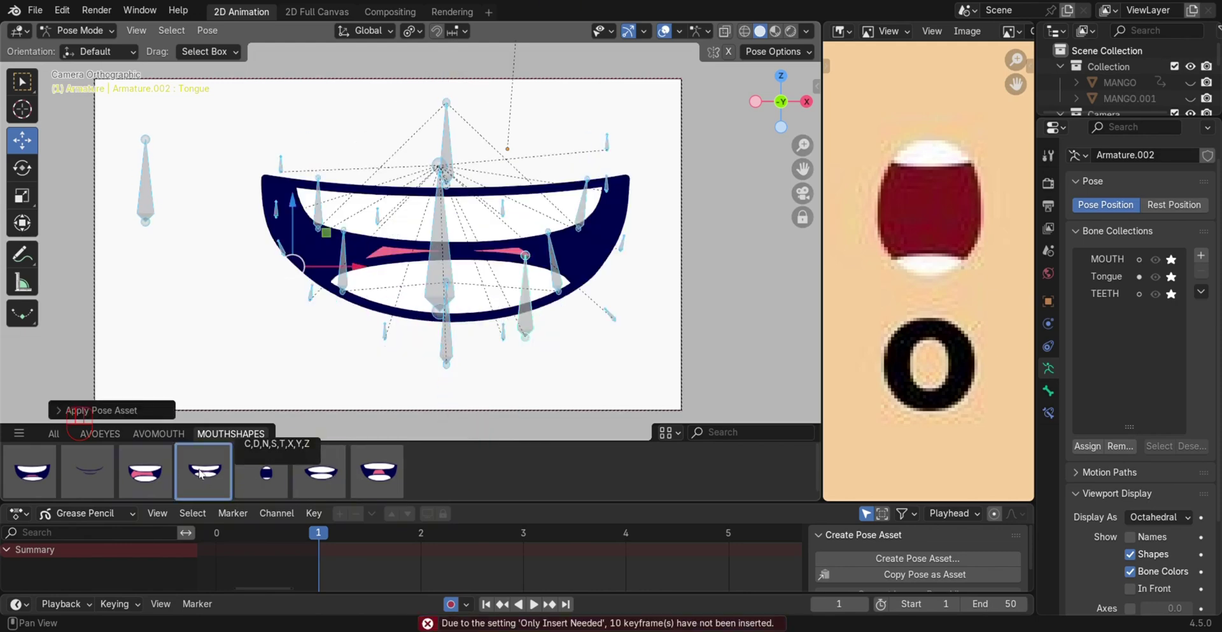
{"action": "left_click", "coordinate": [108, 461]}
{"action": "left_click", "coordinate": [54, 470]}
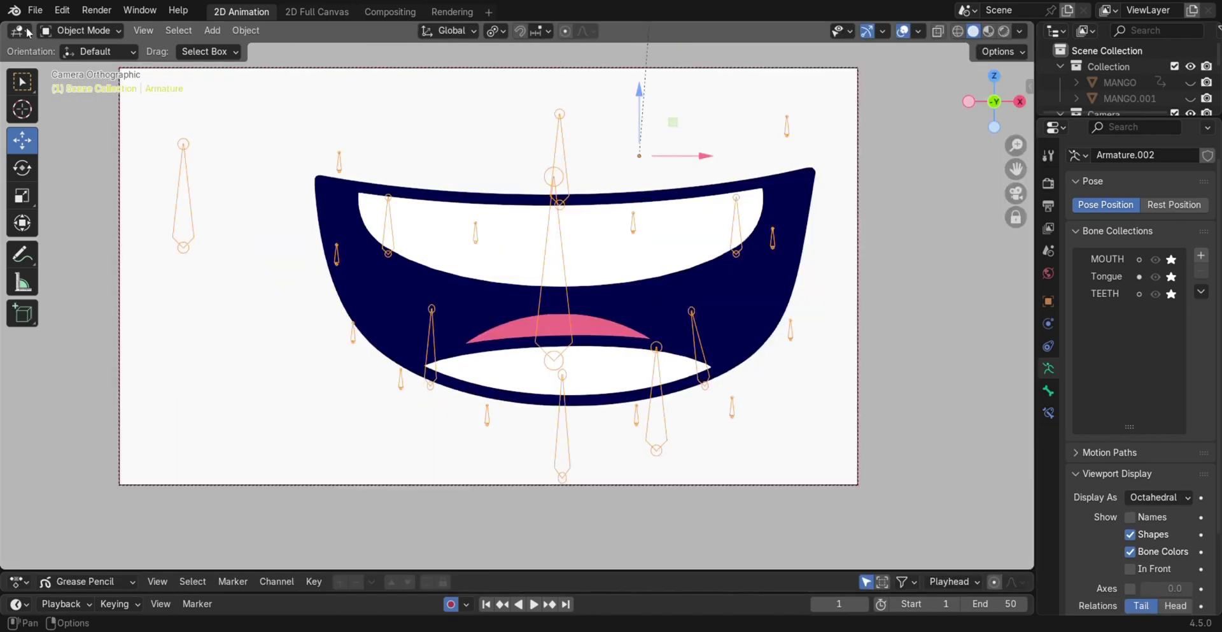
- Change the main editor to the Video Sequencer and add the ElevenLabs MP3 as a sound strip on channel 1
{"action": "left_click", "coordinate": [21, 35]}
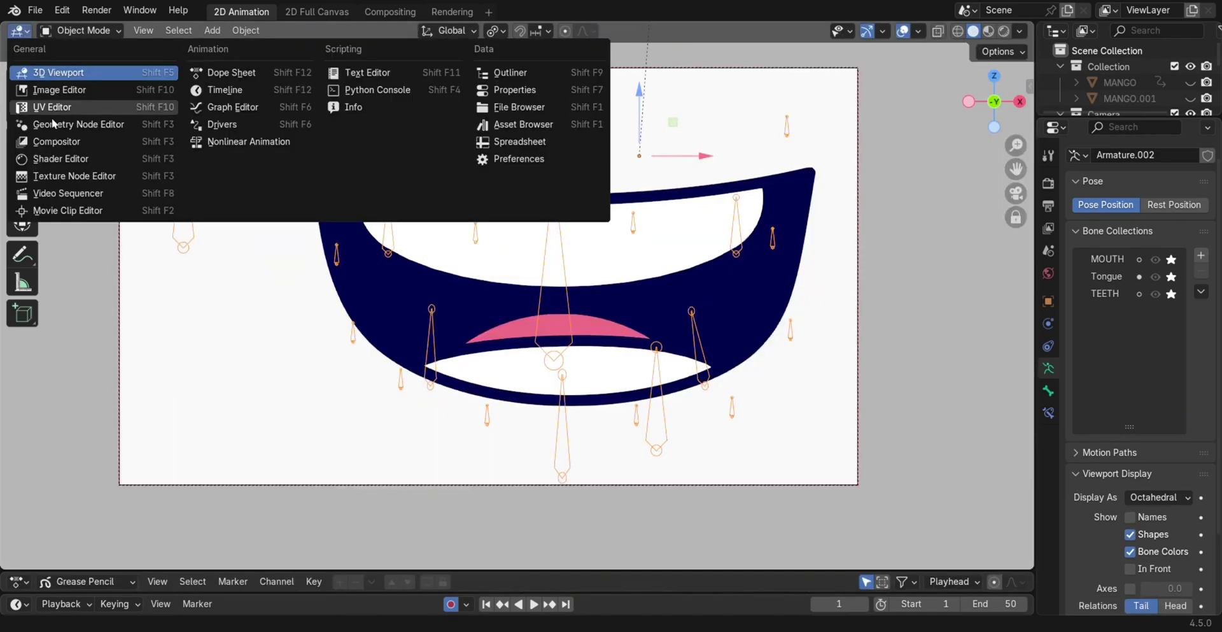
{"action": "left_click", "coordinate": [82, 195]}
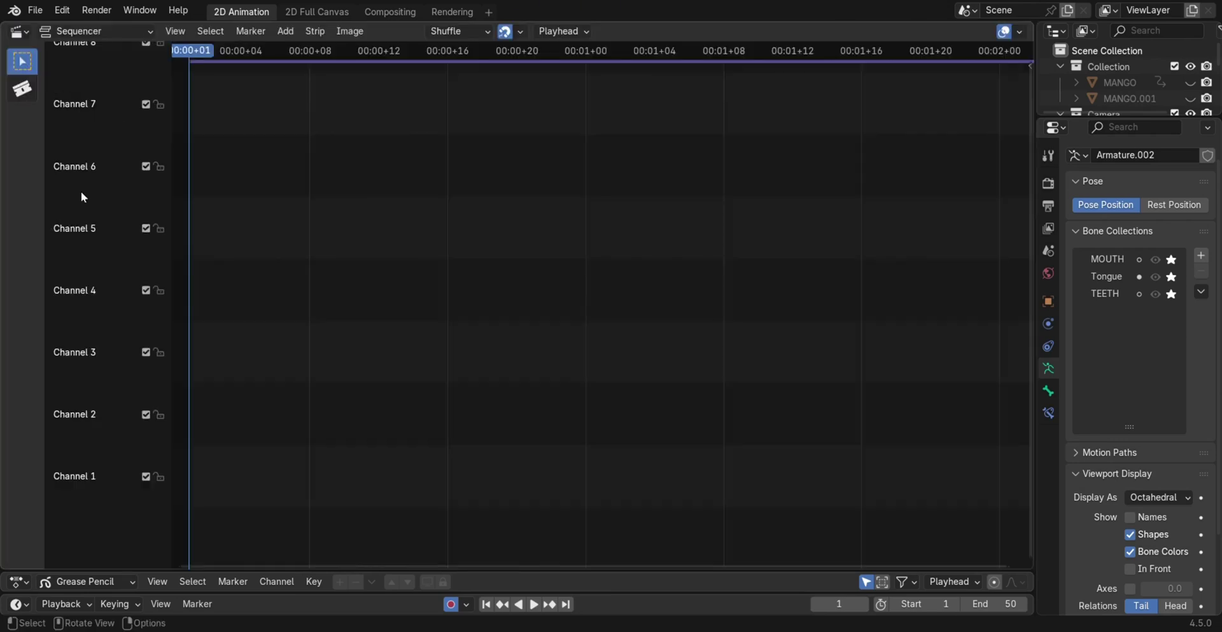
{"action": "left_click", "coordinate": [288, 28]}
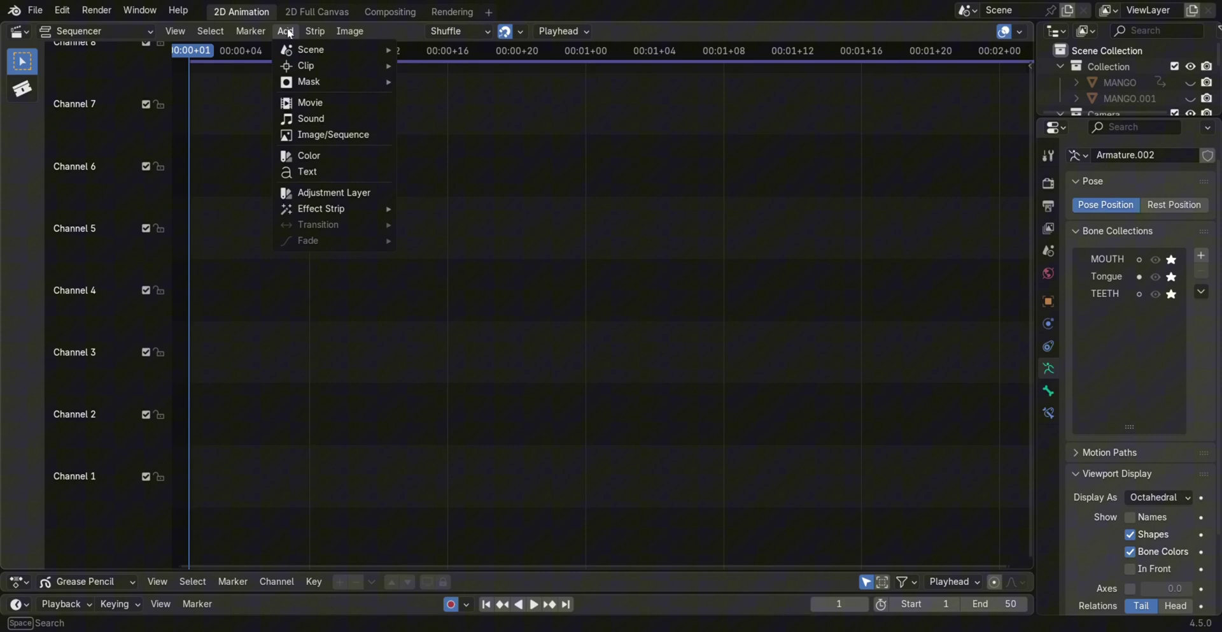
{"action": "left_click", "coordinate": [311, 119]}
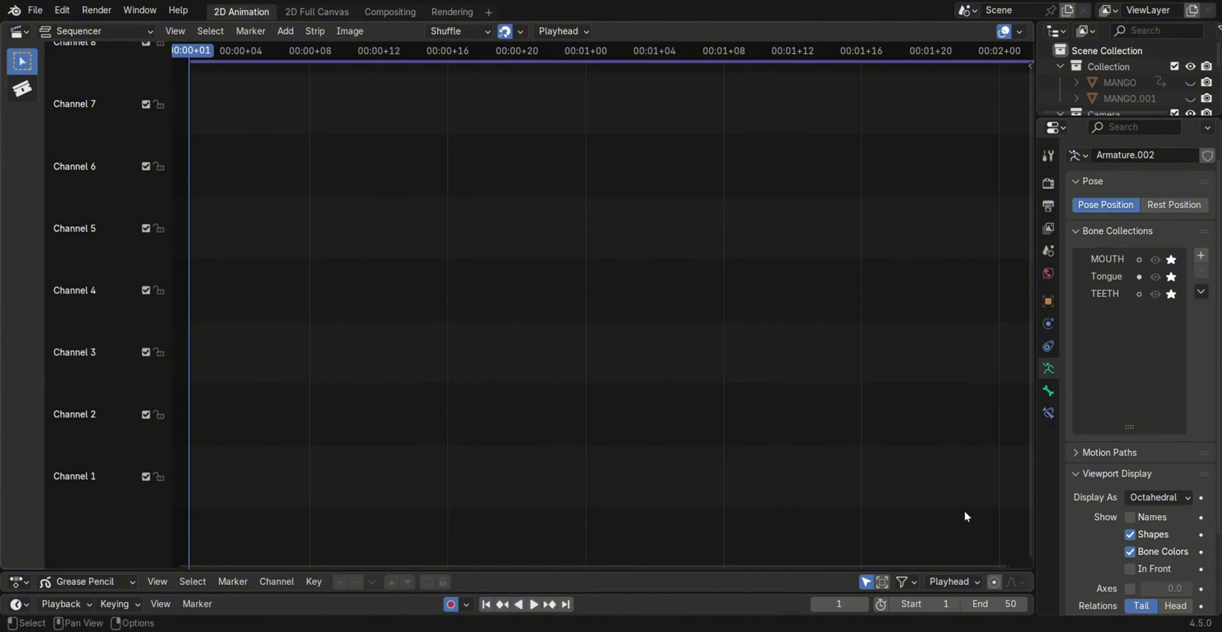
{"action": "left_click", "coordinate": [546, 606]}
- Return the main editor to the 3D Viewport and enlarge the Grease Pencil Dope Sheet below it
{"action": "left_click", "coordinate": [22, 32]}
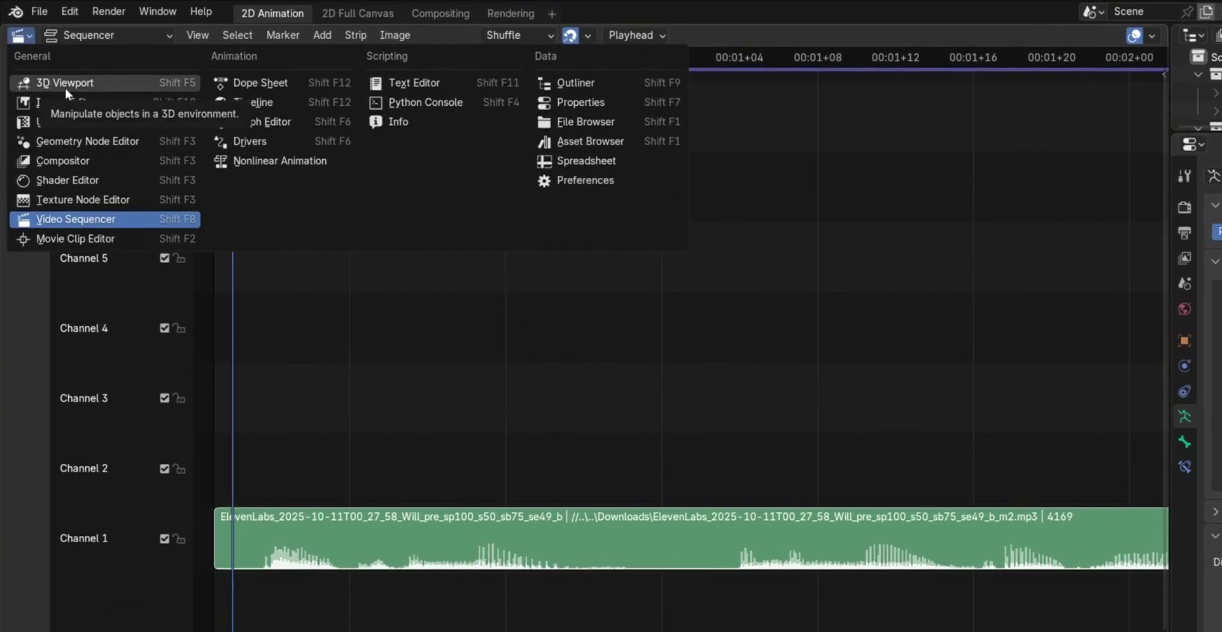
{"action": "left_click", "coordinate": [65, 88]}
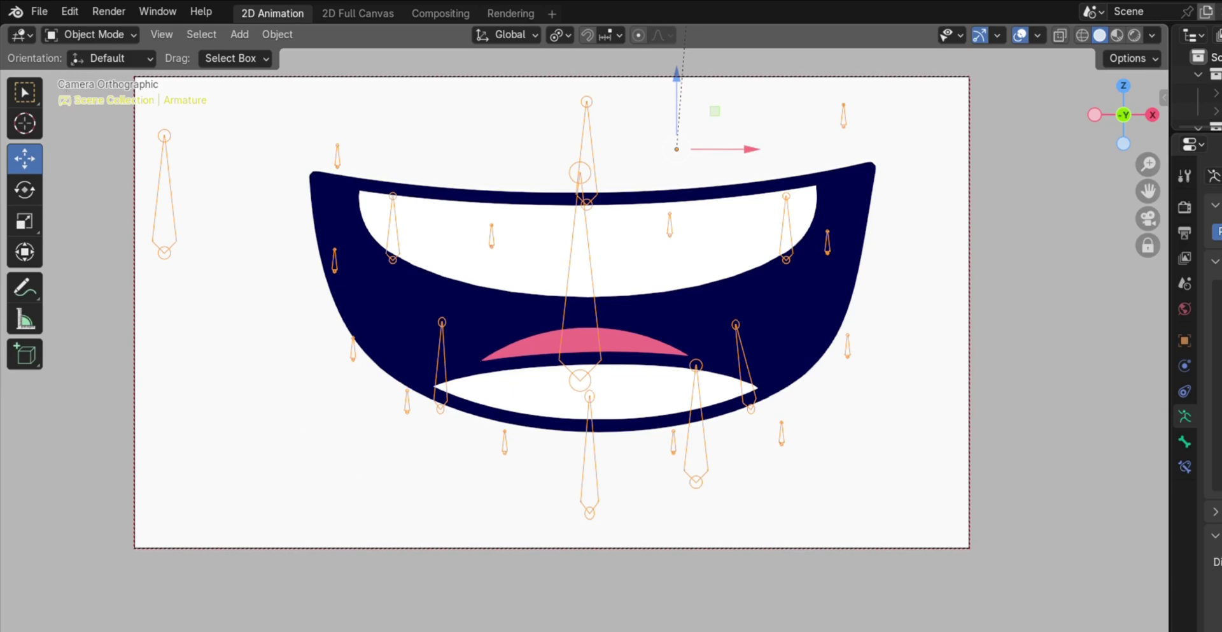
{"action": "left_click_drag", "start_coordinate": [579, 629], "coordinate": [581, 535]}
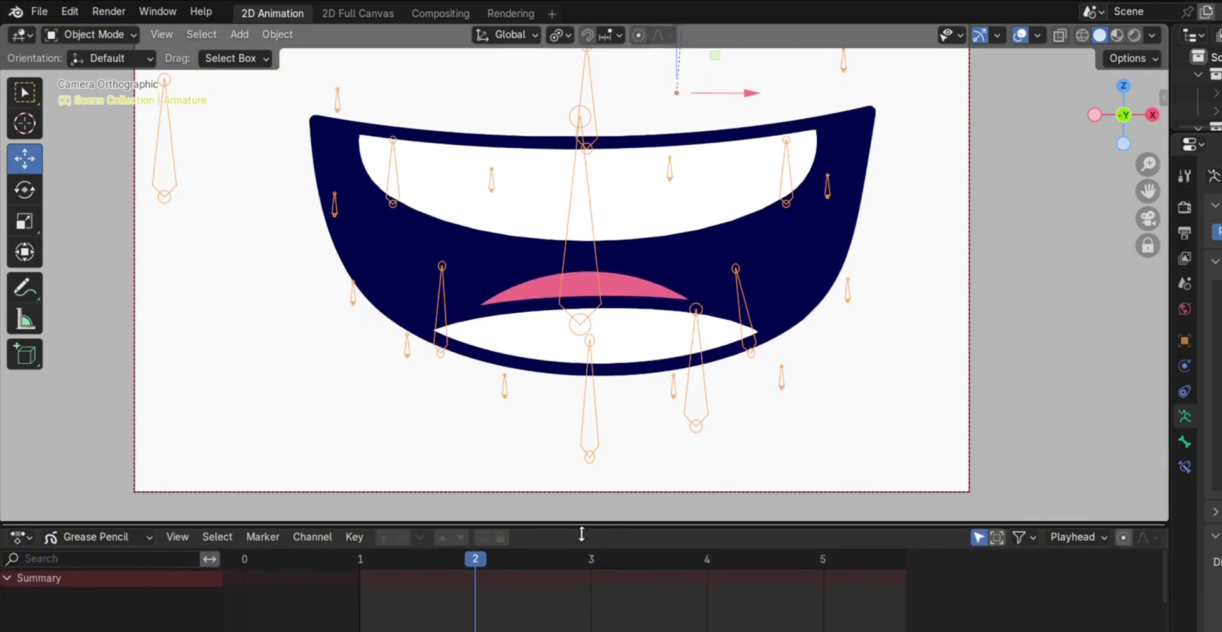
{"action": "left_click_drag", "start_coordinate": [541, 582], "coordinate": [397, 583]}
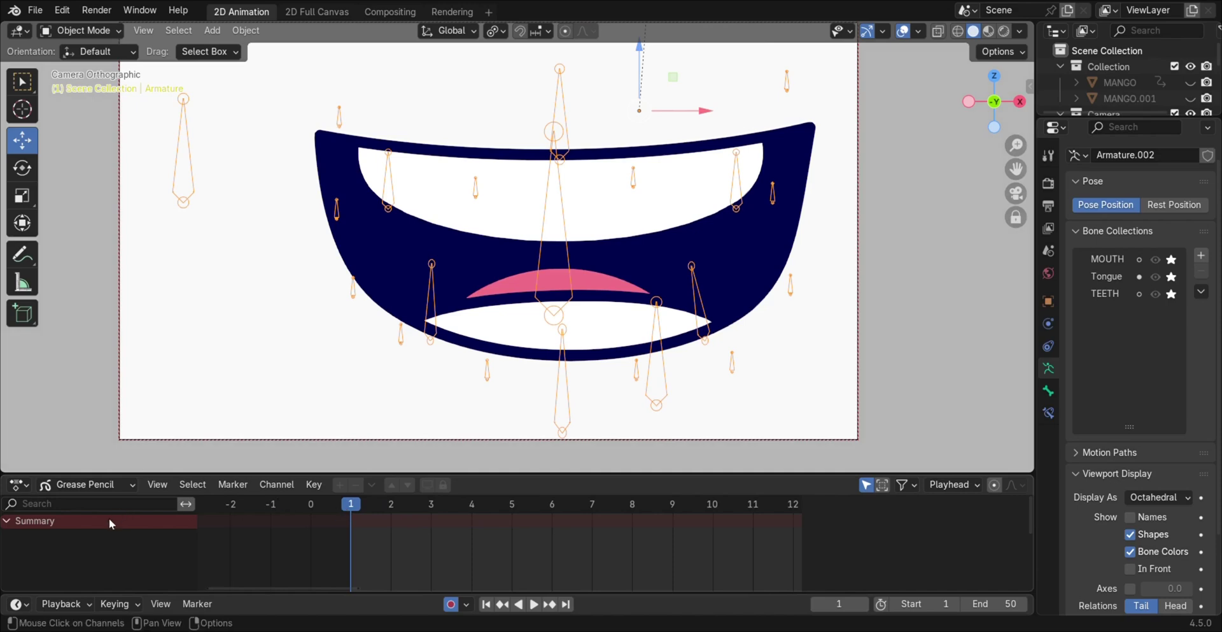
- Enable audio scrubbing in the playback settings and scrub the timeline forward from frame 1 to hear the speech
{"action": "left_click", "coordinate": [24, 602]}
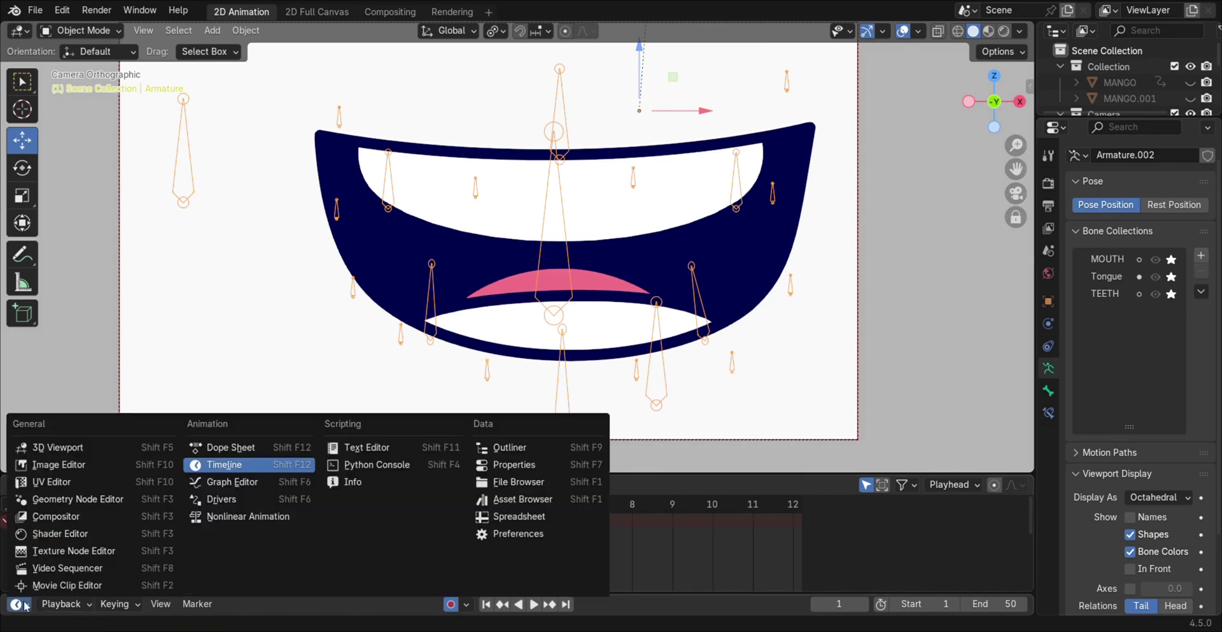
{"action": "left_click", "coordinate": [24, 604]}
{"action": "left_click", "coordinate": [62, 603]}
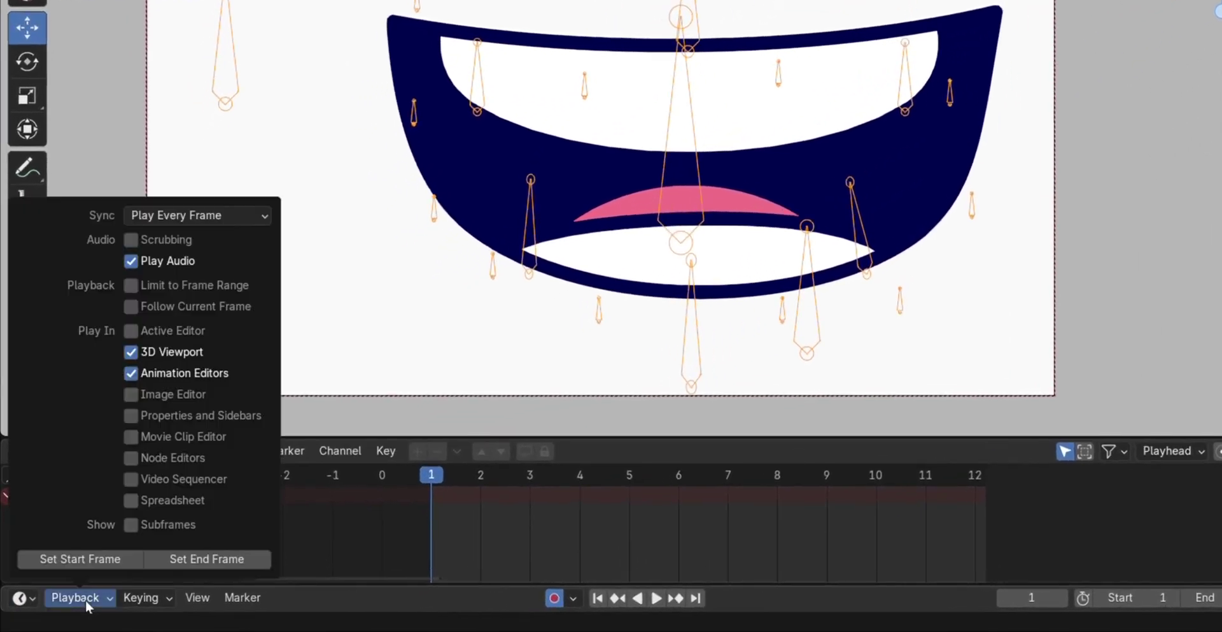
{"action": "left_click", "coordinate": [131, 240]}
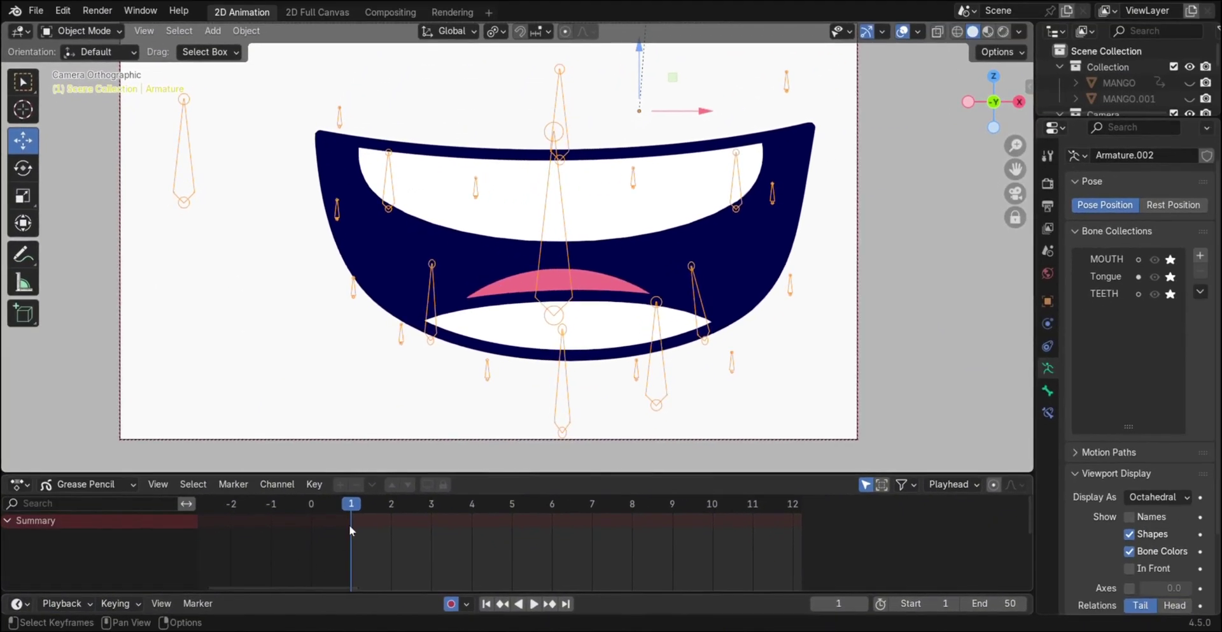
{"action": "left_click_drag", "start_coordinate": [351, 509], "coordinate": [426, 534]}
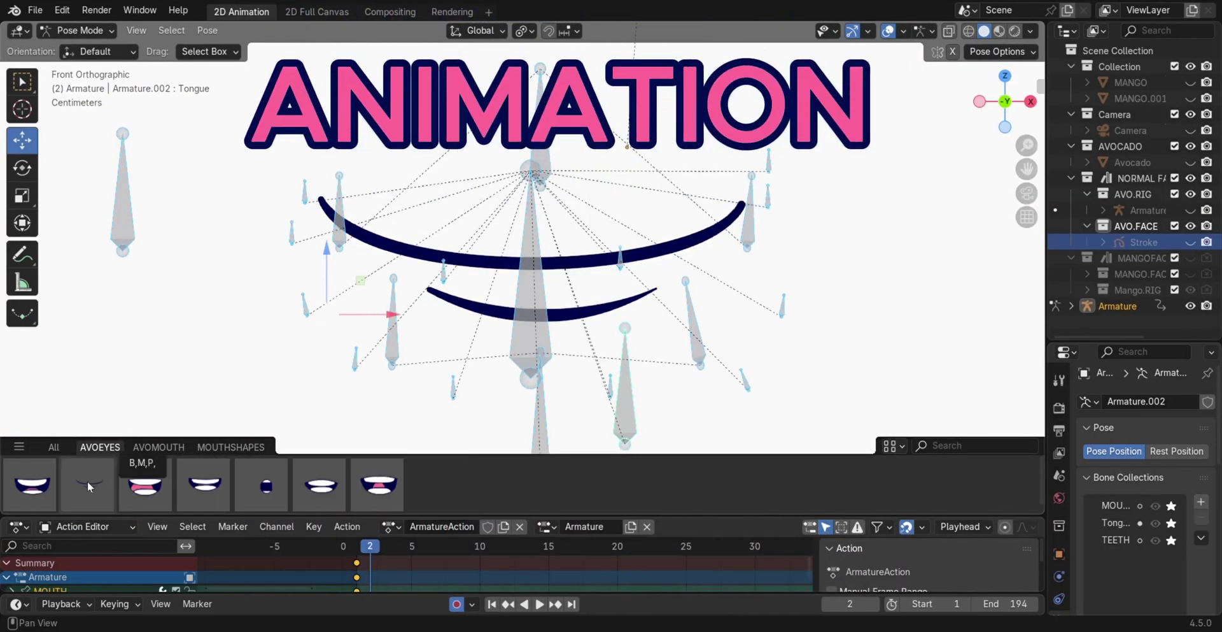
- Apply the wide open smile pose at frame 2 and the O pose a couple of frames further on
{"action": "left_click", "coordinate": [45, 486]}
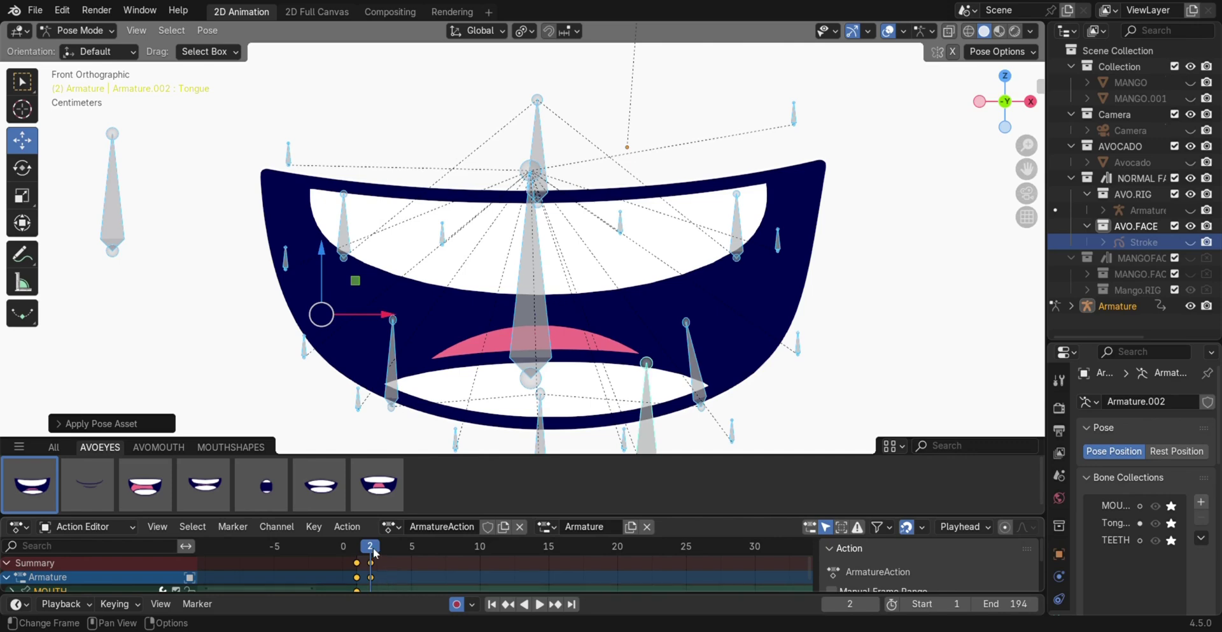
{"action": "left_click_drag", "start_coordinate": [373, 546], "coordinate": [398, 550]}
{"action": "left_click", "coordinate": [261, 484]}
- Advance three frames and apply the open-mouth pose with the large tongue from the MOUTHSHAPES catalog
{"action": "key", "text": "Right"}
{"action": "key", "text": "Right"}
{"action": "key", "text": "Right"}
{"action": "left_click", "coordinate": [231, 446]}
{"action": "left_click", "coordinate": [144, 485]}
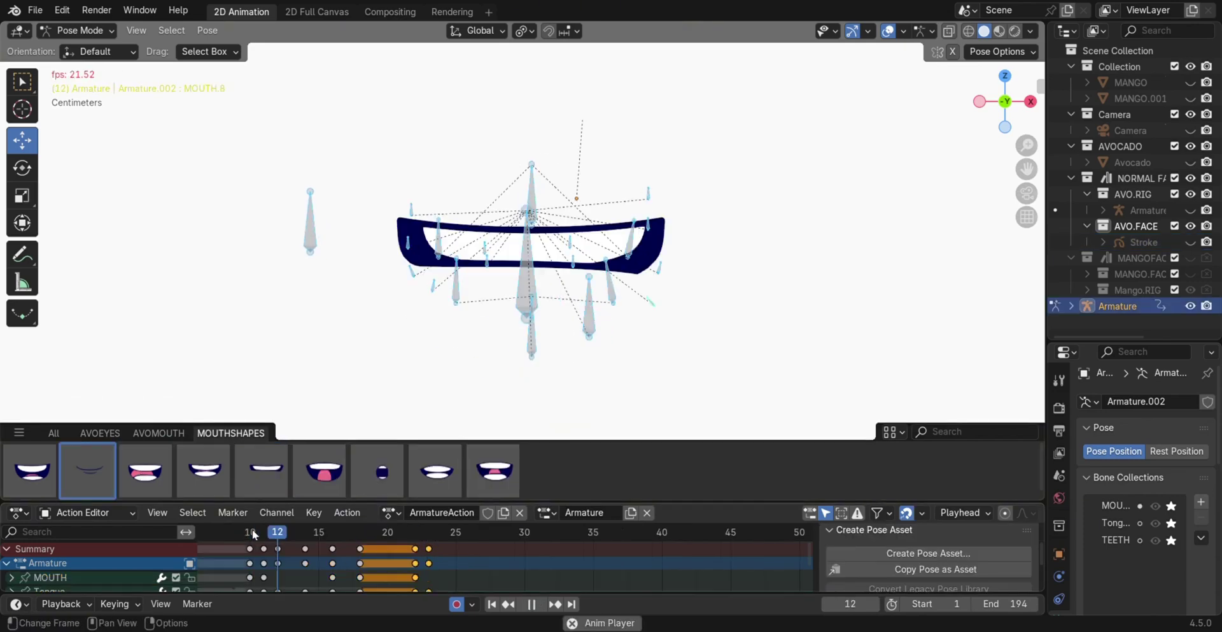
- Move the selected closing-mouth keyframes two frames earlier in the Action Editor
{"action": "key", "text": "g"}
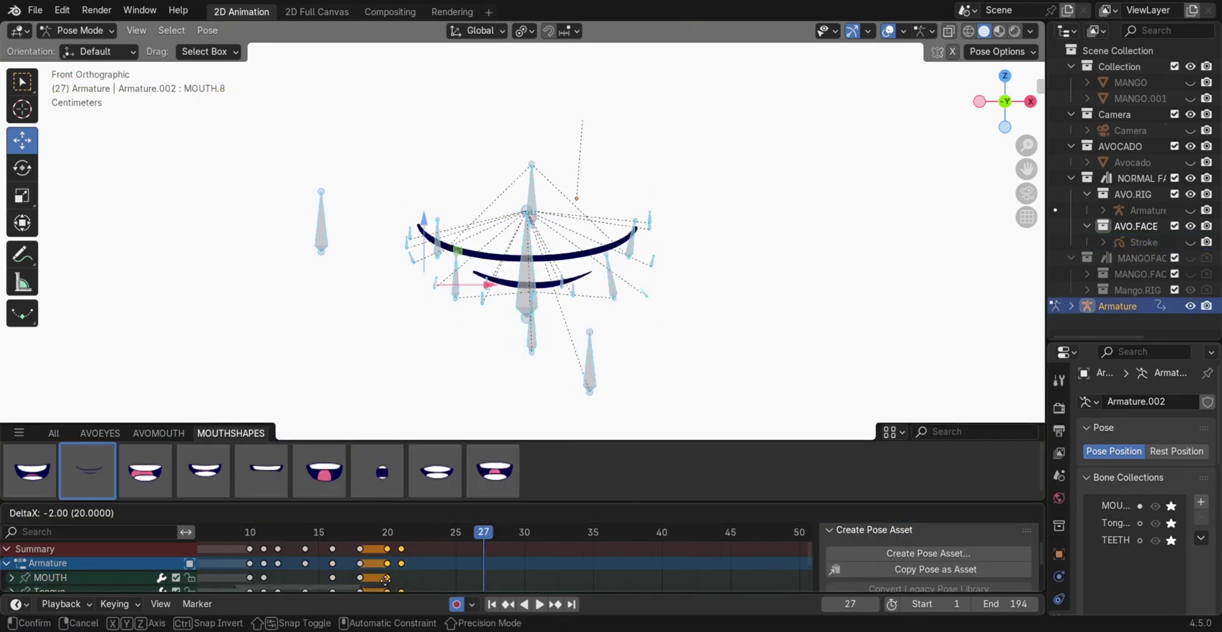
{"action": "left_click", "coordinate": [383, 578]}
- Step the playhead to frame 25 and apply the wide open smile pose there
{"action": "key", "text": "Left"}
{"action": "key", "text": "Left"}
{"action": "key", "text": "Left"}
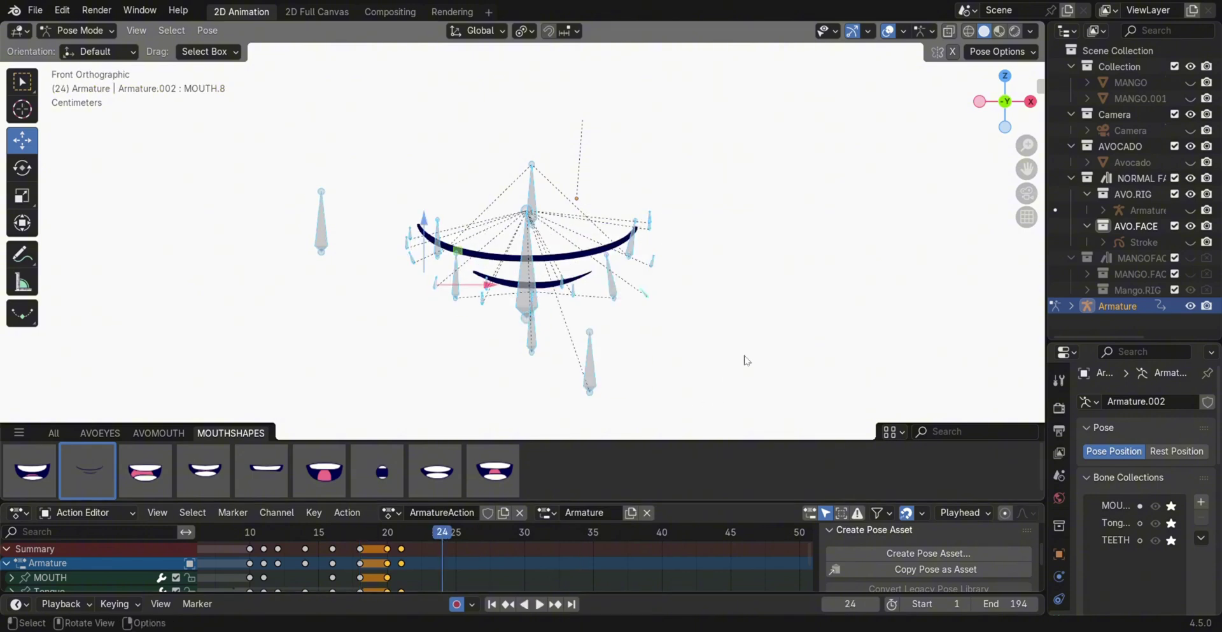
{"action": "key", "text": "Right"}
{"action": "key", "text": "Right"}
{"action": "key", "text": "Right"}
{"action": "key", "text": "Right"}
{"action": "key", "text": "Left"}
{"action": "key", "text": "Left"}
{"action": "key", "text": "Left"}
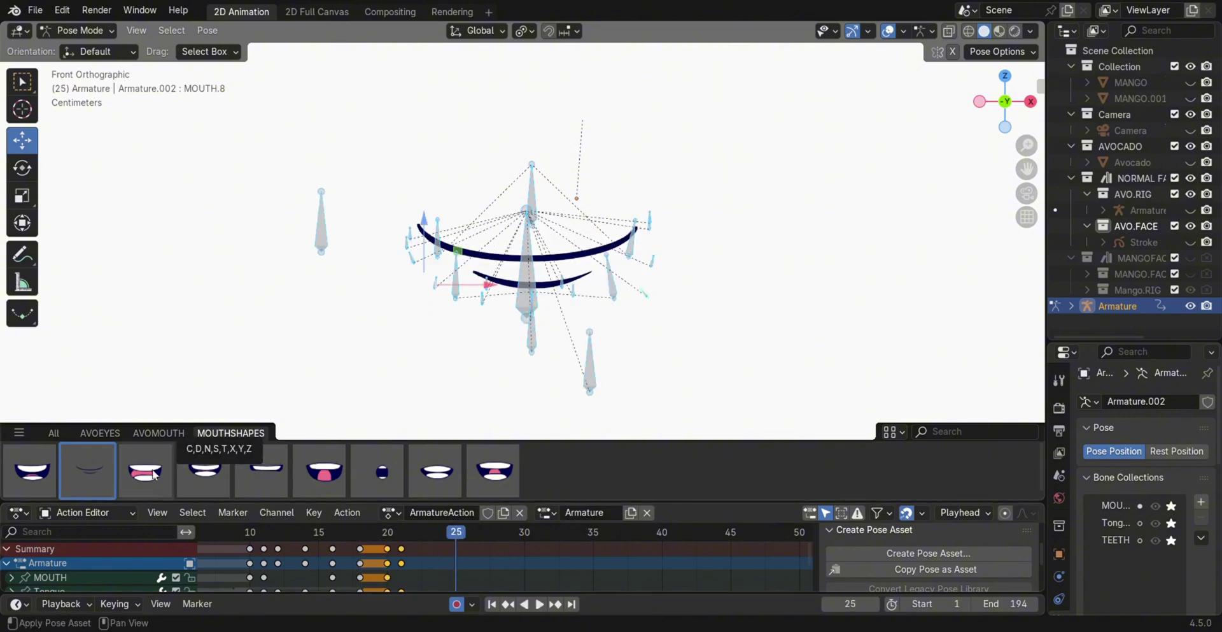
{"action": "left_click", "coordinate": [45, 474]}
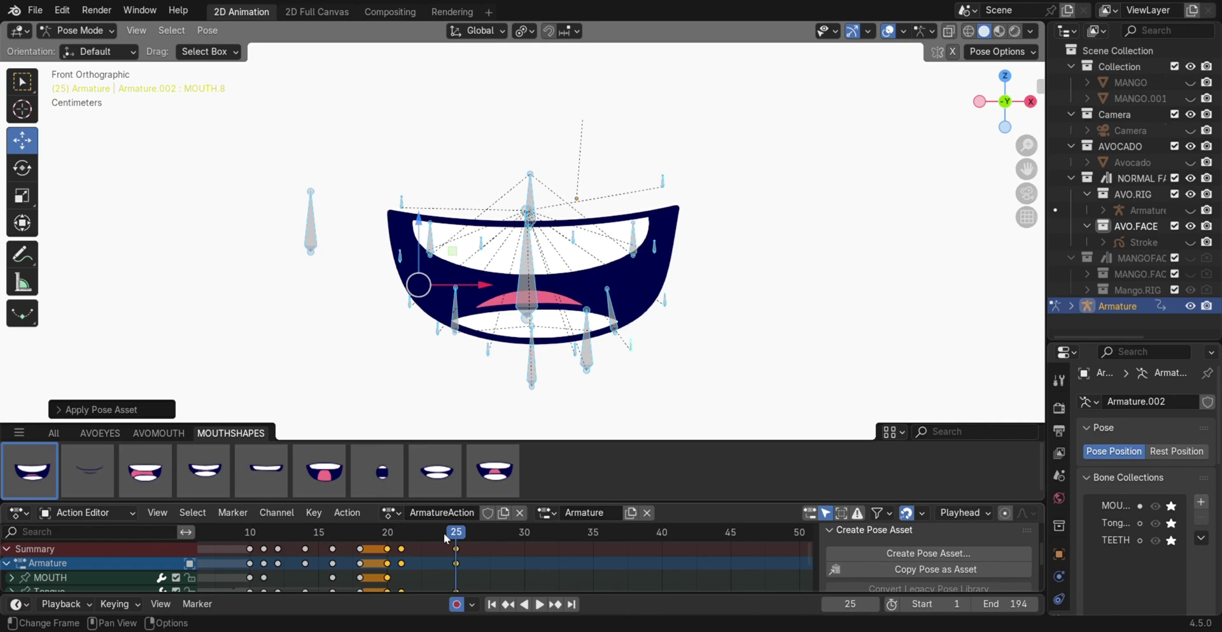